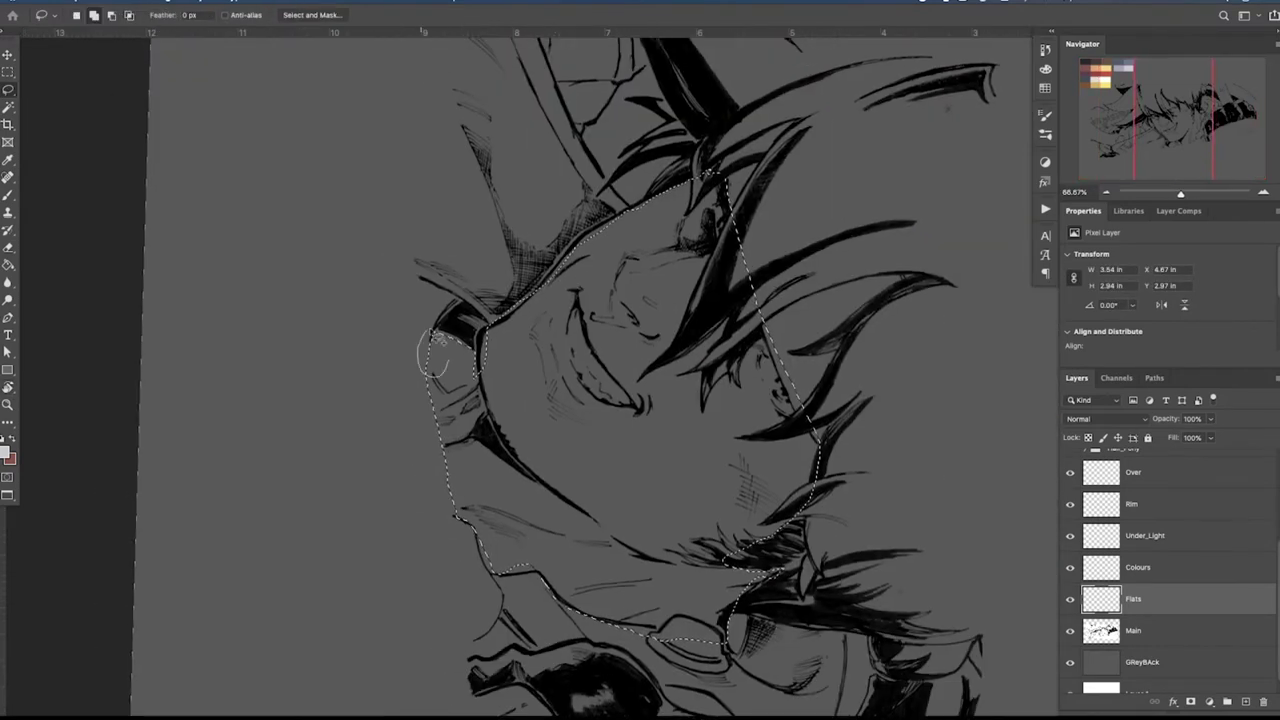
Add the raised finger and the exposed knuckles above the right-hand glove to the skin selection with the Lasso tool
left_click_drag(800, 293, 839, 143)
mouse_move(776, 532)
left_mouse_down()
mouse_move(729, 326)
mouse_move(689, 293)
left_mouse_up()
left_click_drag(938, 263, 886, 315)
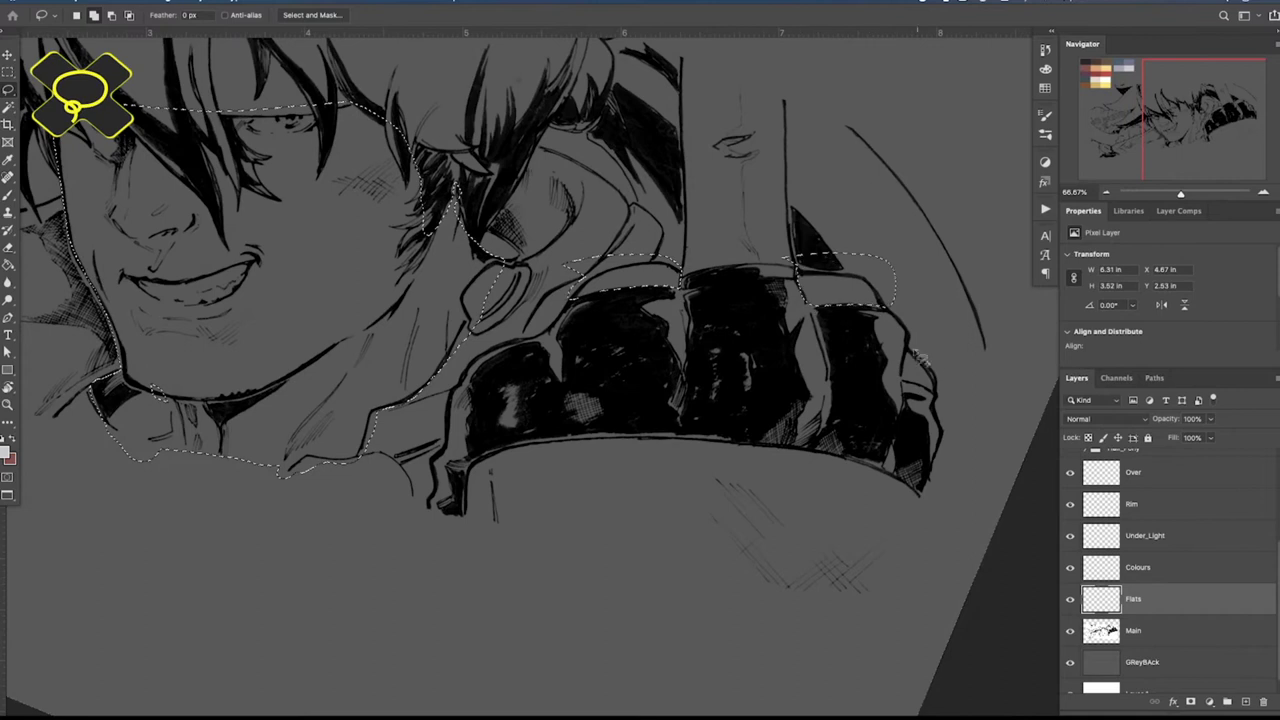
left_click_drag(918, 358, 697, 131)
mouse_move(885, 352)
left_mouse_down()
mouse_move(545, 345)
mouse_move(522, 247)
left_mouse_up()
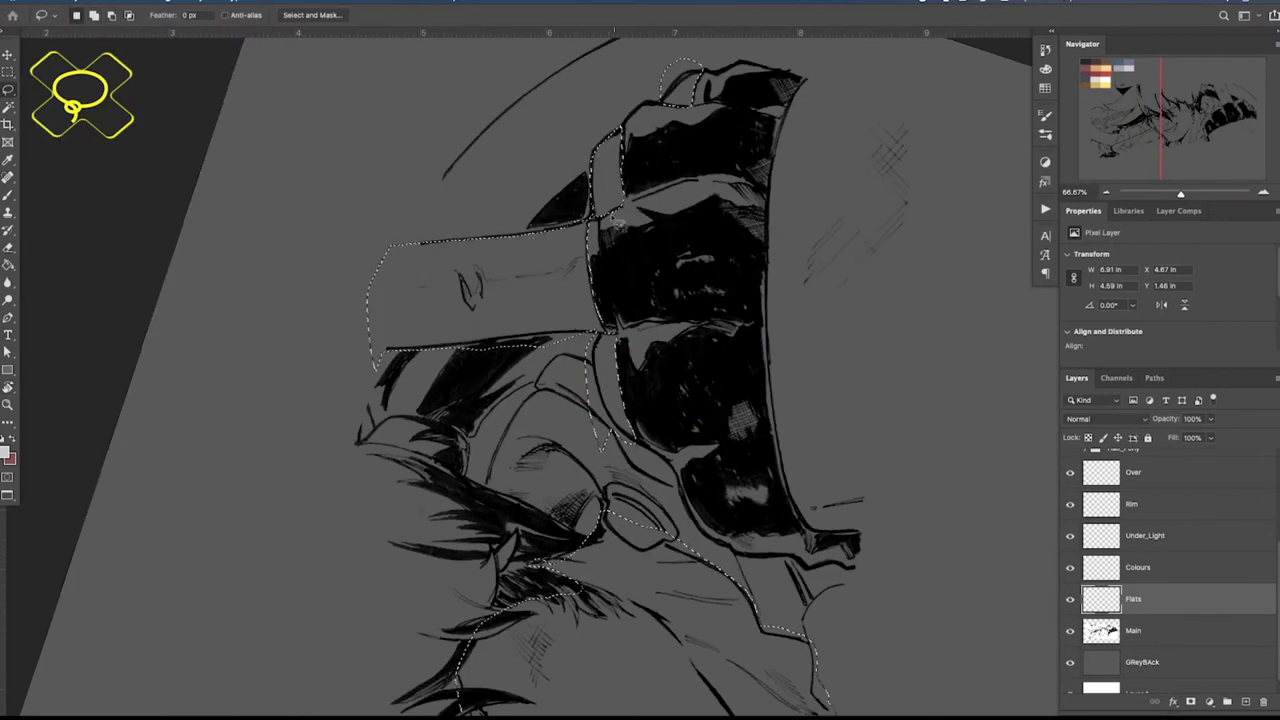
left_click_drag(683, 92, 697, 78)
Refine the skin selection along the cheek and sideburn beside the ear
left_click_drag(700, 520, 384, 382)
mouse_move(384, 382)
left_mouse_down()
mouse_move(577, 300)
mouse_move(885, 330)
left_mouse_up()
mouse_move(842, 341)
left_mouse_down()
mouse_move(706, 336)
mouse_move(650, 360)
mouse_move(780, 328)
left_mouse_up()
left_click_drag(957, 238, 972, 396)
left_click_drag(903, 304, 893, 364)
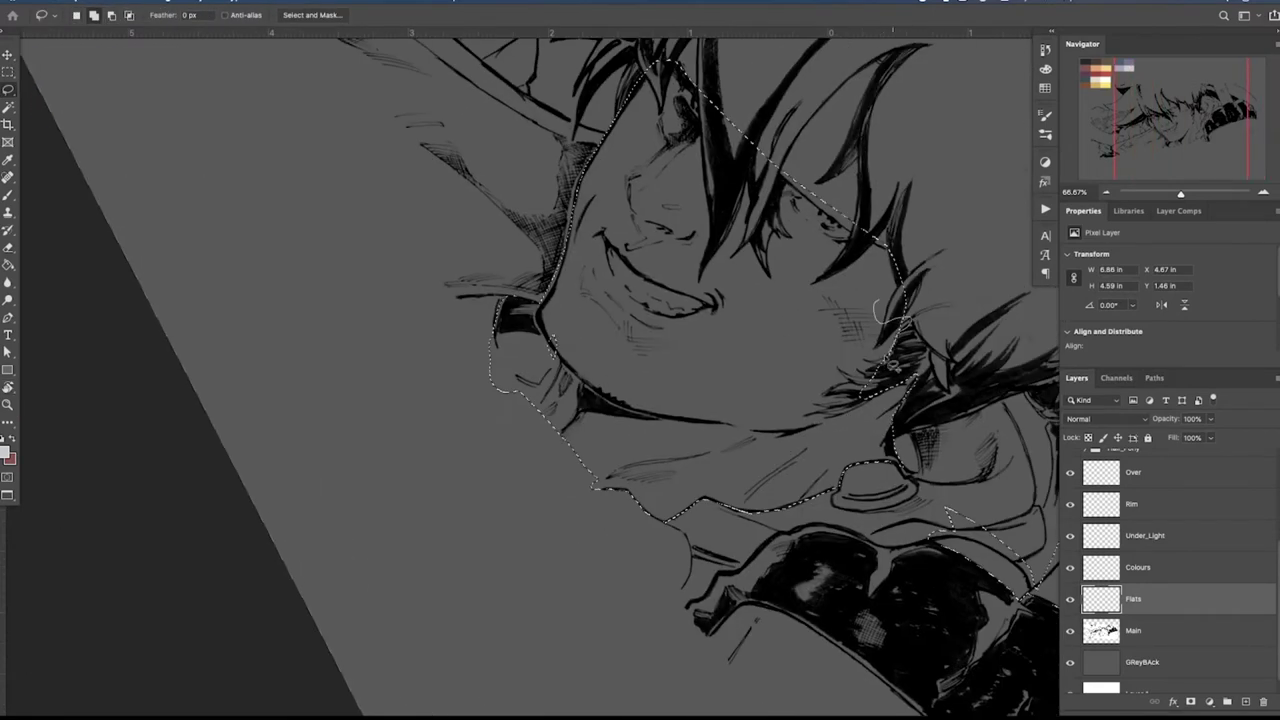
Subtract the hair strands that fall over the forehead and both eyes from the face selection
mouse_move(570, 300)
left_mouse_down()
mouse_move(612, 442)
mouse_move(602, 530)
left_mouse_up()
left_click_drag(646, 331, 634, 377)
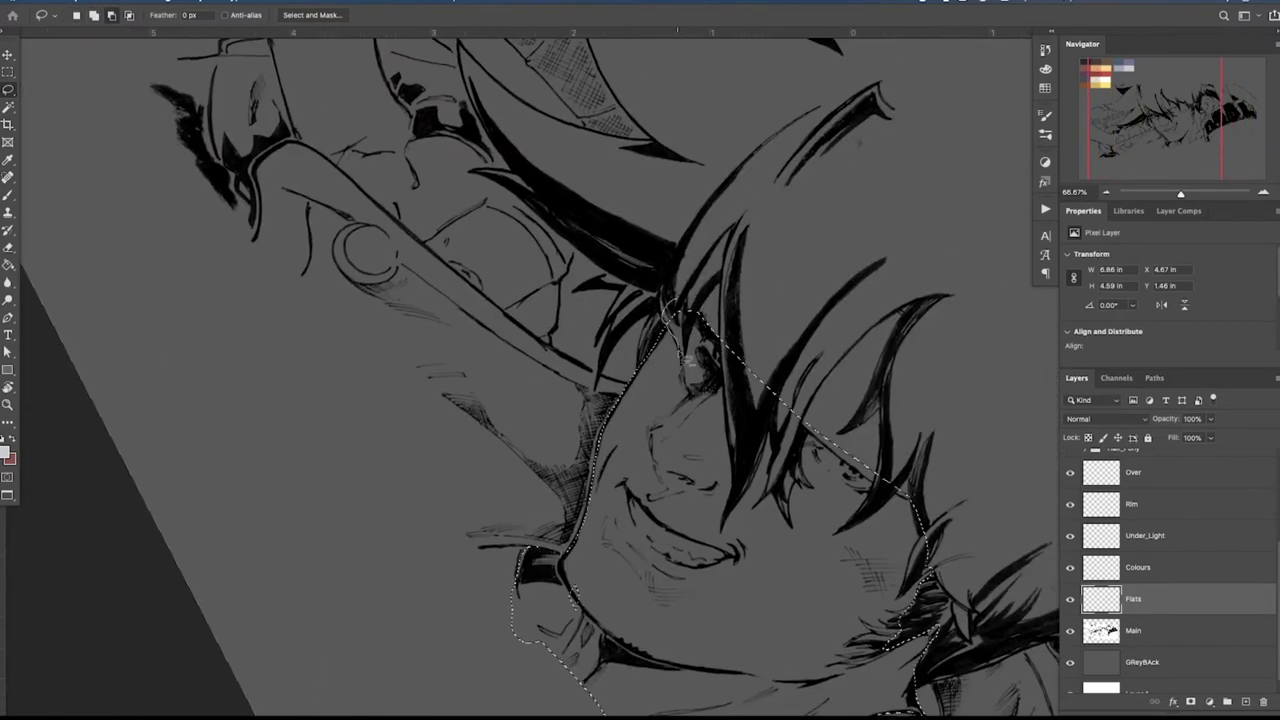
key("r")
left_click_drag(760, 500, 734, 297)
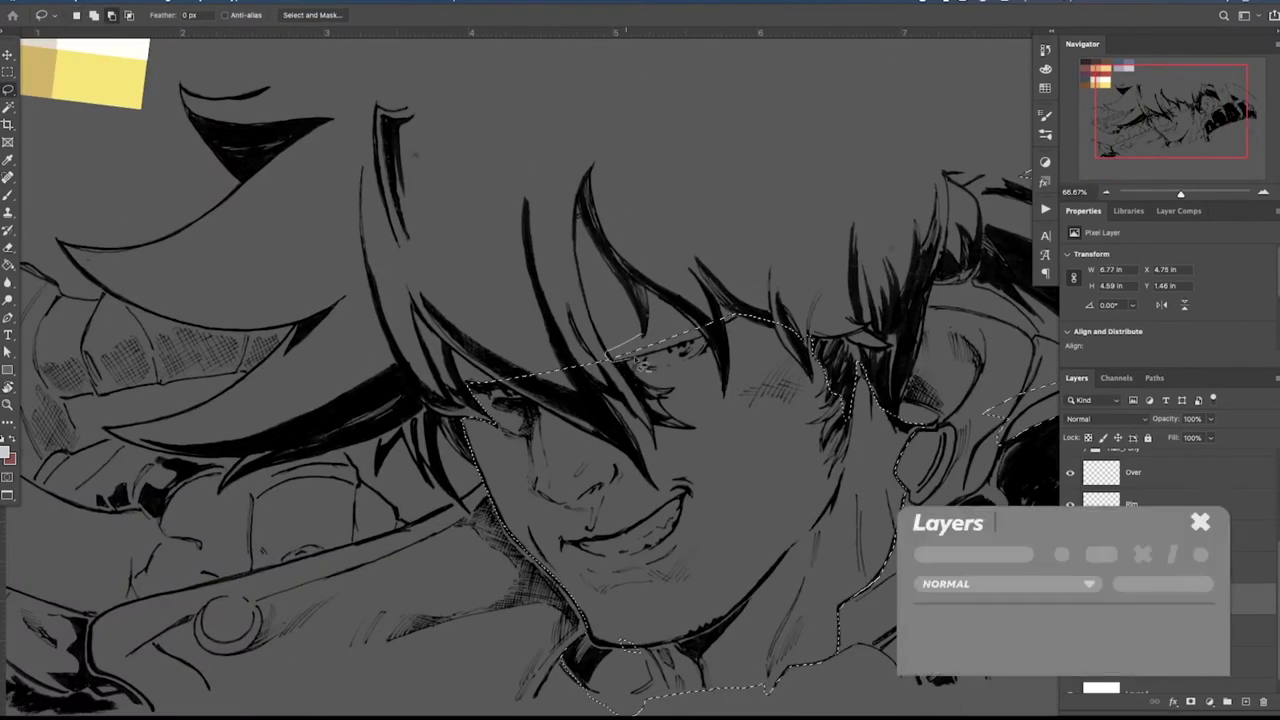
left_click_drag(675, 348, 671, 291)
key("r")
mouse_move(700, 500)
left_mouse_down()
mouse_move(680, 286)
mouse_move(713, 352)
left_mouse_up()
key("l")
mouse_move(580, 379)
left_mouse_down()
mouse_move(678, 372)
mouse_move(700, 390)
mouse_move(560, 507)
mouse_move(568, 470)
left_mouse_up()
left_click_drag(634, 427, 622, 470)
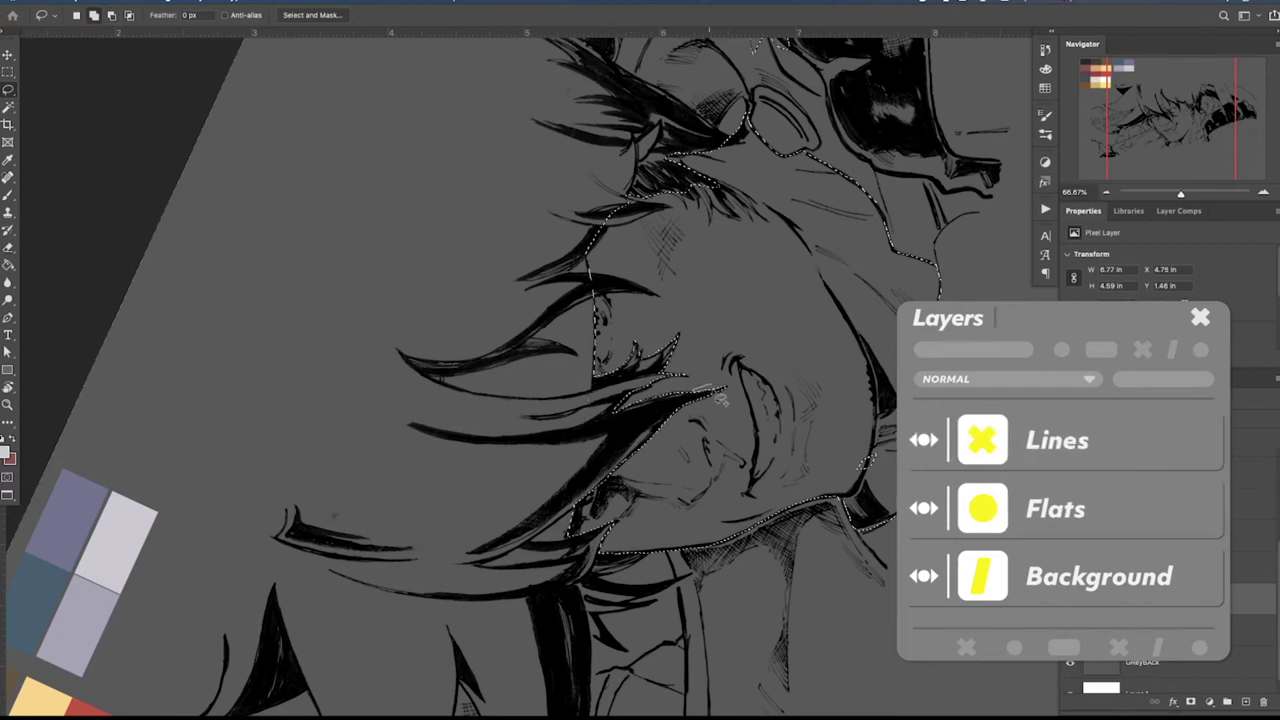
mouse_move(716, 394)
left_mouse_down()
mouse_move(656, 398)
mouse_move(612, 420)
left_mouse_up()
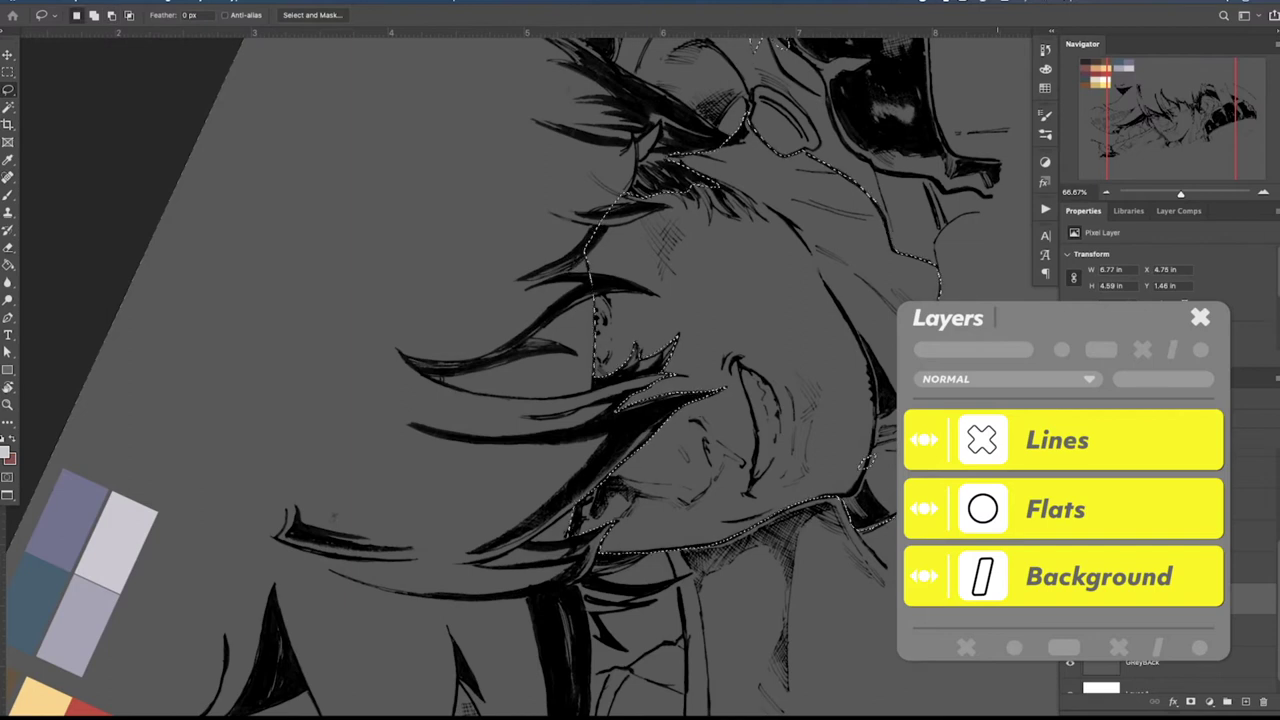
Add the bare fingers of the hand behind the coat collar to the skin selection
key("r")
mouse_move(622, 430)
left_mouse_down()
mouse_move(610, 362)
mouse_move(836, 432)
left_mouse_up()
key("l")
left_click_drag(426, 314, 401, 327)
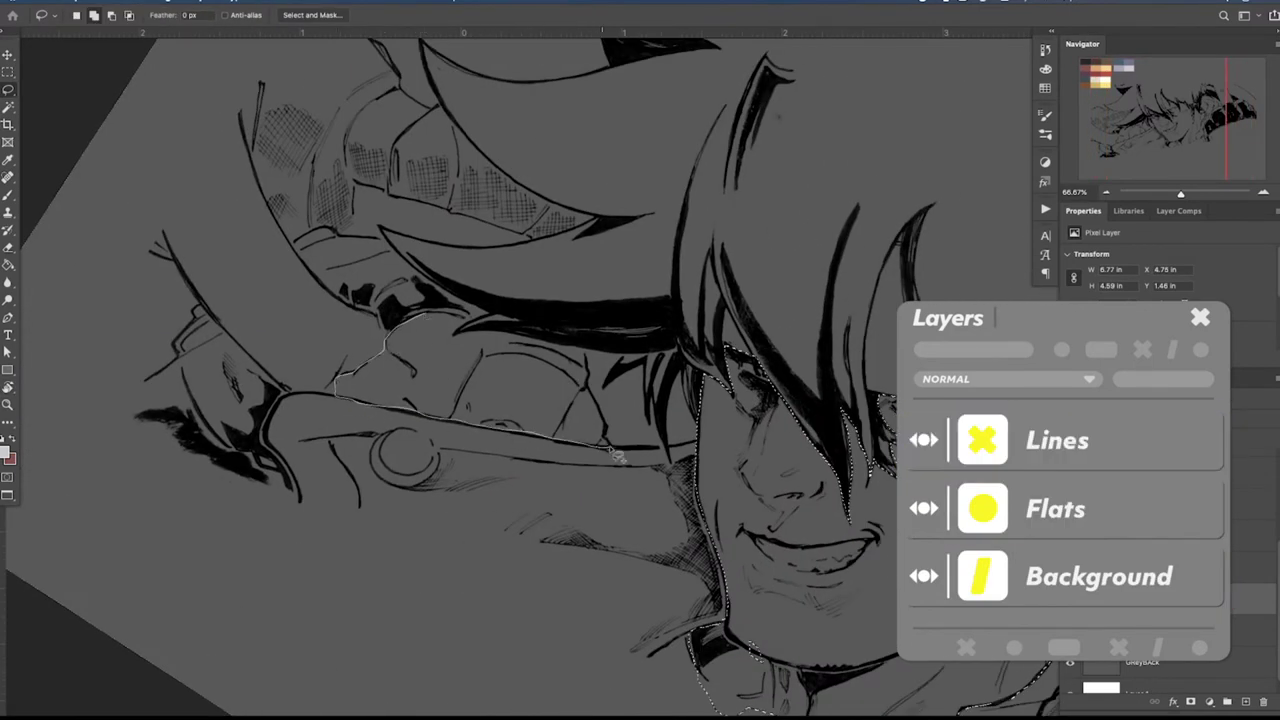
left_click_drag(538, 367, 482, 352)
mouse_move(484, 356)
left_mouse_down()
mouse_move(577, 398)
mouse_move(610, 436)
left_mouse_up()
left_click_drag(897, 277, 722, 212)
Reset the canvas rotation and trim the excess selection at the tip of the raised finger
key("r")
key("Escape")
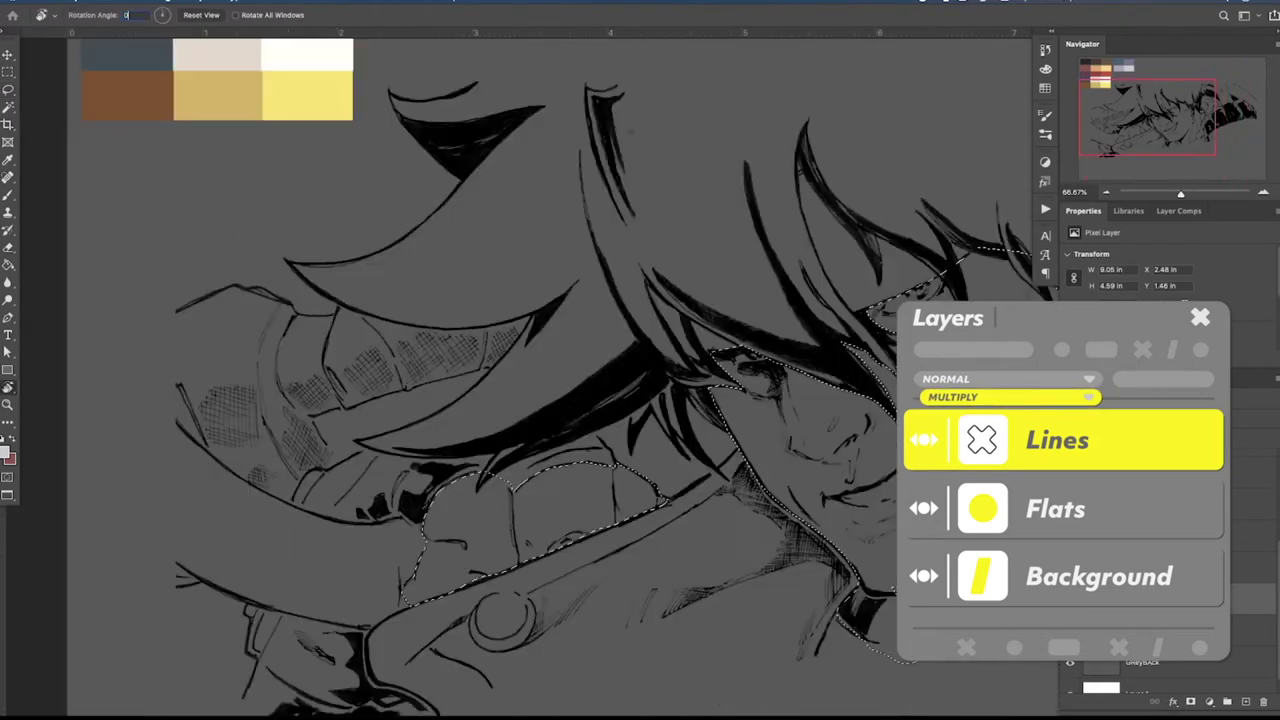
key("super+minus")
key("super+minus")
key("super+plus")
key("super+plus")
key("l")
left_click_drag(685, 346, 803, 333)
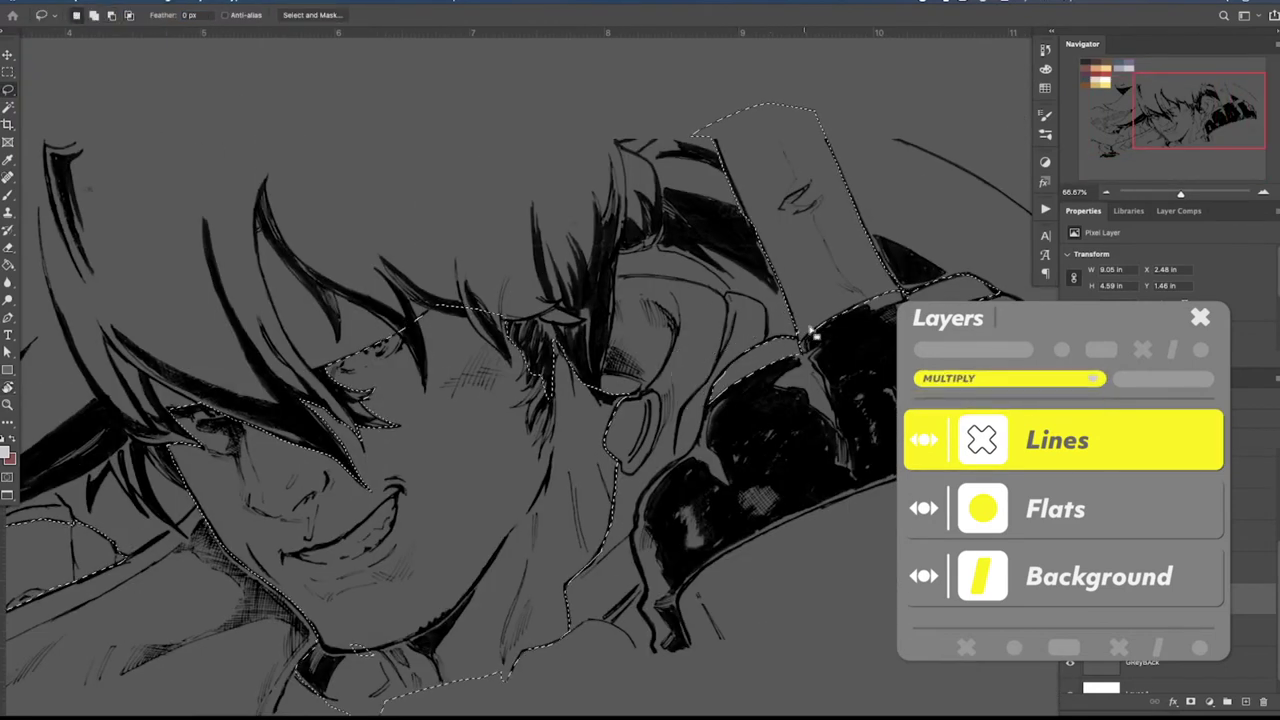
mouse_move(728, 170)
left_mouse_down()
mouse_move(689, 130)
mouse_move(731, 171)
left_mouse_up()
key("alt+[")
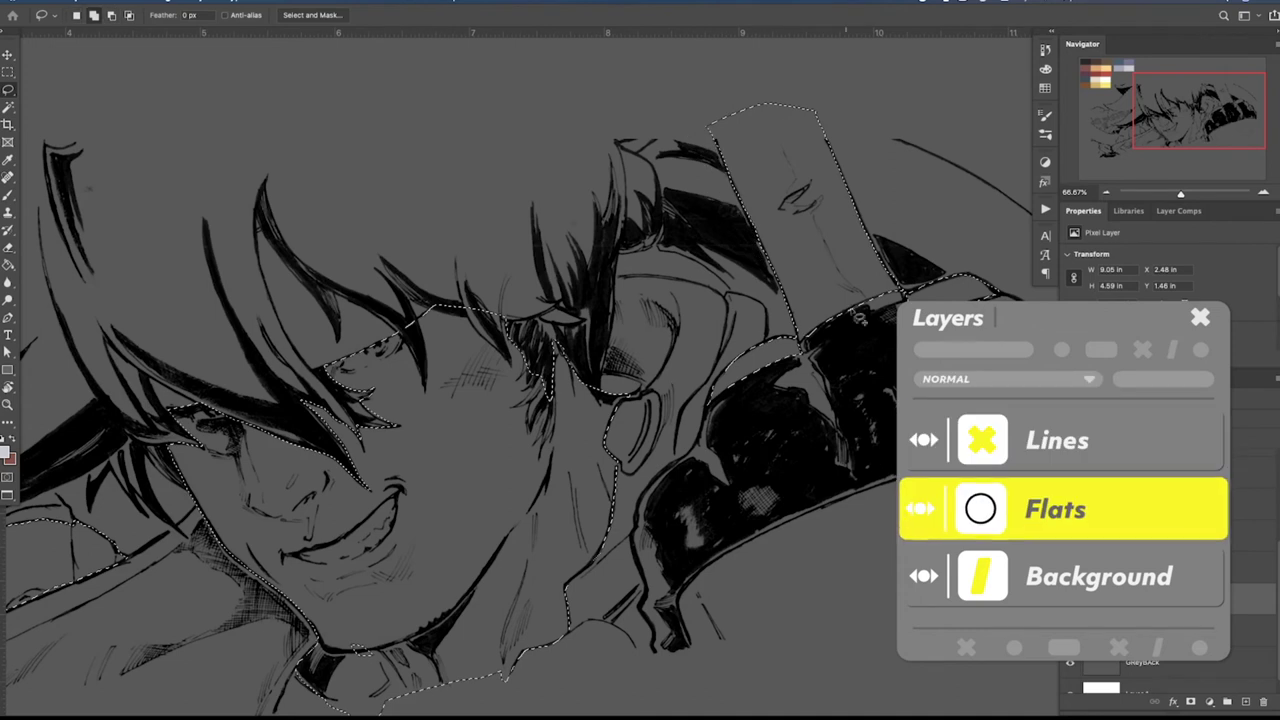
Clean up the lower edge of the skin selection along the base of the neck
scroll(600, 428, "down", 2)
scroll(600, 428, "left", 2)
mouse_move(490, 512)
left_mouse_down()
mouse_move(532, 545)
mouse_move(520, 573)
mouse_move(458, 572)
mouse_move(558, 589)
mouse_move(650, 530)
left_mouse_up()
mouse_move(437, 558)
left_mouse_down()
mouse_move(477, 577)
mouse_move(440, 552)
left_mouse_up()
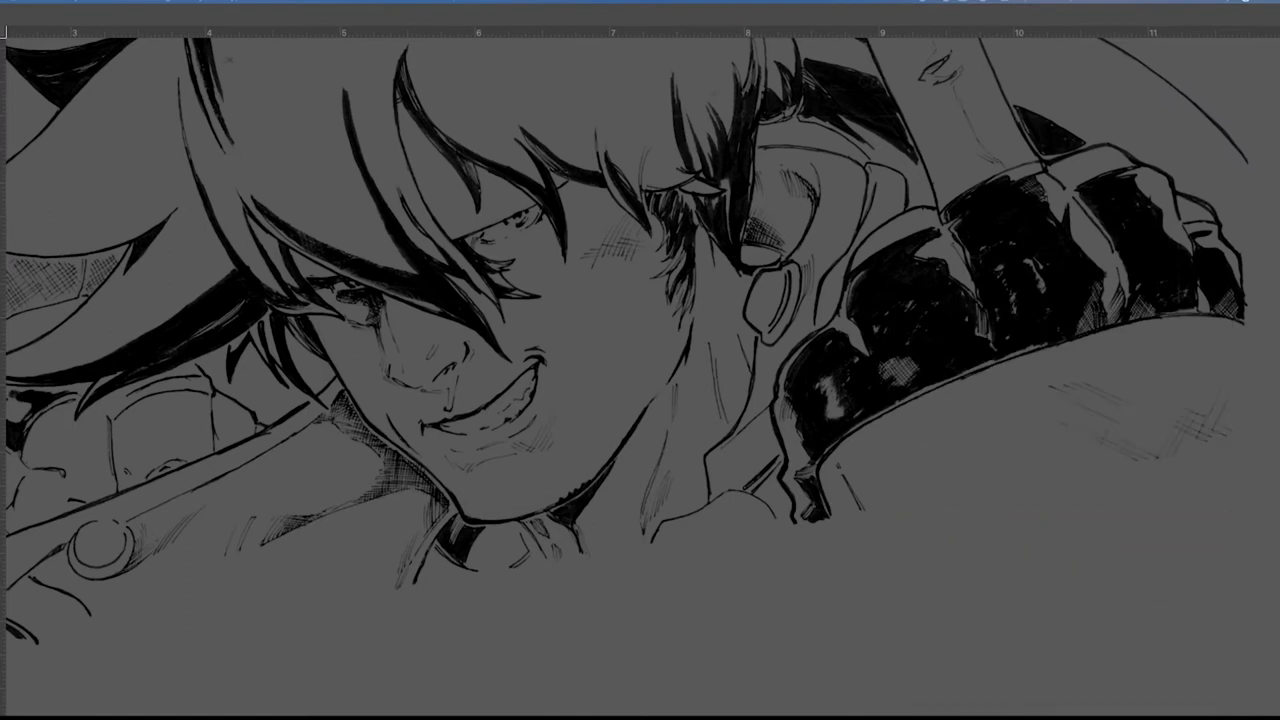
Sample the muted red swatch for the Paint Bucket and move the Main layer between the Over and Rim layers
key("Tab")
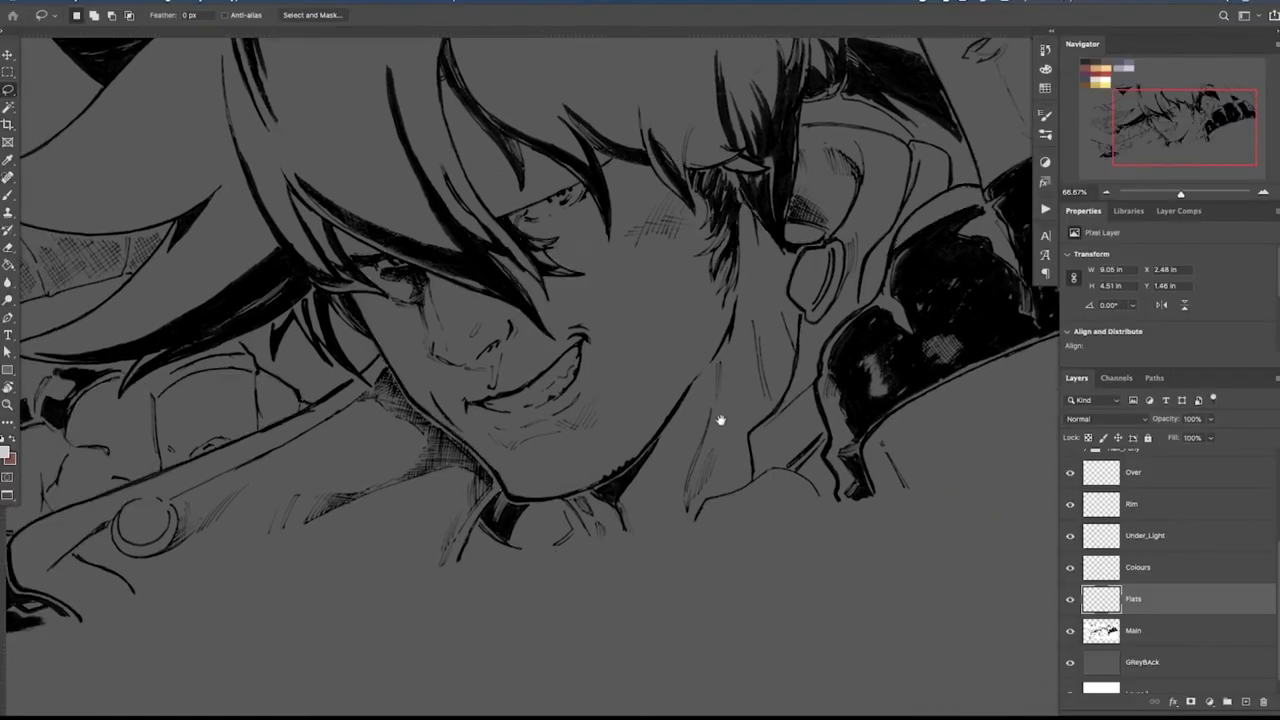
key("super+minus")
key("super+minus")
key("g")
left_click(208, 114, "alt")
scroll(1133, 614, "down", 3)
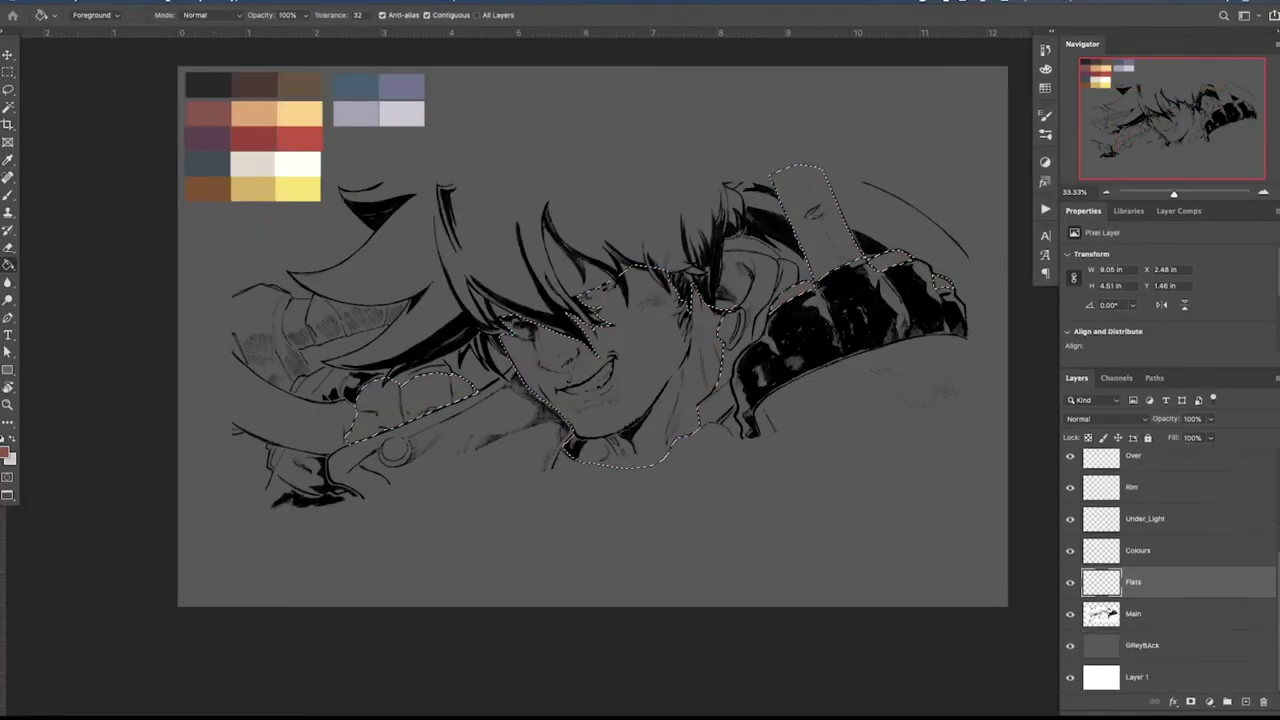
left_click_drag(1134, 614, 1134, 472)
Fill the skin selection with the muted red on the Flats layer, then deselect
left_click(672, 374)
key("super+z")
left_click(1134, 614)
left_click(641, 393)
key("ctrl+d")
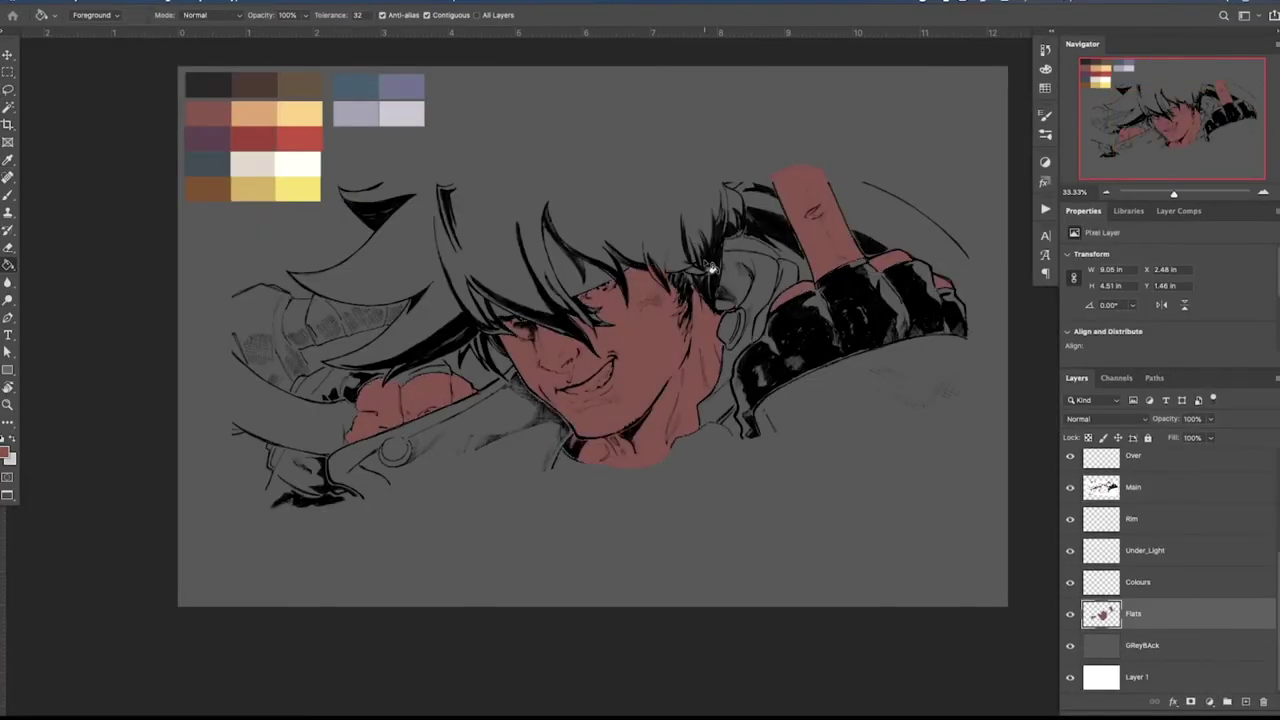
Lasso an extension below the neck and fill it with the same skin red
key("l")
left_click_drag(675, 482, 570, 444)
key("g")
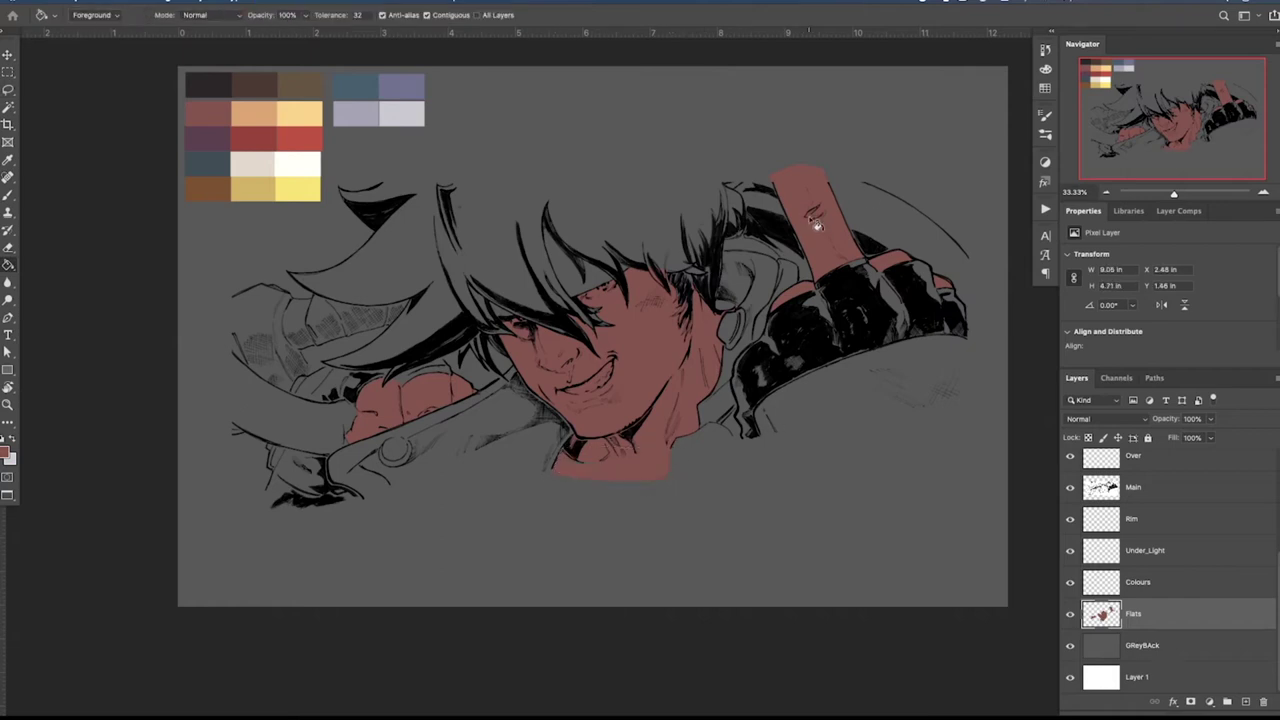
Lasso the large coat collar below the bare hand, following its edge along the chin and neck
key("l")
left_click_drag(520, 374, 450, 410)
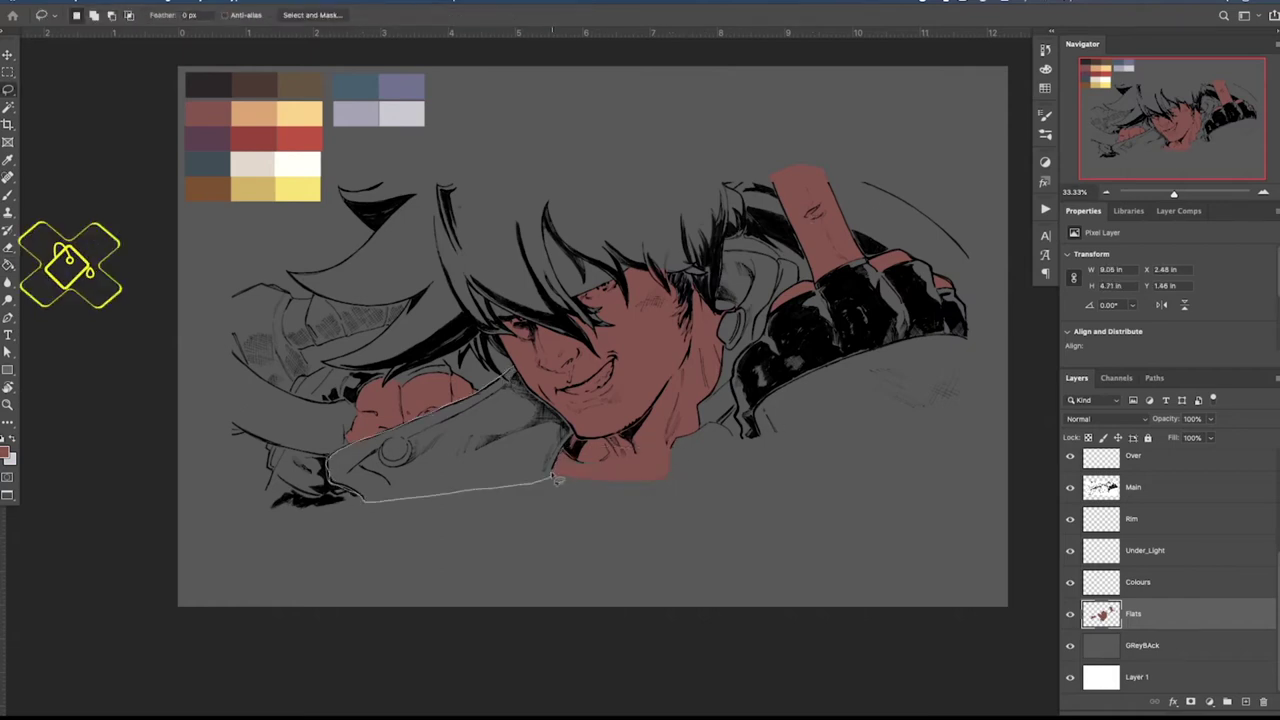
left_click_drag(532, 396, 515, 378)
key("super+plus")
key("super+plus")
mouse_move(440, 263)
left_mouse_down()
mouse_move(496, 286)
mouse_move(637, 210)
left_mouse_up()
left_click_drag(243, 465, 228, 540, "shift")
Add the coat collar between the neck and the glove, up to the folds behind the ear, to the selection
scroll(766, 360, "right", 5)
scroll(766, 360, "up", 2)
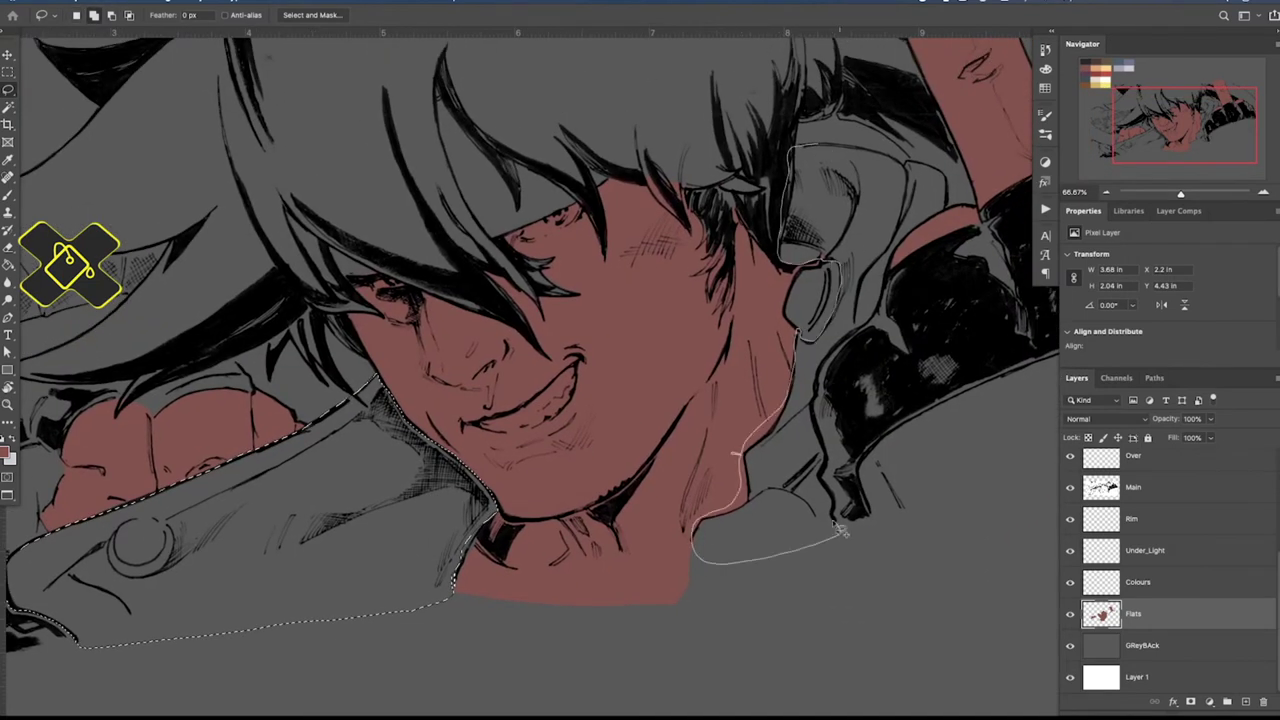
mouse_move(840, 530)
left_mouse_down()
mouse_move(815, 433)
mouse_move(899, 170)
mouse_move(856, 165)
mouse_move(955, 185)
left_mouse_up()
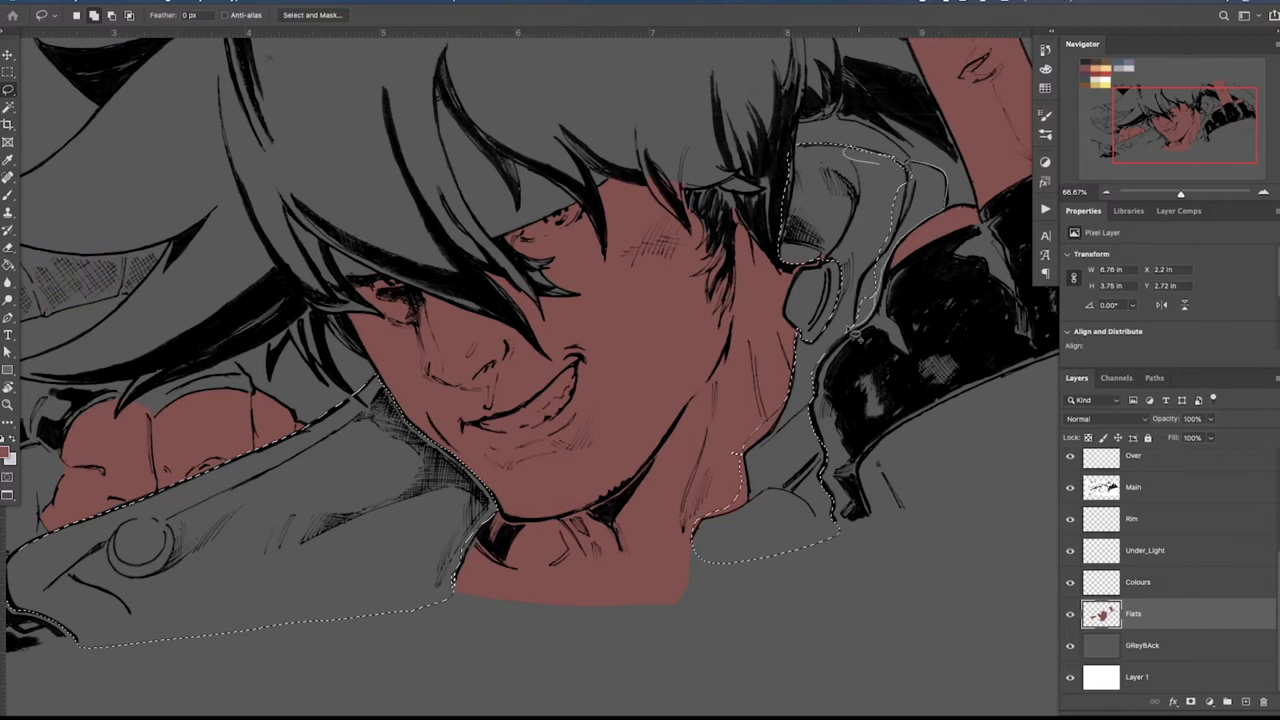
mouse_move(855, 335)
left_mouse_down()
mouse_move(816, 385)
mouse_move(818, 450)
mouse_move(858, 428)
left_mouse_up()
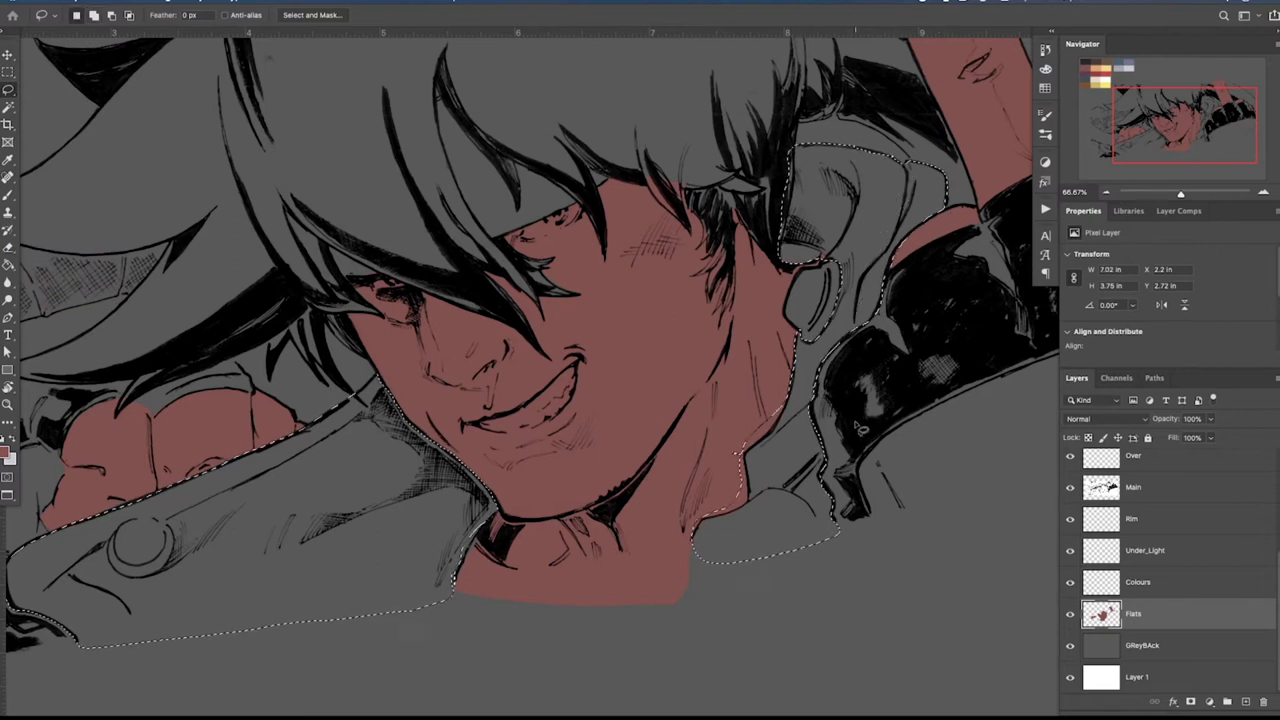
scroll(658, 222, "up", 2)
scroll(658, 222, "left", 1)
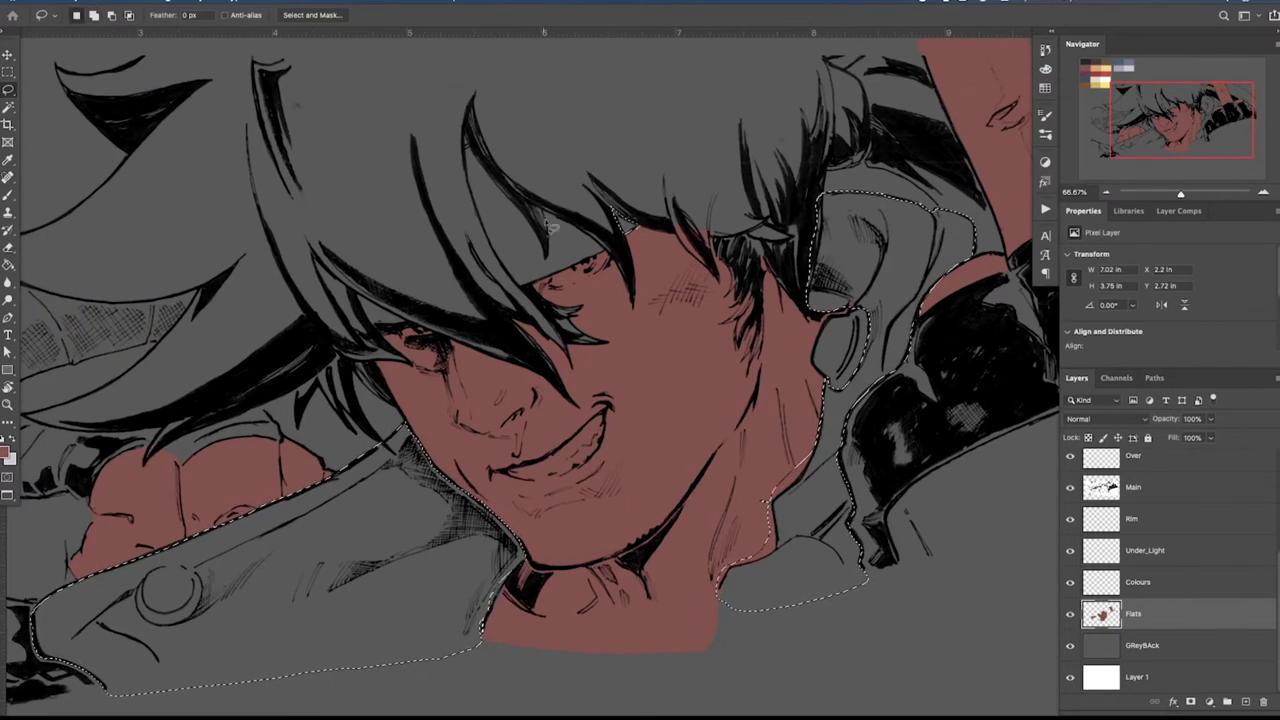
Add the headband areas showing between the hair strands and the sleeve below the glove to the selection
mouse_move(466, 140)
left_mouse_down()
mouse_move(540, 288)
mouse_move(410, 328)
mouse_move(360, 300)
mouse_move(395, 315)
left_mouse_up()
scroll(937, 362, "right", 5)
scroll(937, 362, "down", 1)
mouse_move(622, 528)
left_mouse_down()
mouse_move(632, 466)
mouse_move(666, 543)
mouse_move(624, 534)
left_mouse_up()
scroll(660, 500, "right", 2)
mouse_move(678, 458)
left_mouse_down()
mouse_move(840, 428)
mouse_move(870, 330)
left_mouse_up()
Add the small cuff section beside the bare hand's forearm to the coat selection
scroll(140, 474, "left", 10)
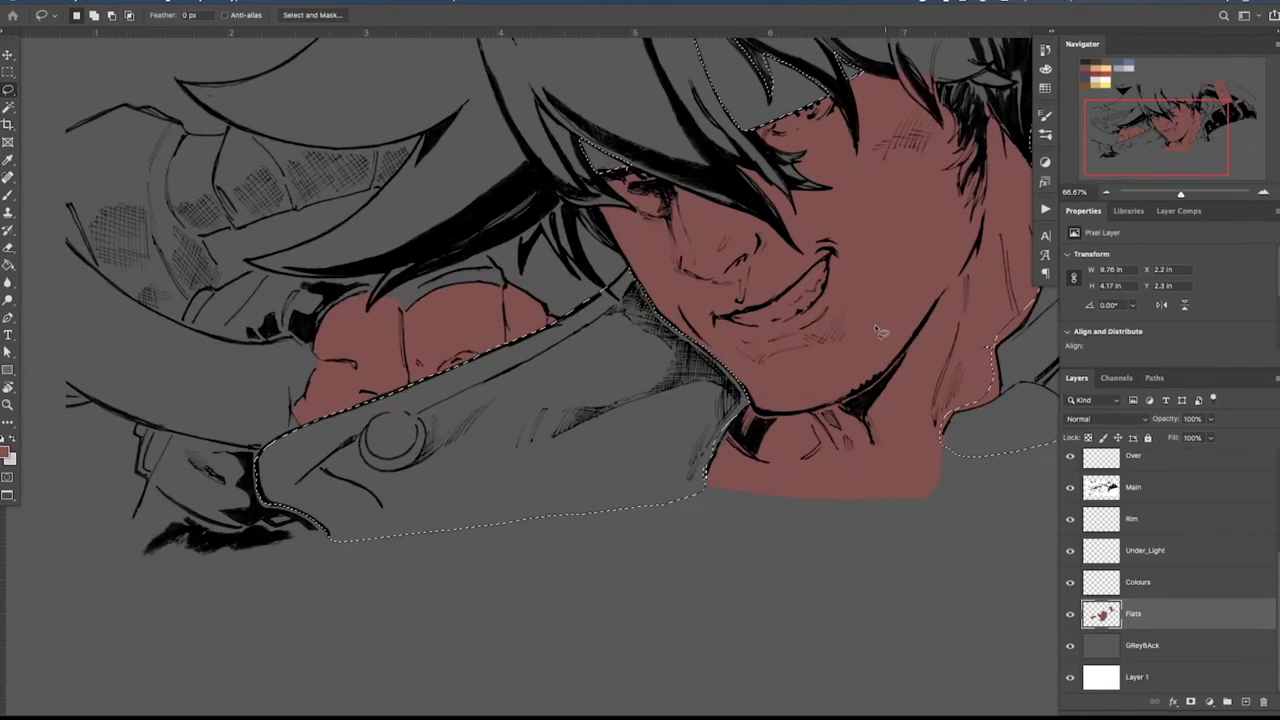
left_click_drag(218, 293, 198, 322)
scroll(637, 234, "up", 5)
Sample the dark purple swatch, fill the coat and headband selection with it, and deselect
key("i")
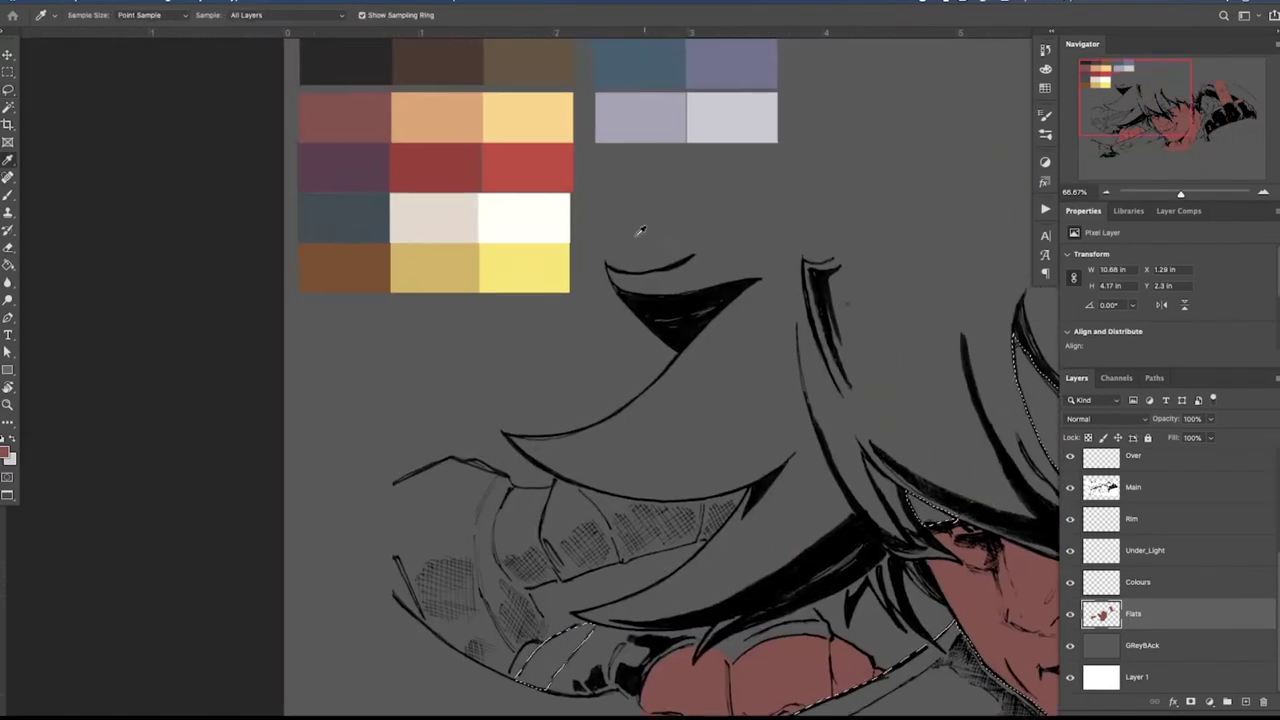
left_click(354, 166)
scroll(640, 330, "down", 5)
key("g")
left_click(685, 385)
scroll(575, 338, "right", 5)
key("ctrl+d")
key("l")
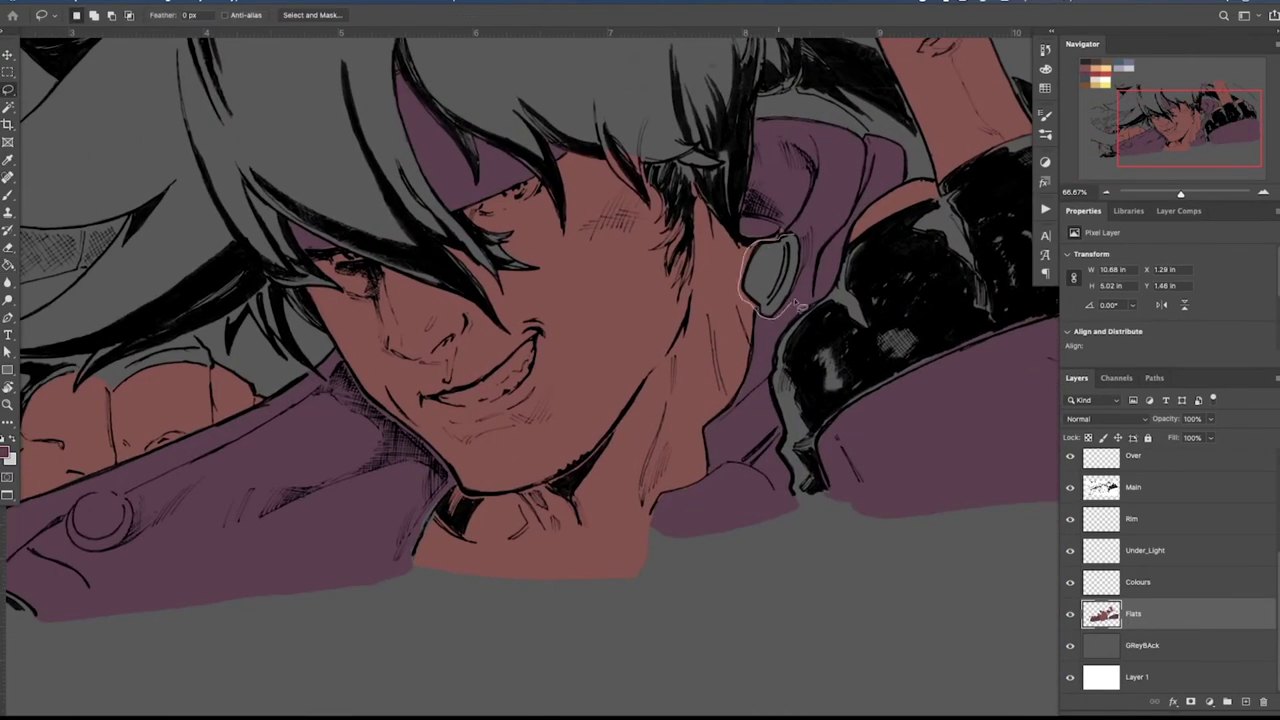
Lasso the earpiece, the collar tab behind it and the lower collar section beside the neck
left_click_drag(799, 306, 792, 238)
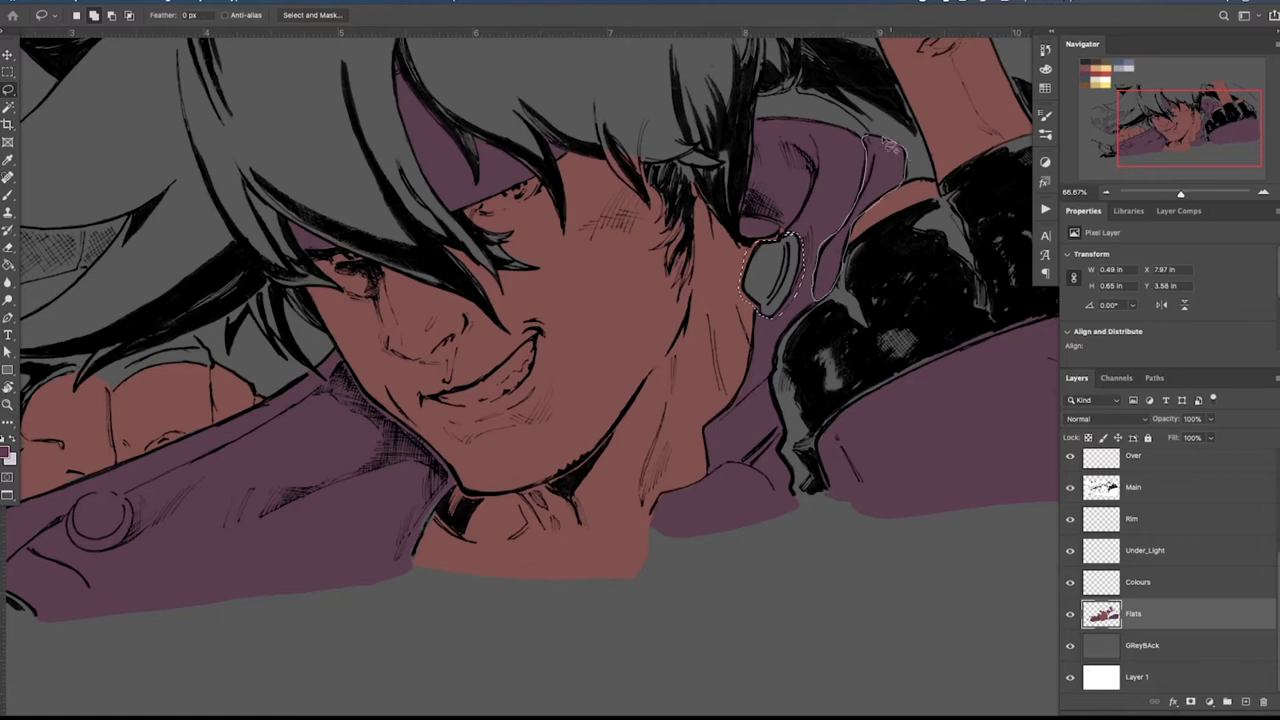
left_click_drag(884, 139, 903, 150)
mouse_move(779, 380)
left_mouse_down()
mouse_move(855, 255)
mouse_move(728, 381)
left_mouse_up()
left_click_drag(848, 322, 832, 295)
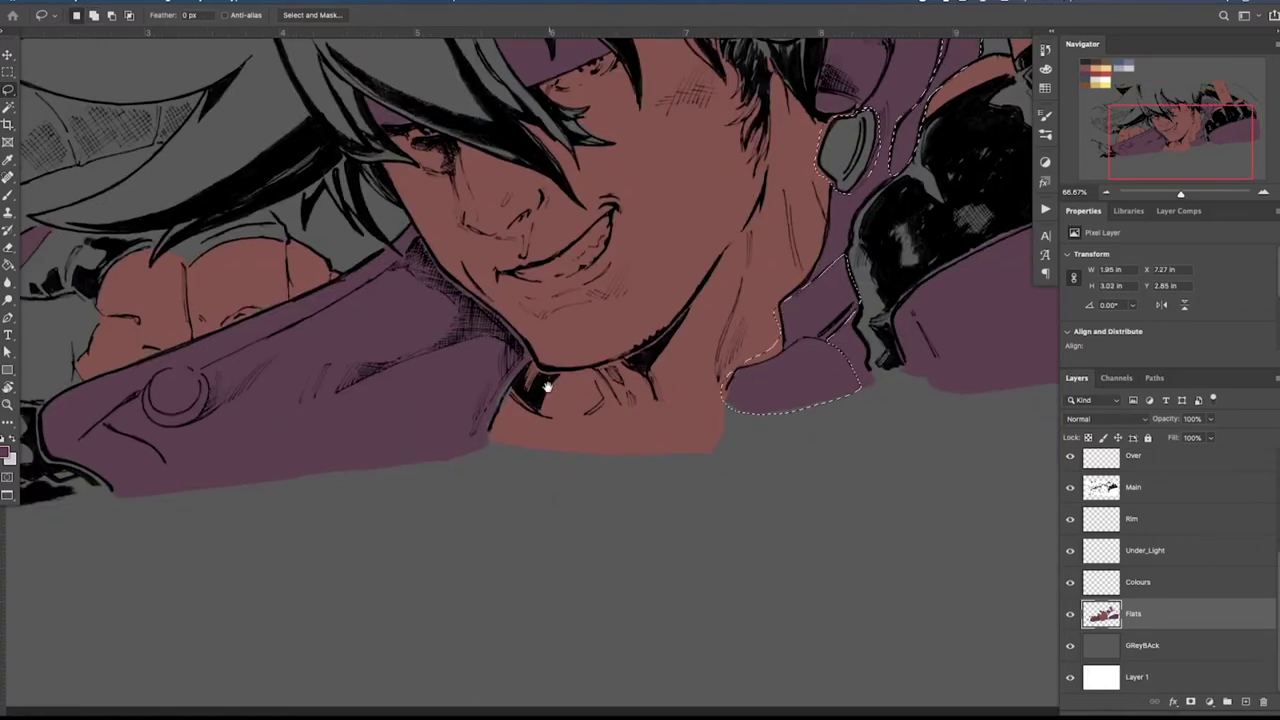
Add the long collar trim with its round button to the selection, cutting away the overlap with the fingers
left_click_drag(546, 388, 930, 218)
mouse_move(587, 207)
left_mouse_down()
mouse_move(529, 243)
mouse_move(591, 215)
left_mouse_up()
left_click_drag(551, 212, 497, 243)
mouse_move(421, 272)
left_mouse_down()
mouse_move(777, 70)
mouse_move(641, 188)
left_mouse_up()
mouse_move(590, 208)
left_mouse_down()
mouse_move(752, 122)
mouse_move(794, 76)
left_mouse_up()
mouse_move(512, 200)
left_mouse_down()
mouse_move(428, 230)
mouse_move(732, 110)
left_mouse_up()
left_click_drag(645, 116, 625, 124)
key("Return")
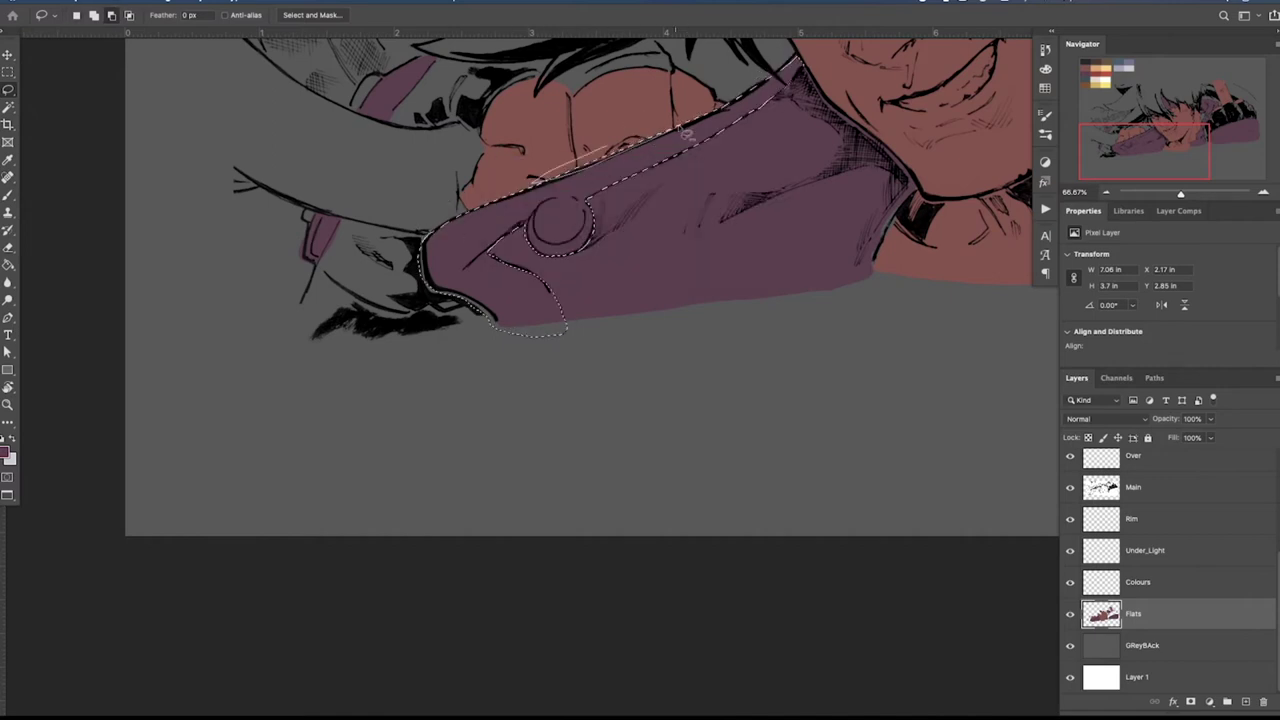
Add the fingerless glove below the raised finger to the selection, tightening it along the sleeve and knuckle edges
scroll(433, 263, "up", 5)
scroll(433, 263, "right", 8)
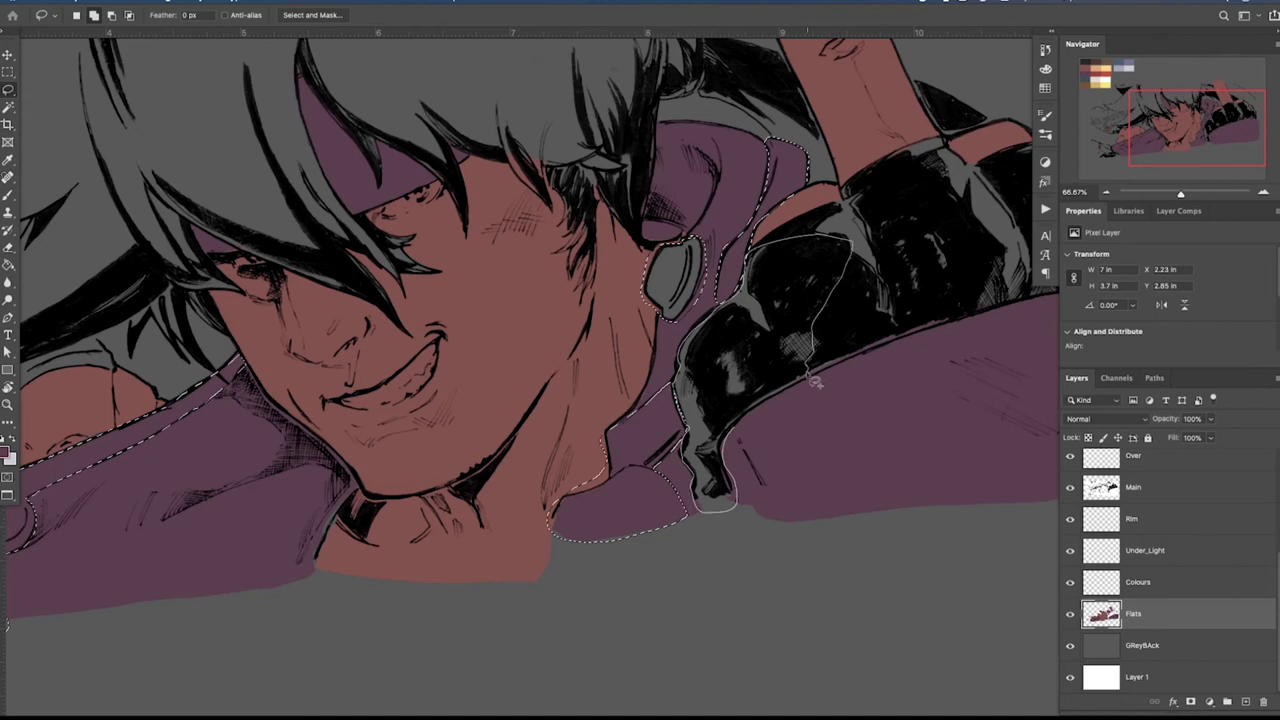
scroll(681, 392, "up", 4)
scroll(681, 392, "right", 3)
mouse_move(958, 268)
left_mouse_down()
mouse_move(1045, 405)
mouse_move(1045, 300)
left_mouse_up()
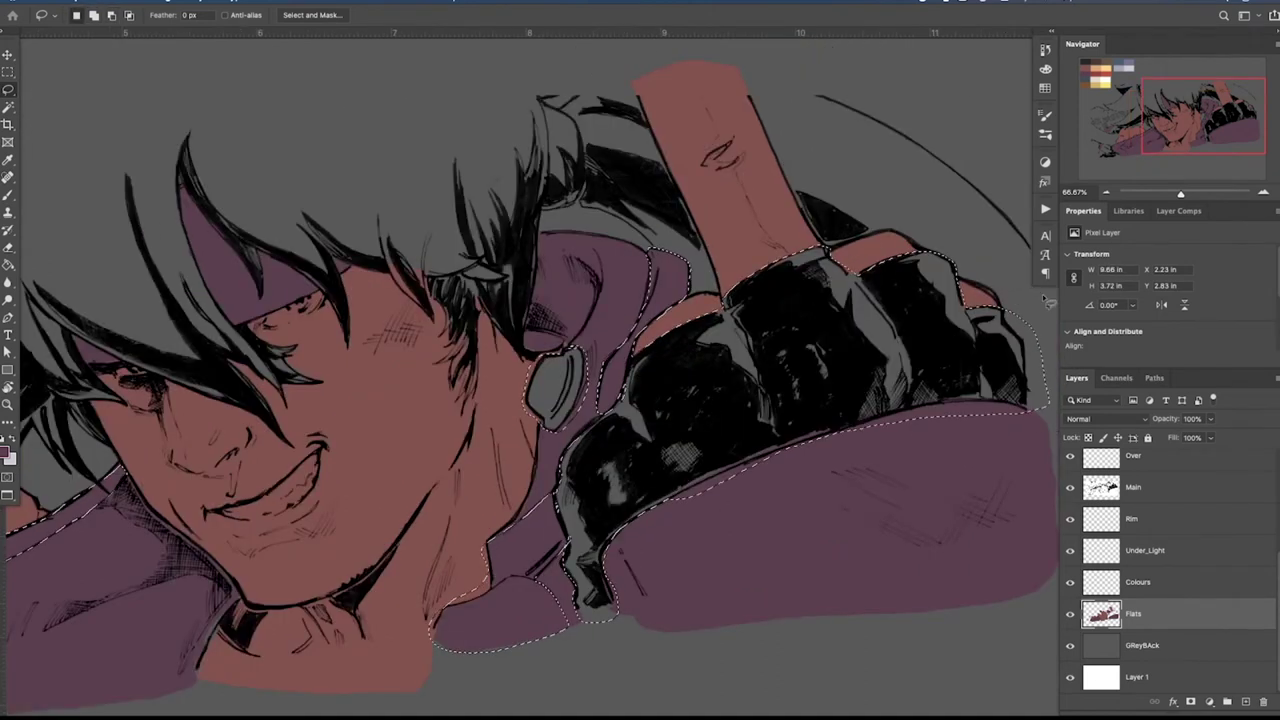
mouse_move(918, 444)
left_mouse_down()
mouse_move(858, 436)
mouse_move(880, 426)
left_mouse_up()
mouse_move(937, 428)
left_mouse_down()
mouse_move(868, 451)
mouse_move(1033, 409)
left_mouse_up()
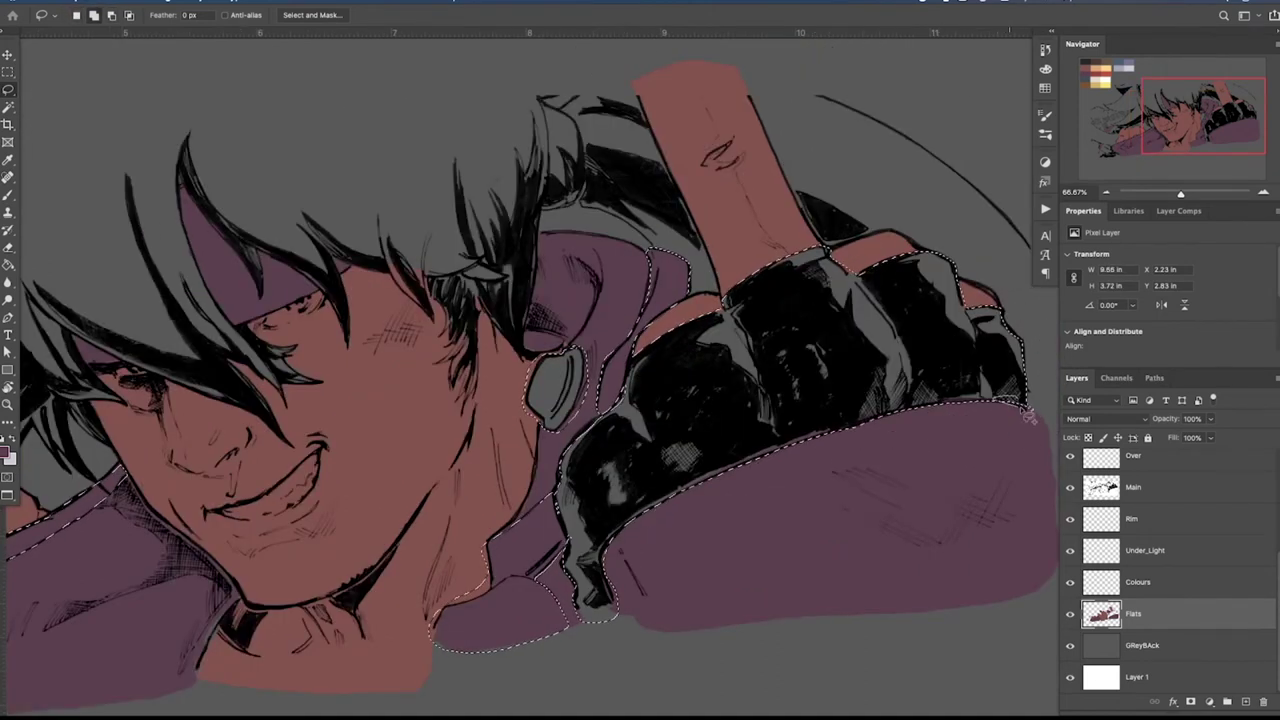
mouse_move(562, 574)
left_mouse_down()
mouse_move(573, 563)
mouse_move(558, 538)
left_mouse_up()
Add the glove parts around the other hand and wrist to the selection
mouse_move(495, 416)
left_mouse_down()
mouse_move(854, 214)
mouse_move(941, 184)
left_mouse_up()
left_click_drag(109, 400, 86, 455)
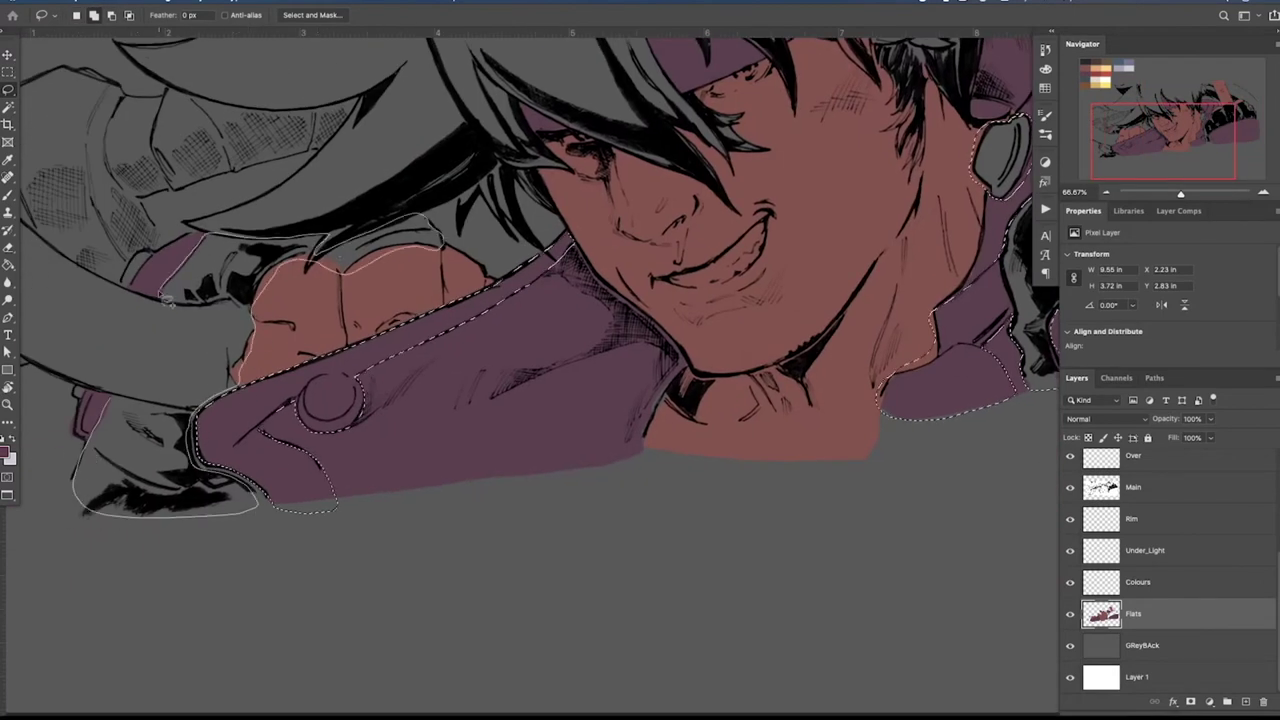
mouse_move(168, 300)
left_mouse_down()
mouse_move(121, 402)
mouse_move(197, 411)
mouse_move(243, 395)
mouse_move(257, 323)
mouse_move(180, 301)
left_mouse_up()
left_click_drag(264, 332, 236, 382)
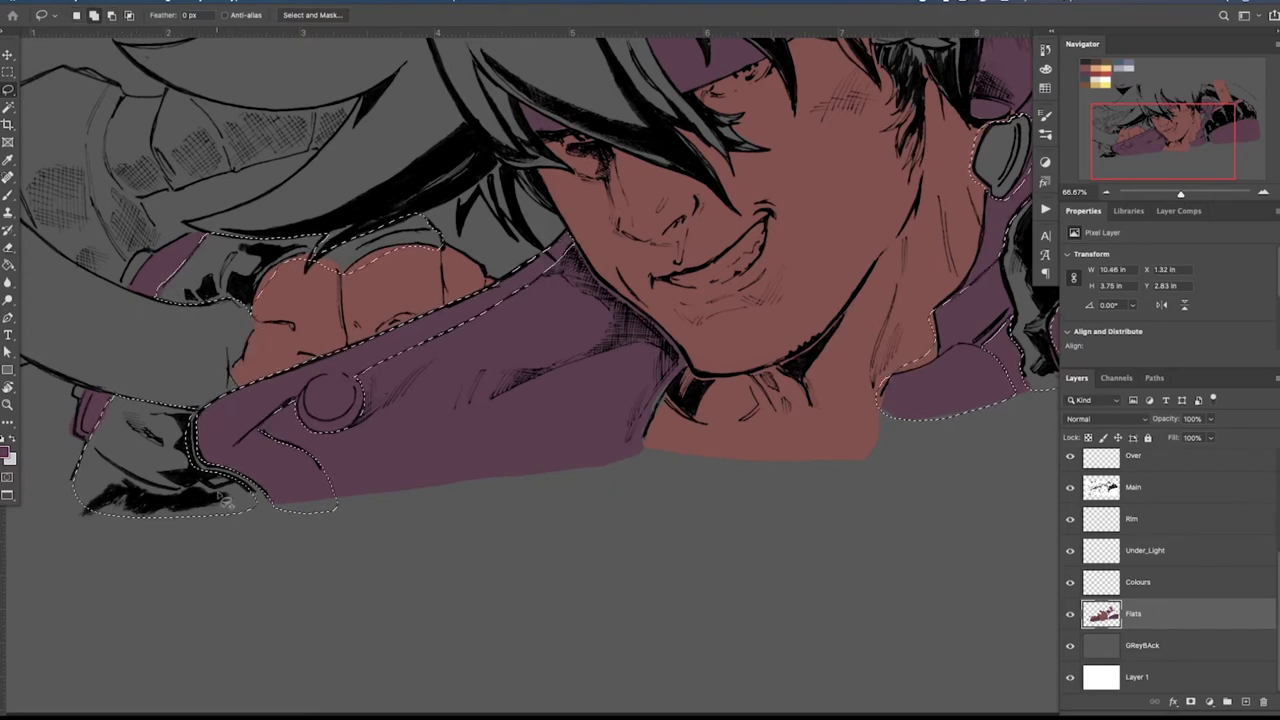
left_click_drag(262, 488, 224, 506)
Sample the near-black swatch, fill the selected gloves, collar trim, button and earpiece with it, and deselect
left_click_drag(880, 395, 702, 457)
mouse_move(736, 405)
left_mouse_down()
mouse_move(763, 400)
mouse_move(754, 382)
left_mouse_up()
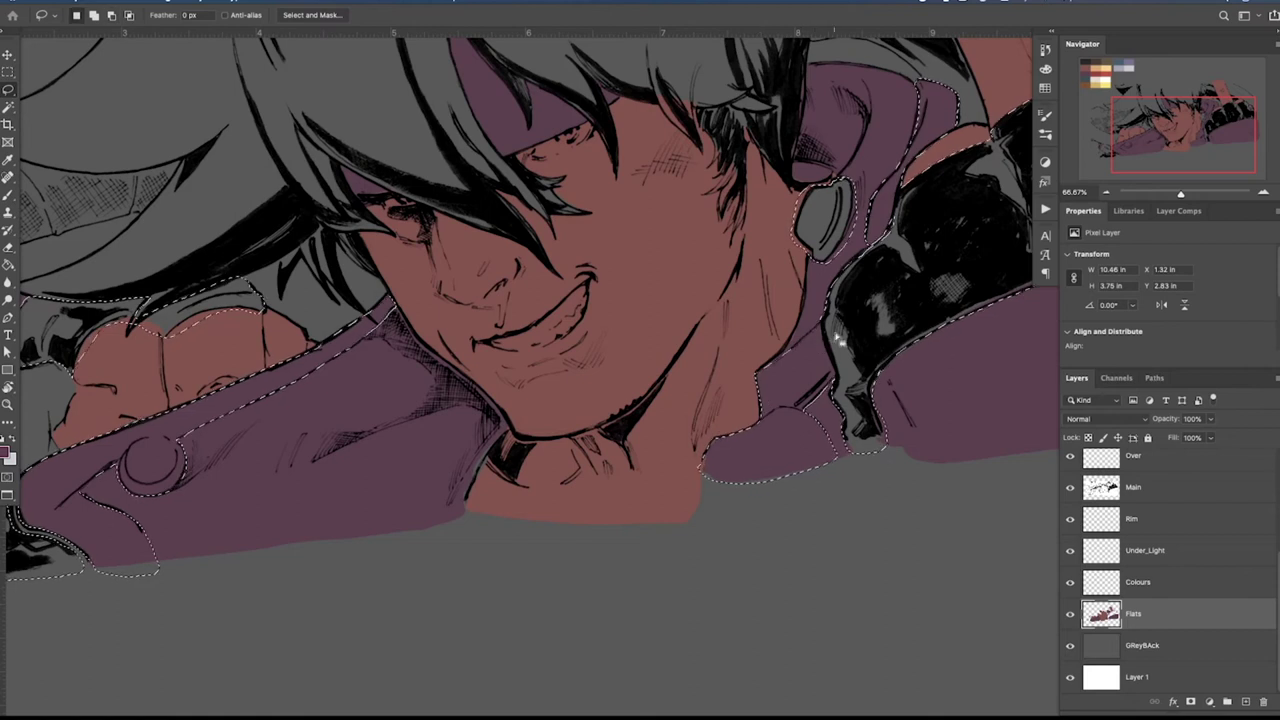
left_click_drag(400, 250, 785, 540)
key("g")
left_click(154, 50, "alt")
left_click_drag(500, 640, 426, 403)
left_click(378, 388)
left_click(500, 482)
left_click_drag(720, 400, 379, 412)
left_click(813, 302)
mouse_move(830, 300)
left_mouse_down()
mouse_move(611, 401)
mouse_move(749, 300)
mouse_move(696, 368)
mouse_move(706, 350)
left_mouse_up()
left_click(1027, 345)
key("super+d")
Lasso the sliver between the earpiece and the collar trim, brush it with the sampled jacket purple, and deselect
key("l")
key("b")
left_click(1045, 134)
left_click(952, 243)
left_click(740, 275, "alt")
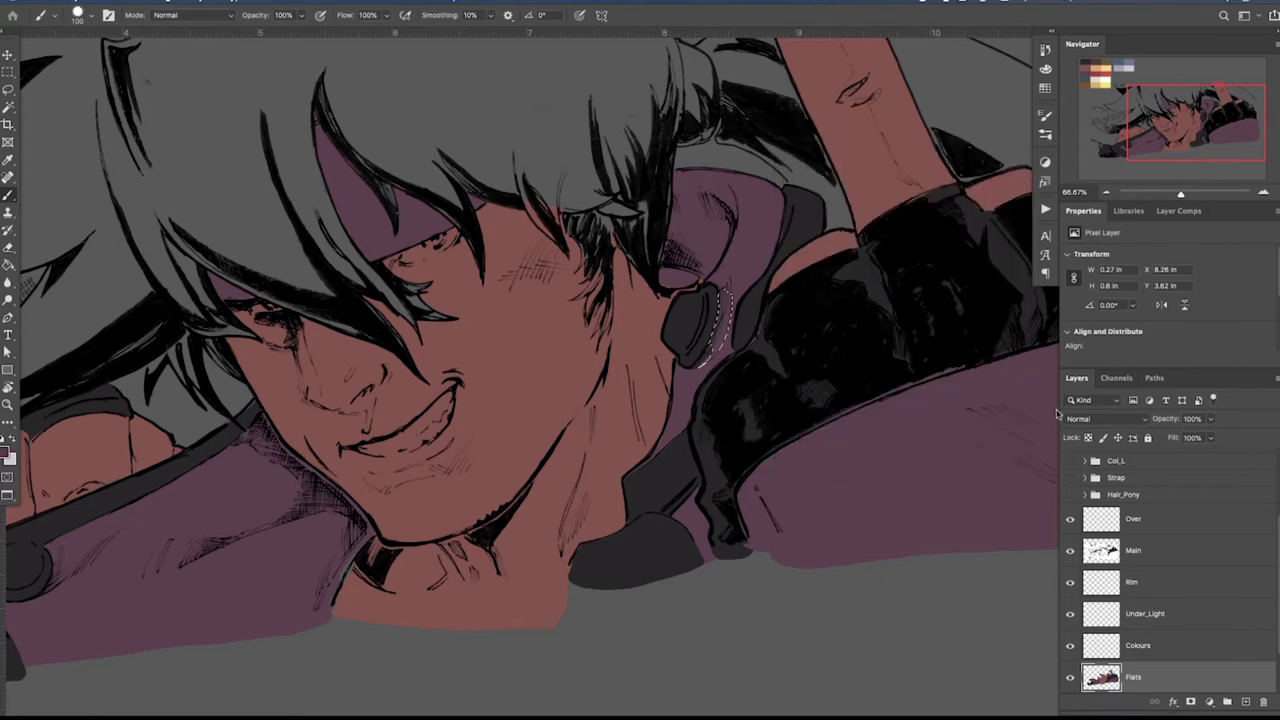
key("ctrl+d")
Sample the purple of the lower glove's cuff and touch up the cuff edge with small brush strokes
left_click_drag(248, 411, 716, 230)
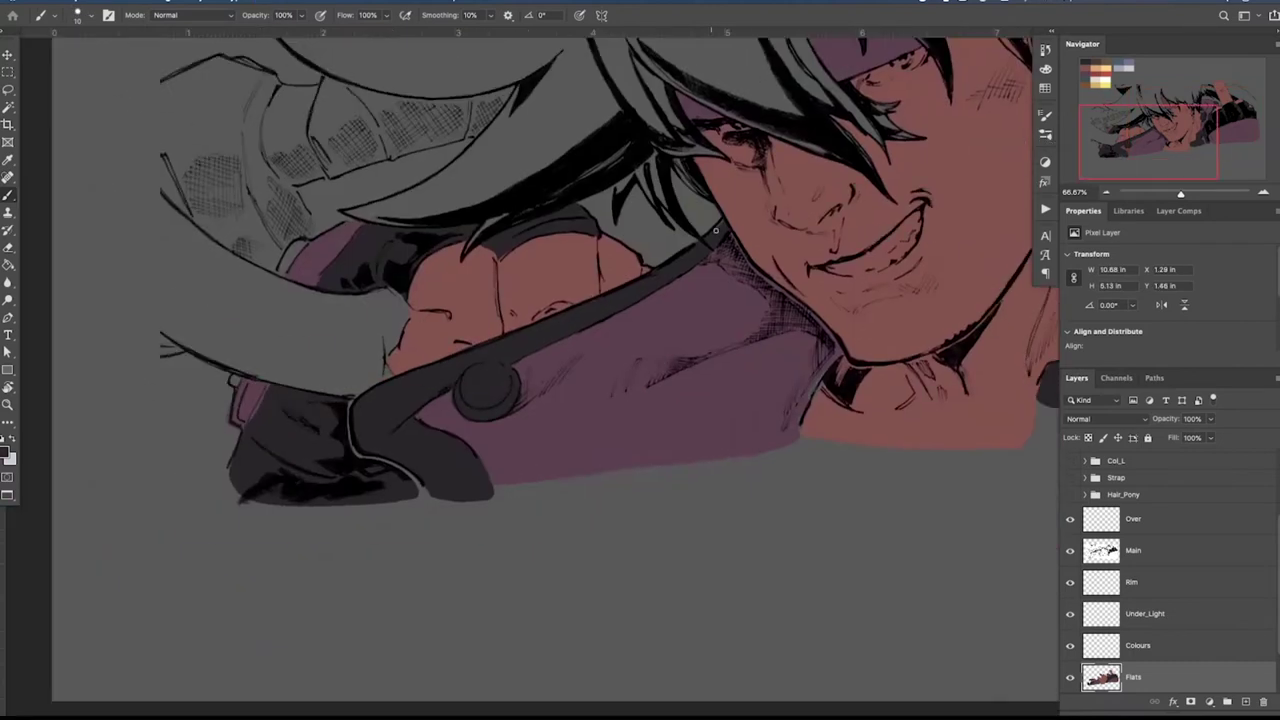
left_click(249, 398, "alt")
left_click_drag(257, 403, 248, 425)
scroll(752, 400, "right", 3)
left_click_drag(934, 193, 797, 353)
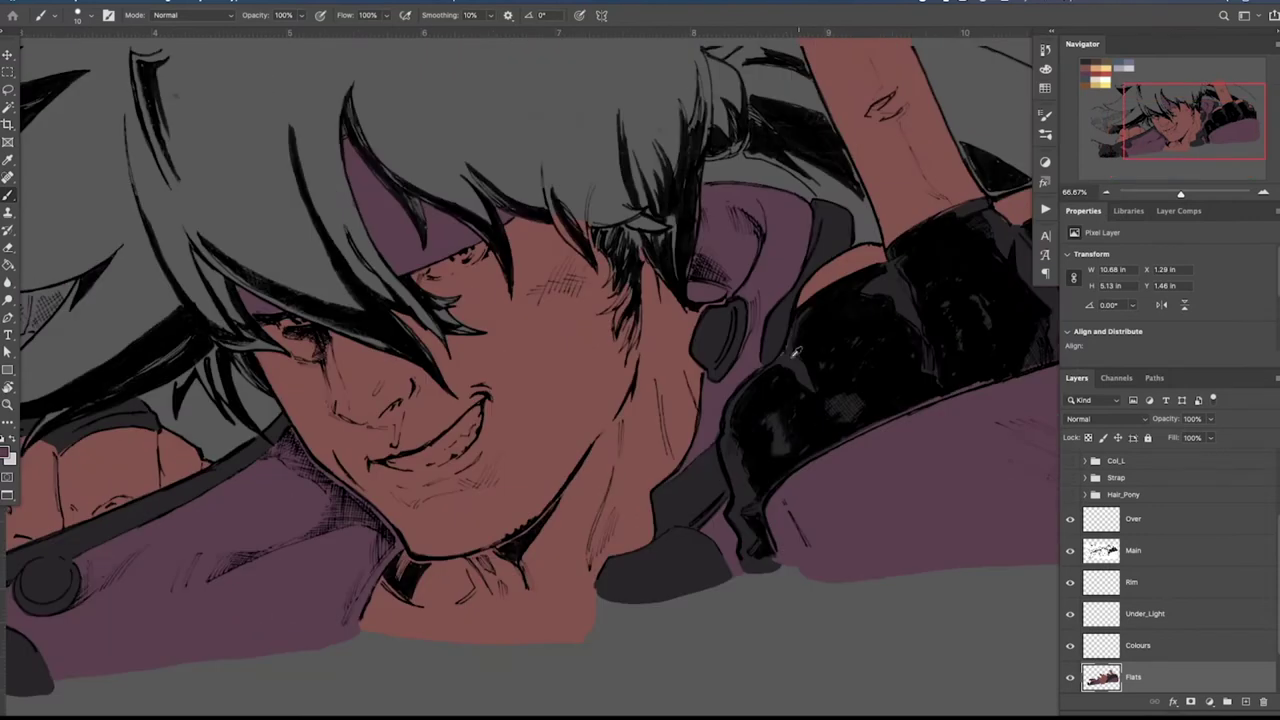
left_click_drag(890, 292, 808, 383)
left_click_drag(366, 541, 803, 354)
left_click_drag(989, 246, 755, 372)
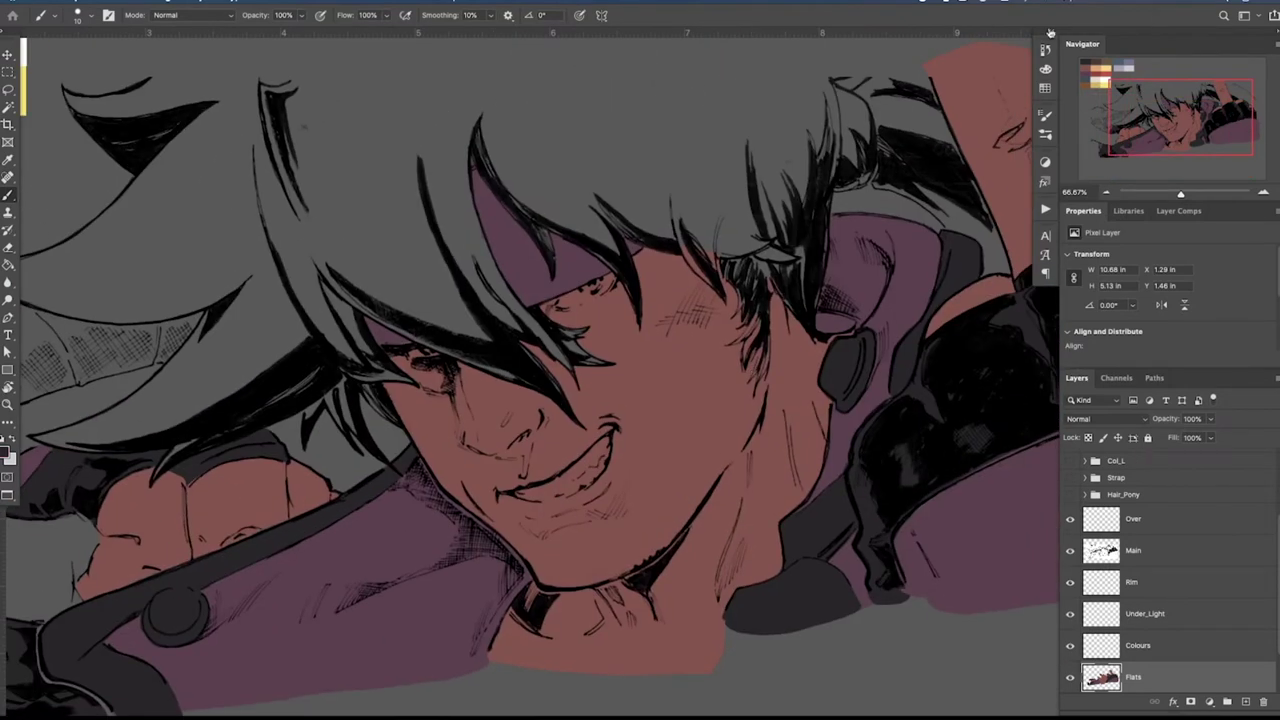
Lasso the whole hair mass along its spikes and fringe, and add the ponytail area behind the raised finger
key("ctrl+minus")
key("ctrl+minus")
key("l")
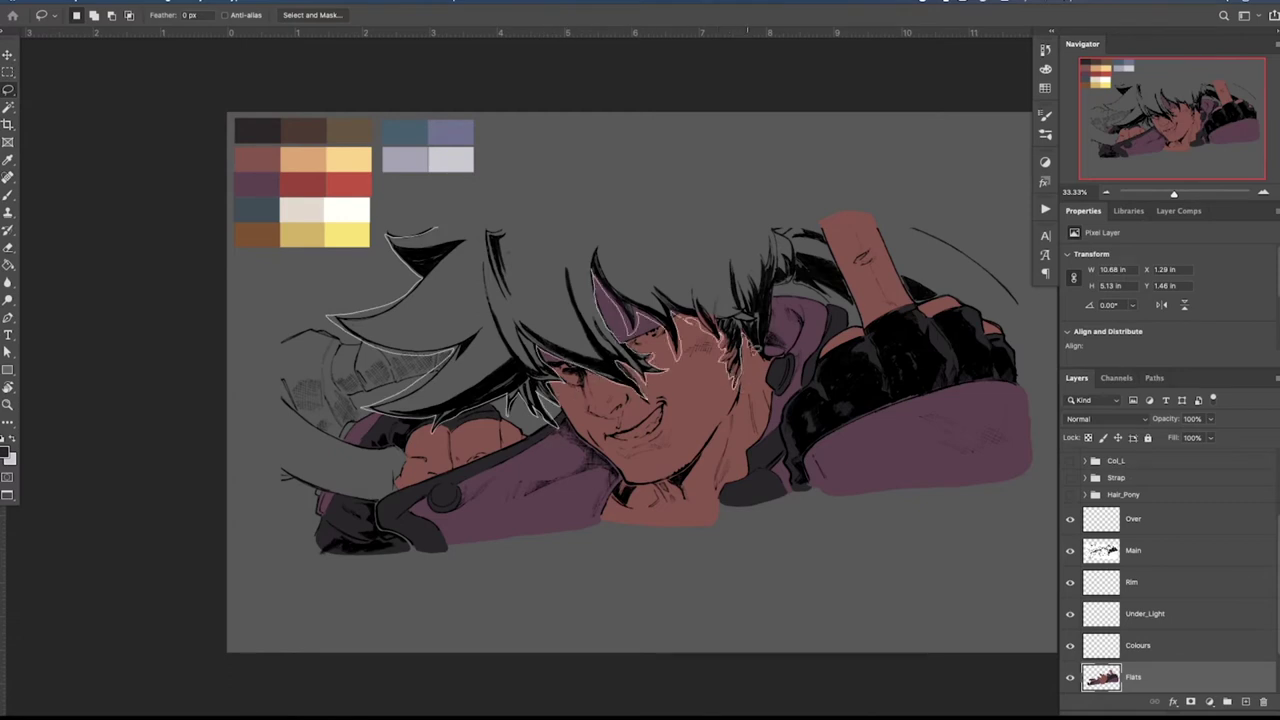
left_click_drag(829, 246, 438, 230)
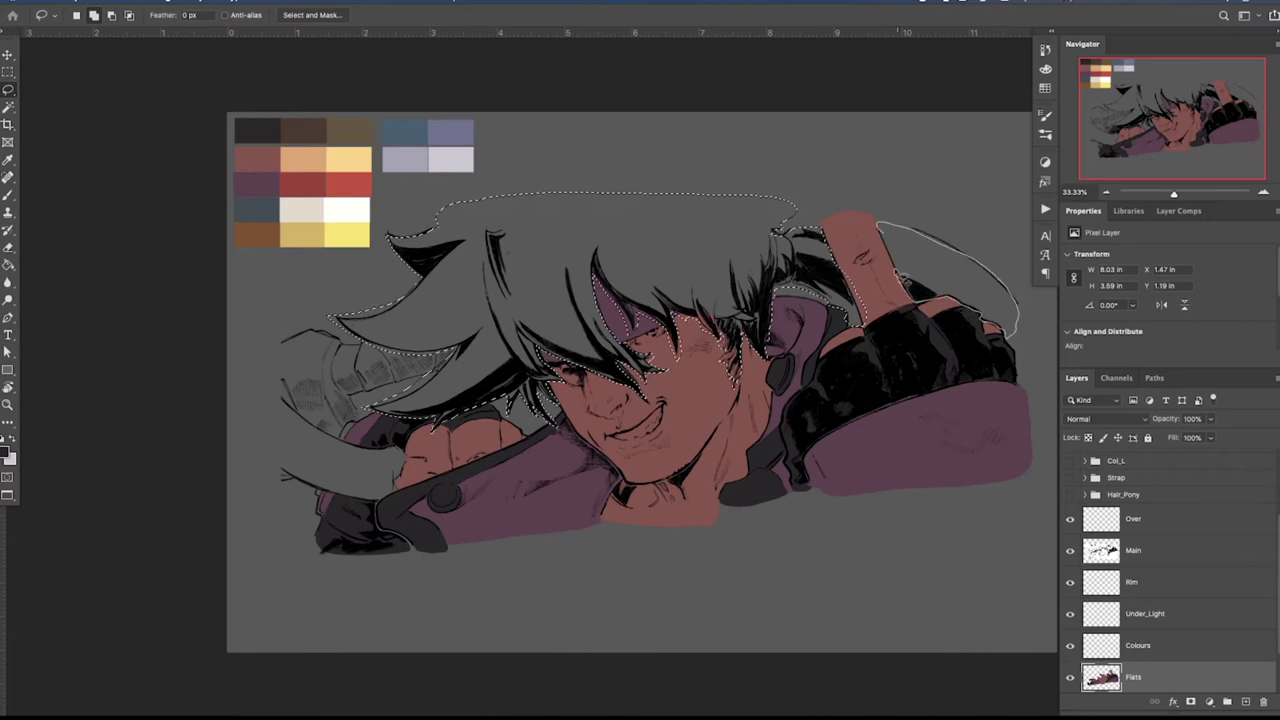
left_click_drag(897, 272, 882, 230)
Refine the hair selection around the sideburn strands and beside the collar near the raised finger
scroll(716, 349, "up", 2)
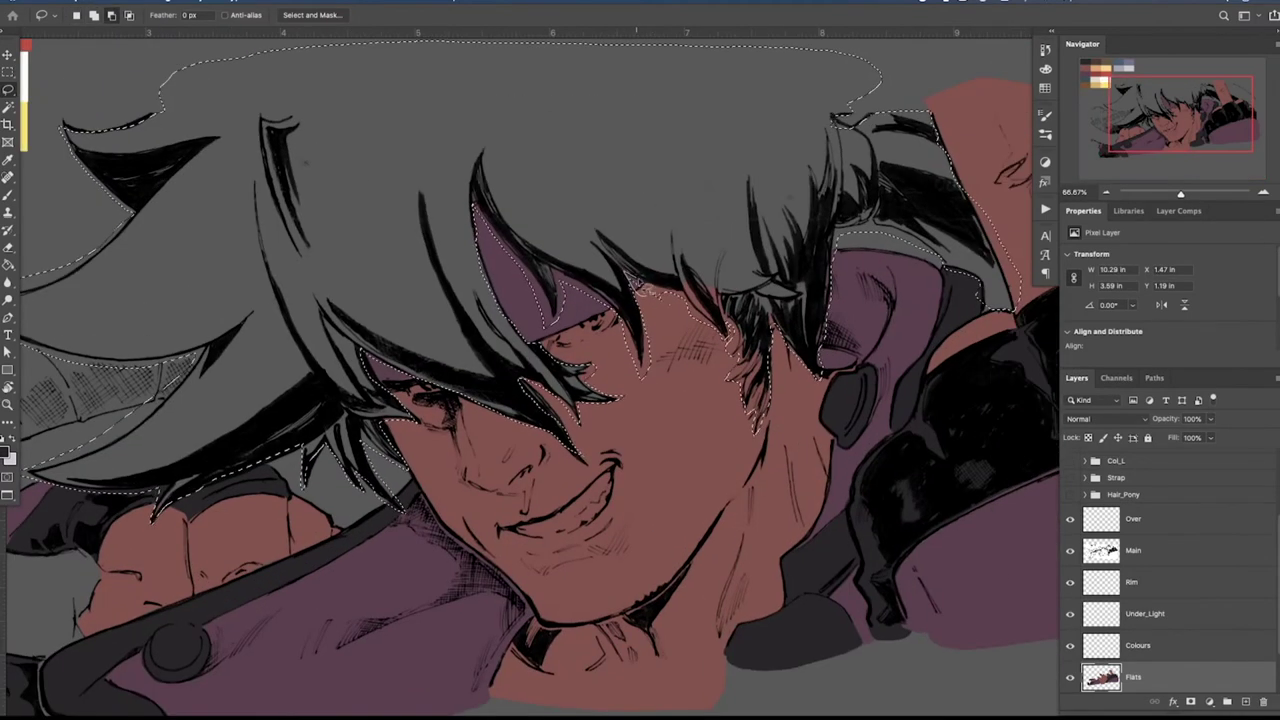
mouse_move(760, 417)
left_mouse_down()
mouse_move(664, 340)
mouse_move(762, 357)
mouse_move(741, 362)
left_mouse_up()
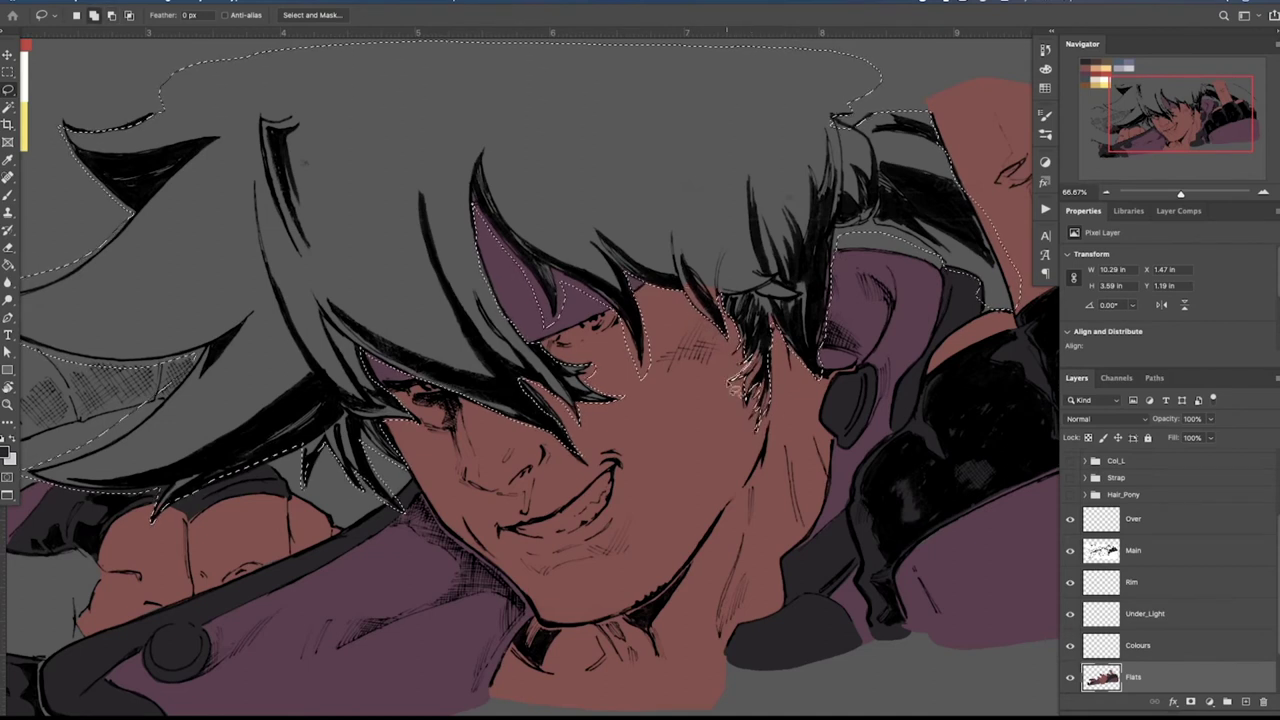
left_click_drag(768, 405, 764, 432)
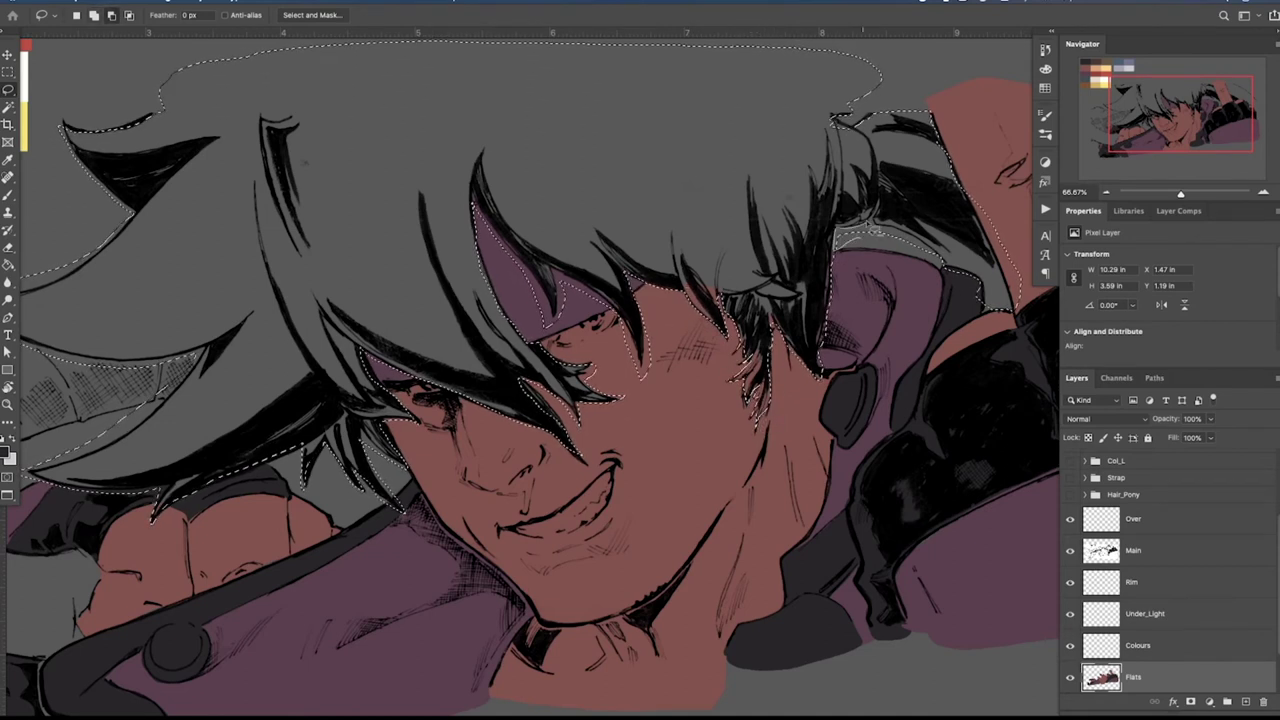
left_click_drag(1034, 256, 986, 278)
left_click_drag(788, 140, 838, 158)
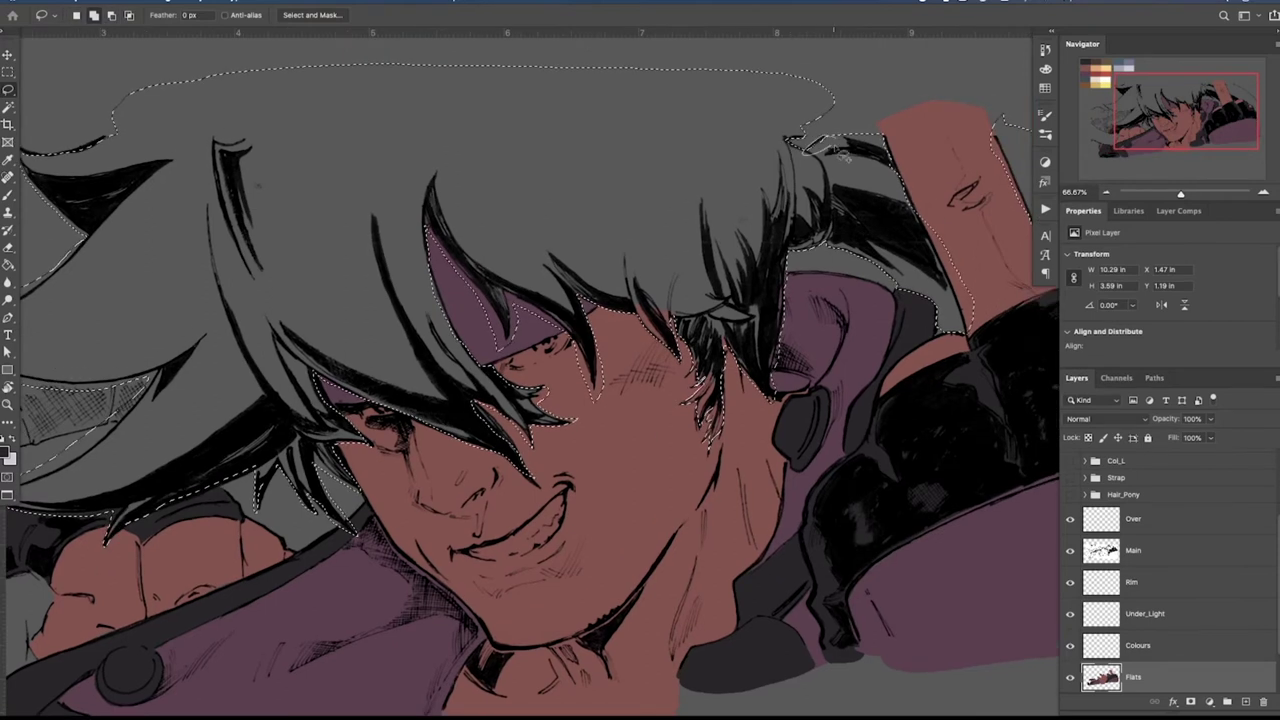
Tighten the ponytail part of the selection along both edges of the raised finger and at the hair tie
left_click_drag(1045, 147, 887, 155)
left_click_drag(855, 297, 898, 285)
left_click_drag(1010, 358, 1008, 354)
mouse_move(937, 275)
left_mouse_down()
mouse_move(831, 297)
mouse_move(734, 165)
left_mouse_up()
left_click_drag(656, 182, 720, 150)
left_click_drag(812, 210, 797, 199)
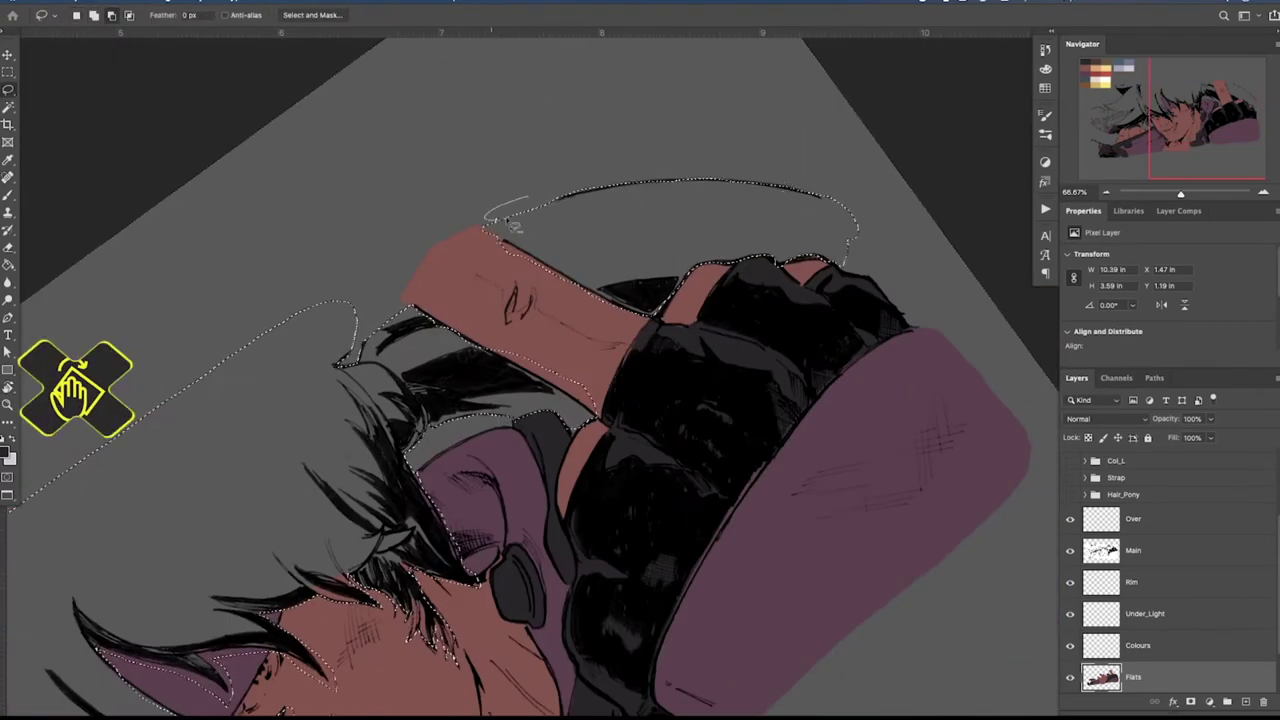
Trim the hair selection to the line art along the large spikes at the back of the head
left_click_drag(504, 349, 840, 80)
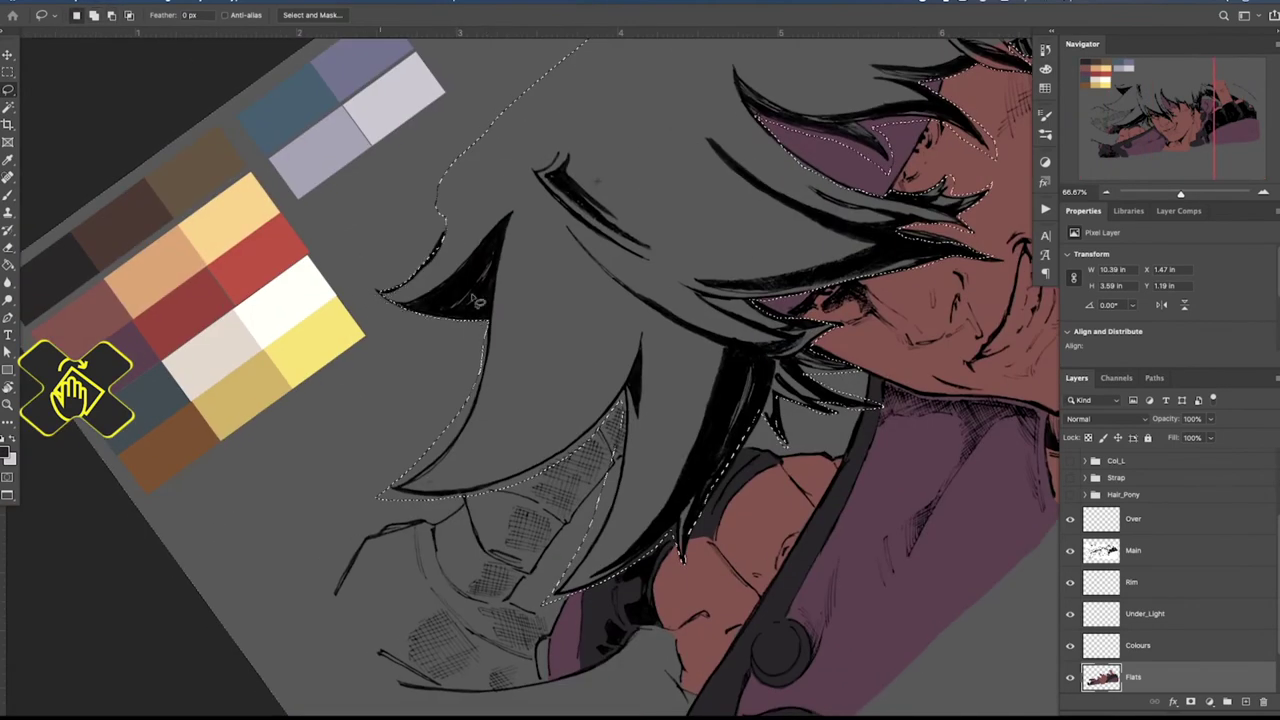
left_click_drag(499, 331, 484, 411)
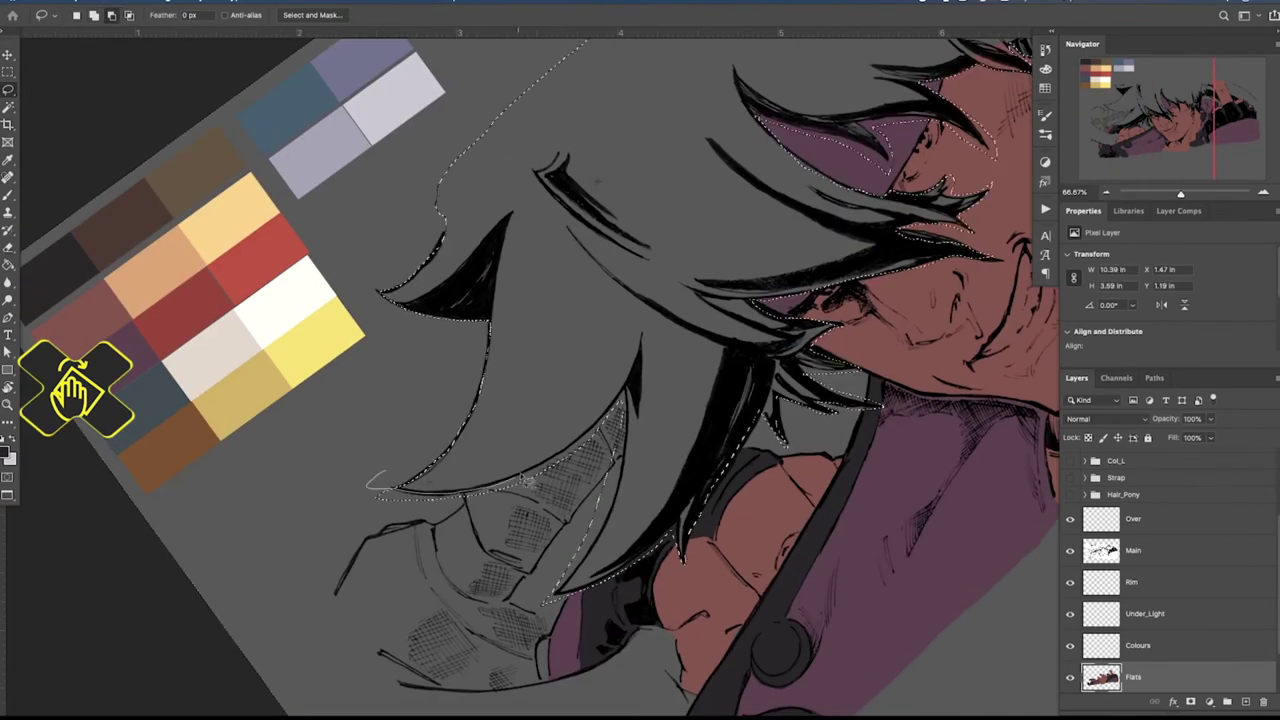
mouse_move(617, 517)
left_mouse_down()
mouse_move(645, 397)
mouse_move(633, 402)
left_mouse_up()
left_click_drag(705, 342, 728, 202)
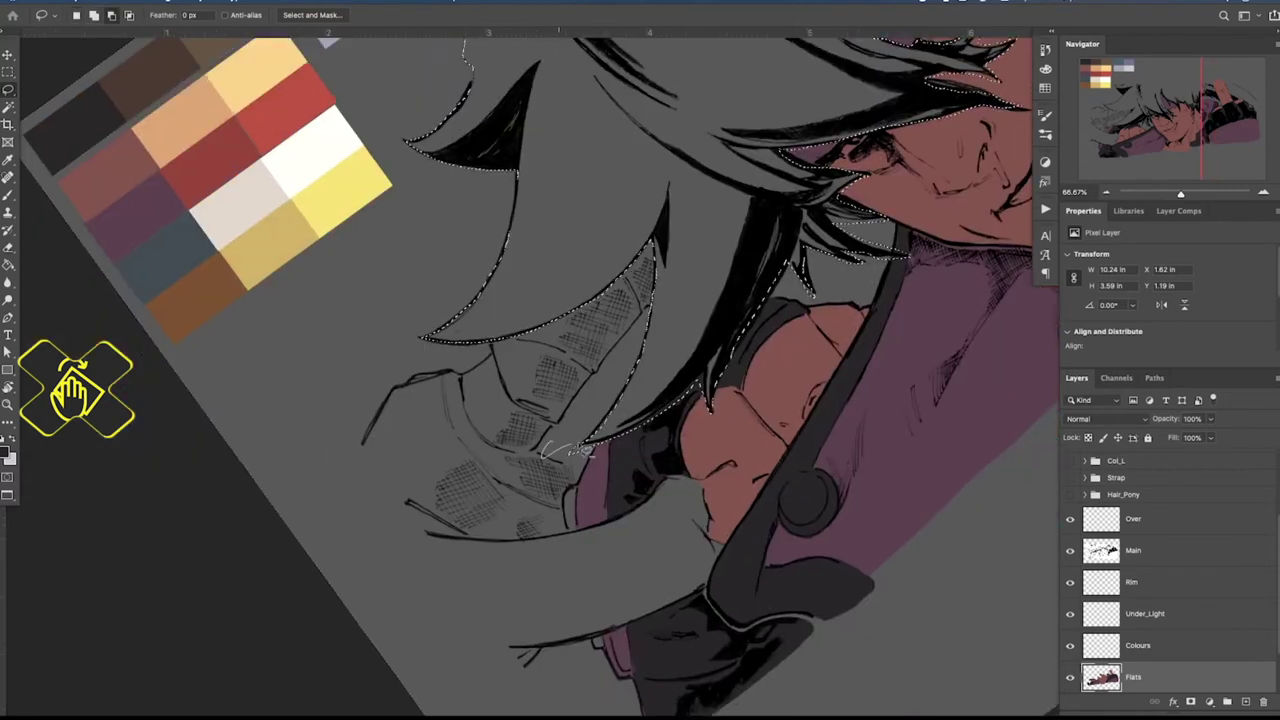
left_click_drag(722, 369, 415, 290)
left_click_drag(406, 307, 567, 378)
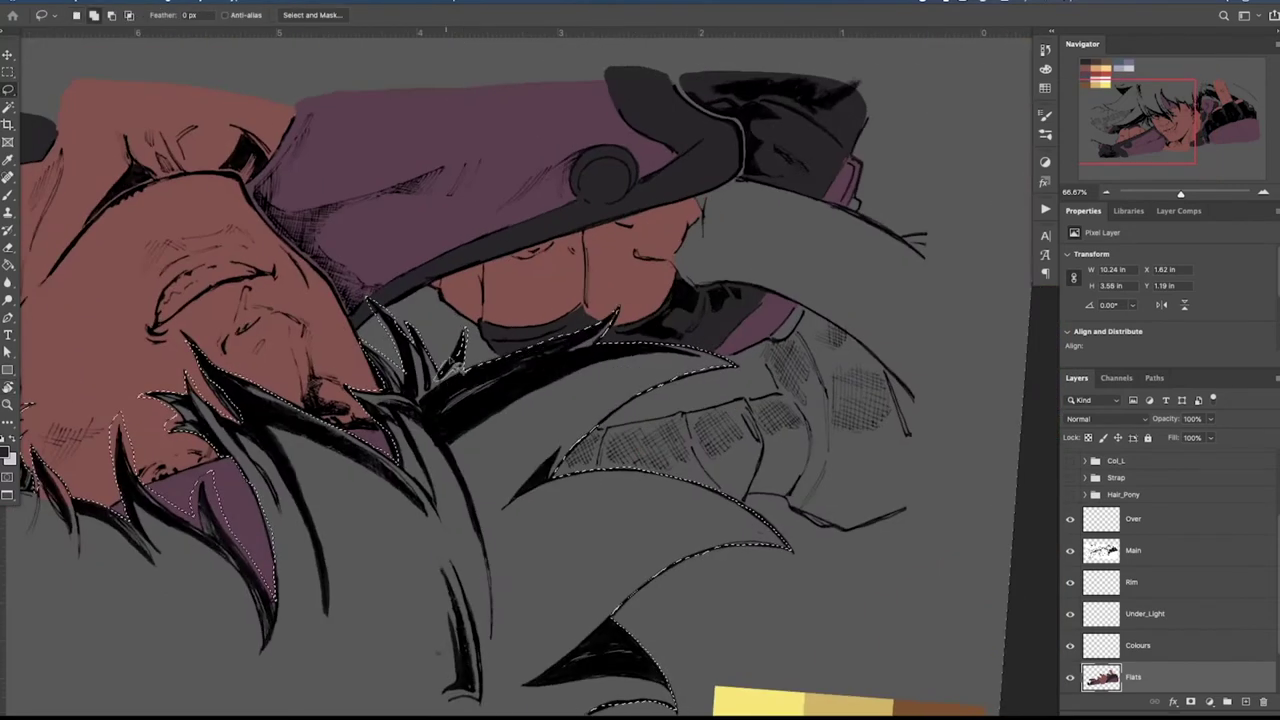
Refine the hair selection around the loose strands beside the cheek and across the eye
key("r")
mouse_move(431, 330)
left_mouse_down()
mouse_move(666, 206)
mouse_move(616, 248)
mouse_move(690, 208)
left_mouse_up()
mouse_move(686, 256)
left_mouse_down()
mouse_move(638, 286)
mouse_move(676, 296)
left_mouse_up()
left_click_drag(699, 230, 706, 337)
mouse_move(606, 334)
left_mouse_down()
mouse_move(618, 322)
mouse_move(611, 264)
left_mouse_up()
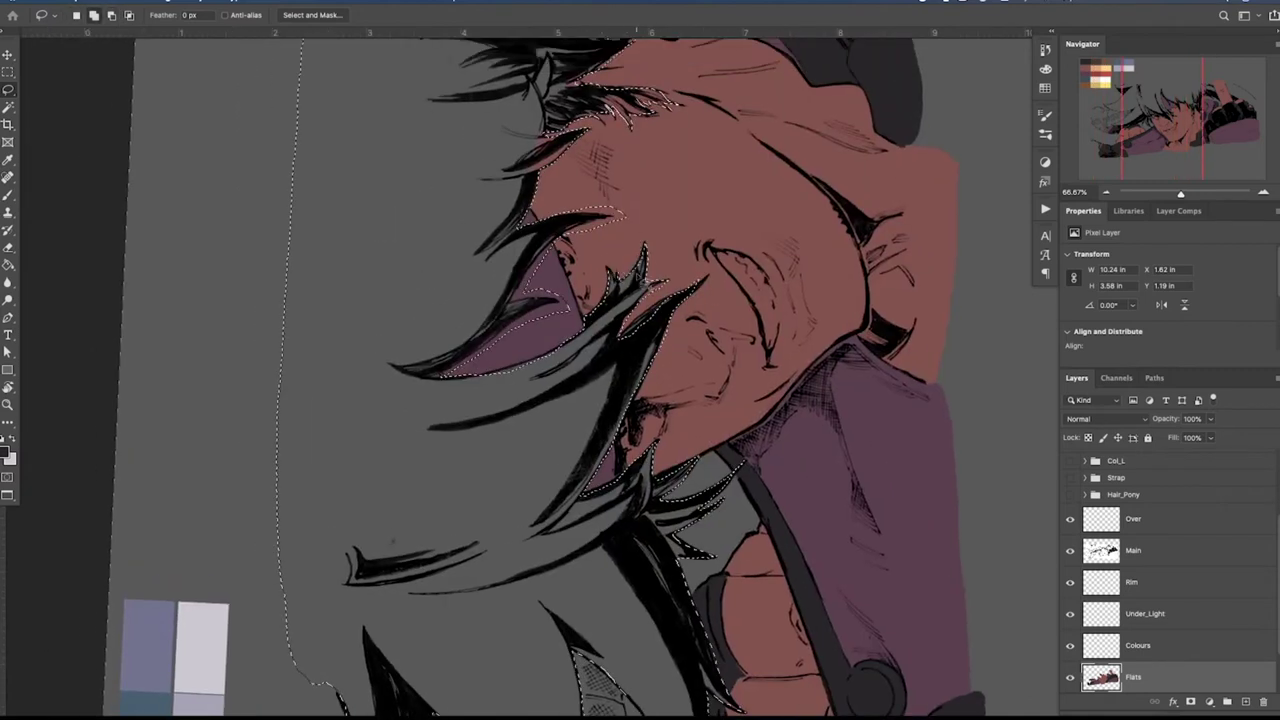
mouse_move(658, 338)
left_mouse_down()
mouse_move(622, 356)
mouse_move(714, 287)
mouse_move(708, 308)
left_mouse_up()
Tighten the hair selection around the fringe strands that cross the headband and forehead
key("r")
mouse_move(590, 430)
left_mouse_down()
mouse_move(560, 334)
mouse_move(556, 350)
left_mouse_up()
mouse_move(716, 373)
left_mouse_down()
mouse_move(728, 377)
mouse_move(729, 420)
mouse_move(586, 429)
left_mouse_up()
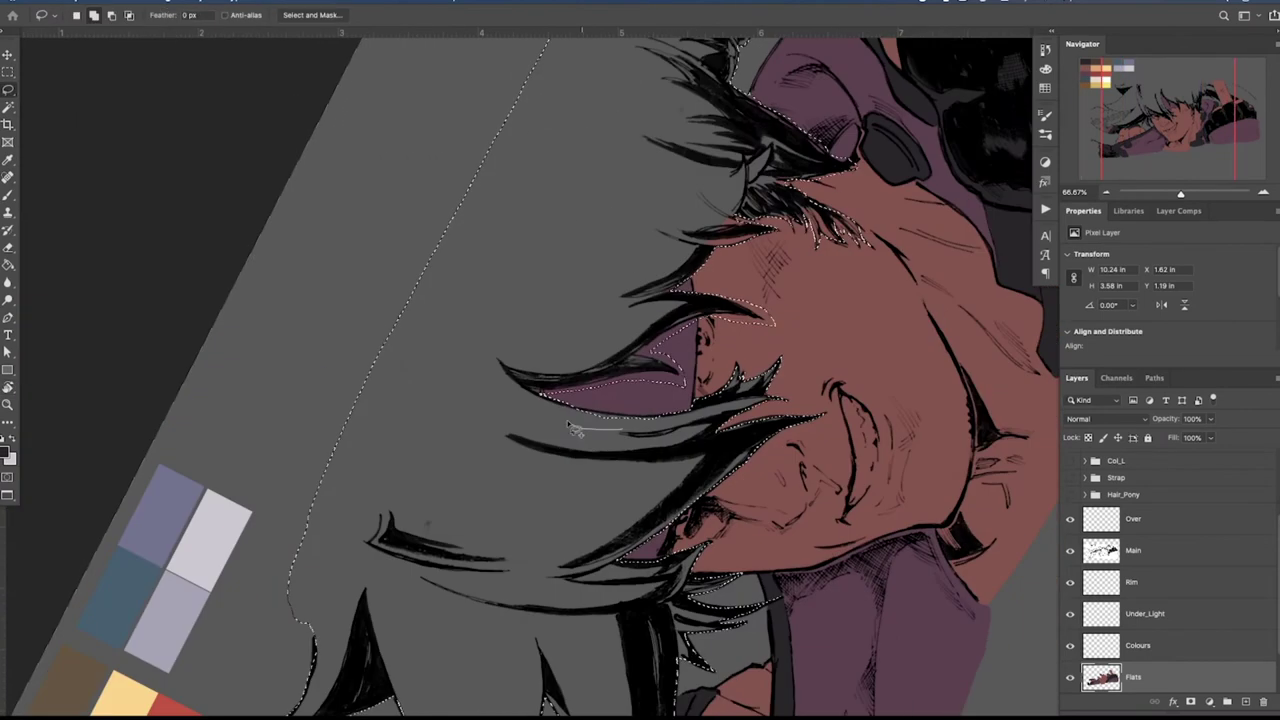
mouse_move(766, 325)
left_mouse_down()
mouse_move(712, 342)
mouse_move(704, 326)
mouse_move(750, 322)
left_mouse_up()
key("Tab")
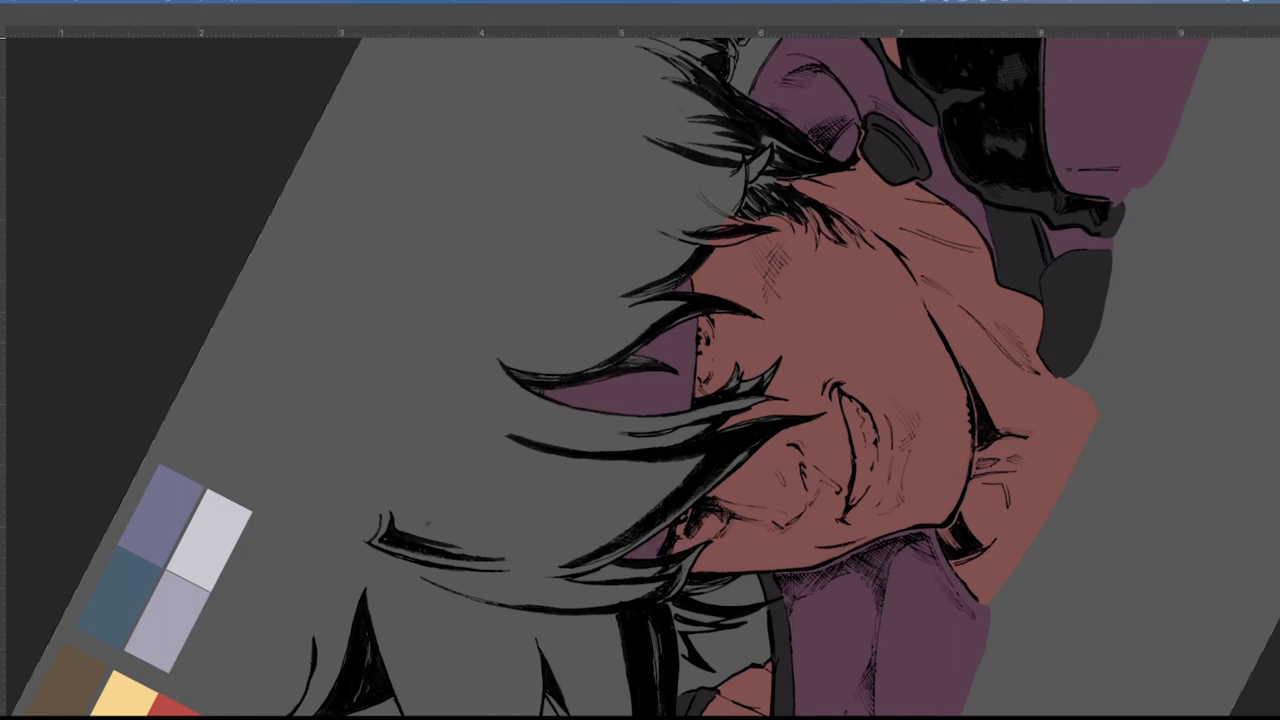
key("Tab")
left_click_drag(780, 216, 782, 264)
mouse_move(742, 140)
left_mouse_down()
mouse_move(792, 176)
mouse_move(846, 142)
left_mouse_up()
Sample the near-black swatch, fill the hair selection with it, and deselect
left_click_drag(229, 687, 388, 305)
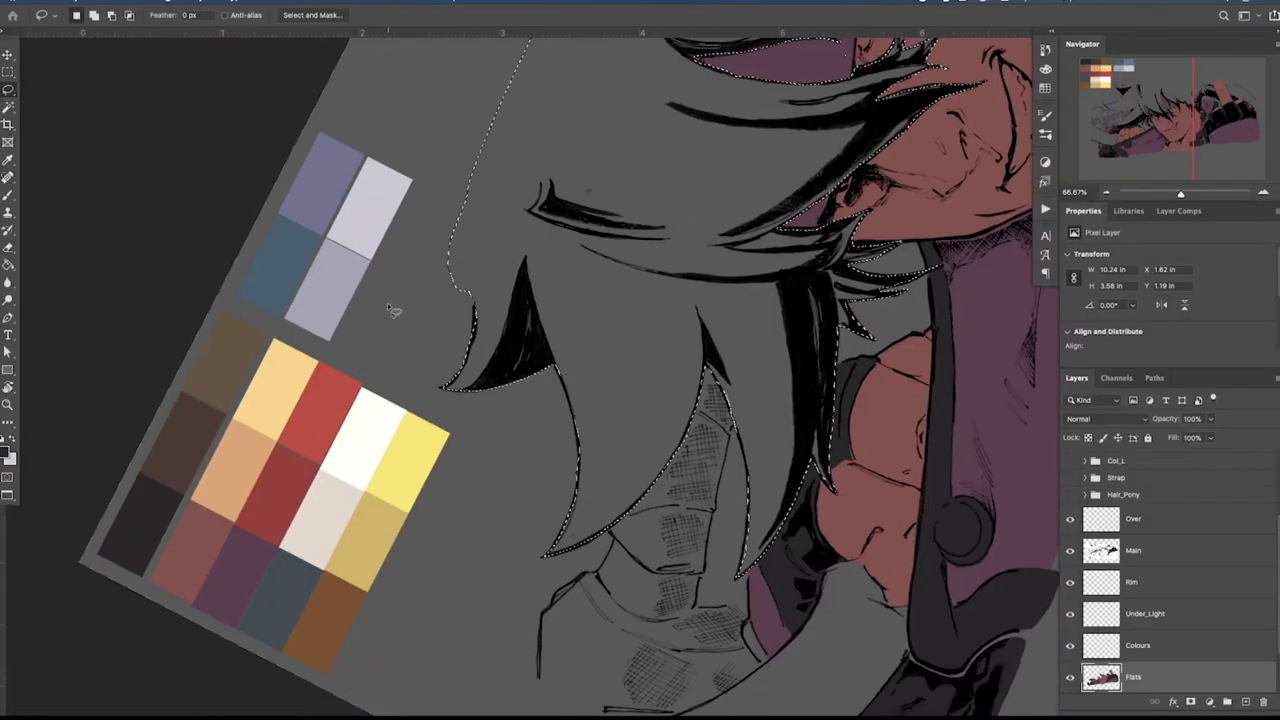
key("i")
left_click(140, 532)
key("r")
key("Escape")
key("g")
left_click(637, 209)
left_click_drag(637, 209, 397, 309)
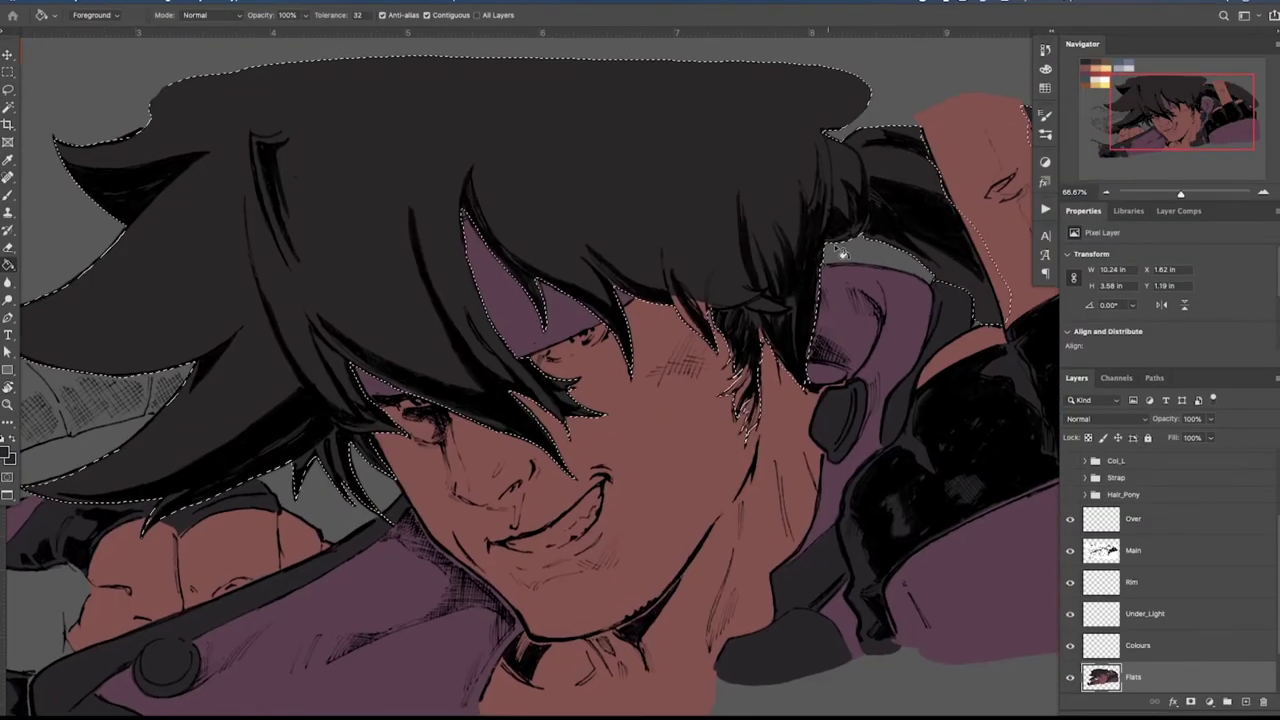
key("b")
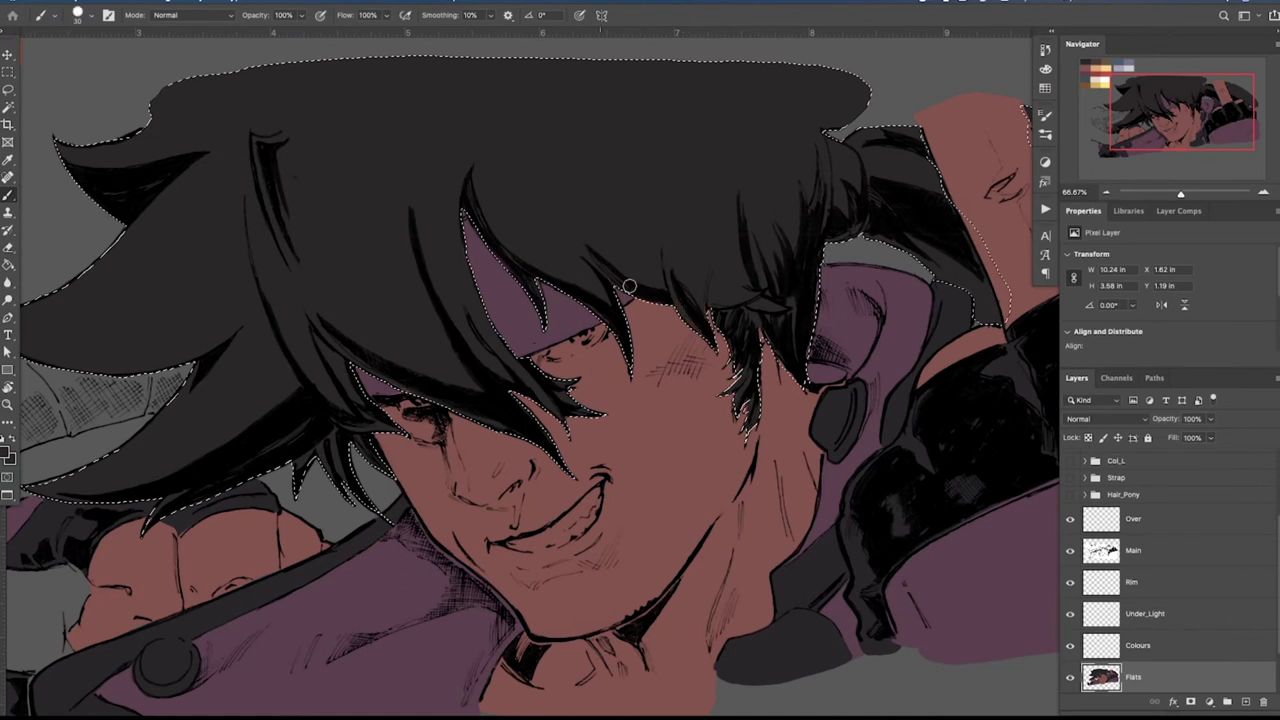
left_click_drag(292, 164, 492, 104)
key("super+d")
Sample the skin tone from the face and shrink the brush for fine edge corrections
mouse_move(978, 314)
left_mouse_down()
mouse_move(688, 357)
mouse_move(974, 251)
left_mouse_up()
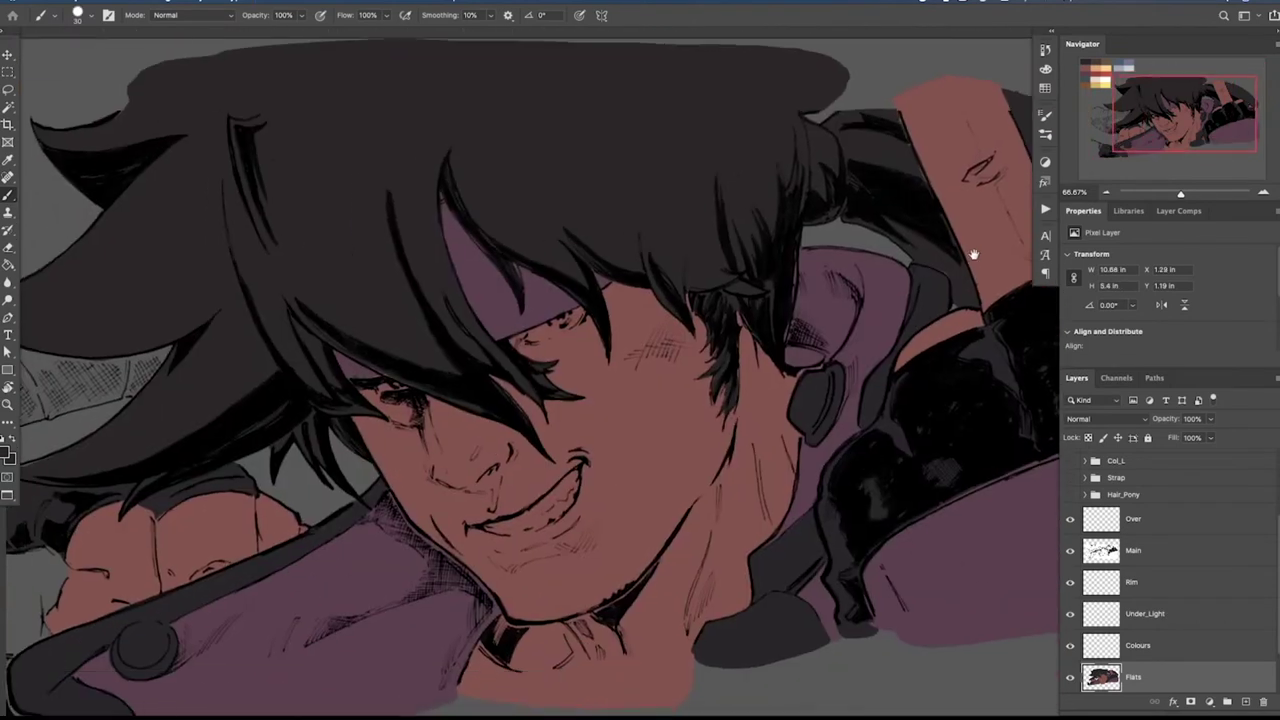
left_click(698, 324, "alt")
key("bracketleft")
key("bracketleft")
key("bracketleft")
key("bracketleft")
key("bracketleft")
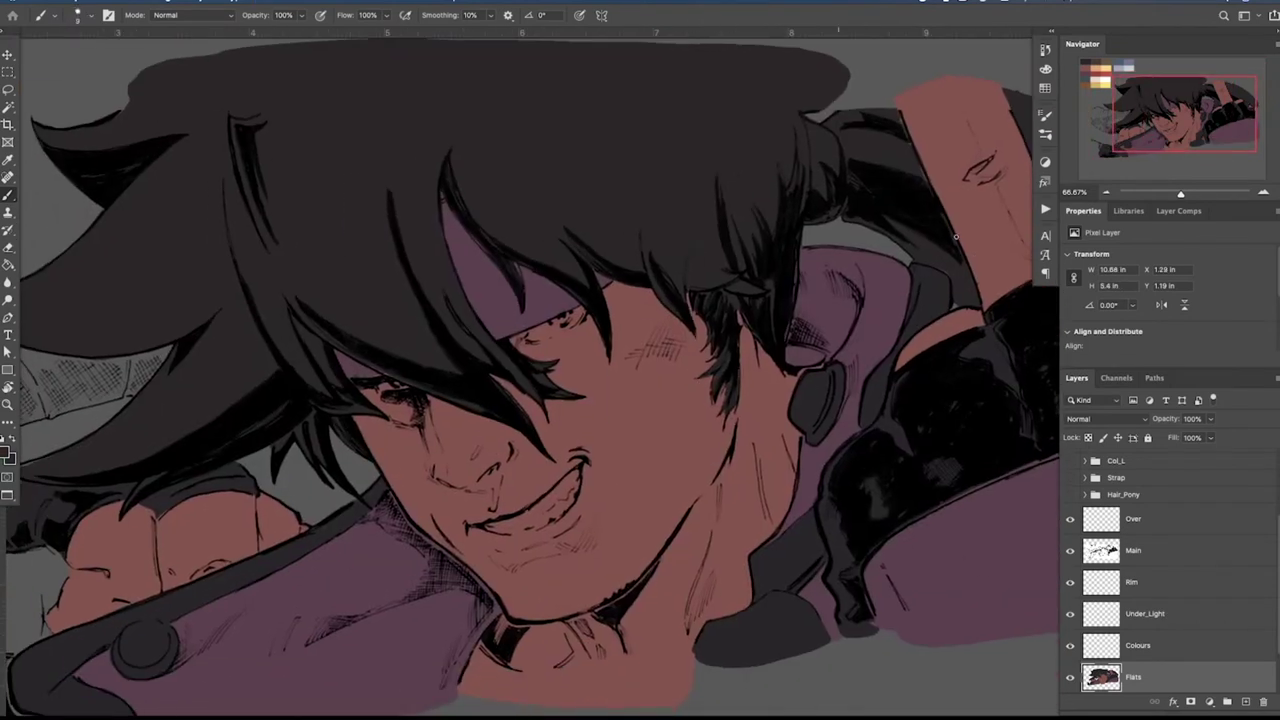
key("w")
left_click(728, 196)
left_click_drag(580, 445, 797, 311)
mouse_move(1000, 150)
left_mouse_down()
mouse_move(872, 310)
mouse_move(935, 198)
left_mouse_up()
key("b")
key("super+d")
Select the near-black hair by colour and subtract the glove parts around the lower hand from the selection
left_click_drag(309, 240, 323, 363)
key("w")
left_click(460, 260)
left_click_drag(430, 429, 585, 216)
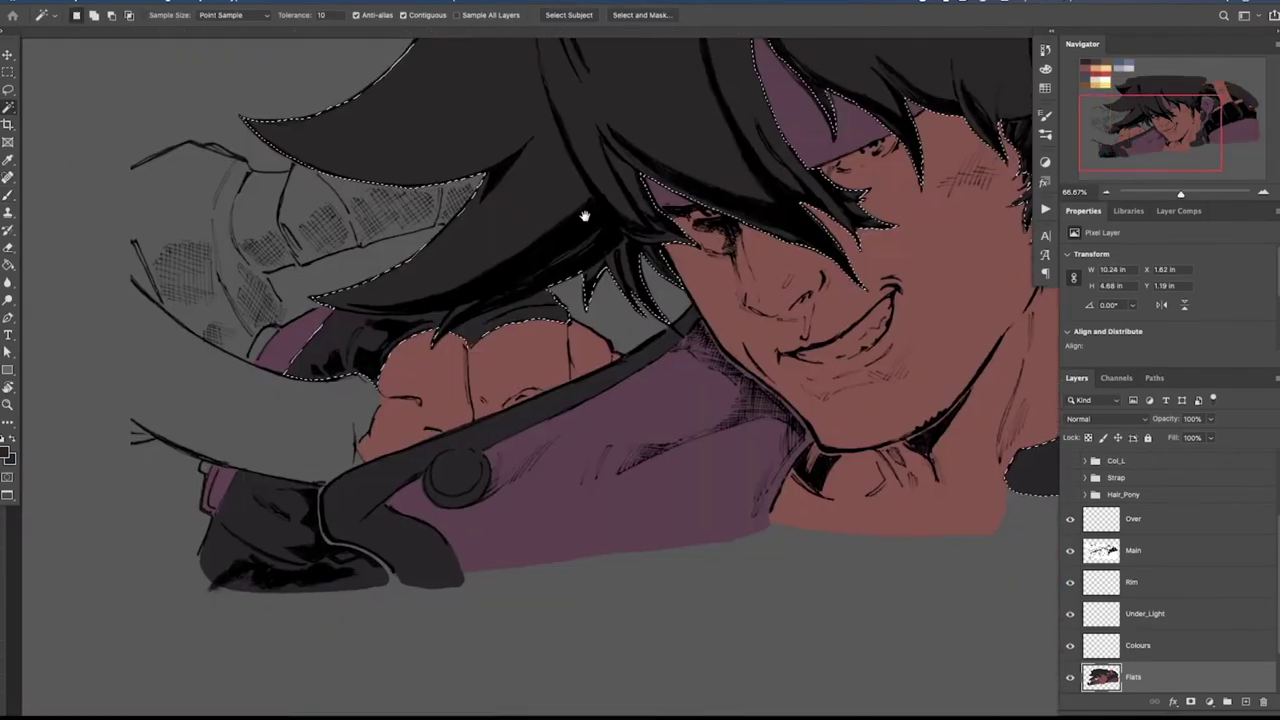
key("l")
left_click_drag(296, 330, 394, 320)
left_click_drag(498, 308, 275, 370)
Subtract the collar trim and the glove below the raised finger, leaving only the hair and ponytail selected
mouse_move(1030, 210)
left_mouse_down()
mouse_move(791, 300)
mouse_move(701, 385)
left_mouse_up()
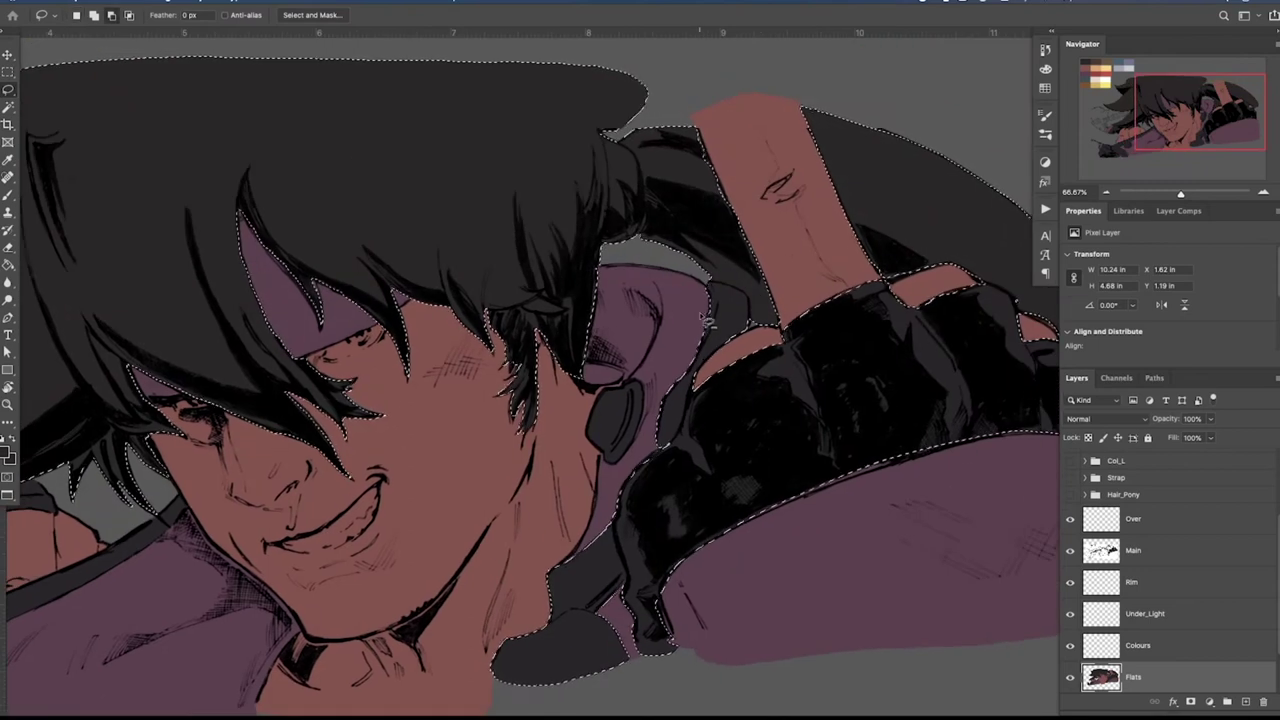
mouse_move(700, 316)
left_mouse_down()
mouse_move(745, 352)
mouse_move(647, 390)
mouse_move(698, 320)
left_mouse_up()
left_click_drag(762, 338, 508, 334)
mouse_move(511, 335)
left_mouse_down()
mouse_move(689, 506)
mouse_move(761, 300)
left_mouse_up()
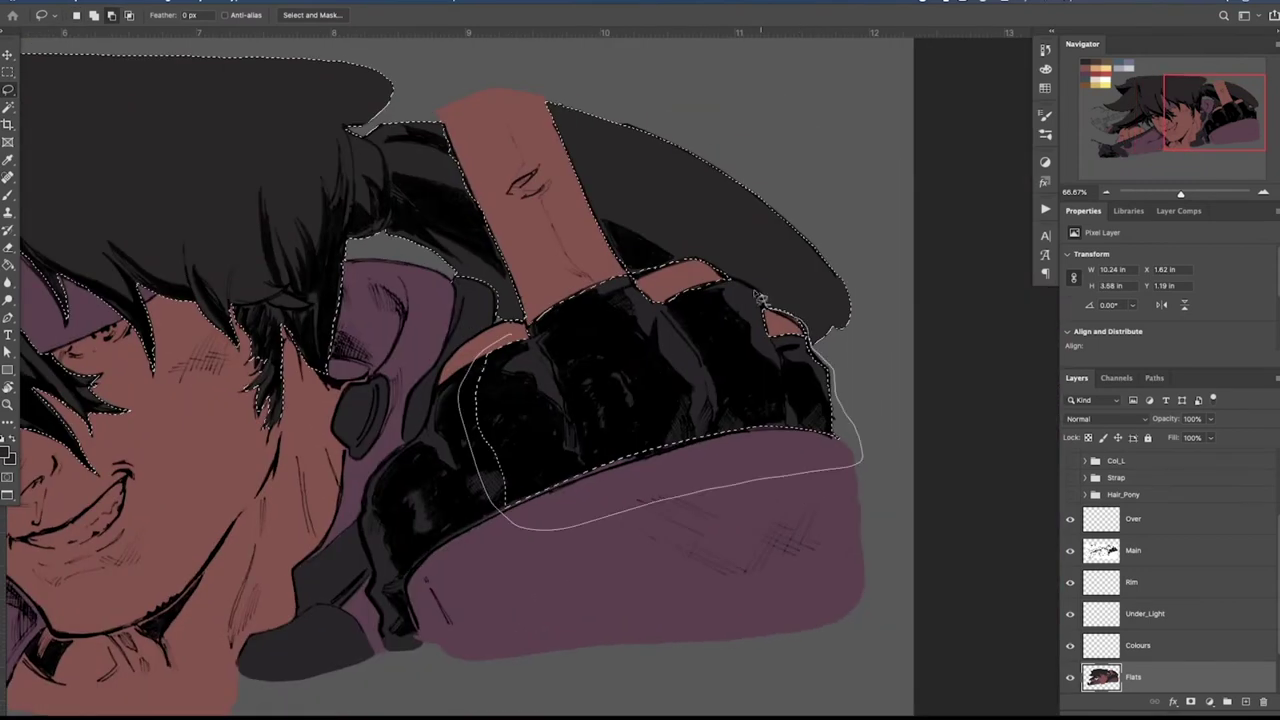
left_click_drag(542, 317, 514, 334)
Adjust the selected hair with Brightness/Contrast, using brightness 20 and contrast 38
mouse_move(397, 435)
left_mouse_down()
mouse_move(928, 283)
mouse_move(1200, 466)
left_mouse_up()
left_click(5, 453)
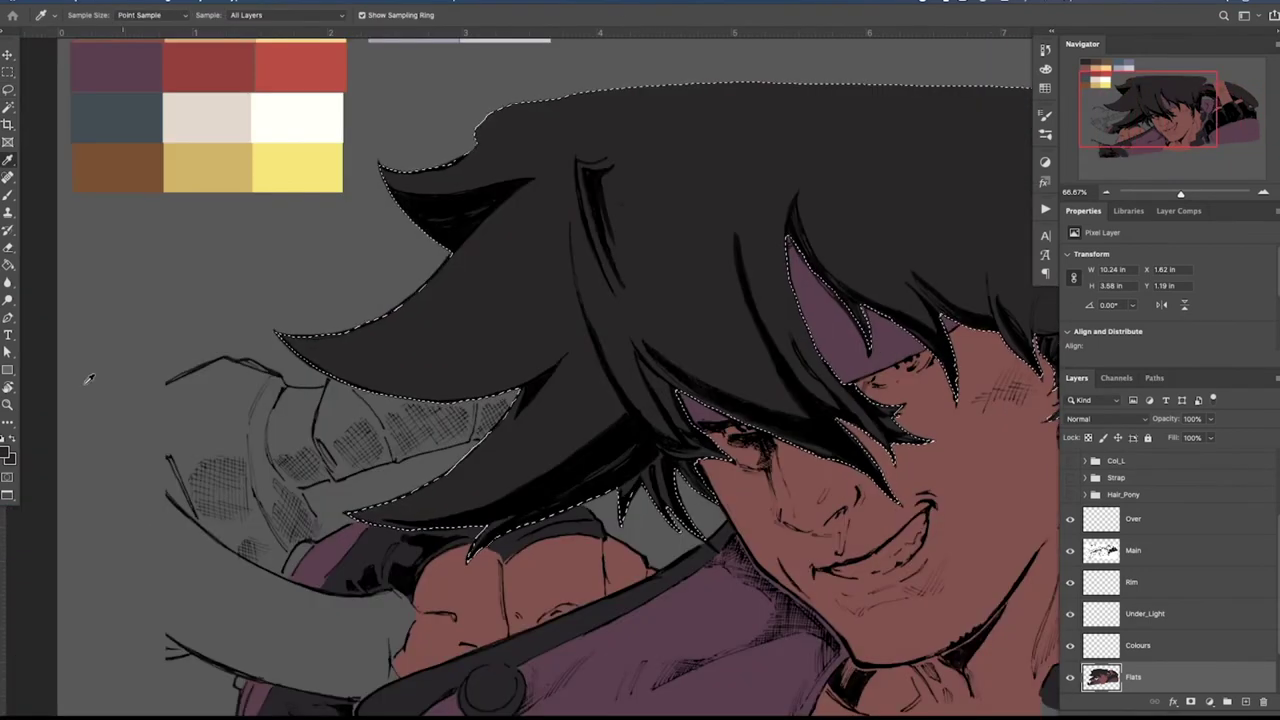
left_click(717, 208)
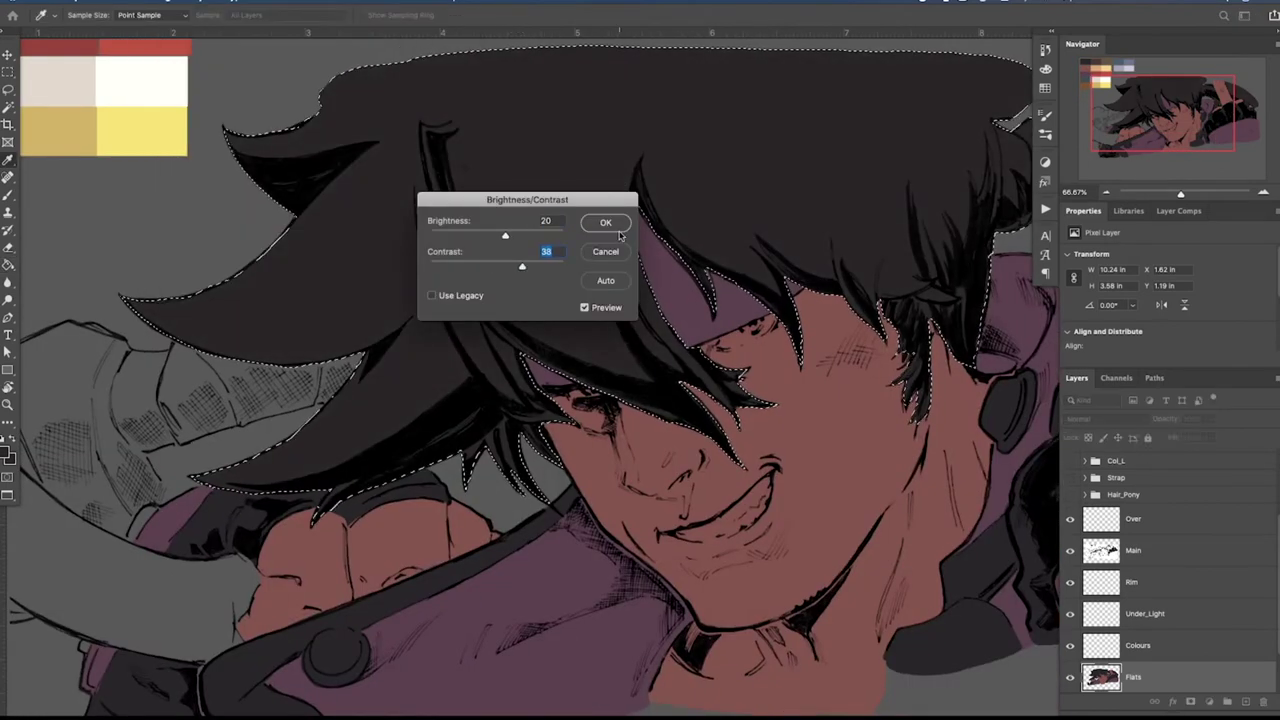
key("Escape")
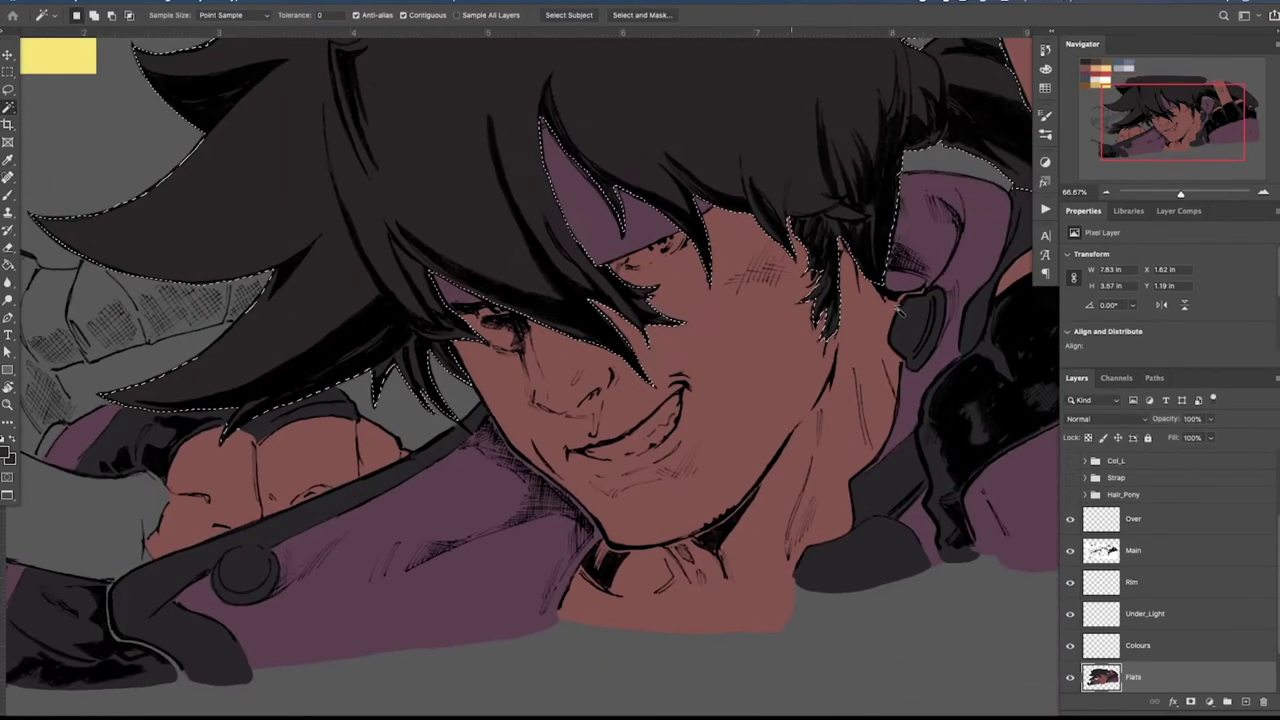
Lasso the whites of both eyes and the teeth as one combined selection
key("l")
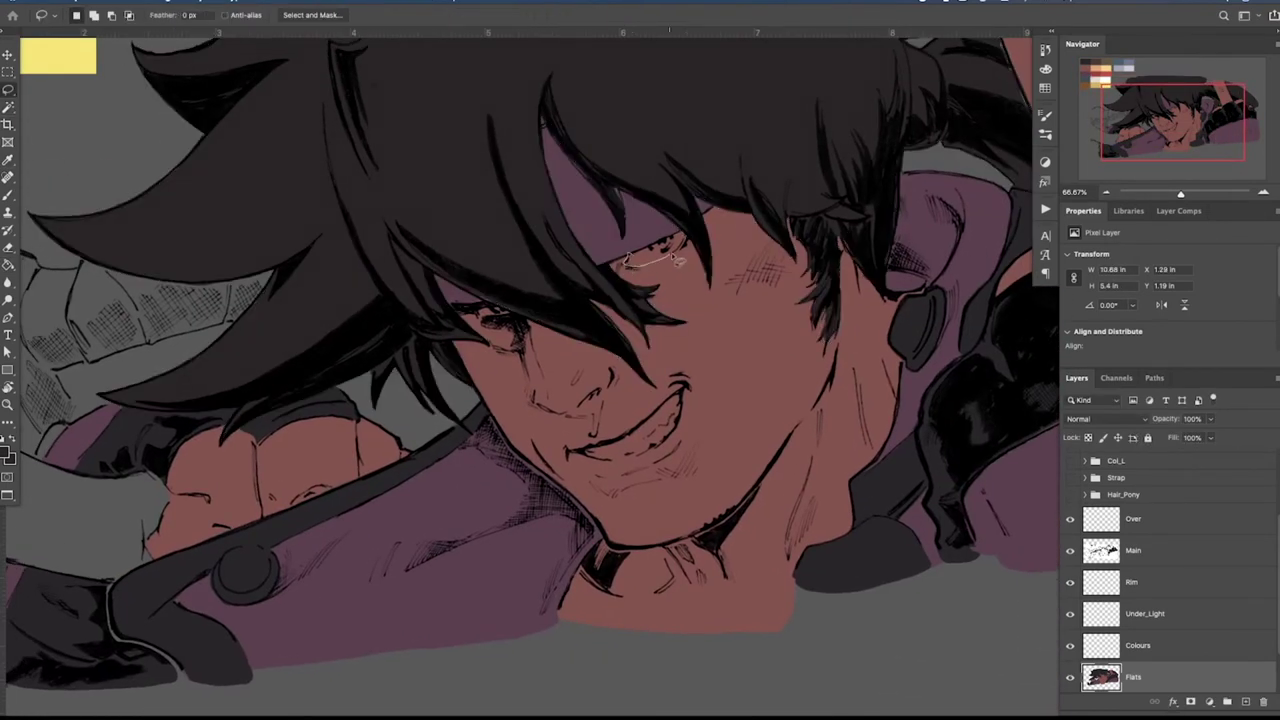
left_click_drag(671, 257, 627, 262)
left_click_drag(476, 312, 478, 312)
left_click_drag(584, 450, 588, 458)
left_click_drag(678, 400, 590, 452)
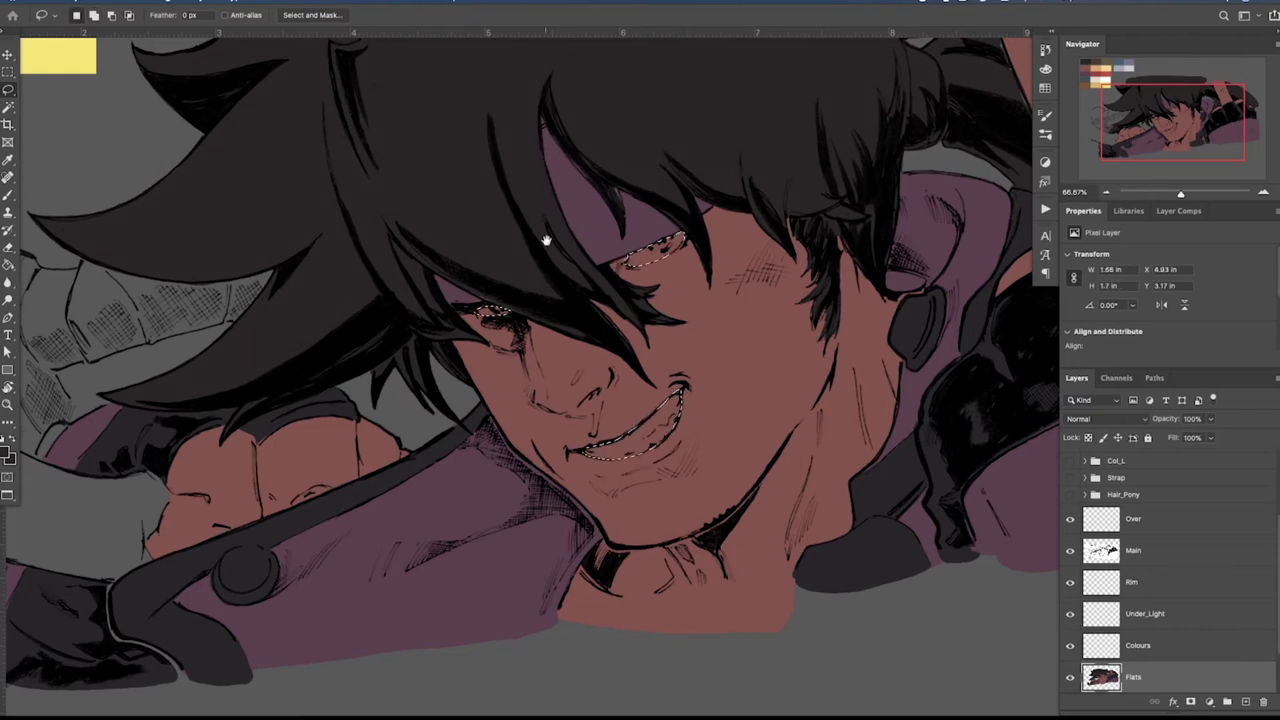
Sample a pale lavender-grey swatch and fill the selected eye whites and teeth with it
mouse_move(273, 100)
left_mouse_down()
mouse_move(563, 246)
mouse_move(521, 230)
left_mouse_up()
key("g")
left_click(437, 57, "alt")
left_click(738, 451)
left_click(888, 572)
left_click(905, 389)
scroll(1013, 378, "right", 3)
scroll(1013, 378, "down", 1)
Lasso the irises of both eyes, fill them with a flat colour, and deselect
key("l")
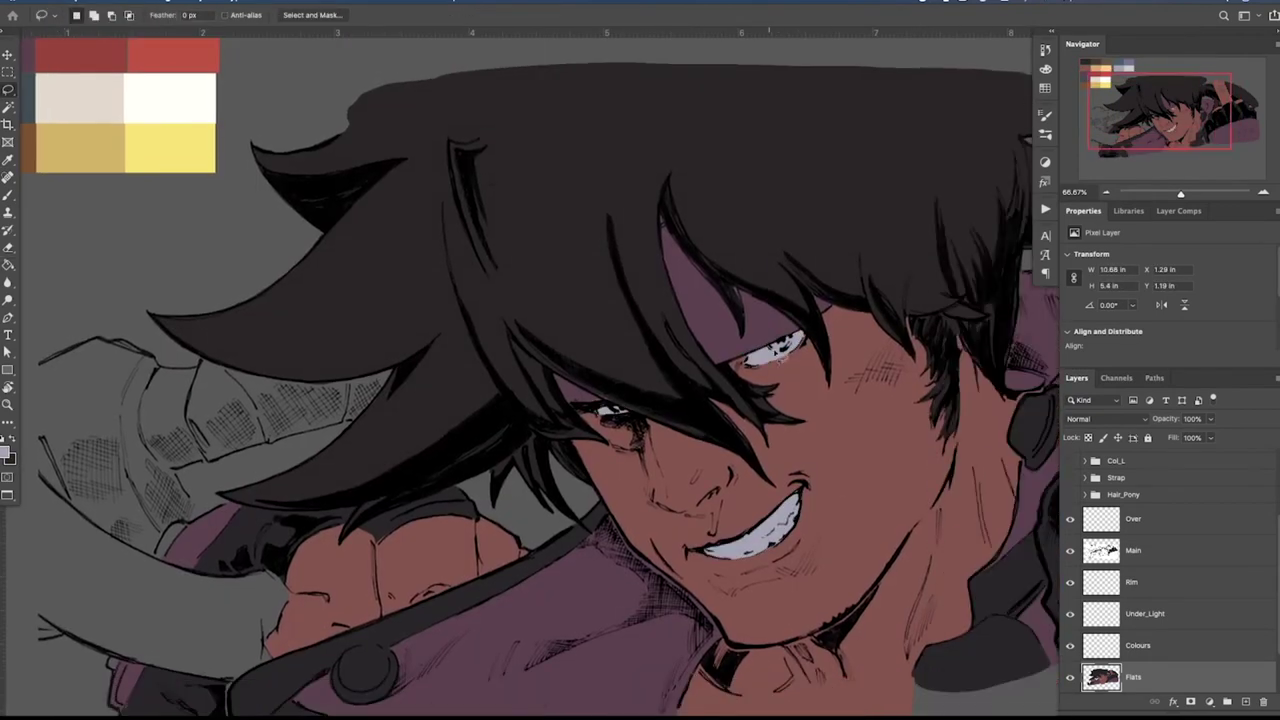
left_click_drag(614, 408, 626, 414)
key("b")
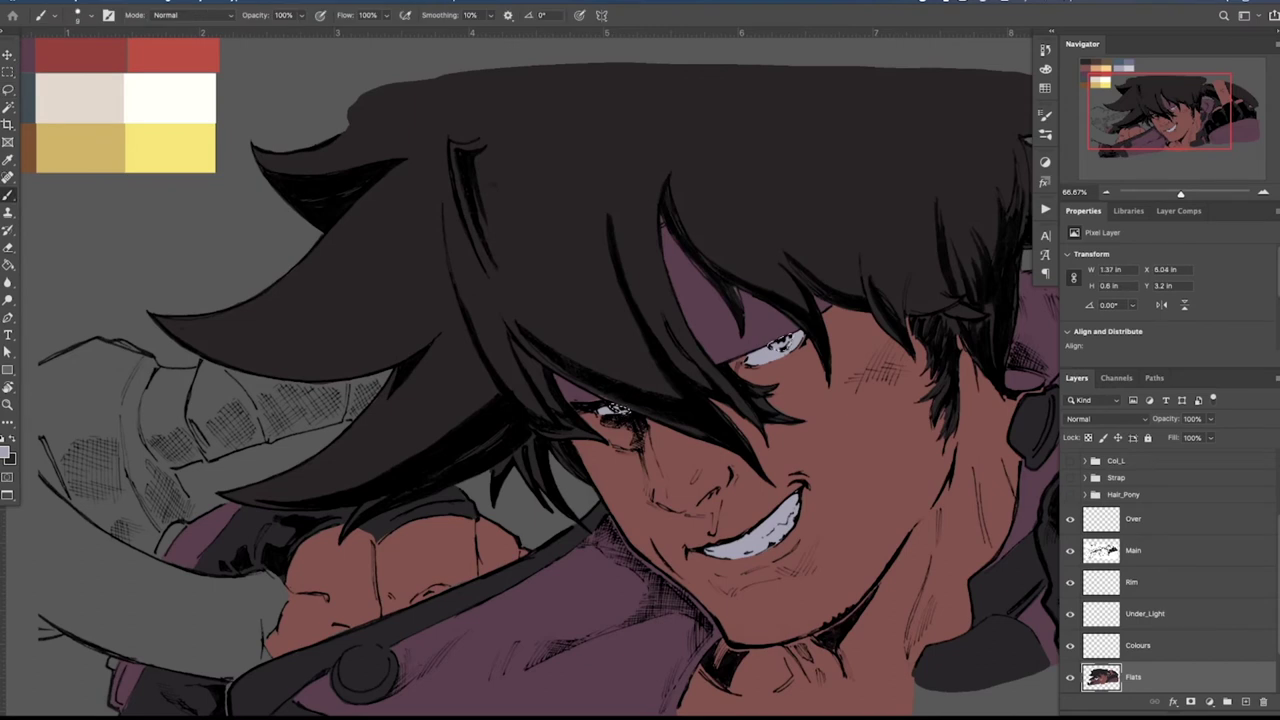
key("g")
left_click(620, 408)
left_click(780, 344)
key("ctrl+d")
Create a new layer directly beneath Flats and name it Weapon_Flats
key("b")
scroll(474, 273, "down", 5)
key("v")
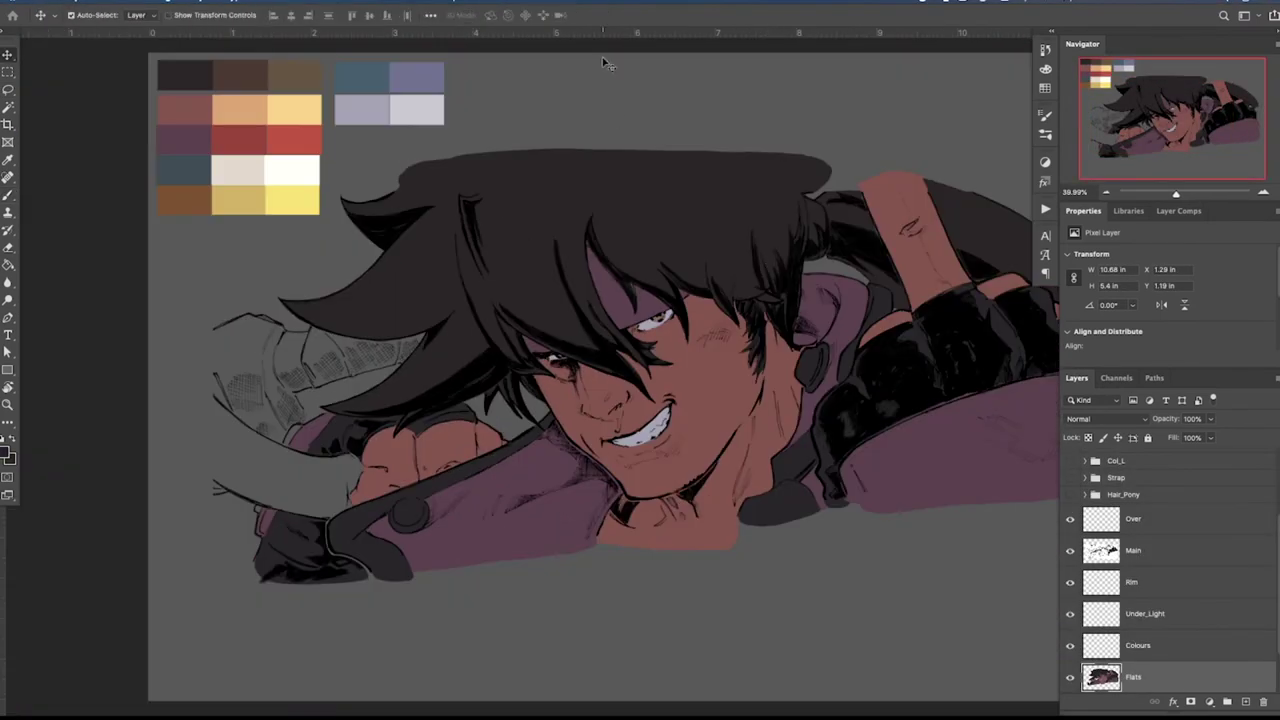
key("l")
scroll(1189, 580, "down", 2)
left_click(1245, 702, "ctrl")
double_click(1141, 662)
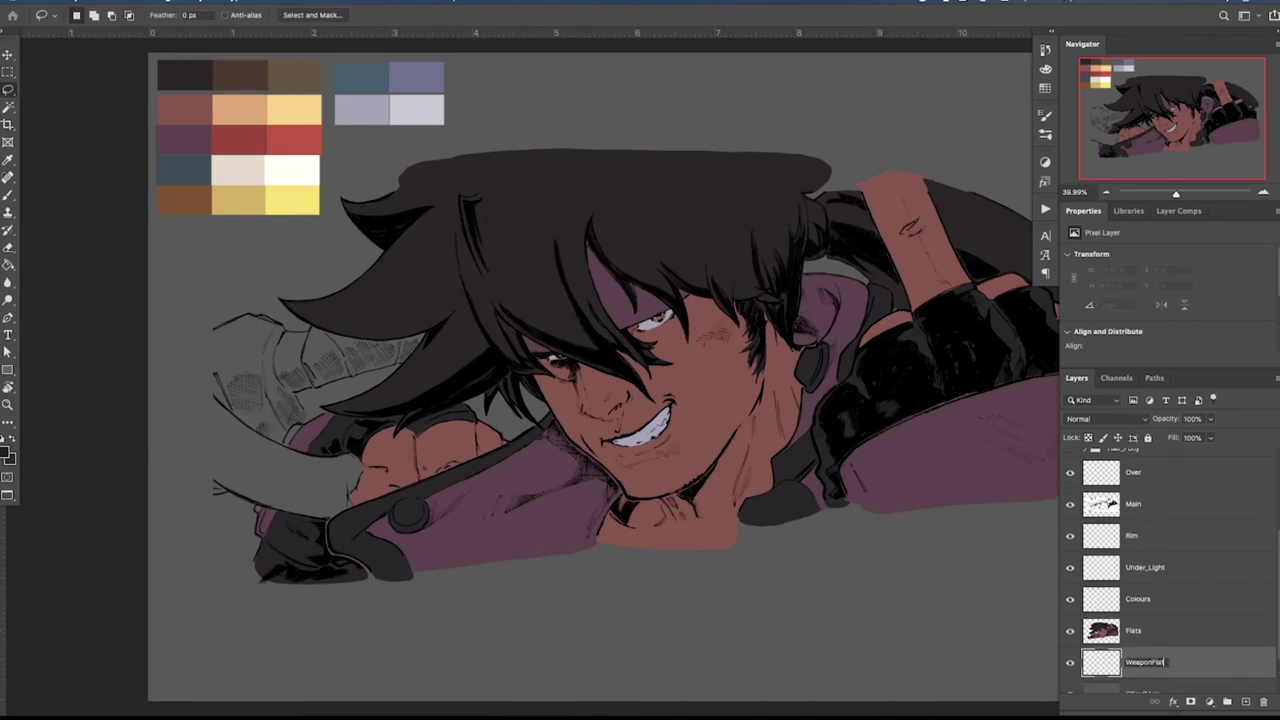
Lasso the curved weapon grip beside the hand, including the section running under the hair, and fill it with pale grey-green
left_click_drag(327, 367, 410, 329)
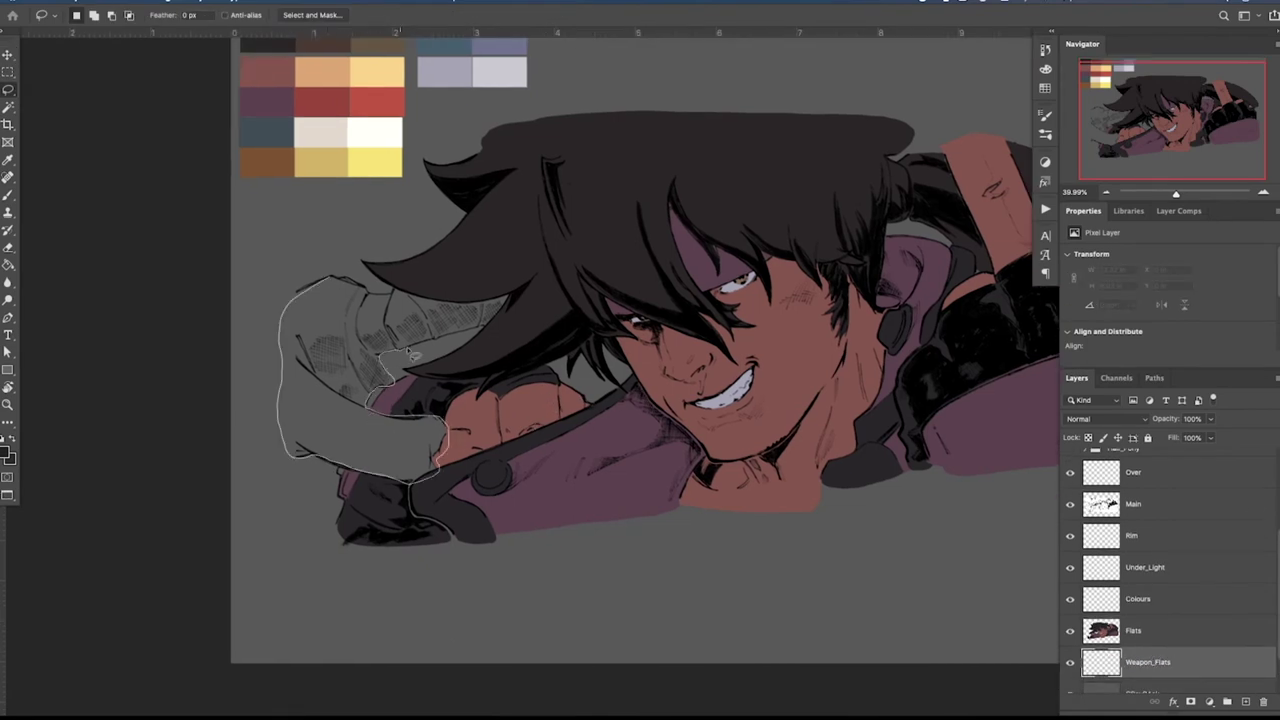
left_click_drag(287, 317, 289, 319)
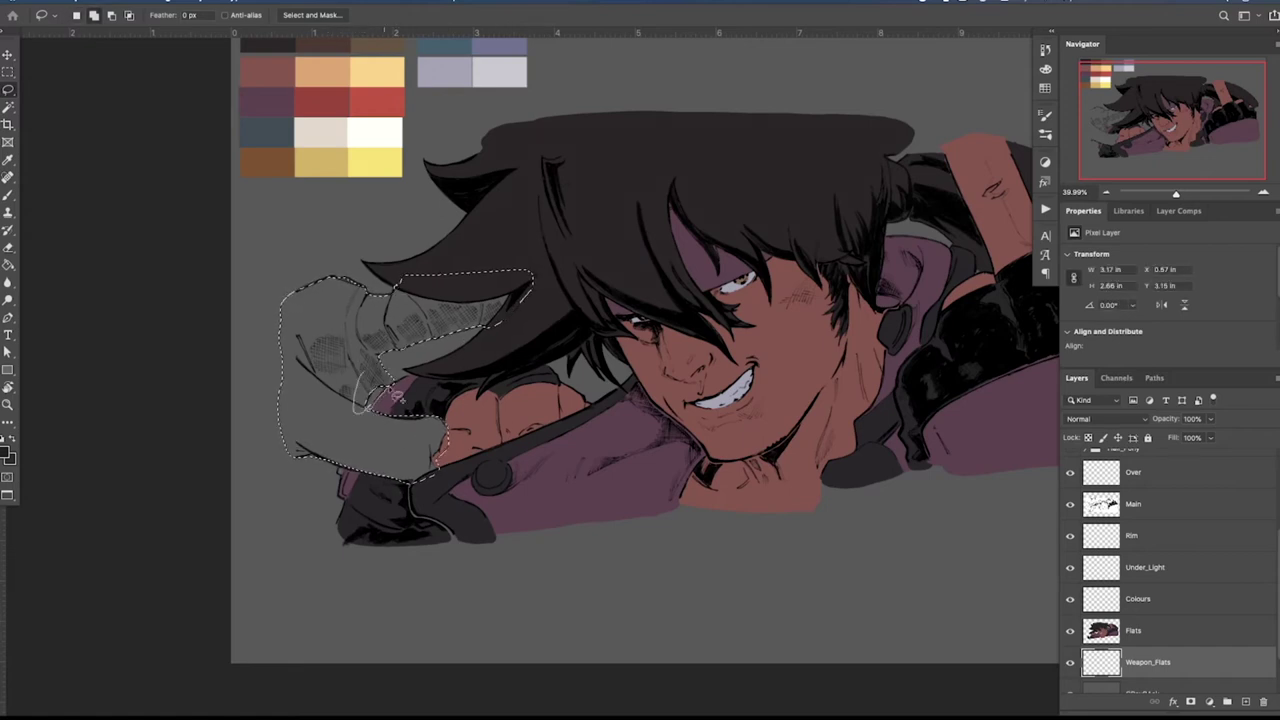
key("Tab")
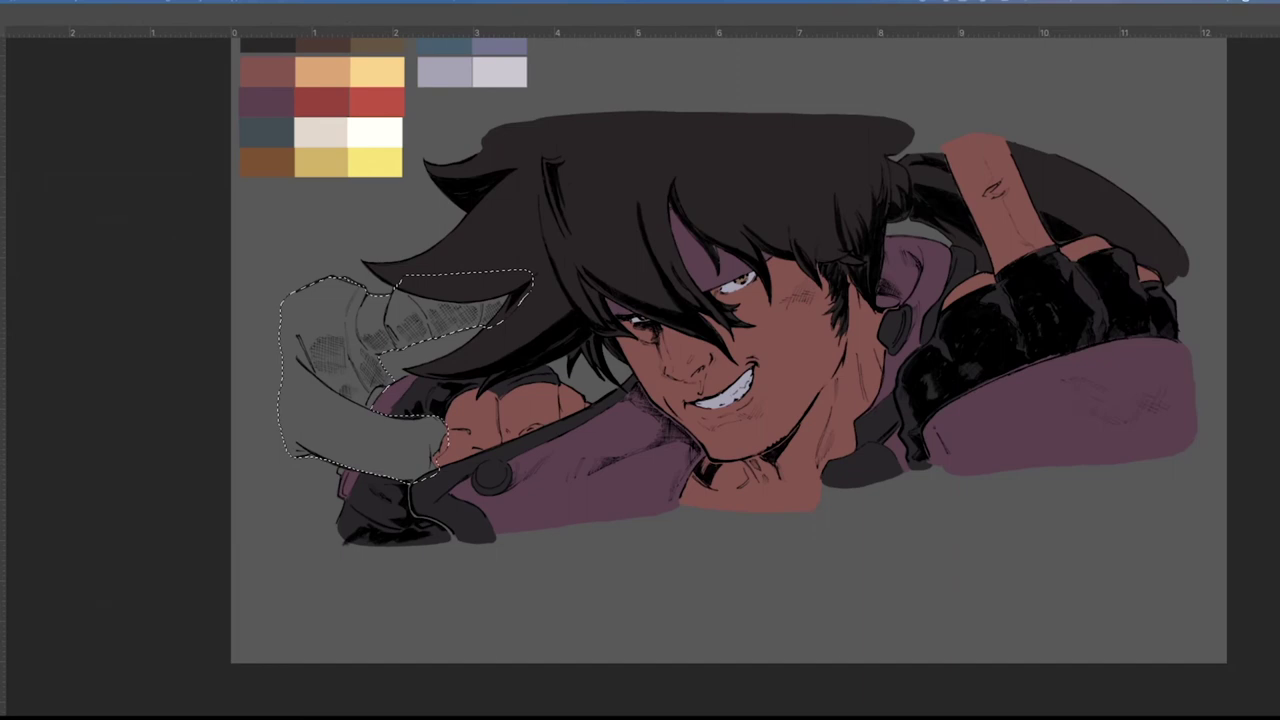
key("Tab")
key("g")
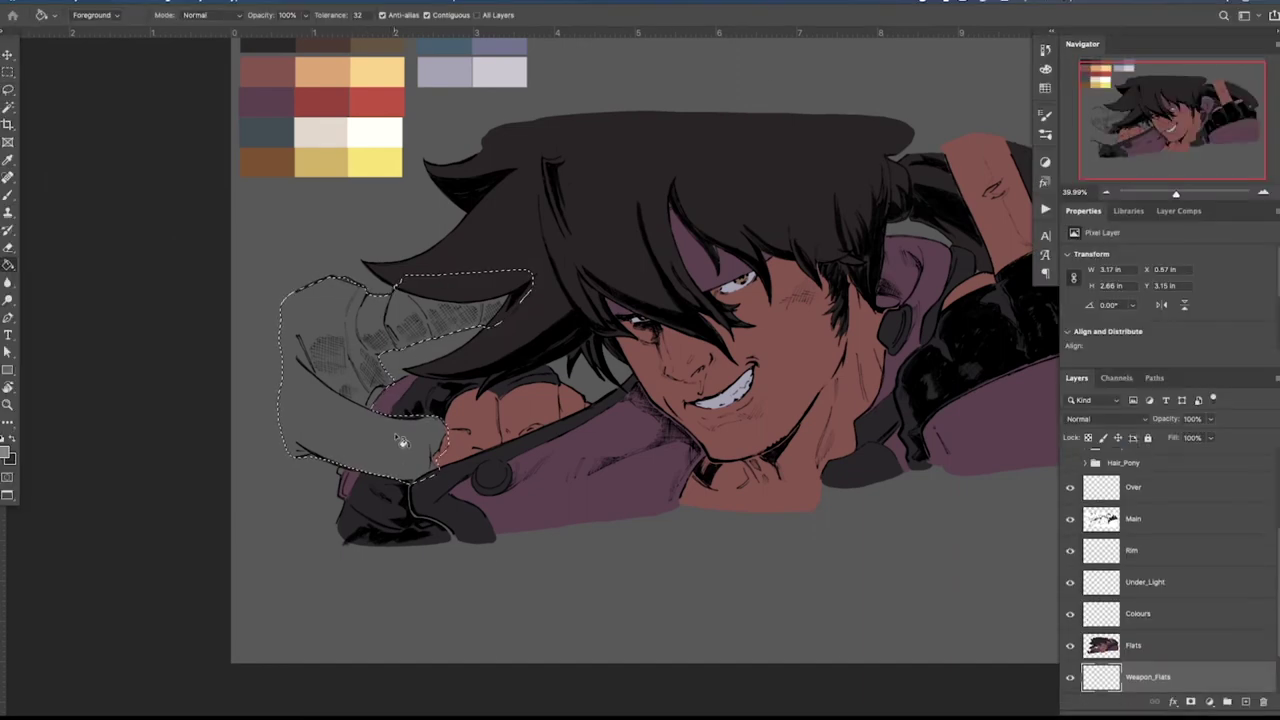
left_click(457, 338)
Lasso the weapon's dark body running behind the head from the near hand to the raised fist
key("l")
mouse_move(515, 315)
left_mouse_down()
mouse_move(973, 303)
mouse_move(525, 345)
left_mouse_up()
left_click_drag(517, 443, 444, 374)
left_click_drag(540, 370, 412, 384)
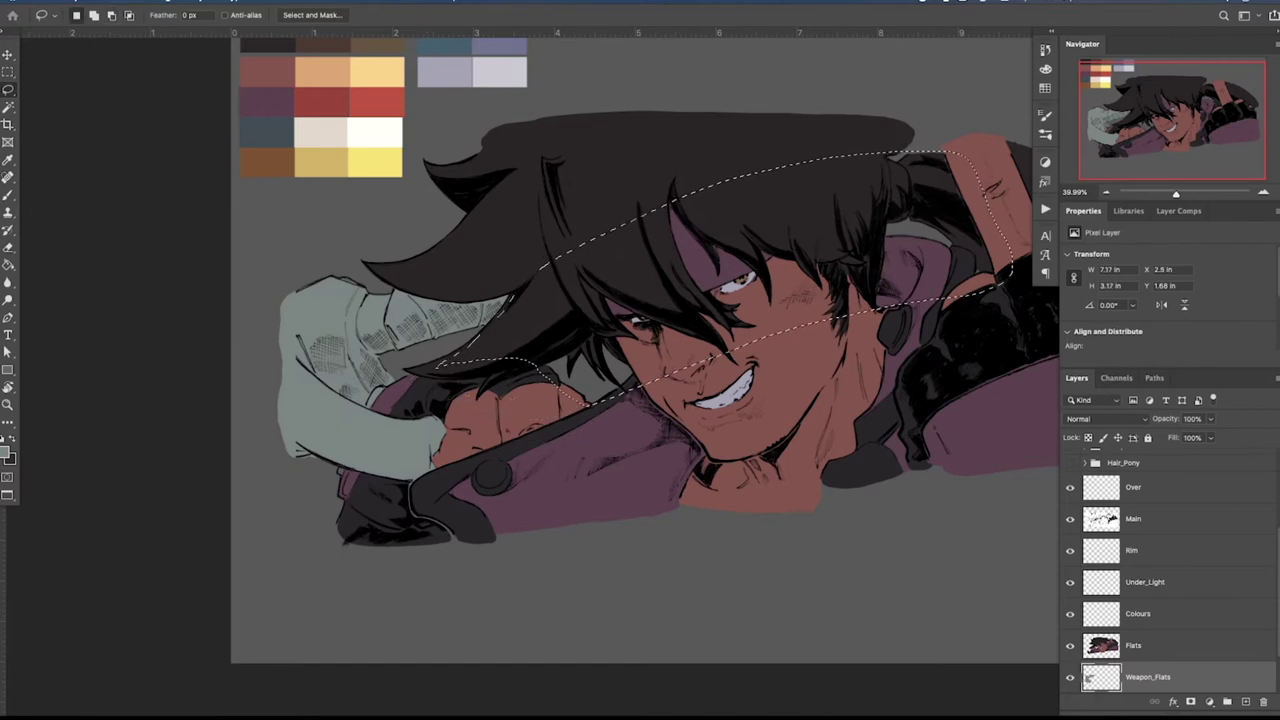
key("Tab")
key("Tab")
left_click_drag(627, 390, 355, 388)
left_click_drag(365, 402, 355, 388)
mouse_move(520, 320)
left_mouse_down()
mouse_move(903, 129)
mouse_move(480, 172)
left_mouse_up()
Trim the weapon body selection around the hair spike and fill it with dark grey-green
key("g")
key("l")
left_click_drag(185, 342, 300, 376)
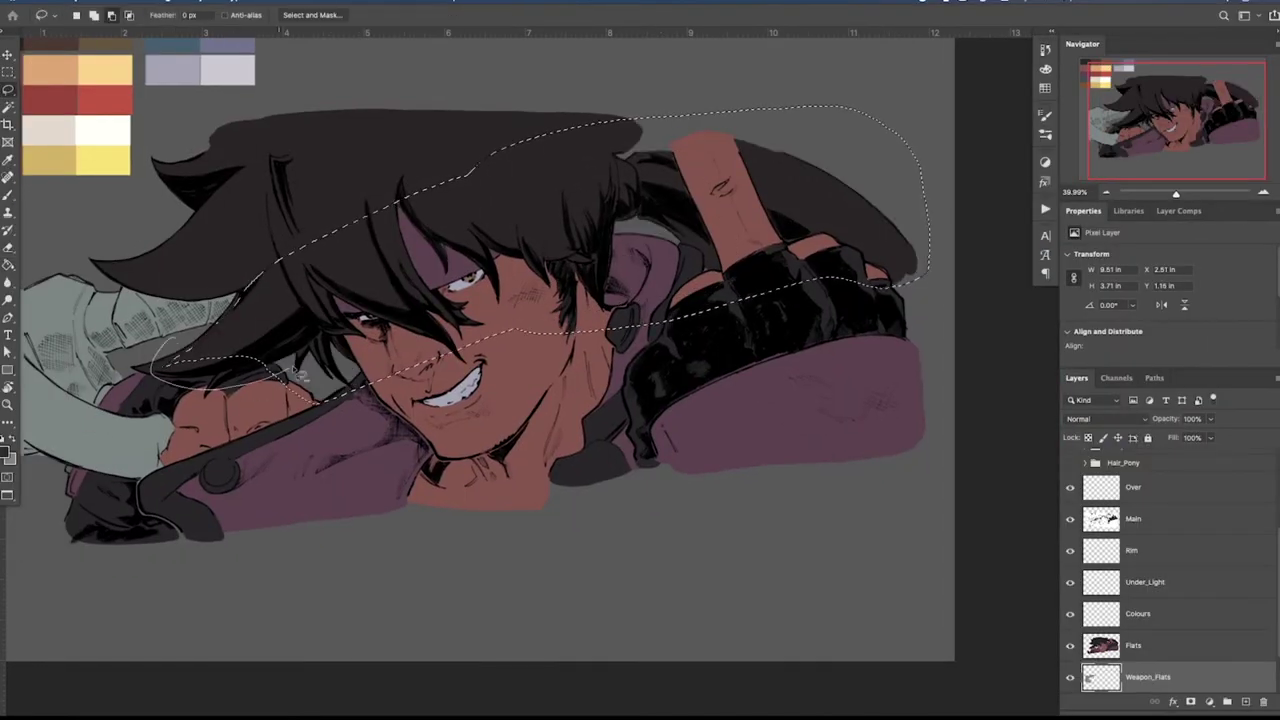
left_click_drag(181, 343, 214, 323)
key("g")
left_click(890, 160)
Extend the weapon selection around the far end beside the raised fist and fill the added area with the dark grey-green
key("l")
left_click_drag(871, 194, 870, 285)
key("g")
left_click(925, 220)
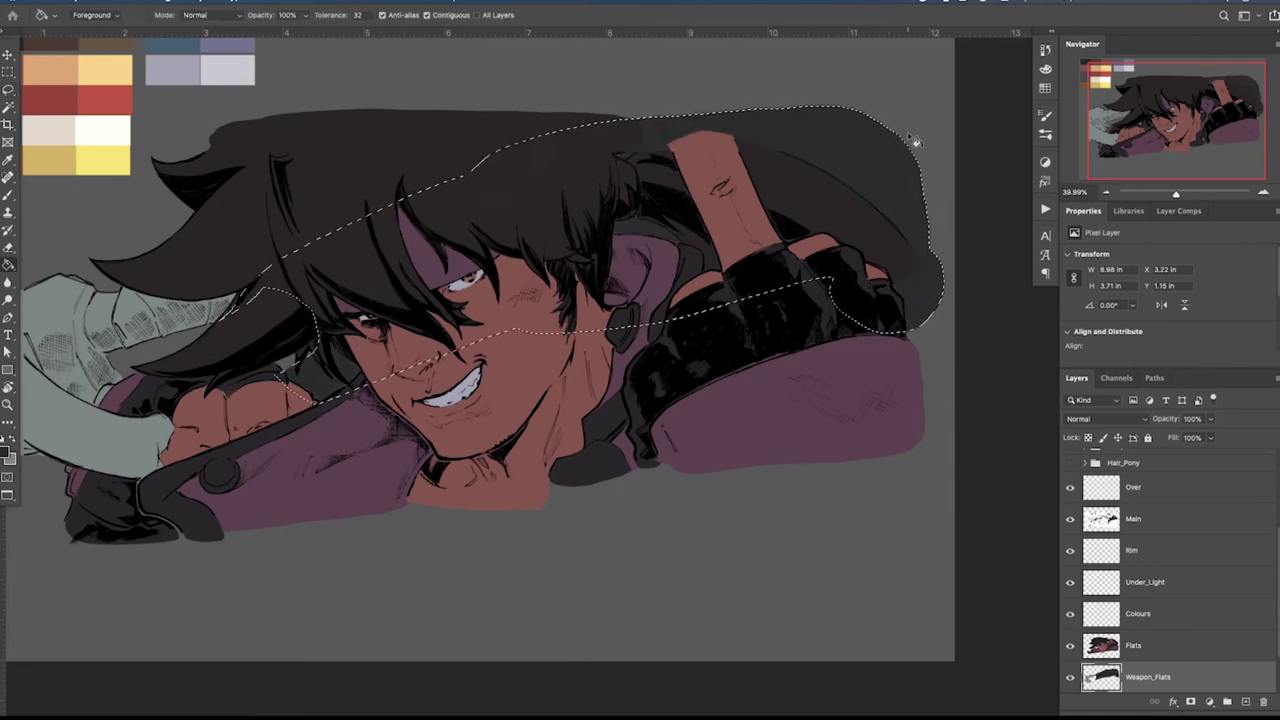
Lasso the weapon's end piece below the pale grip, fill it with the dark grey-green, and deselect
mouse_move(315, 400)
left_mouse_down()
mouse_move(565, 324)
mouse_move(288, 462)
mouse_move(316, 380)
left_mouse_up()
key("g")
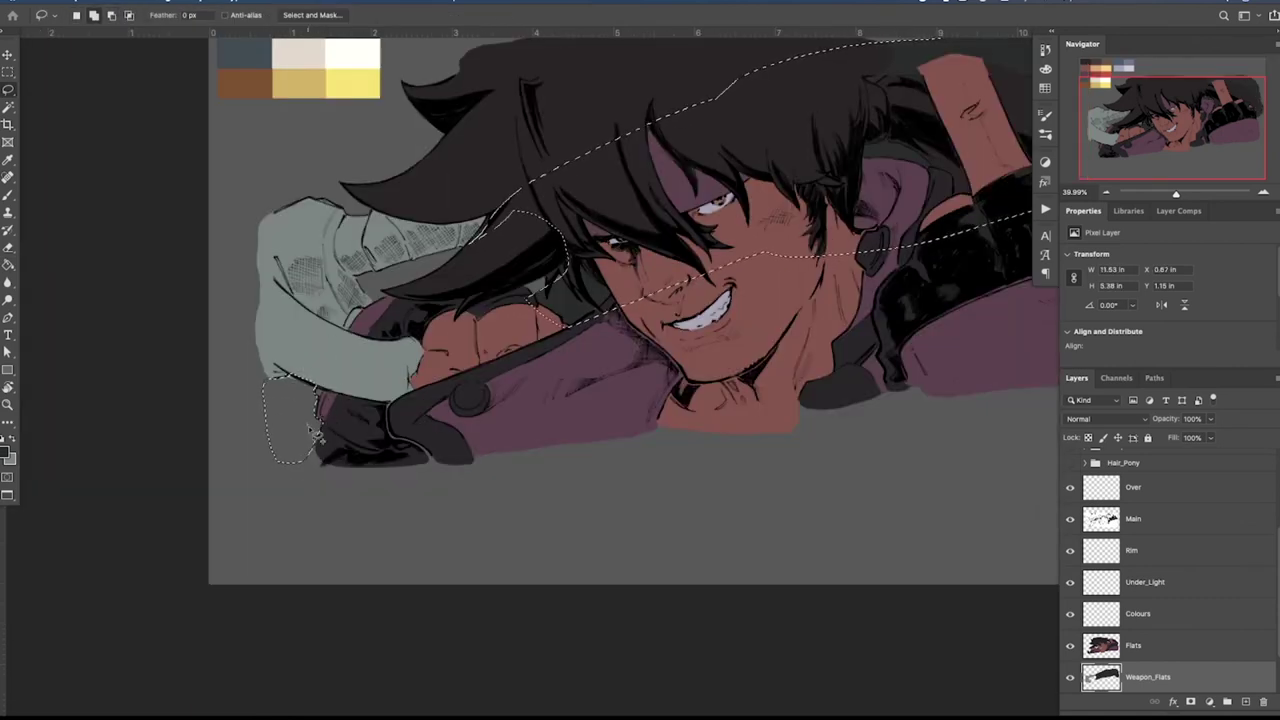
left_click(322, 444)
key("ctrl+d")
On the Flats layer, fill the small sleeve trim areas on both sides of the weapon grip with brown, and deselect
left_click(464, 330, "ctrl")
scroll(315, 377, "up", 3)
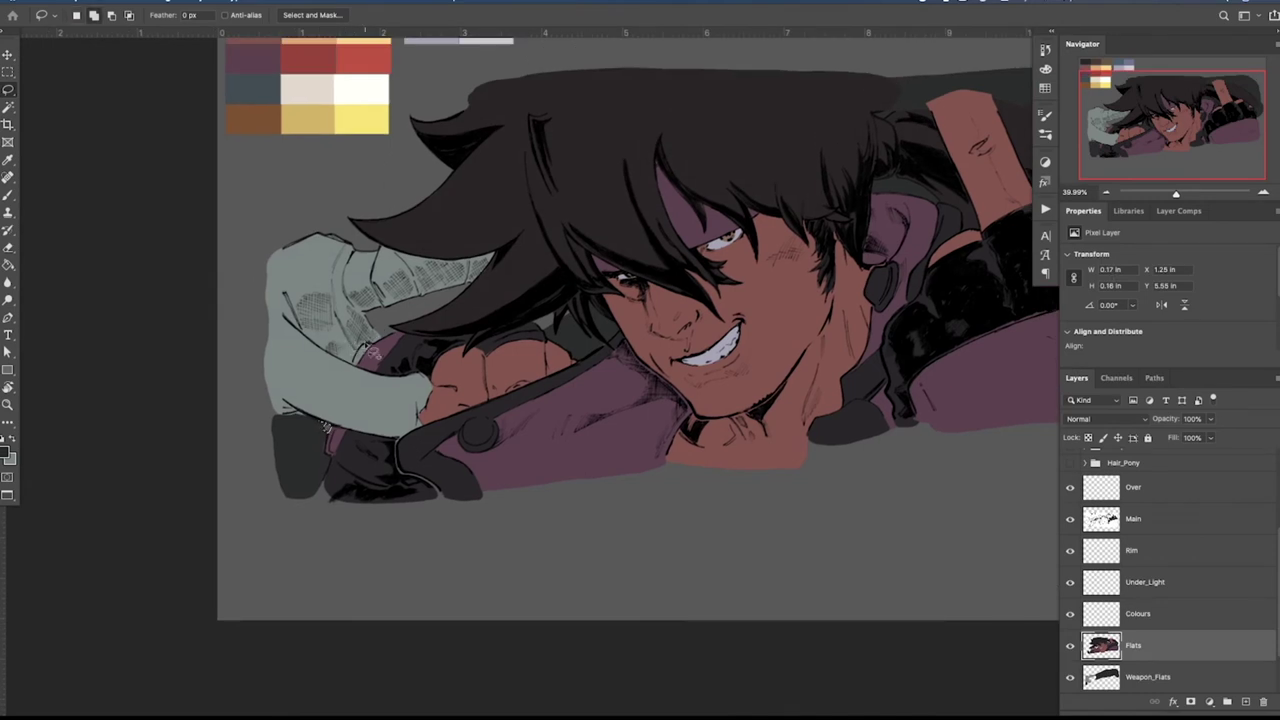
key("super+plus")
key("super+plus")
key("g")
left_click_drag(541, 189, 546, 249)
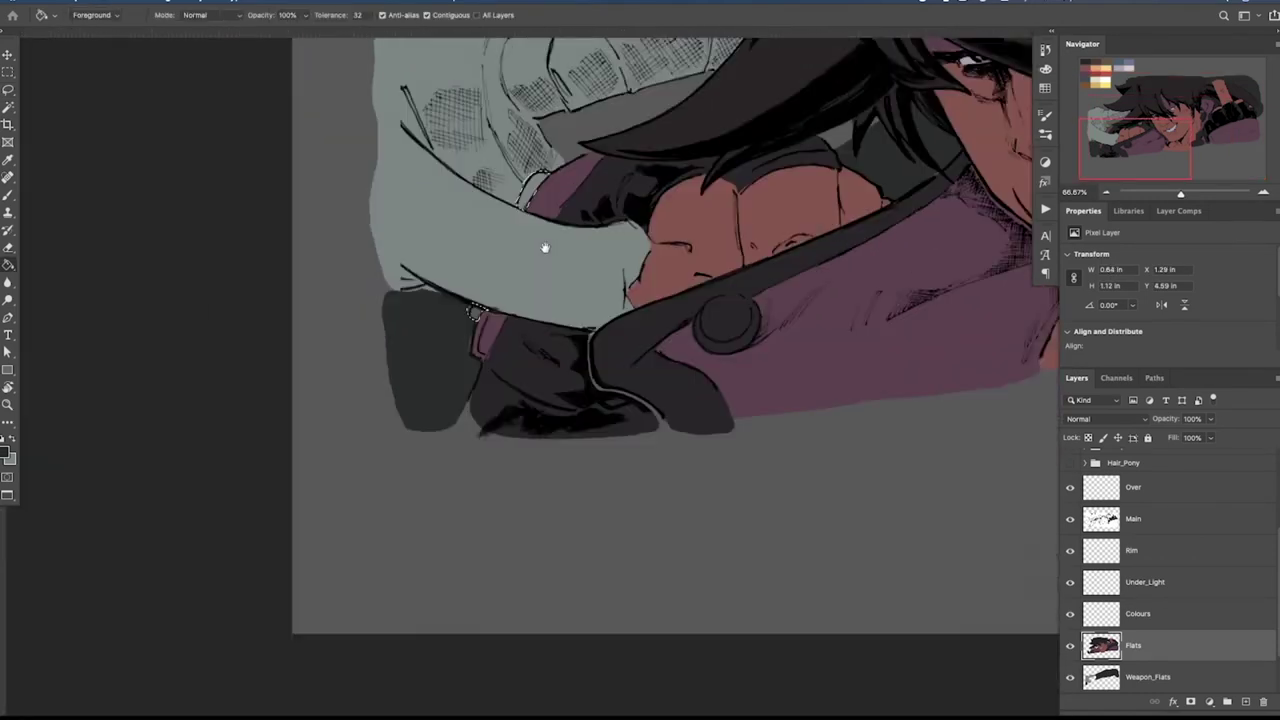
left_click(425, 120, "alt")
left_click(600, 402)
left_click(661, 283)
key("super+d")
Choose a red swatch and brush two small dots onto the dark weapon body beside the face on the Weapon_Flats layer
mouse_move(963, 229)
left_mouse_down()
mouse_move(672, 327)
mouse_move(620, 311)
left_mouse_up()
key("b")
left_click(1045, 88)
left_click(881, 171)
left_click(881, 126)
left_click(881, 146)
left_click(881, 165)
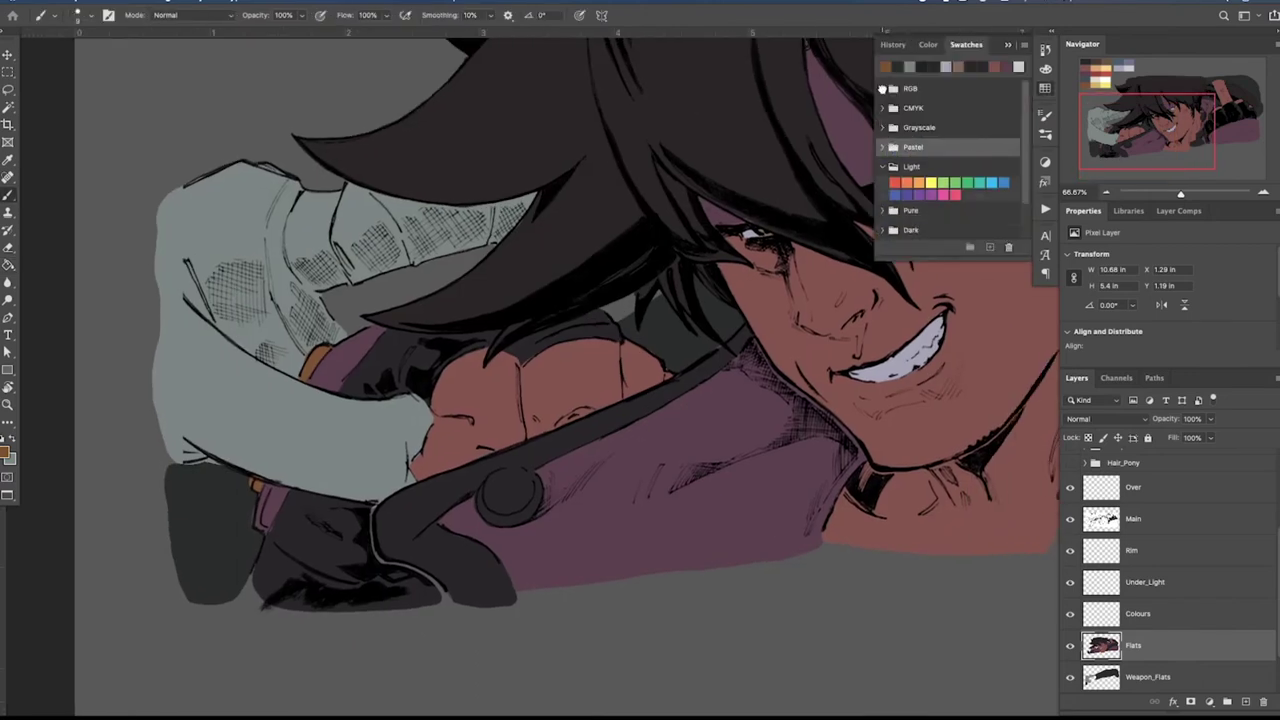
left_click(922, 66)
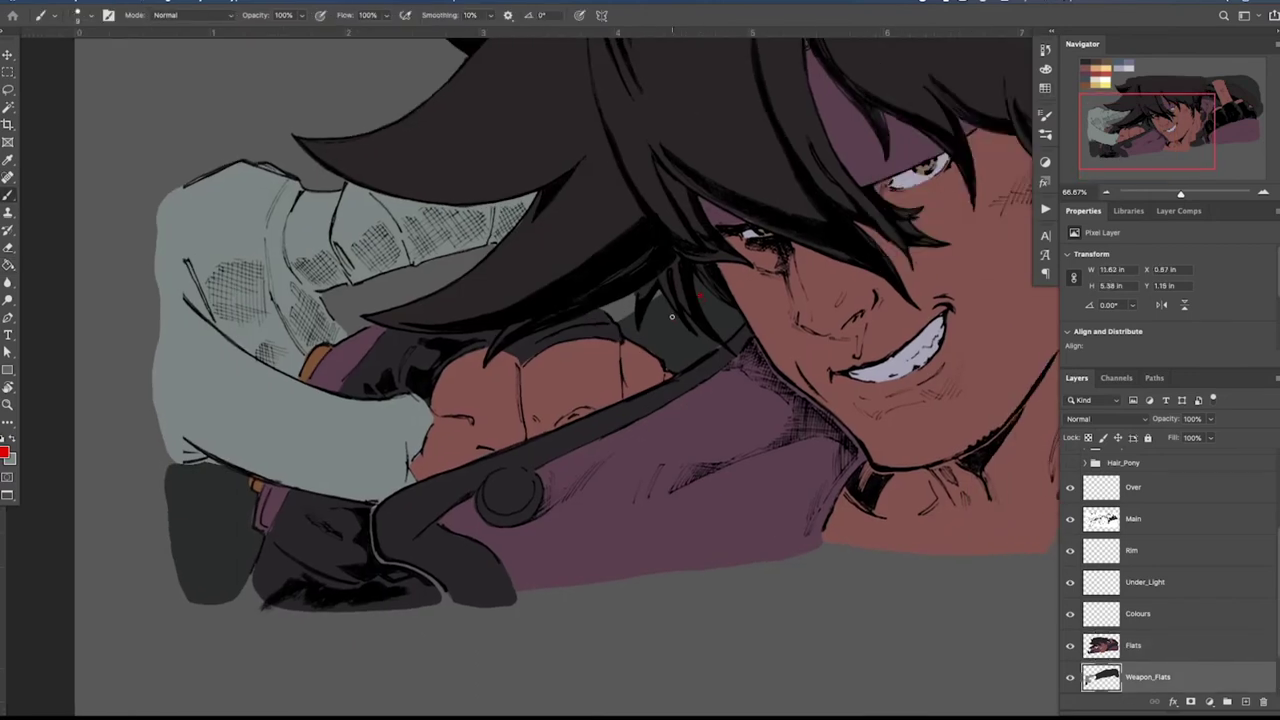
key("Tab")
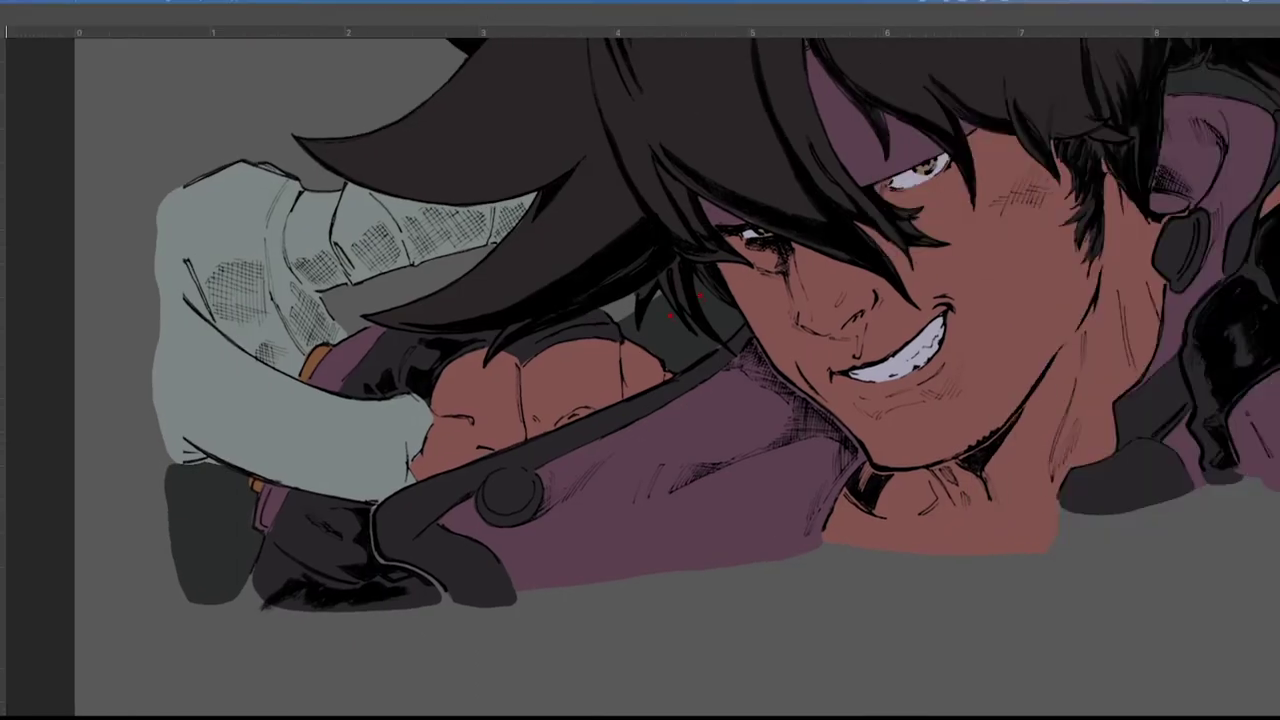
key("Tab")
key("Tab")
key("Tab")
Add a new layer named BG behind the weapon flats and fill a yellow rectangle across the background
key("ctrl+minus")
key("ctrl+minus")
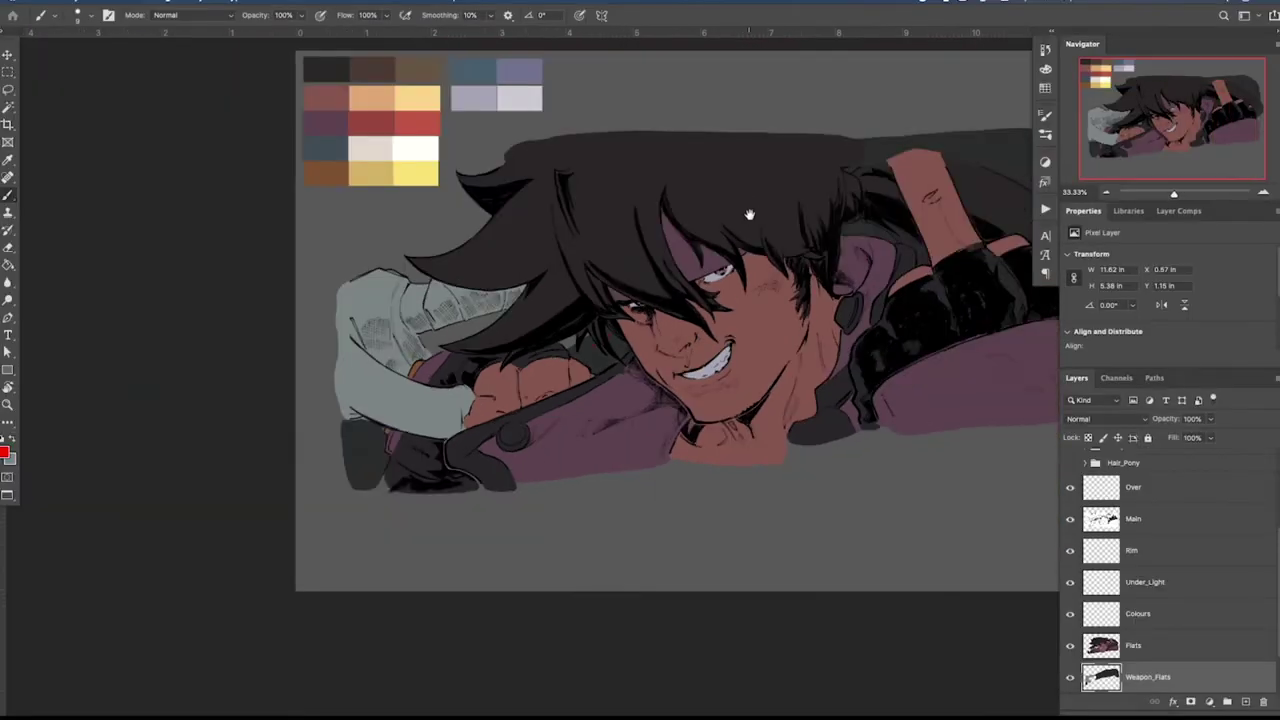
left_click_drag(750, 215, 600, 256)
scroll(1150, 640, "down", 2)
left_click(1150, 646)
left_click(1245, 702)
double_click(1136, 646)
type("BG")
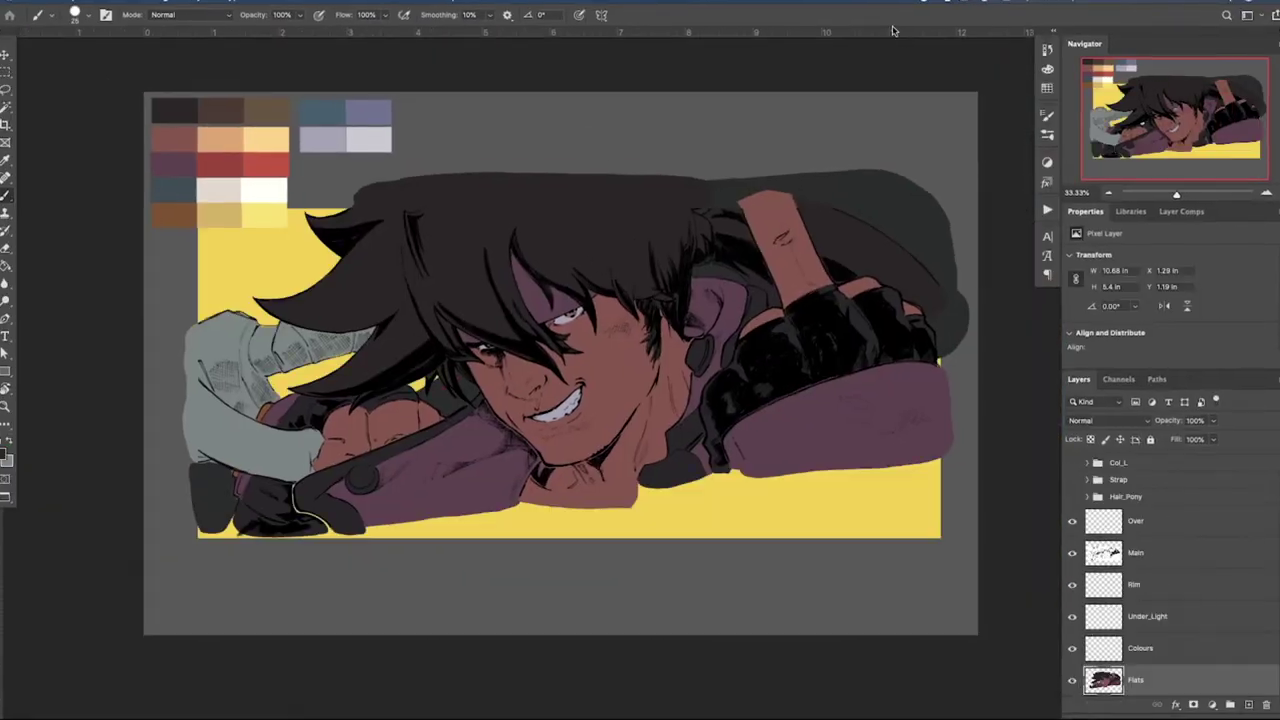
On the Under_Light layer, lasso thin rim-light shapes along the edges of the hair spikes
key("alt+bracketright")
key("alt+bracketright")
key("l")
left_click_drag(294, 212, 370, 222)
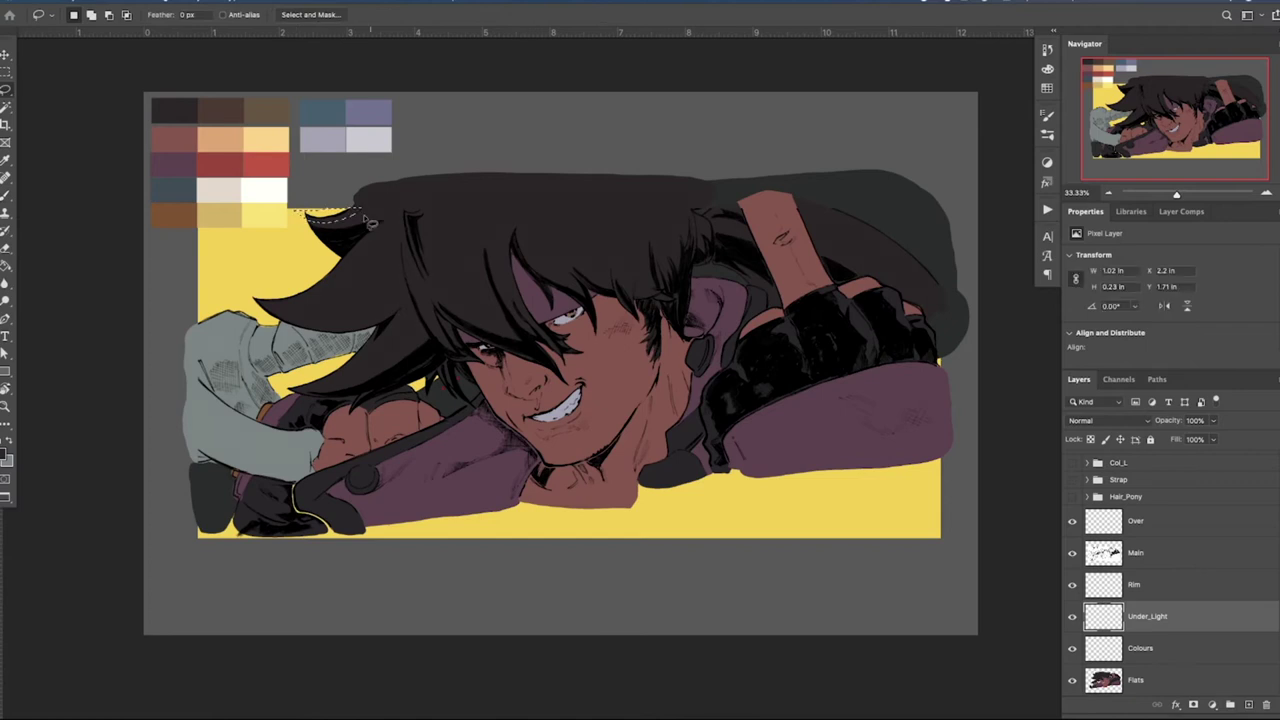
mouse_move(365, 270)
left_mouse_down()
mouse_move(232, 294)
mouse_move(398, 210)
left_mouse_up()
left_click_drag(363, 342, 382, 332)
Rotate the canvas and add a curved strip along the front hair lock to the rim-light selection
key("r")
left_click_drag(507, 441, 591, 231)
key("l")
left_click_drag(803, 146, 692, 180)
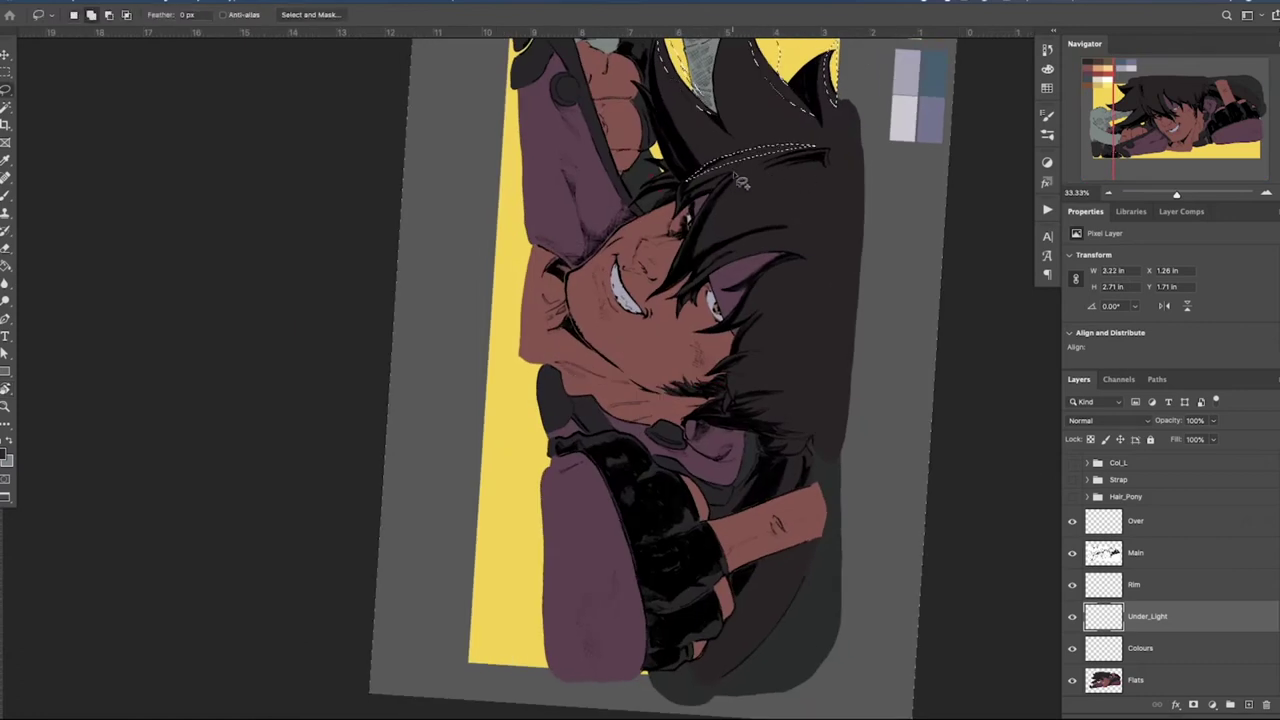
Add the cheek, jaw, nose and mouth edges of the face to the rim-light selection, trimming the excess near the eye
mouse_move(826, 153)
left_mouse_down()
mouse_move(762, 163)
mouse_move(828, 323)
left_mouse_up()
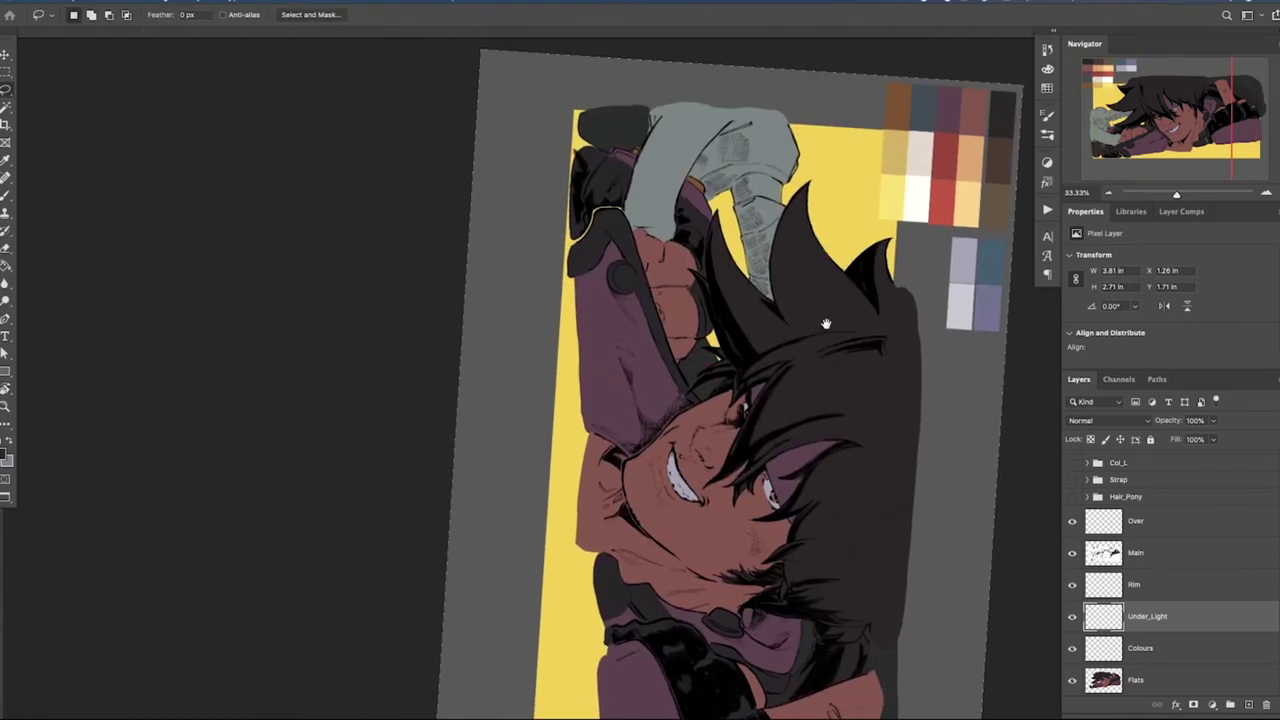
key("super+plus")
key("super+plus")
left_click_drag(739, 437, 692, 470)
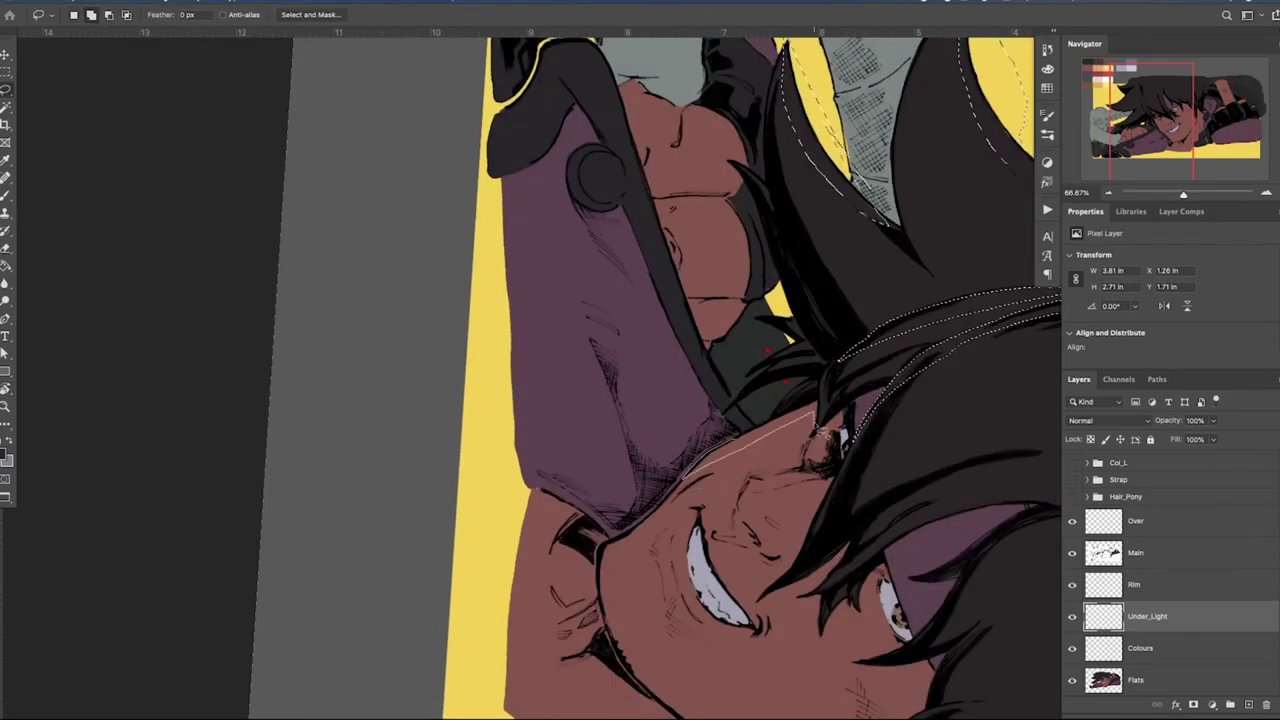
mouse_move(765, 428)
left_mouse_down()
mouse_move(673, 502)
mouse_move(643, 496)
mouse_move(663, 510)
mouse_move(606, 598)
mouse_move(613, 558)
mouse_move(663, 516)
mouse_move(607, 578)
left_mouse_up()
left_click_drag(671, 526, 697, 508, "shift")
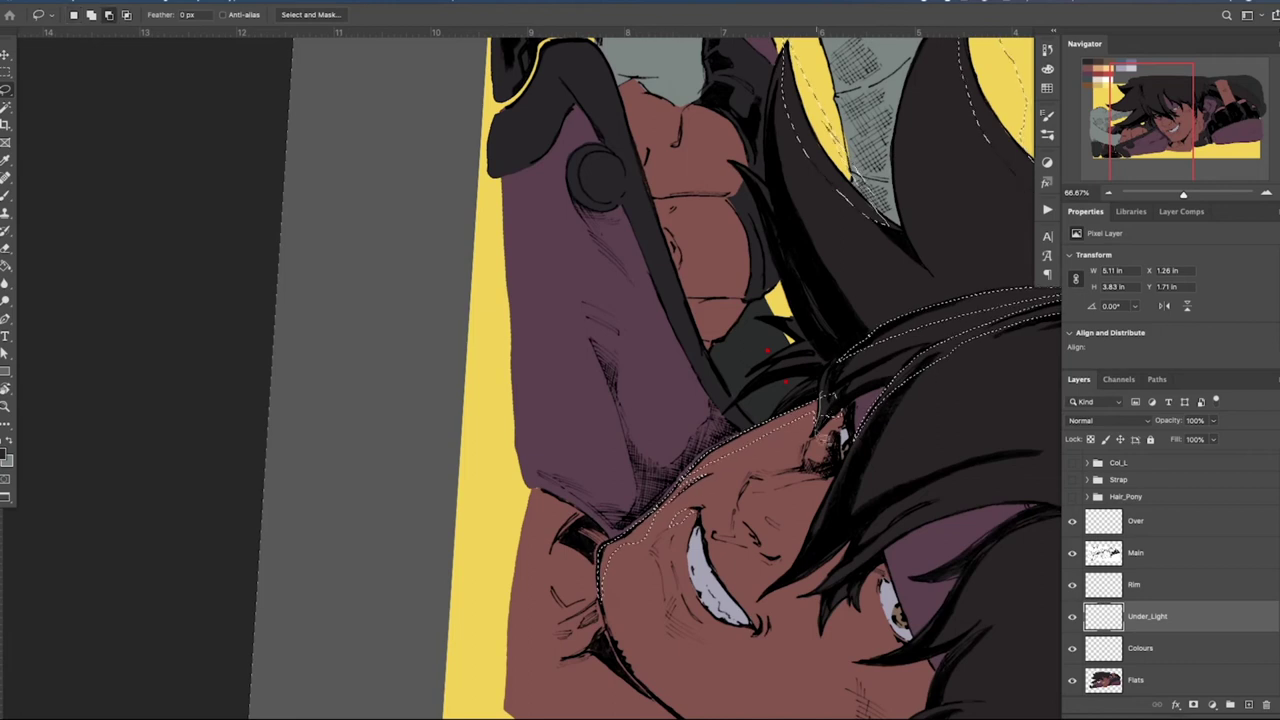
left_click_drag(817, 434, 820, 408, "alt")
mouse_move(813, 465)
left_mouse_down()
mouse_move(748, 500)
mouse_move(762, 482)
left_mouse_up()
Add the knuckles of the near hand and the edge of the coat collar to the rim-light selection
mouse_move(803, 252)
left_mouse_down()
mouse_move(793, 378)
mouse_move(718, 470)
mouse_move(664, 467)
left_mouse_up()
key("r")
mouse_move(710, 463)
left_mouse_down("shift")
mouse_move(671, 467)
mouse_move(766, 448)
left_mouse_up("shift")
left_click_drag(441, 498, 522, 481, "shift")
key("Tab")
key("Tab")
Add the upper edge of the weapon grip to the rim-light selection and subtract the excess over the yellow background
left_click_drag(900, 196, 845, 266)
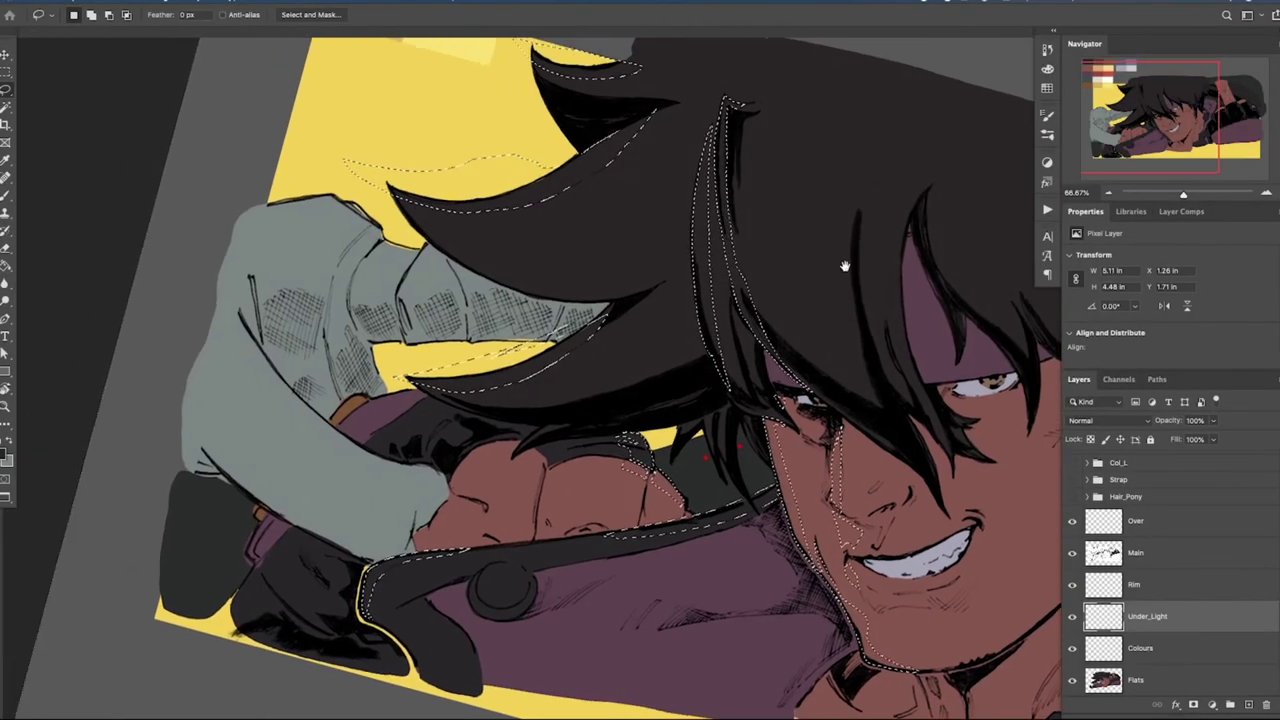
mouse_move(1054, 469)
left_mouse_down()
mouse_move(854, 314)
mouse_move(1111, 437)
left_mouse_up()
mouse_move(322, 171)
left_mouse_down("shift")
mouse_move(418, 202)
mouse_move(322, 171)
left_mouse_up("shift")
mouse_move(402, 300)
left_mouse_down("shift")
mouse_move(439, 347)
mouse_move(400, 302)
left_mouse_up("shift")
left_click_drag(470, 326, 449, 339, "alt")
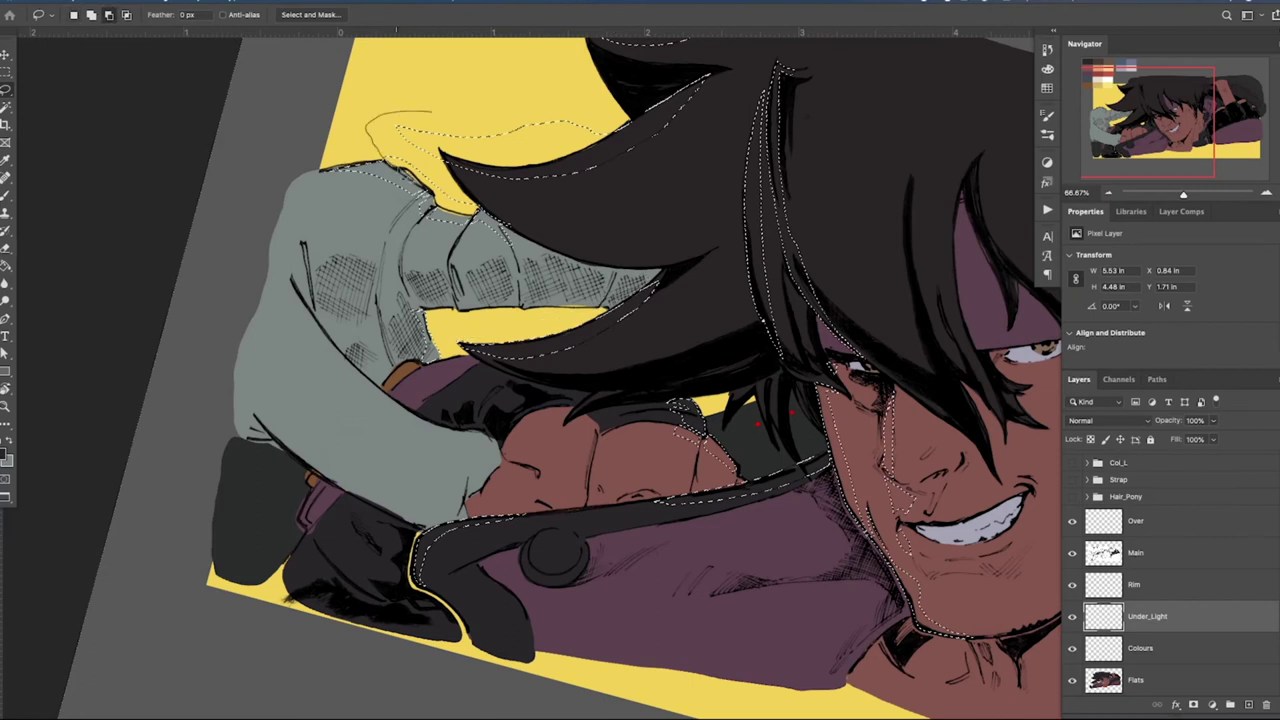
left_click_drag(549, 166, 630, 116, "alt")
mouse_move(465, 127)
left_mouse_down("alt")
mouse_move(442, 151)
mouse_move(552, 168)
mouse_move(620, 138)
mouse_move(512, 278)
left_mouse_up("alt")
mouse_move(484, 142)
left_mouse_down("alt")
mouse_move(474, 166)
mouse_move(568, 172)
left_mouse_up("alt")
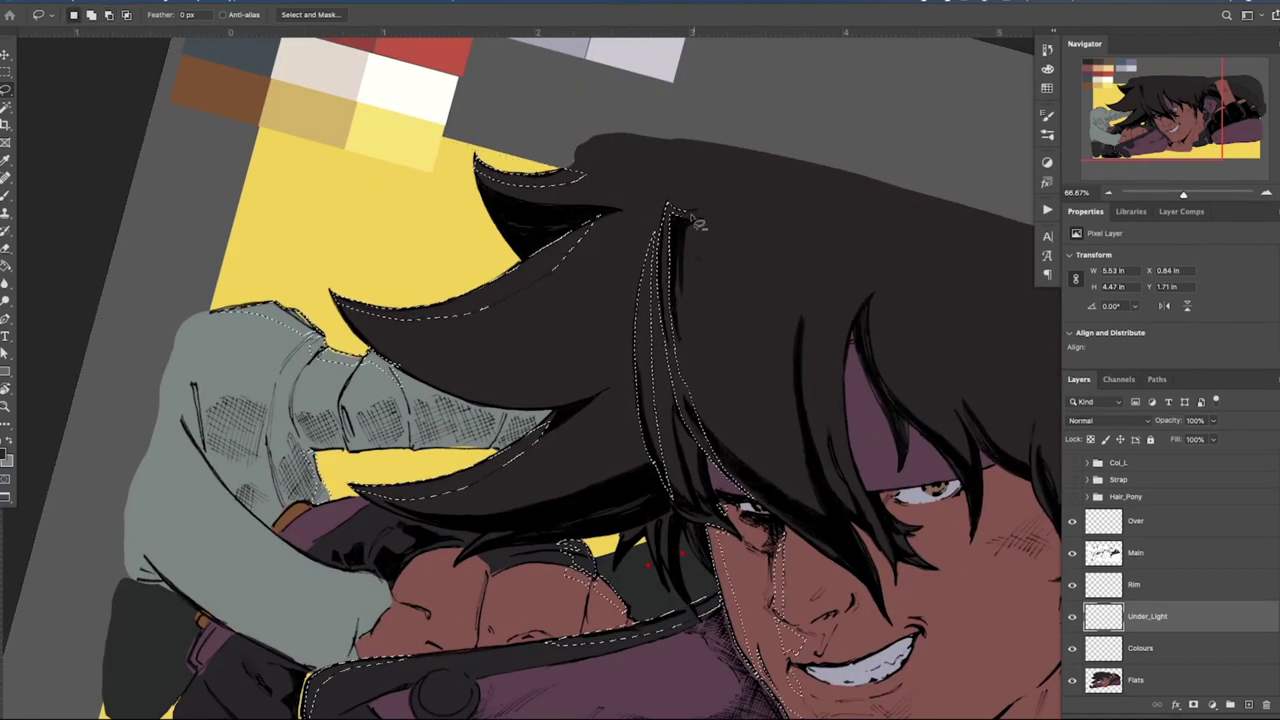
Add the far collar edge, the fastener under the ear and the coat button to the rim-light selection
mouse_move(815, 458)
left_mouse_down()
mouse_move(654, 206)
mouse_move(594, 182)
left_mouse_up()
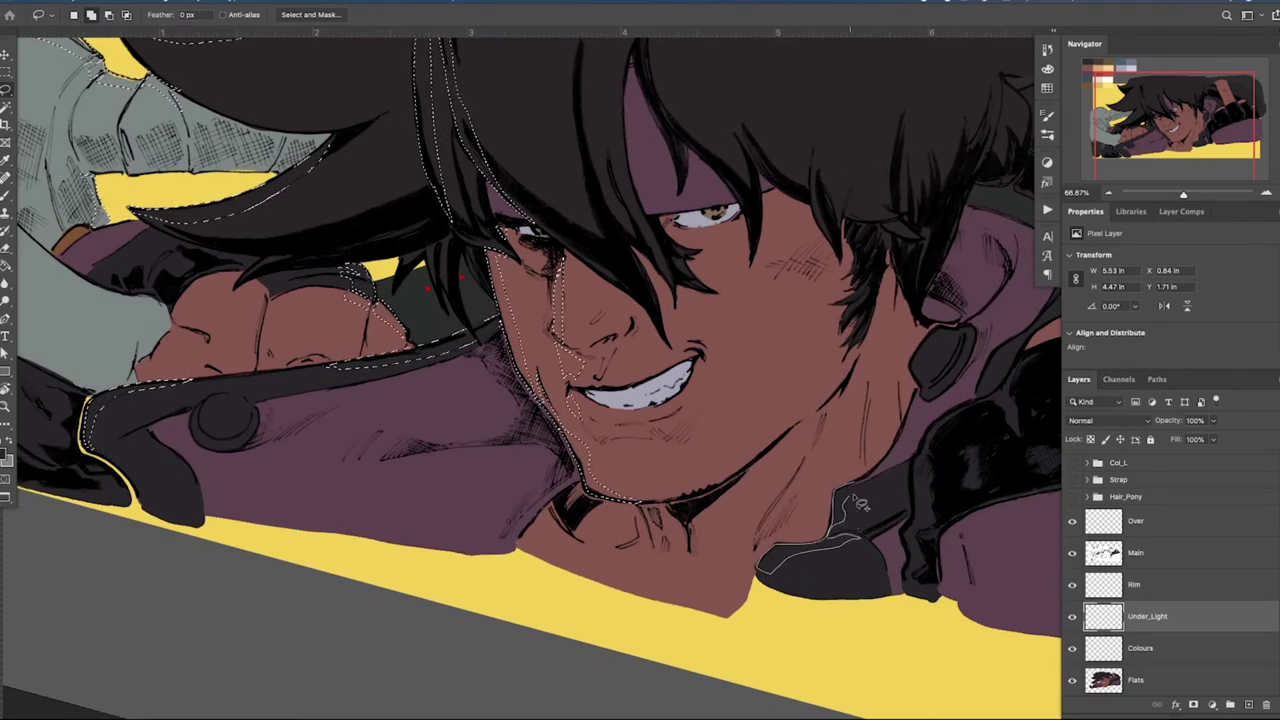
mouse_move(858, 503)
left_mouse_down()
mouse_move(974, 302)
mouse_move(918, 378)
left_mouse_up()
left_click_drag(743, 377, 1006, 396)
mouse_move(472, 426)
left_mouse_down()
mouse_move(520, 443)
mouse_move(480, 421)
left_mouse_up()
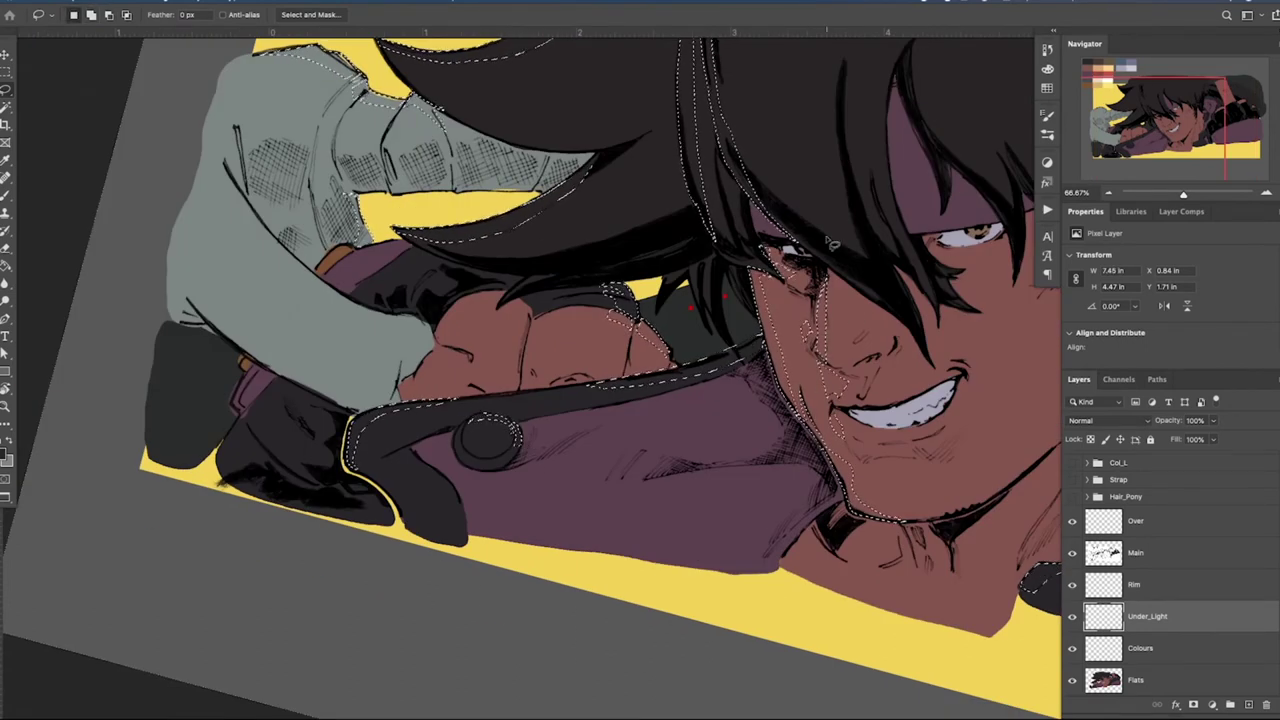
Switch to the Rim layer, convert the rim-light selection to a work path, and save it as a permanent path
key("b")
left_click_drag(786, 272, 888, 551)
key("super+minus")
key("super+minus")
left_click(1200, 585)
left_click(1157, 379)
left_click(1275, 380)
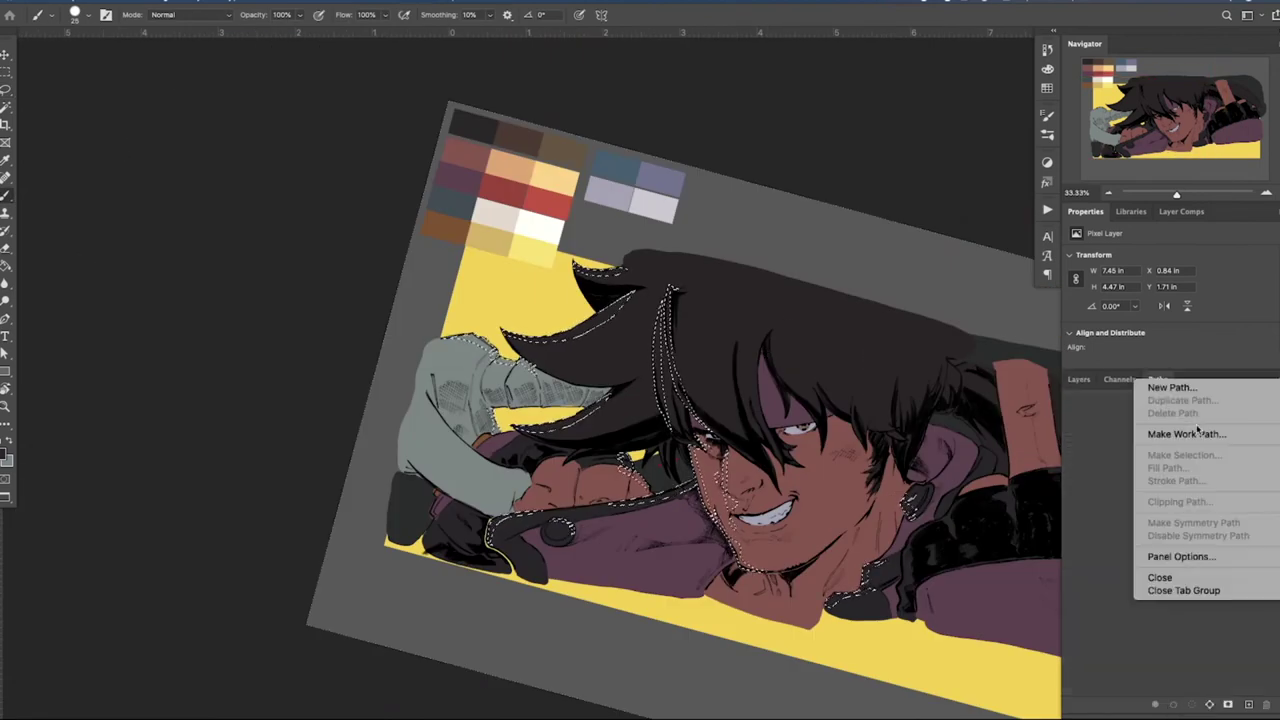
left_click(1198, 433)
key("Return")
double_click(1131, 404)
key("Return")
Load the saved rim-light path as a selection
left_click(1150, 480)
left_click(1117, 408)
left_click(1192, 705)
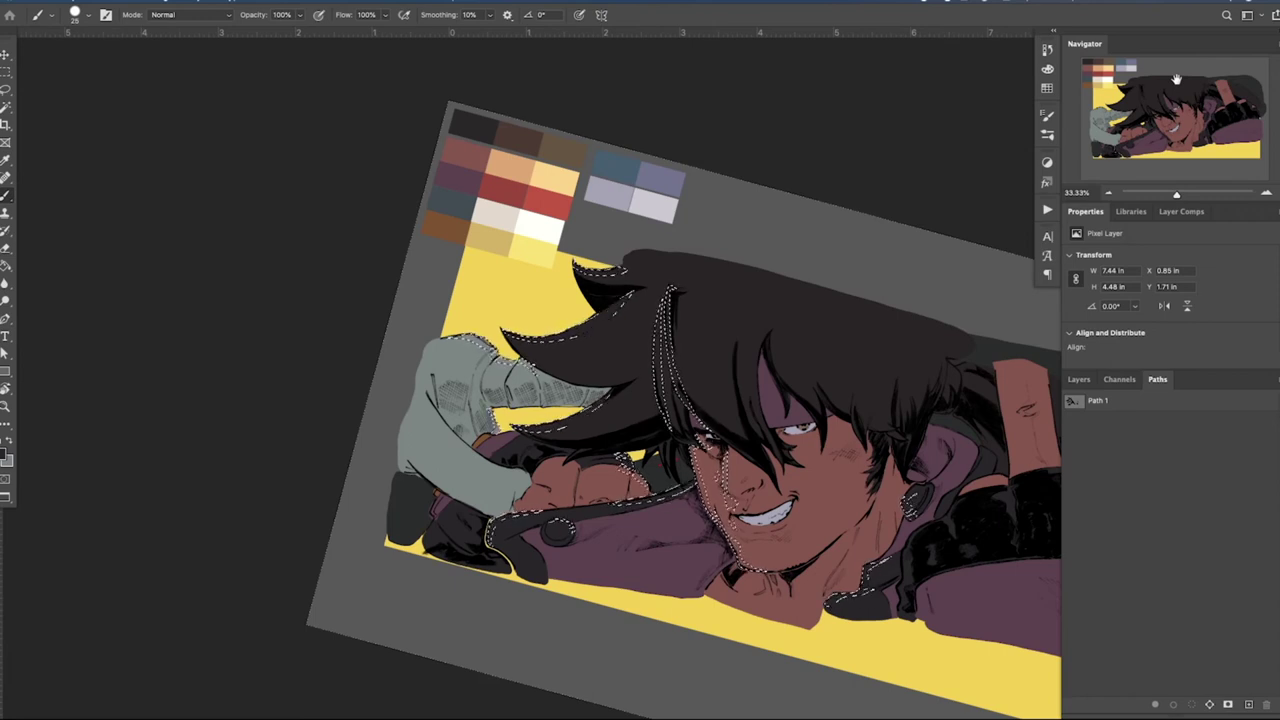
Set the foreground colour to pale off-white ebe3df
left_click(1047, 88)
left_click(883, 108)
left_click(883, 108)
left_click(883, 127)
left_click(907, 142)
left_click(883, 127)
left_click(4, 455)
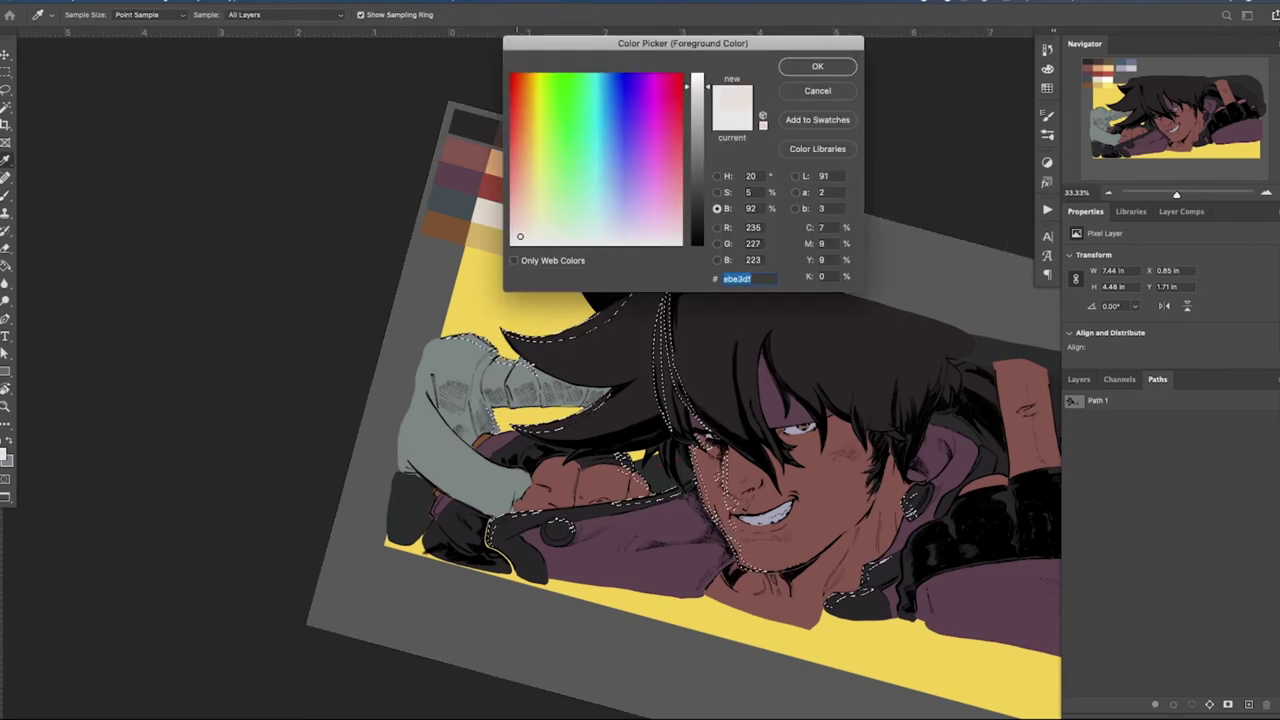
key("Return")
Brush the off-white into the selected rim-light shapes on the Rim layer, deselect, and add small lassoed highlights on the neck
key("b")
left_click(1079, 379)
mouse_move(582, 268)
left_mouse_down()
mouse_move(628, 295)
mouse_move(694, 480)
mouse_move(856, 542)
mouse_move(578, 503)
mouse_move(615, 300)
mouse_move(700, 455)
left_mouse_up()
key("ctrl+d")
key("l")
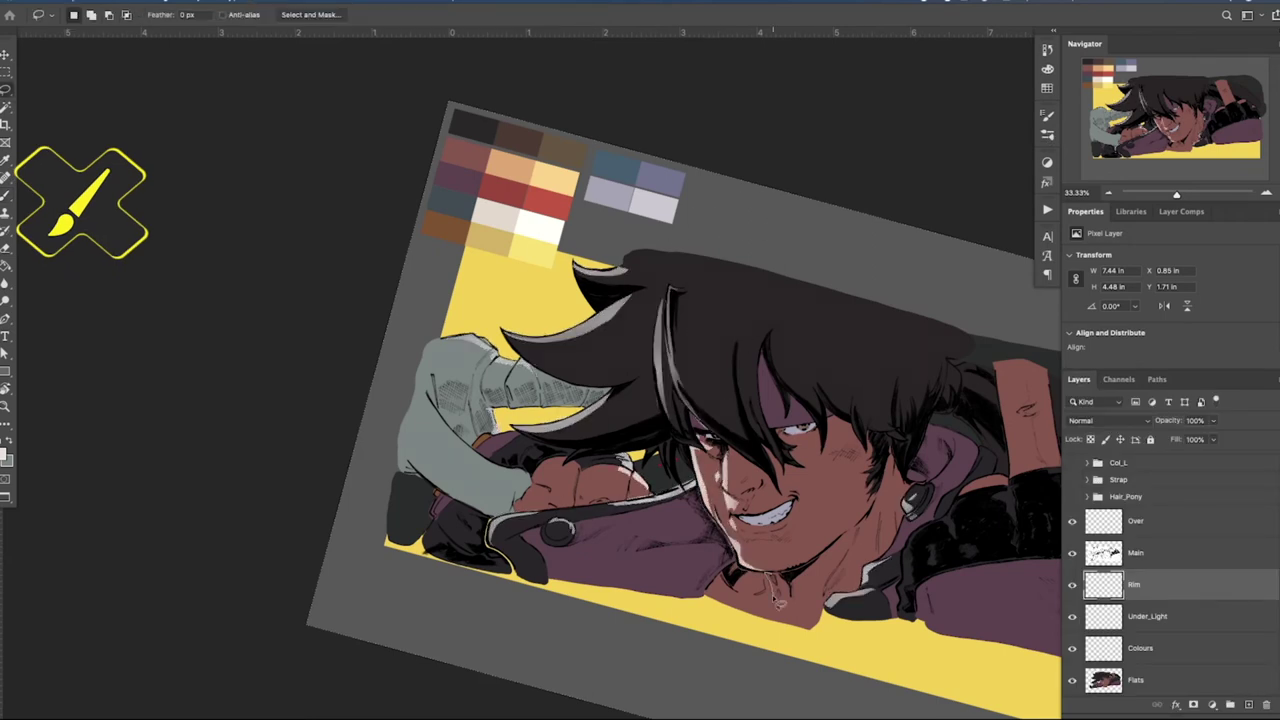
key("b")
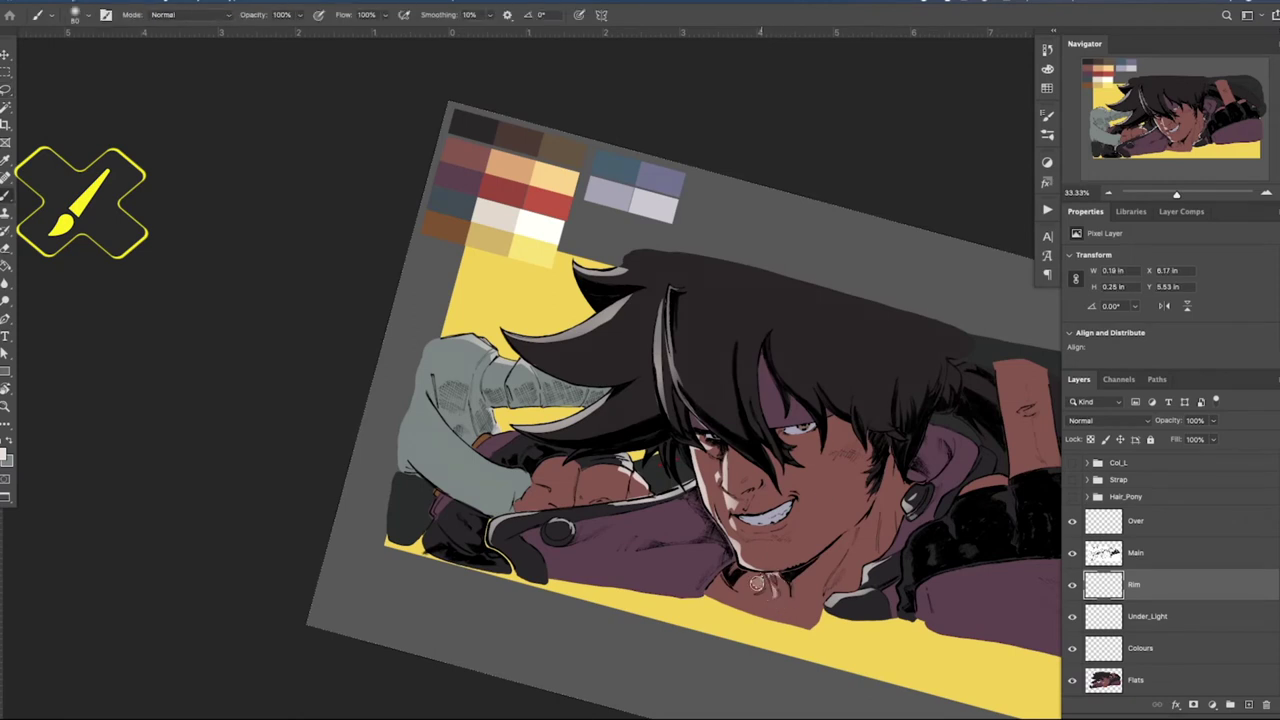
Add an Outer Glow effect to the Rim layer
left_click(1193, 705)
left_click(1143, 643)
left_click(995, 364)
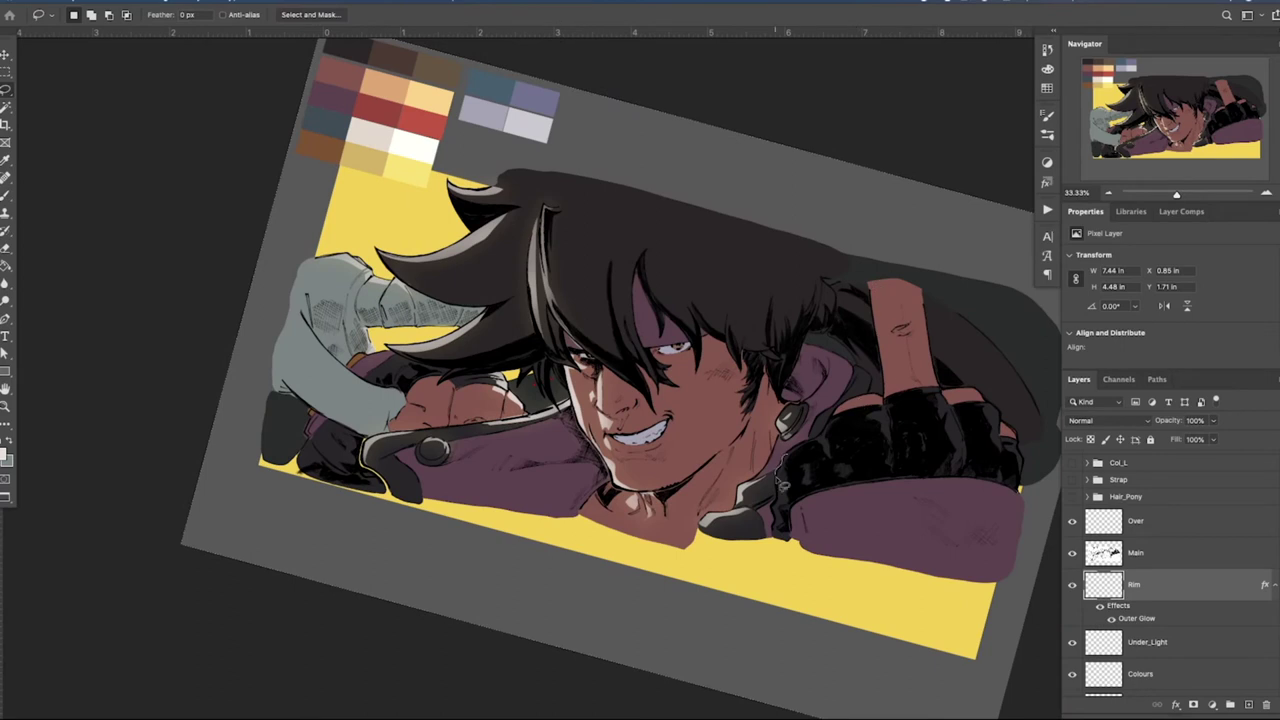
Add lassoed off-white rim-light shapes along the glove edge and the raised finger on the Rim layer
key("r")
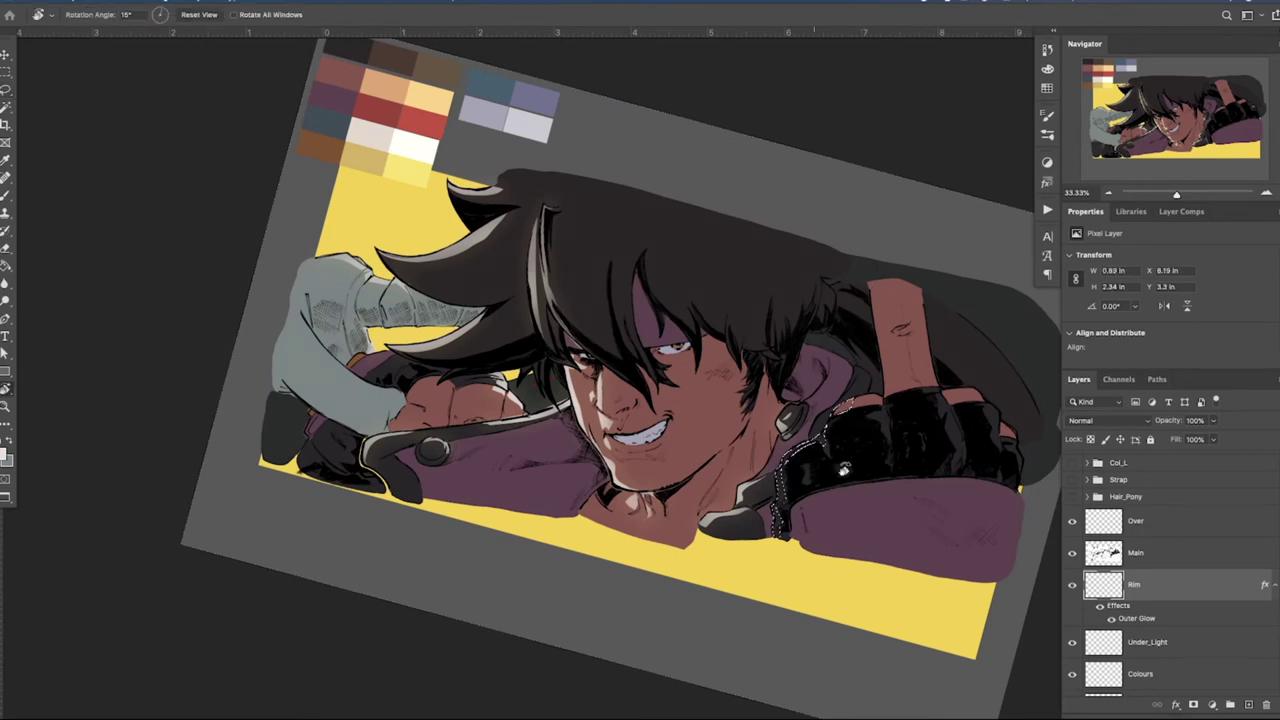
mouse_move(852, 410)
left_mouse_down()
mouse_move(548, 155)
mouse_move(660, 125)
left_mouse_up()
key("b")
key("l")
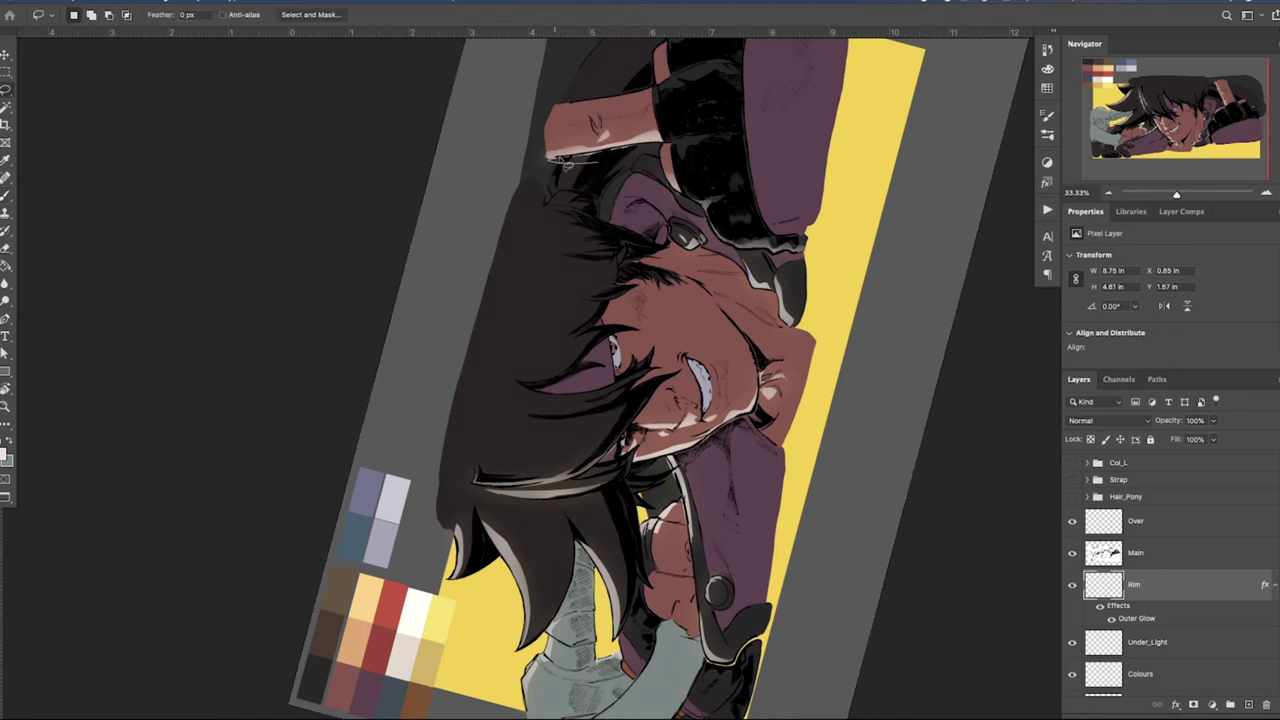
key("r")
key("Escape")
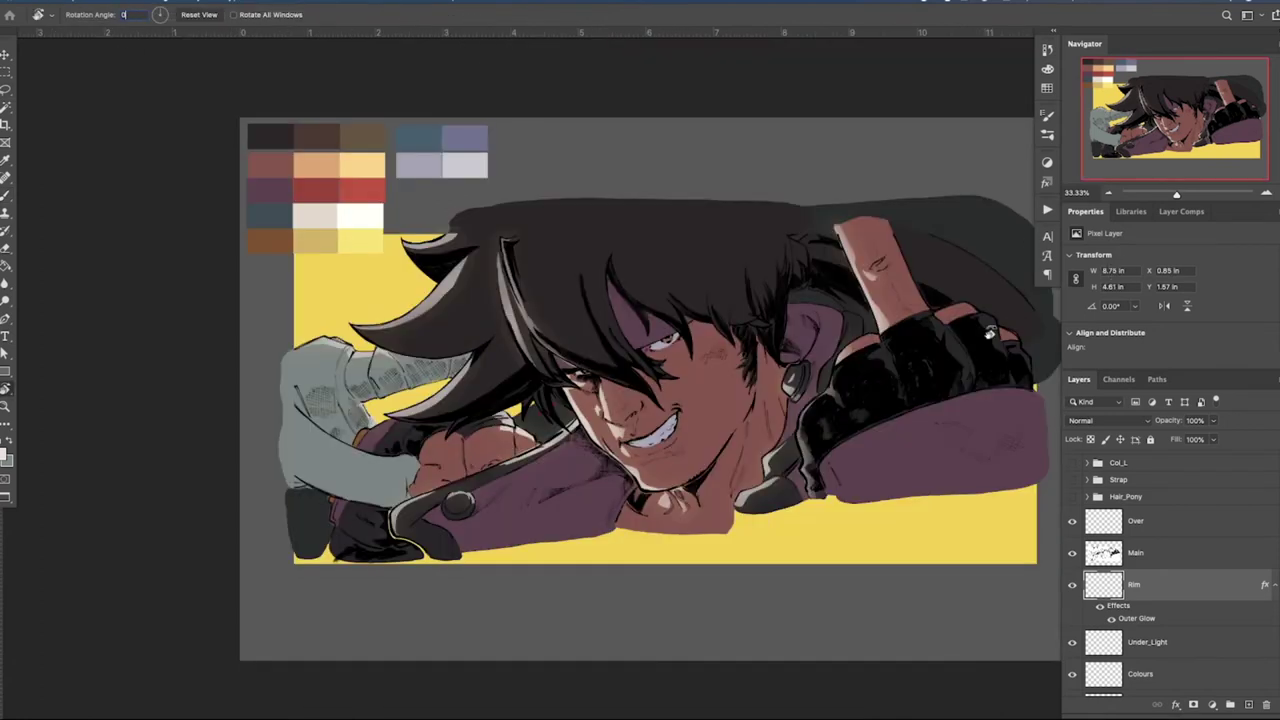
Clip the Colours layer to the Flats layer with a clipping mask
key("l")
scroll(1170, 590, "down", 2)
right_click(1170, 636)
left_click(990, 330)
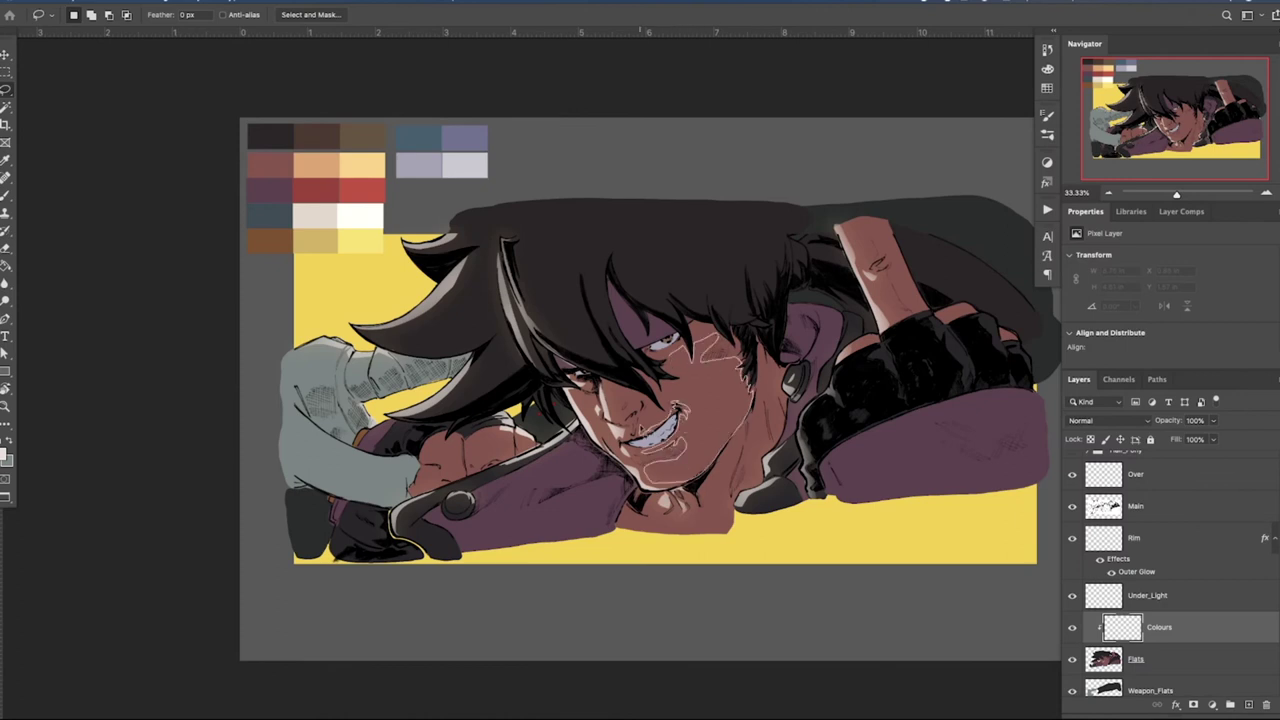
Lasso the lit skin area of the face, tracing the cheek, chin, mouth, nose and eye edges on the Colours layer
mouse_move(666, 437)
left_mouse_down()
mouse_move(598, 392)
mouse_move(731, 428)
left_mouse_up()
key("r")
key("l")
mouse_move(752, 376)
left_mouse_down()
mouse_move(741, 390)
mouse_move(798, 388)
mouse_move(748, 368)
mouse_move(750, 396)
mouse_move(340, 258)
left_mouse_up()
key("r")
mouse_move(338, 242)
left_mouse_down()
mouse_move(803, 210)
mouse_move(752, 270)
mouse_move(786, 276)
left_mouse_up()
key("l")
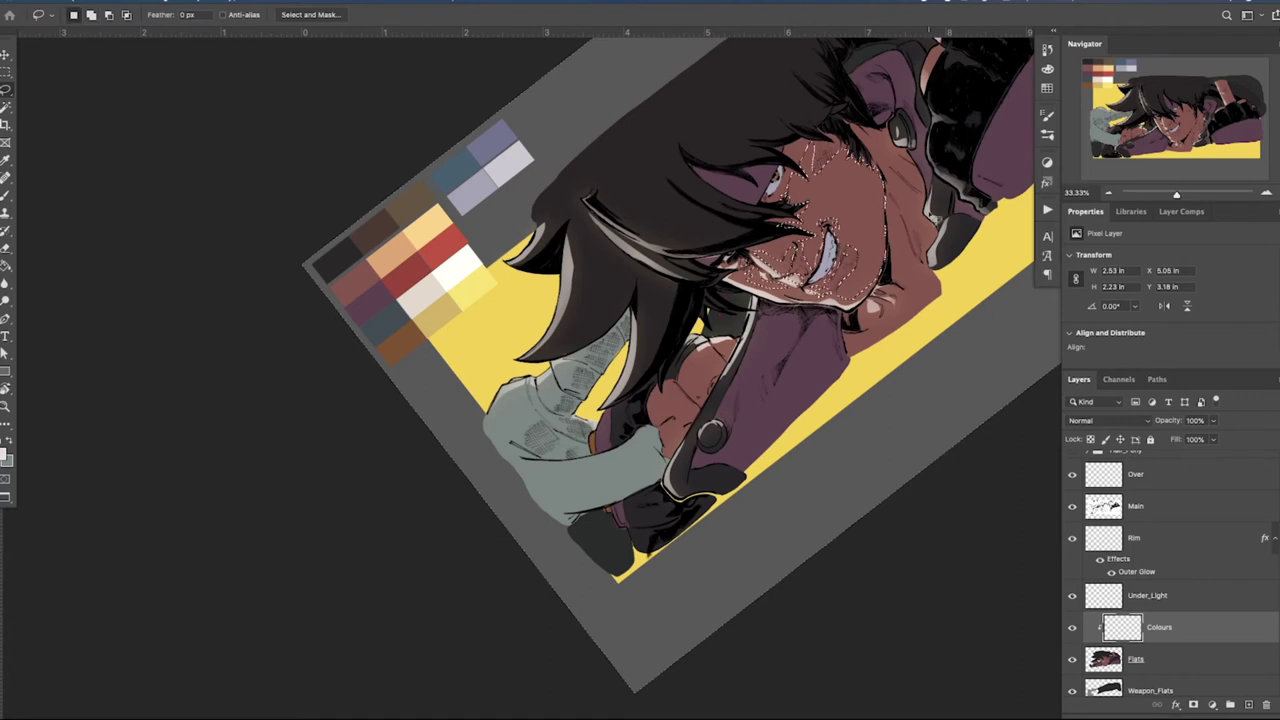
key("r")
left_click_drag(776, 362, 742, 452)
key("l")
mouse_move(900, 335)
left_mouse_down()
mouse_move(822, 178)
mouse_move(809, 375)
mouse_move(737, 450)
left_mouse_up()
Sample the tan palette swatch, brush it softly over the selected face area with a large brush, and deselect
key("b")
left_click(391, 146, "alt")
key("bracketright")
key("bracketright")
key("bracketright")
key("bracketright")
key("bracketright")
key("bracketright")
key("bracketright")
key("bracketright")
key("bracketleft")
key("bracketleft")
key("bracketleft")
key("bracketleft")
key("bracketleft")
key("bracketleft")
key("bracketleft")
left_click_drag(737, 392, 805, 400)
key("super+d")
Lasso highlight shapes on the cheek, chin, nose, around the mouth and along the jaw
key("super+equal")
key("super+equal")
left_click_drag(909, 340, 761, 350)
key("l")
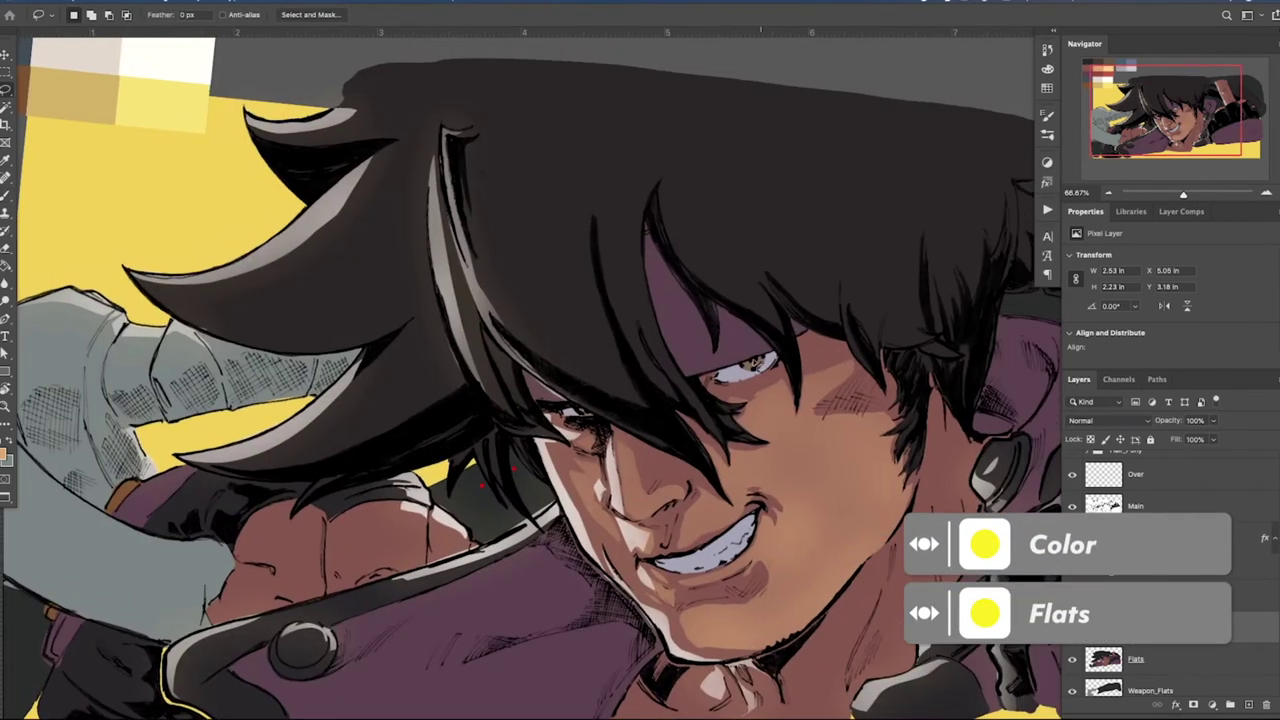
left_click_drag(822, 381, 886, 421)
mouse_move(728, 611)
left_mouse_down()
mouse_move(765, 456)
mouse_move(781, 457)
left_mouse_up()
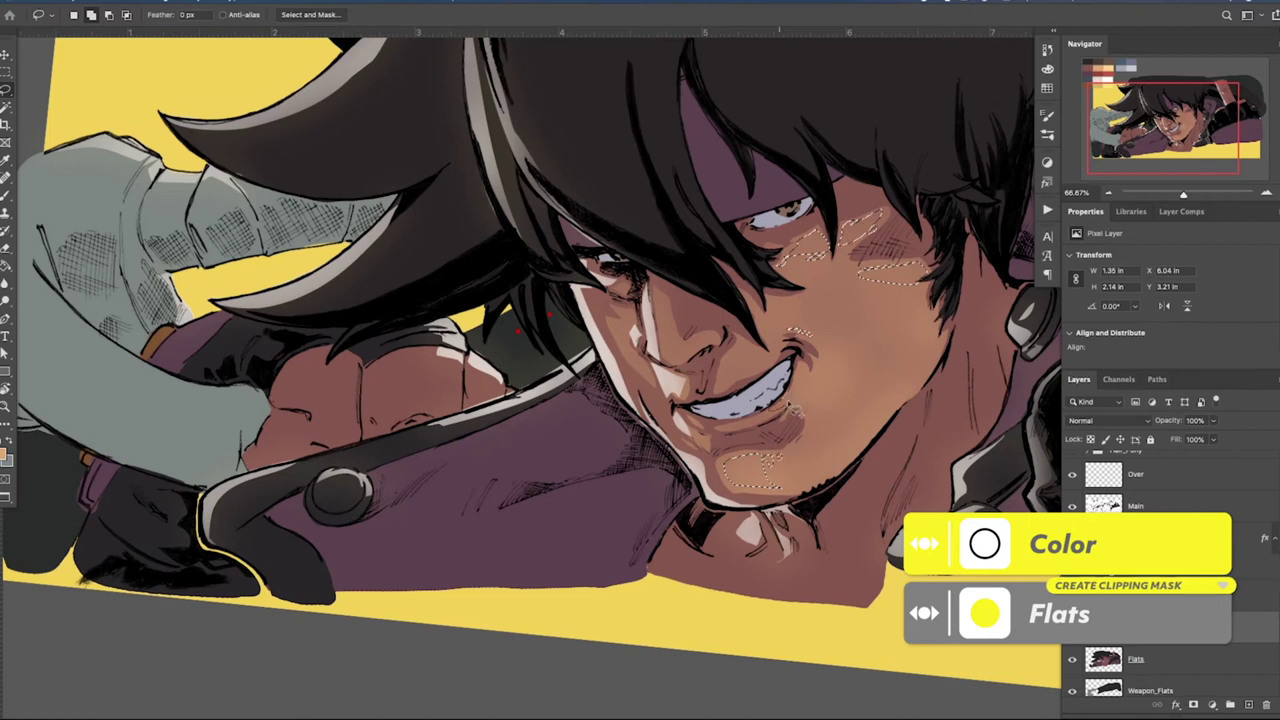
mouse_move(790, 405)
left_mouse_down()
mouse_move(798, 378)
mouse_move(660, 313)
mouse_move(633, 322)
left_mouse_up()
key("r")
mouse_move(633, 320)
left_mouse_down()
mouse_move(658, 314)
mouse_move(708, 382)
left_mouse_up()
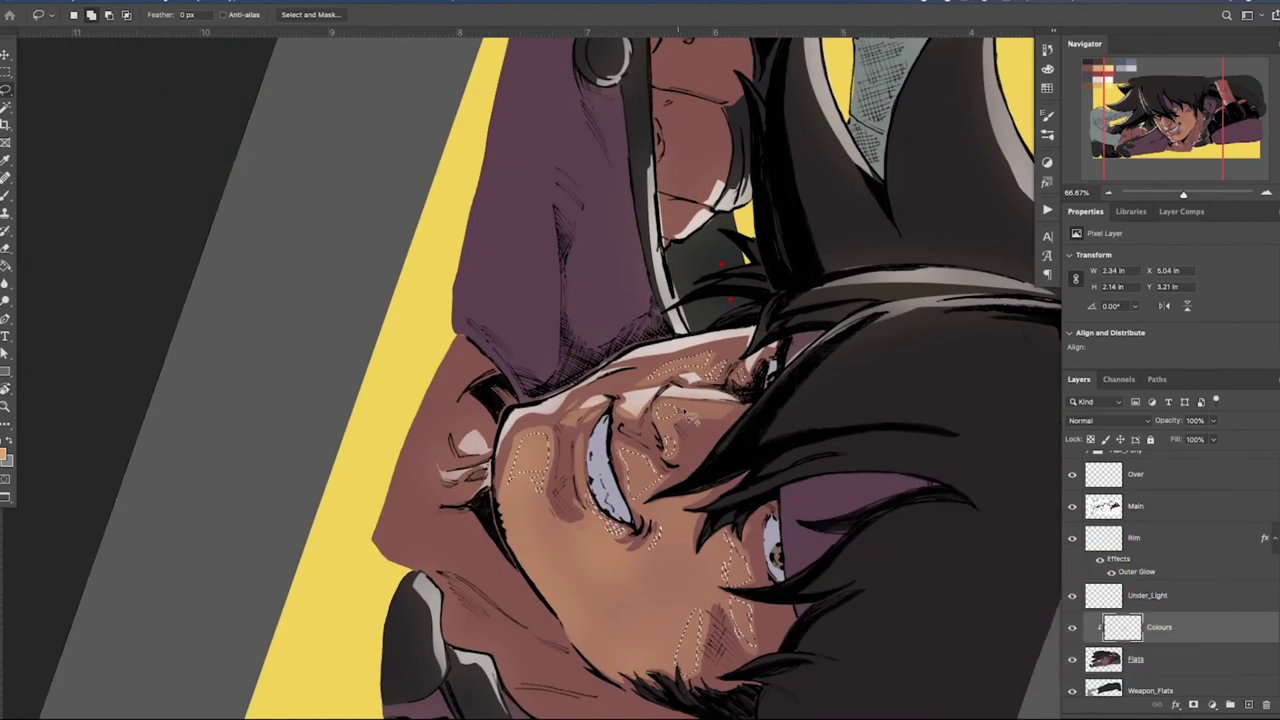
key("r")
left_click_drag(788, 568, 815, 300)
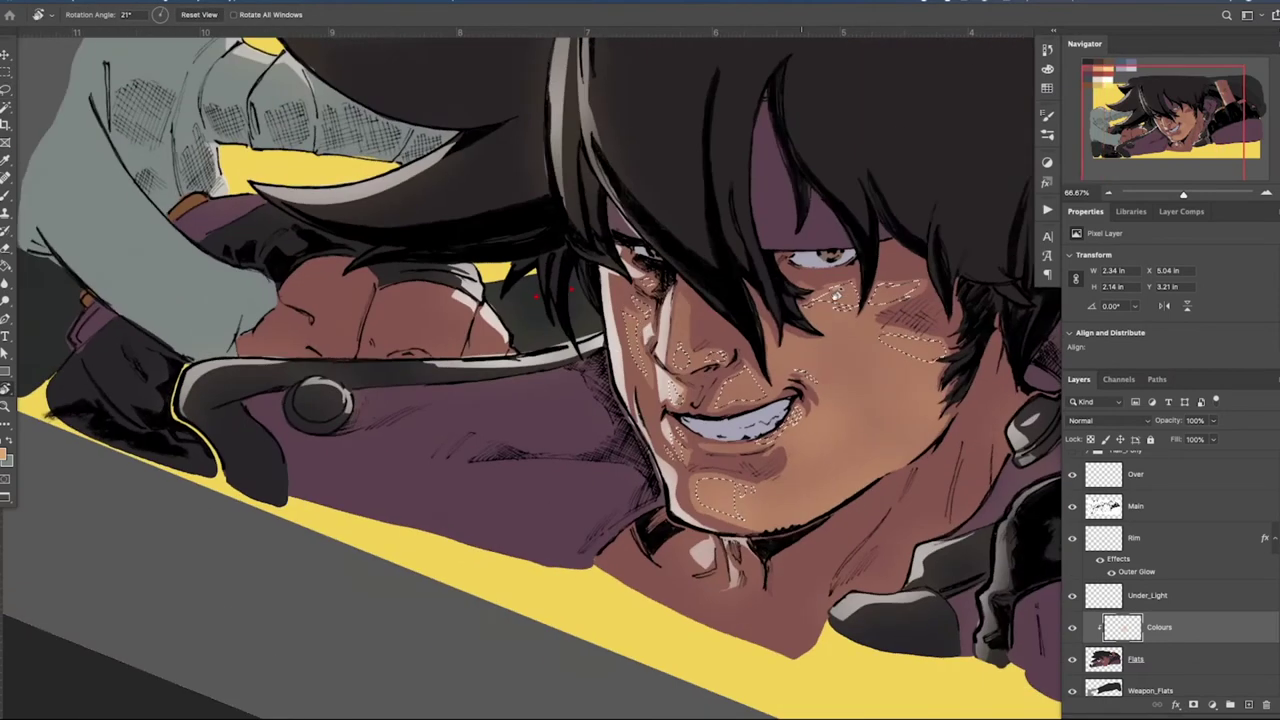
key("space")
left_click_drag(843, 512, 604, 506)
left_click_drag(660, 472, 710, 405)
Sample the pale peach-yellow swatch, brush it into the selected face highlights, and deselect
key("b")
mouse_move(630, 330)
left_mouse_down()
mouse_move(669, 526)
mouse_move(700, 600)
left_mouse_up()
left_click(265, 115, "alt")
left_click_drag(460, 590, 554, 290)
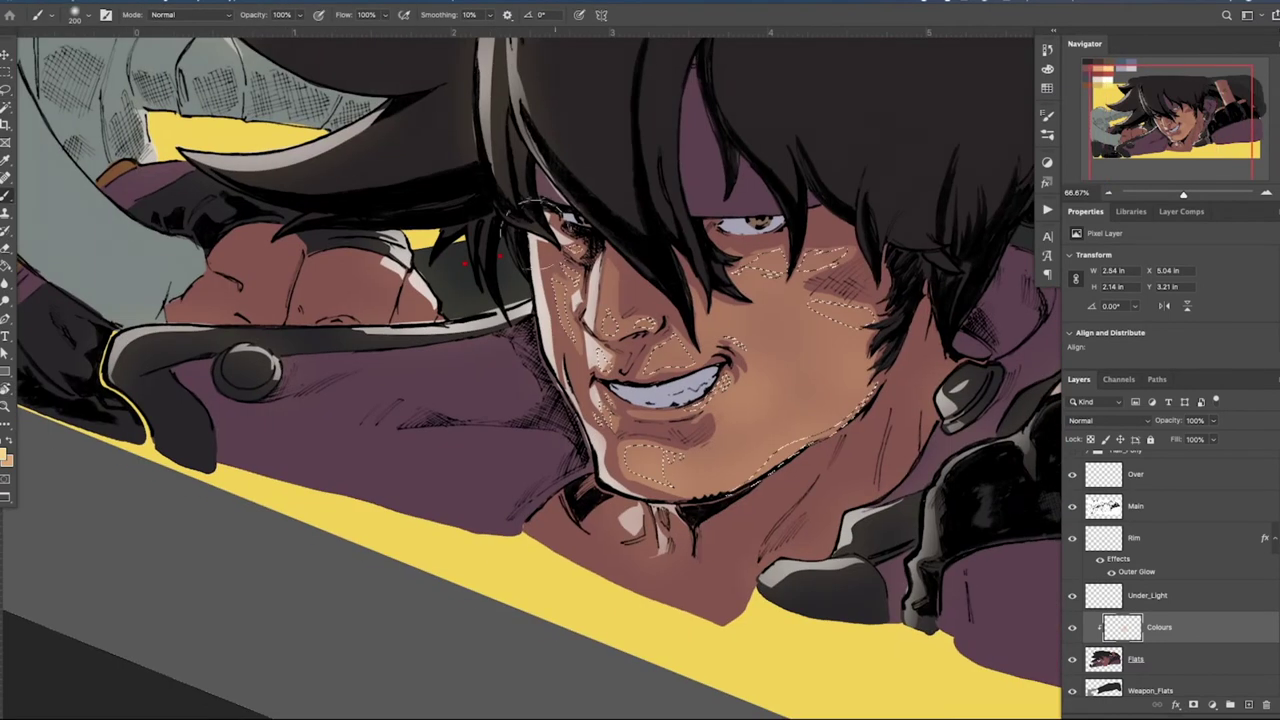
mouse_move(860, 400)
left_mouse_down()
mouse_move(749, 457)
mouse_move(692, 397)
left_mouse_up()
key("bracketleft")
key("bracketleft")
key("bracketleft")
key("bracketleft")
key("bracketleft")
key("bracketleft")
key("bracketleft")
key("bracketleft")
key("bracketleft")
key("bracketleft")
key("super+d")
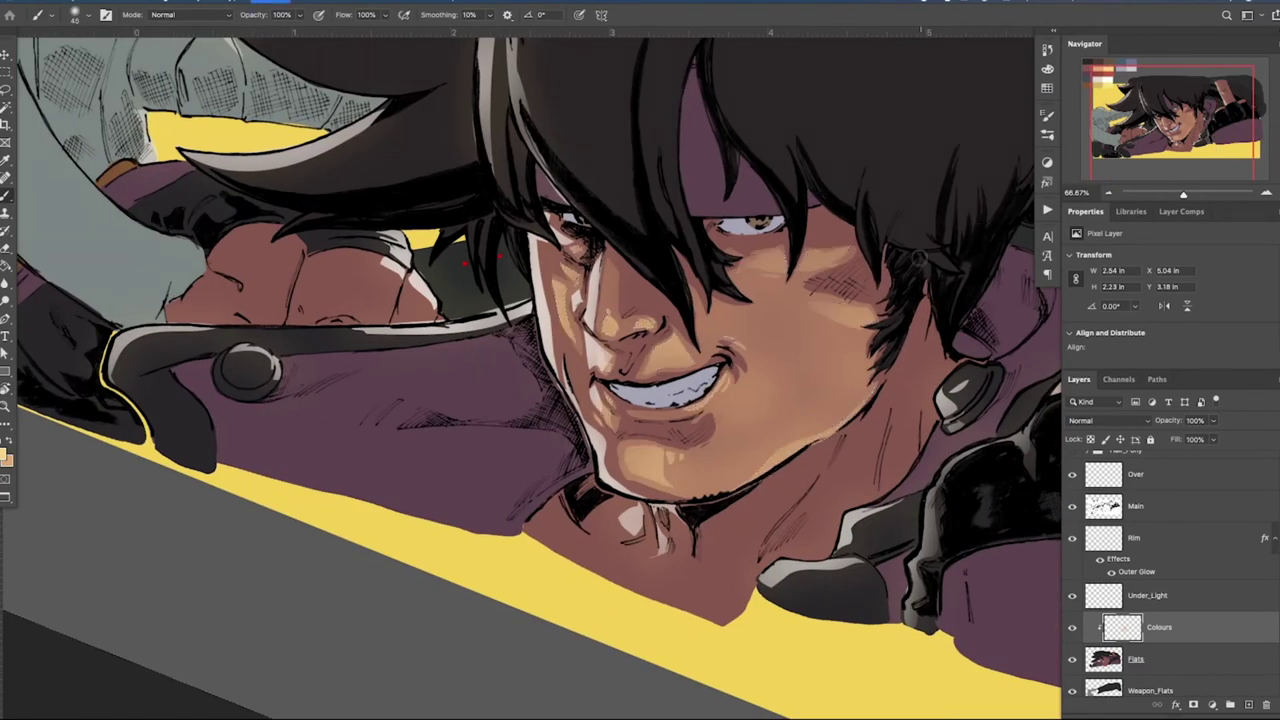
Lasso the shadow shapes around the eyes, under the fringe, below the nose and beneath the lower lip
mouse_move(827, 341)
left_mouse_down()
mouse_move(863, 360)
mouse_move(873, 389)
left_mouse_up()
key("l")
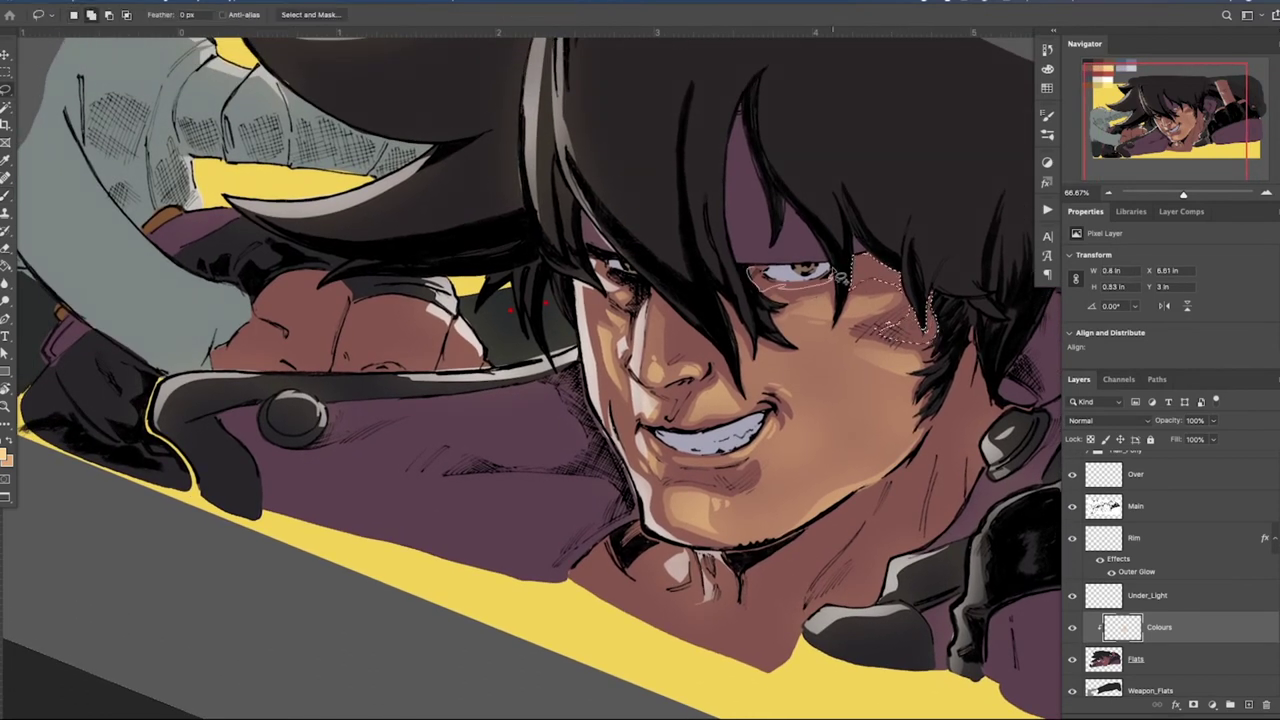
left_click_drag(839, 277, 750, 273)
left_click_drag(717, 483, 724, 476)
left_click_drag(706, 384, 662, 418)
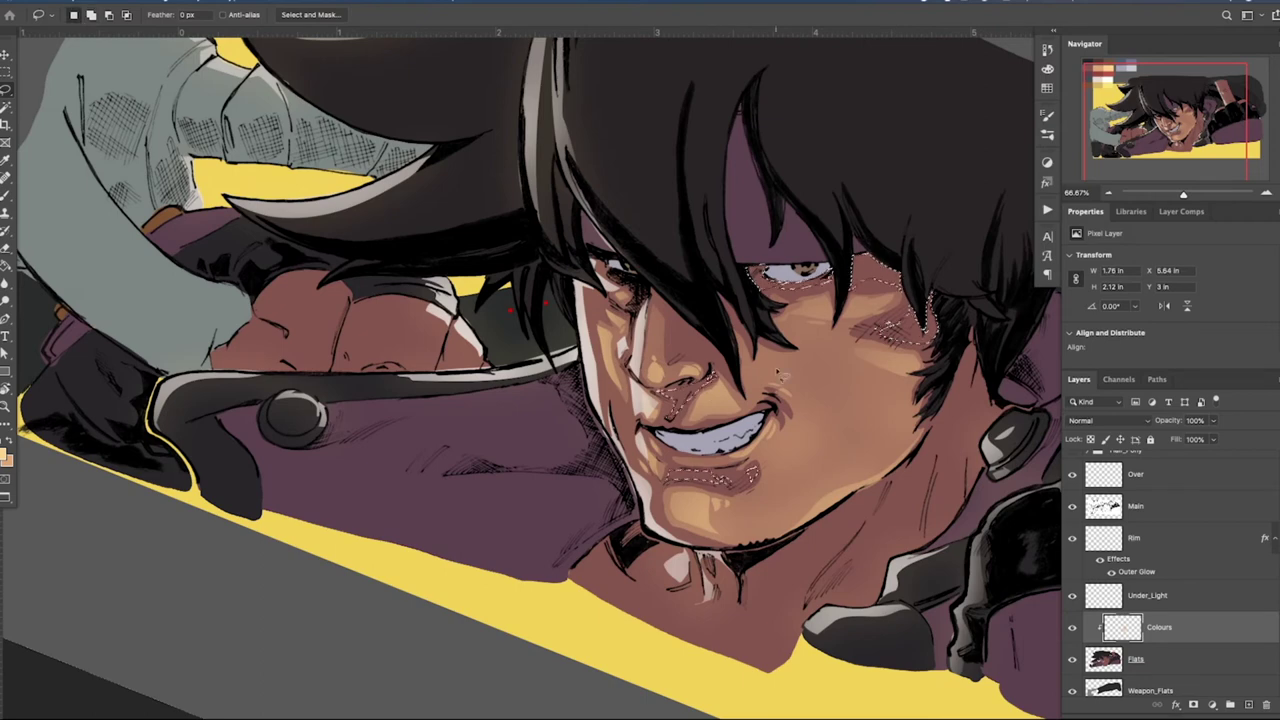
key("r")
left_click_drag(791, 377, 560, 620)
left_click_drag(610, 579, 758, 280)
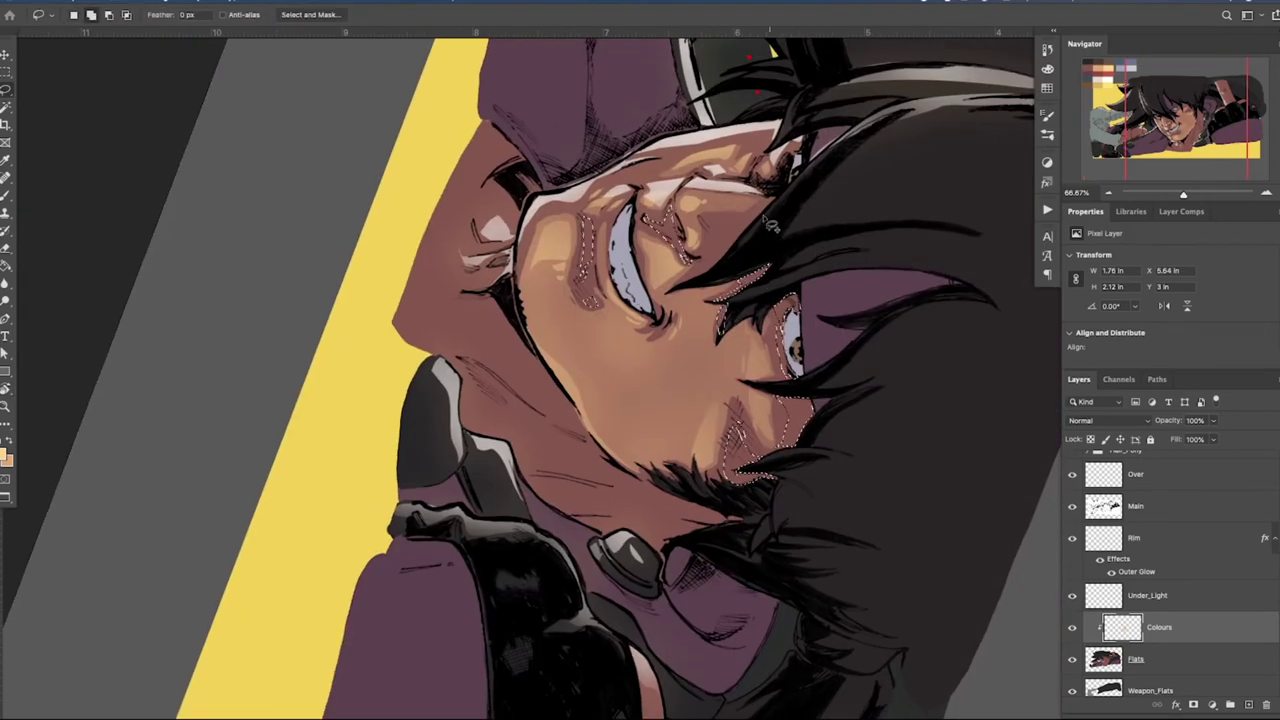
left_click_drag(765, 218, 708, 282)
left_click_drag(800, 150, 765, 140)
Sample the muted violet swatch, paint the selected face shadows on the Under_Light layer, and deselect
key("r")
left_click_drag(880, 434, 600, 150)
key("b")
mouse_move(520, 200)
left_mouse_down()
mouse_move(815, 385)
mouse_move(710, 646)
left_mouse_up()
left_click(575, 80, "alt")
left_click_drag(859, 618, 797, 235)
left_click(1275, 538)
left_click(1180, 570)
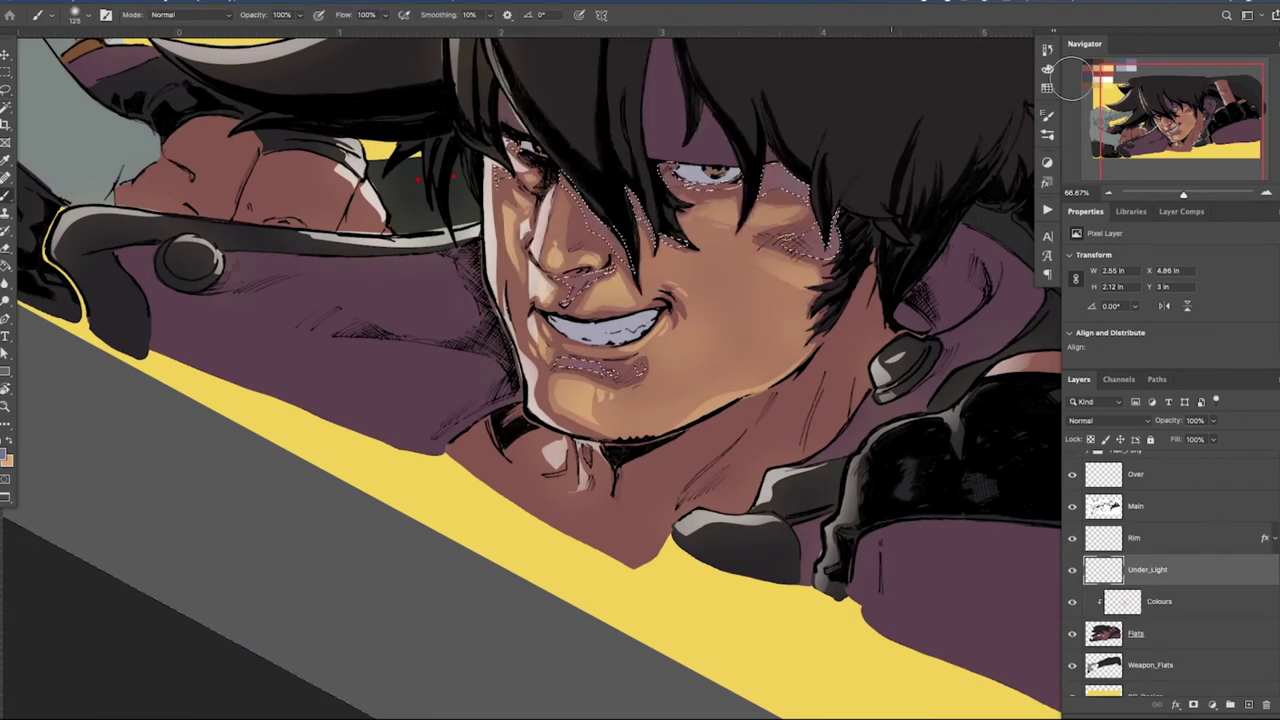
key("super+d")
Darken the violet shadow colour on the Under_Light layer with a Curves adjustment by pulling the midtones down
left_click(180, 3)
left_click_drag(496, 269, 508, 270)
left_click(611, 230)
left_click(149, 3)
mouse_move(165, 32)
left_click(365, 59)
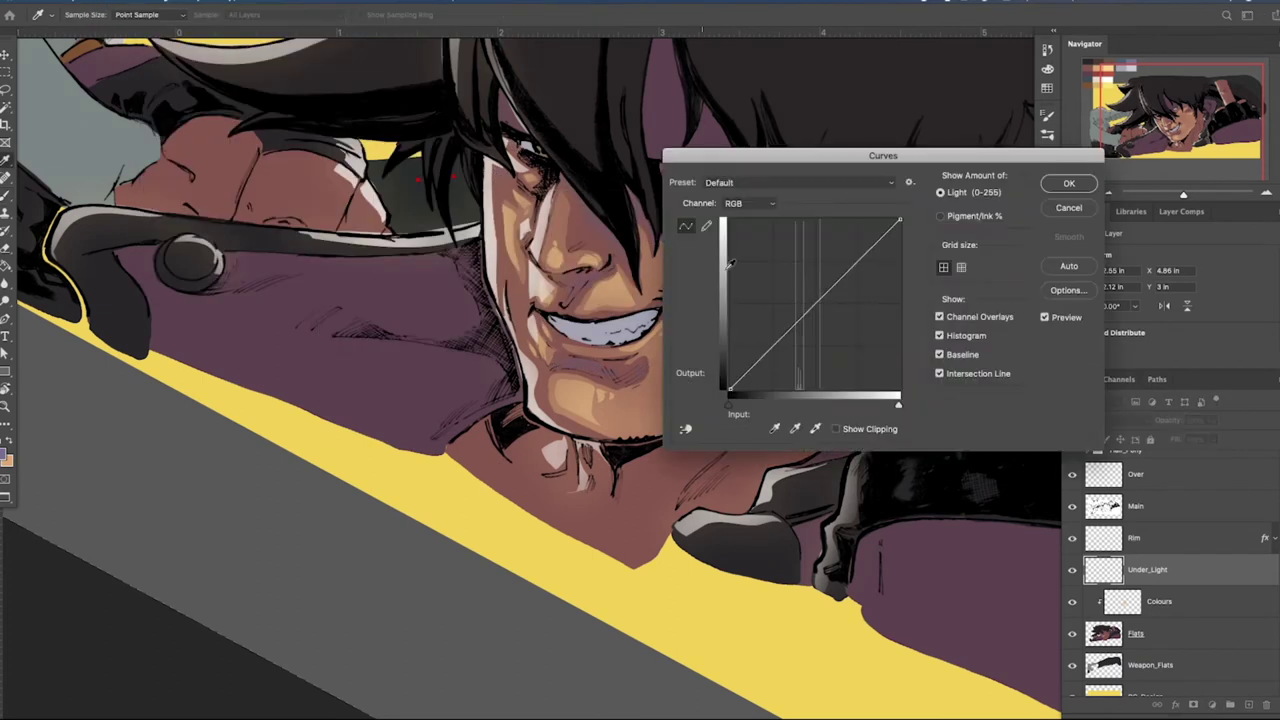
left_click_drag(813, 304, 779, 363)
left_click(1069, 183)
Add a mauve swatch to the palette beside the violet one by filling a small rectangular selection, and deselect
left_click_drag(808, 143, 780, 369)
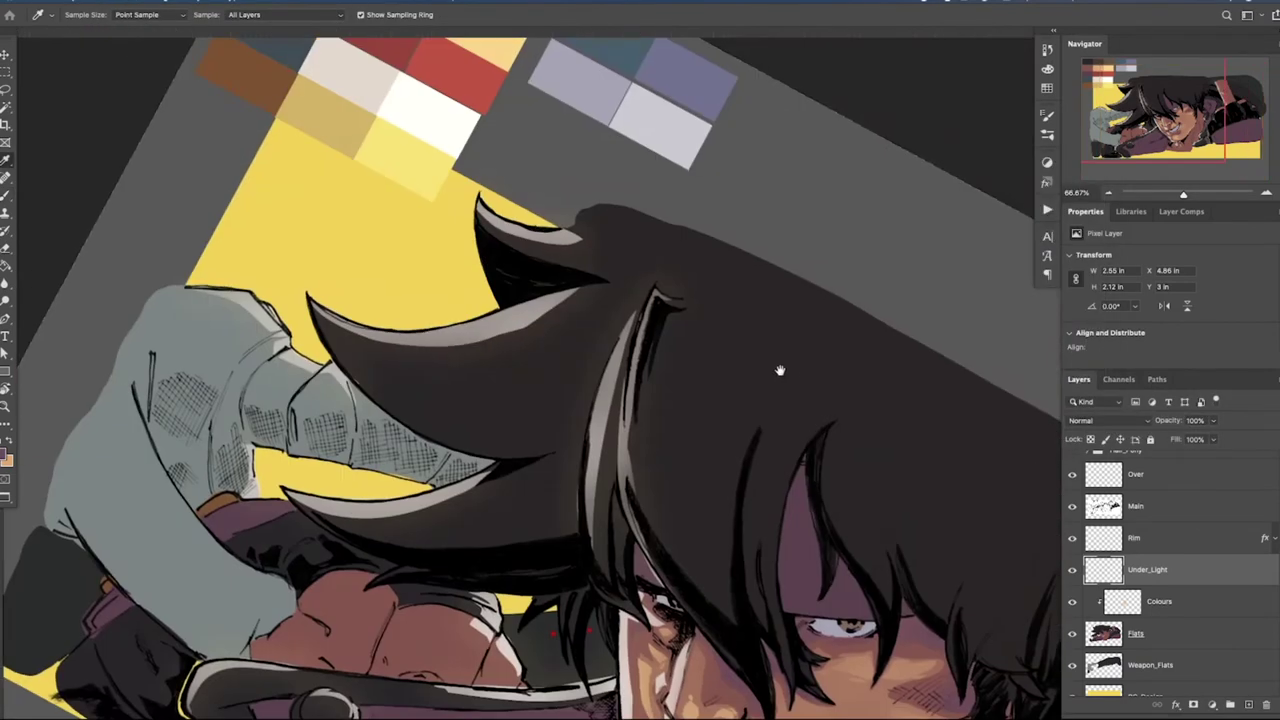
key("r")
key("Escape")
key("super+minus")
key("super+minus")
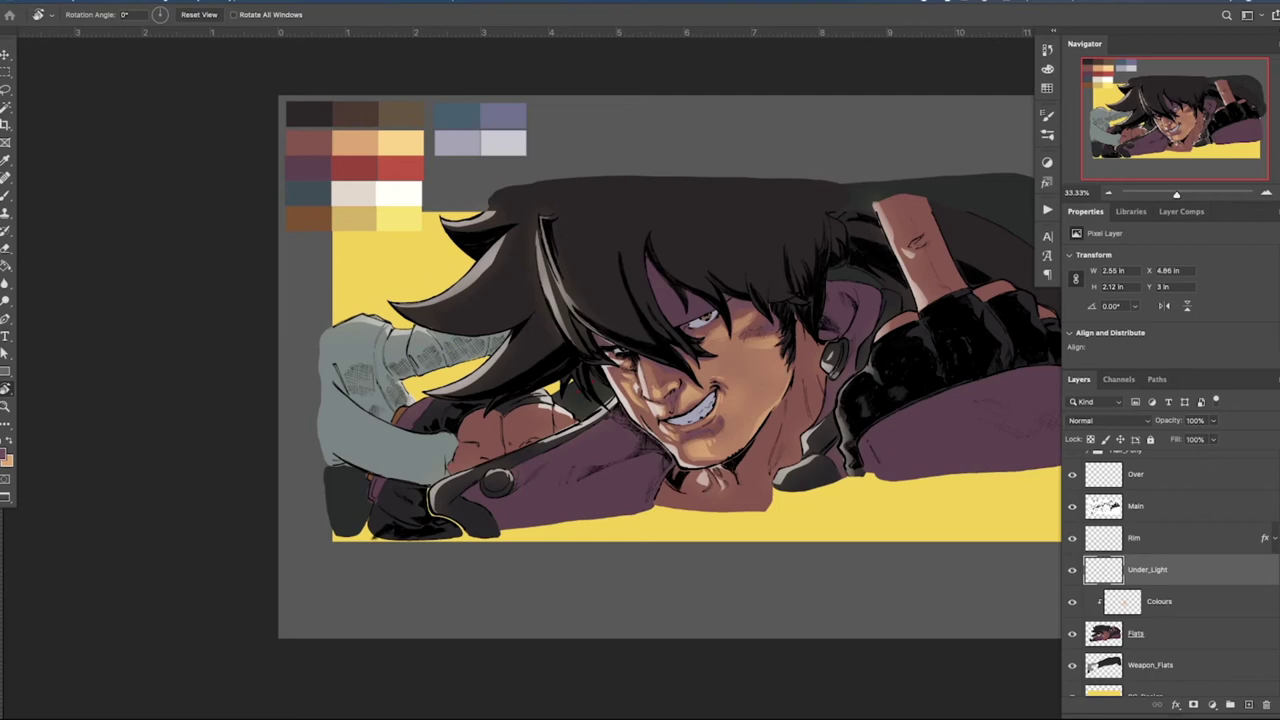
key("m")
left_click_drag(533, 103, 578, 129)
scroll(1150, 560, "up", 10)
left_click(1150, 466)
key("g")
left_click(556, 117)
key("super+d")
Lasso the teeth and the eye white on the Colours layer and brush them with a pale off-white
scroll(1150, 570, "down", 10)
scroll(1150, 570, "up", 2)
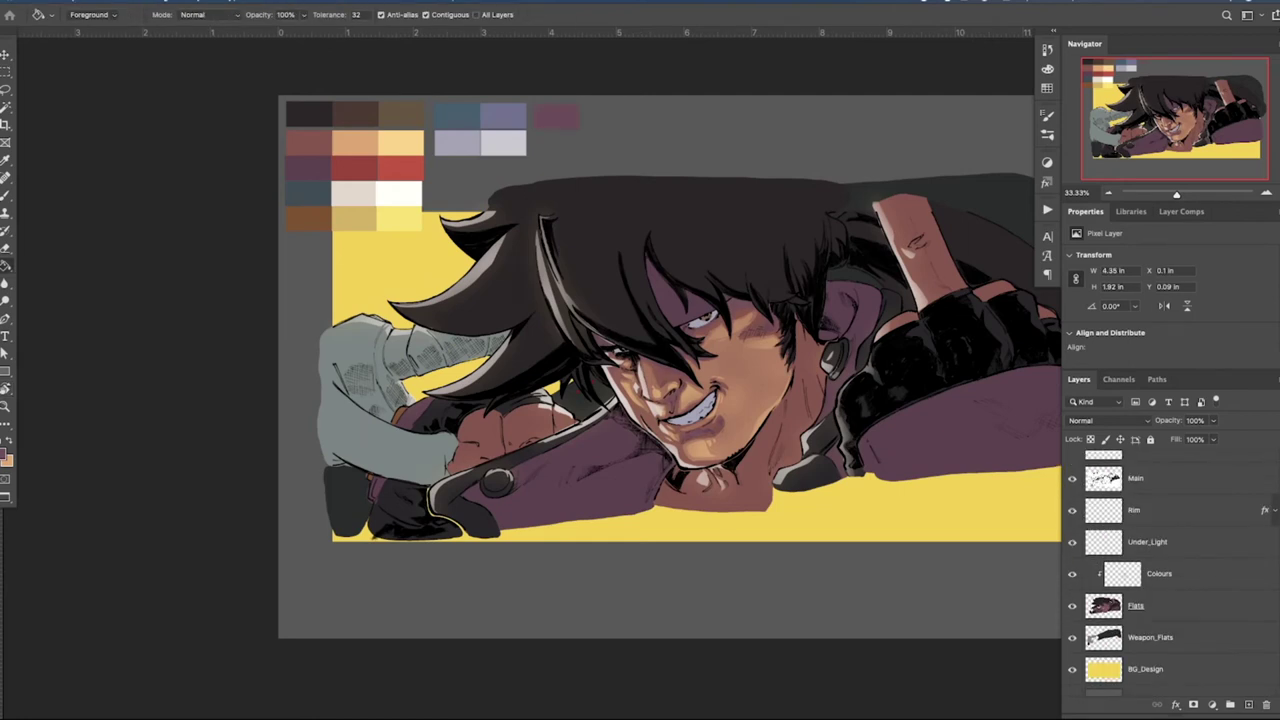
left_click(1160, 574)
left_click(5, 407)
left_click(706, 428)
left_click(706, 428)
left_click(706, 428)
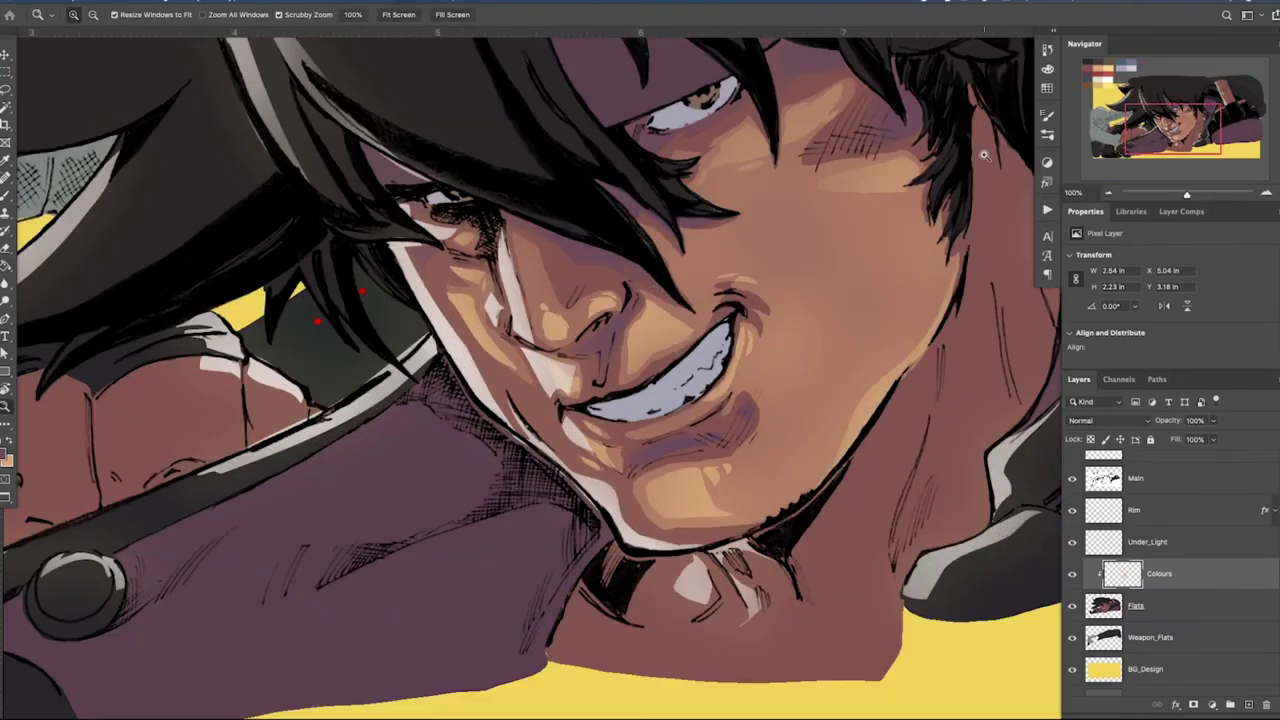
key("l")
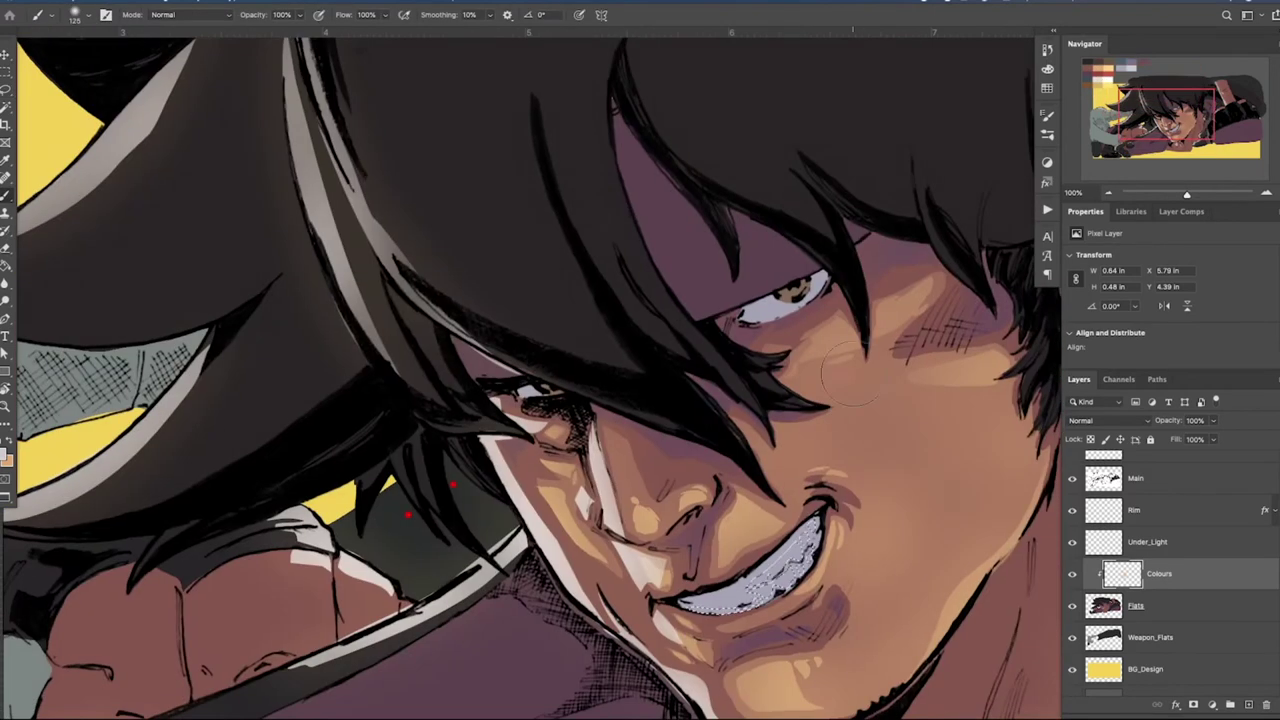
left_click_drag(815, 302, 790, 312)
key("b")
key("super+minus")
key("super+minus")
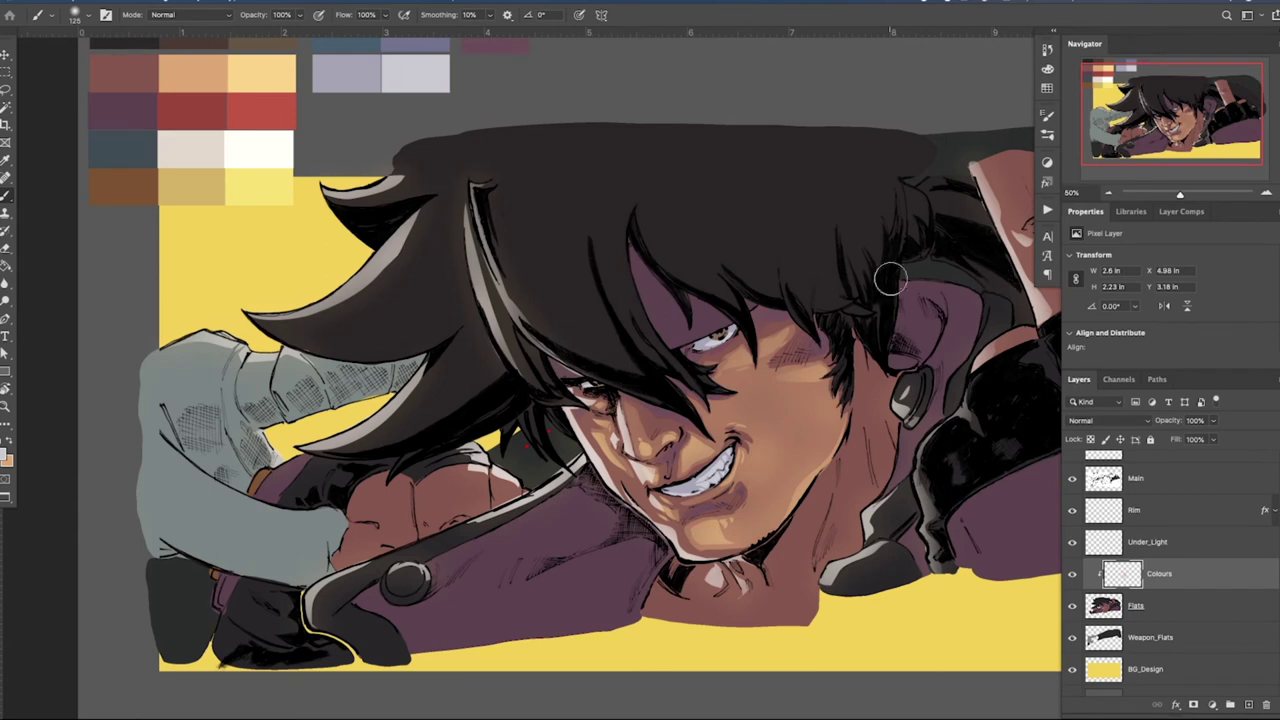
Lasso shapes inside the purple areas above both eyes, brush them with the sampled red swatch, and deselect
key("l")
left_click_drag(667, 301, 662, 305)
mouse_move(672, 303)
left_mouse_down()
mouse_move(648, 277)
mouse_move(690, 474)
mouse_move(702, 468)
left_mouse_up()
key("r")
mouse_move(656, 430)
left_mouse_down()
mouse_move(731, 428)
mouse_move(700, 432)
mouse_move(660, 468)
mouse_move(688, 479)
left_mouse_up()
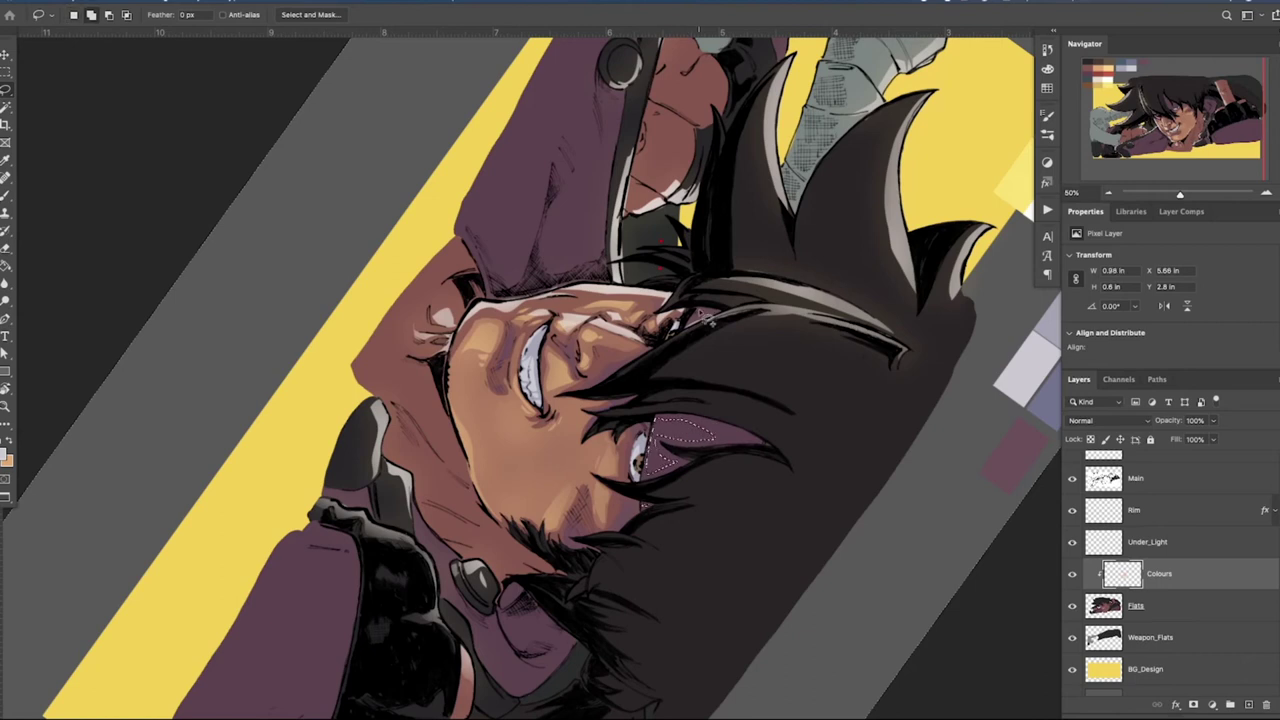
left_click_drag(709, 321, 691, 323)
key("b")
left_click_drag(900, 320, 624, 330)
left_click(818, 224, "alt")
left_click_drag(600, 400, 815, 324)
left_click_drag(650, 239, 631, 361)
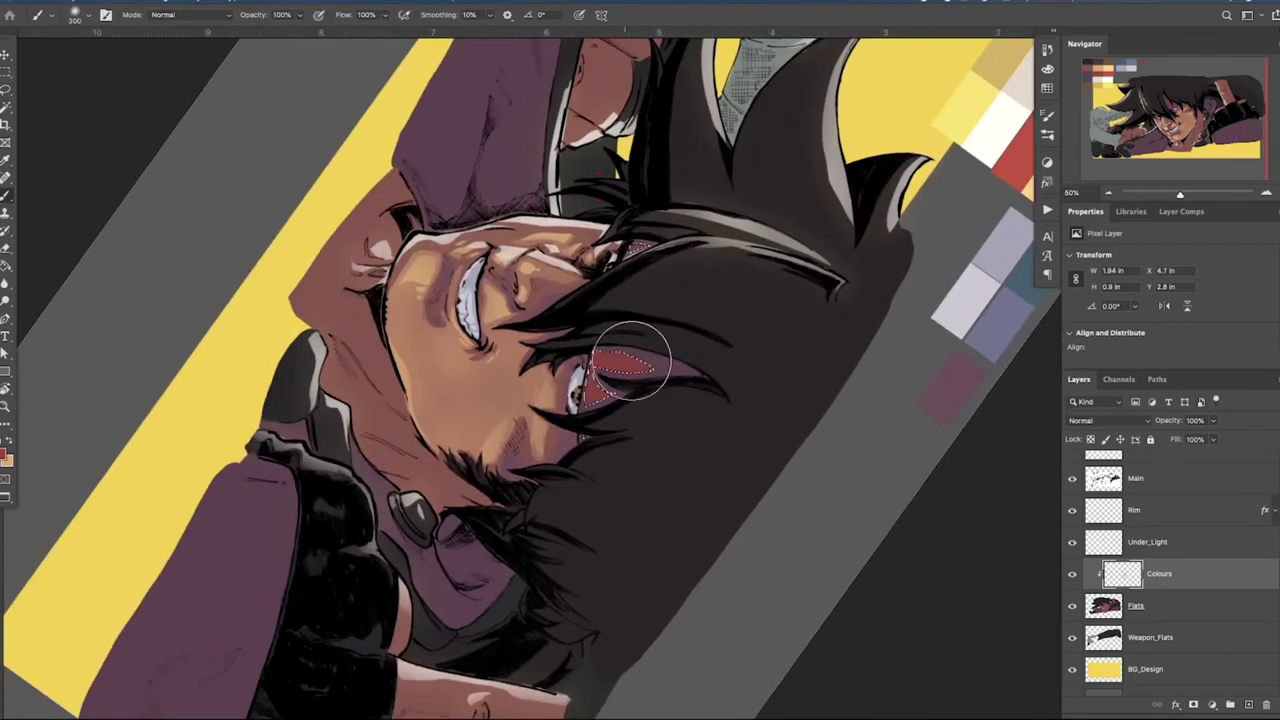
key("ctrl+d")
Refine the tip of the red patch above the eye with a small lassoed shape brushed in red, and deselect
key("l")
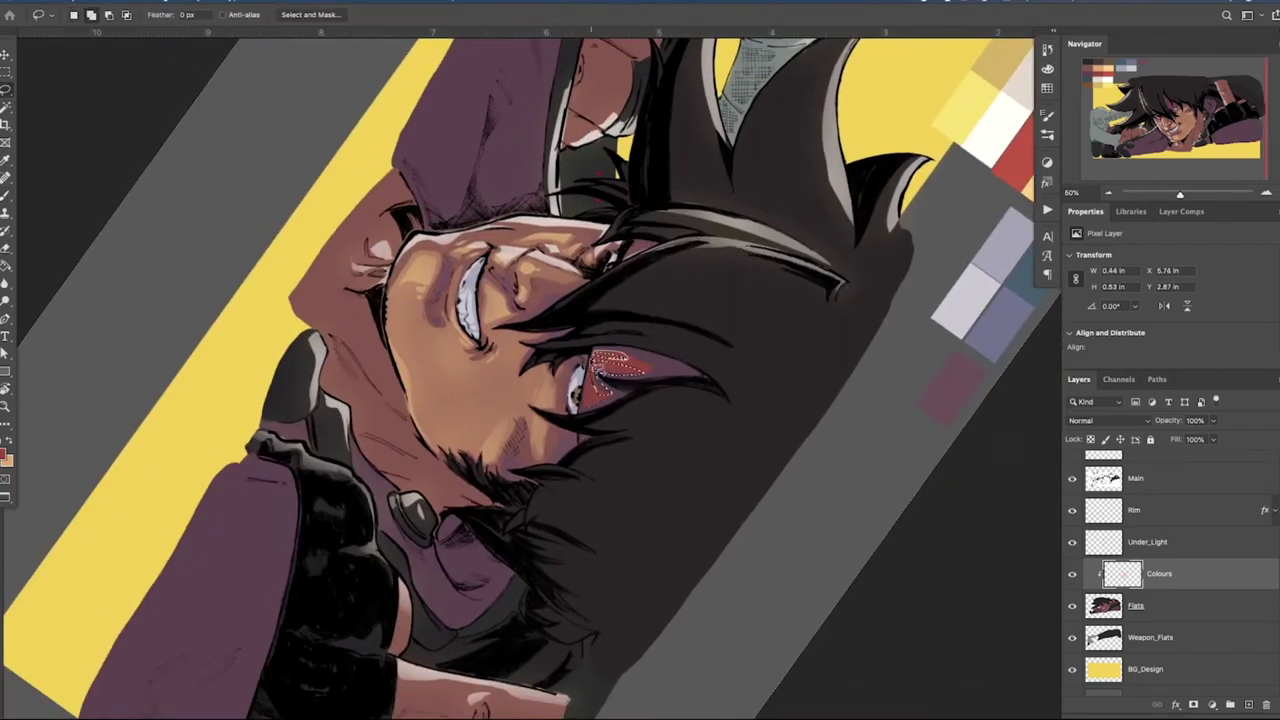
scroll(594, 363, "up", 3)
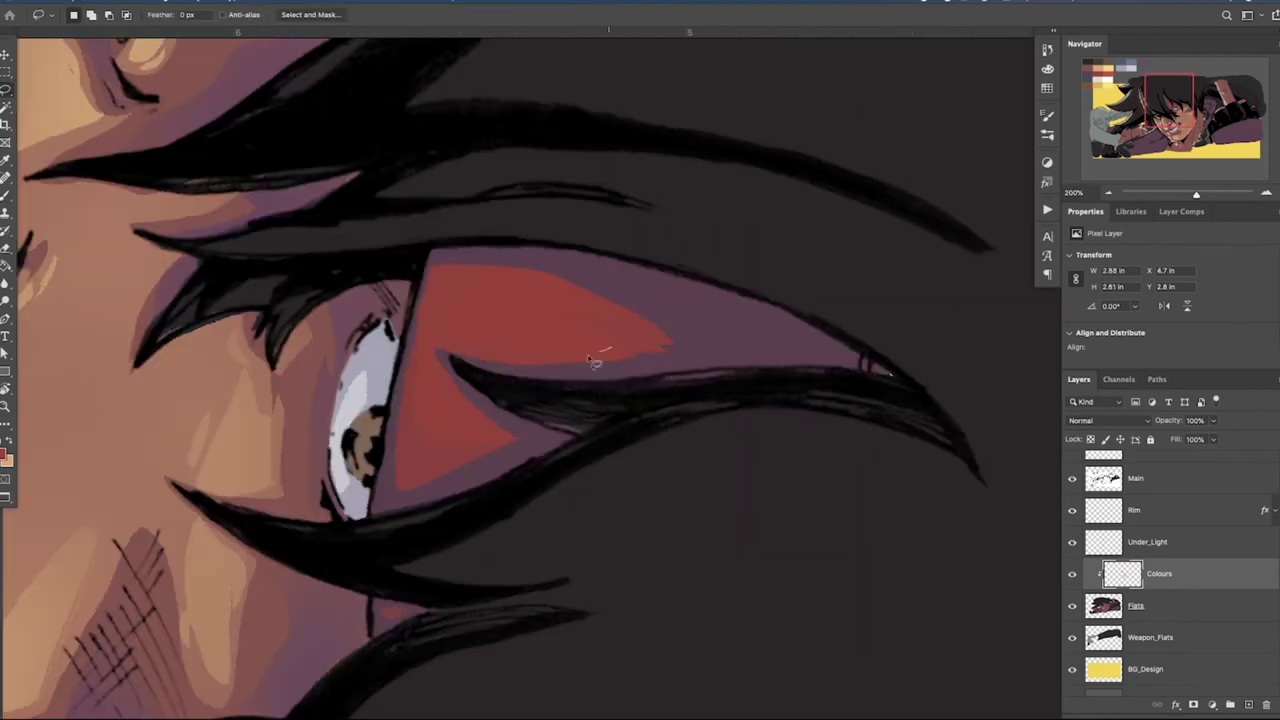
left_click_drag(671, 343, 632, 345)
key("b")
left_click_drag(569, 363, 674, 345)
key("ctrl+d")
scroll(673, 335, "down", 4)
key("r")
key("Escape")
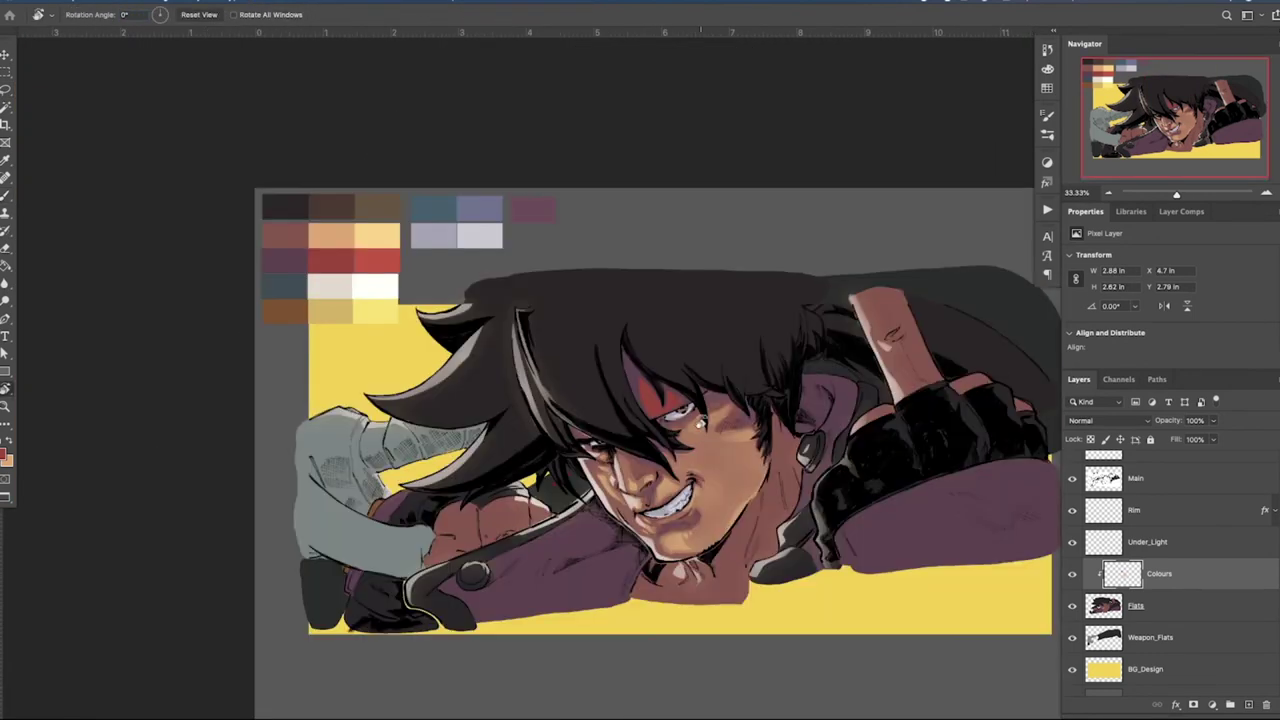
Lasso light-catching shapes along the neck and across the collarbone area on the Colours layer
key("b")
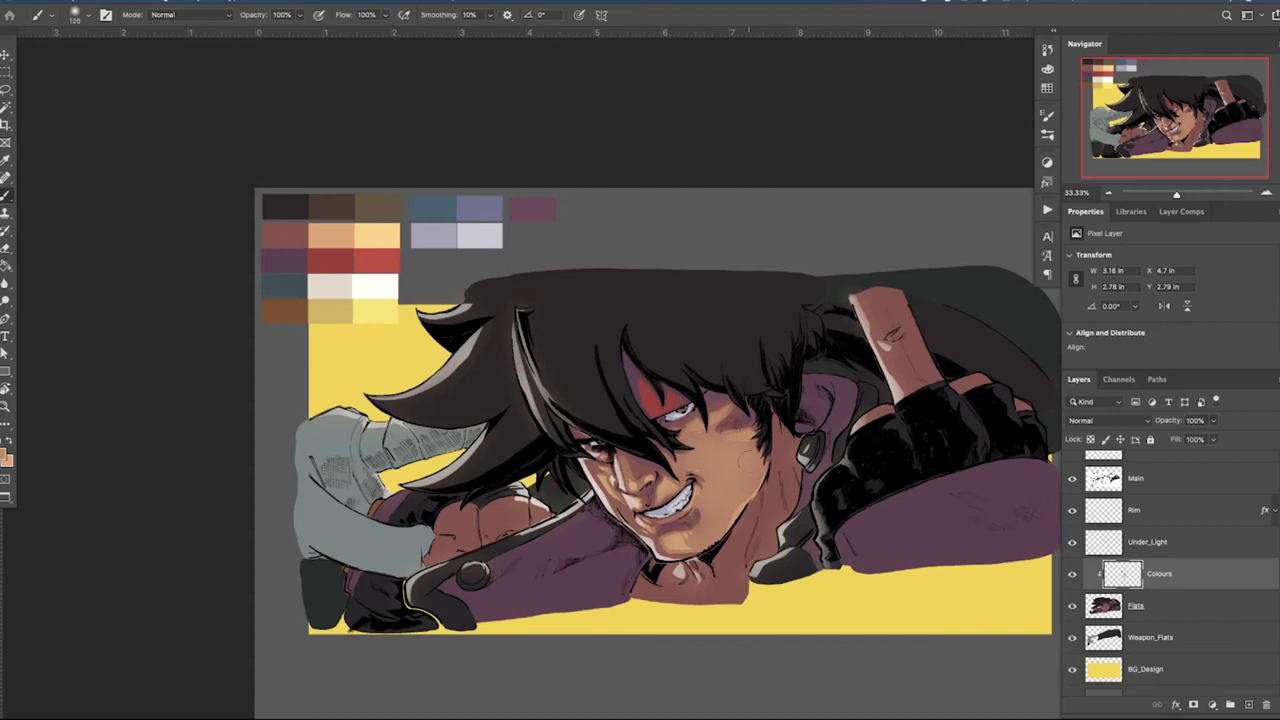
key("l")
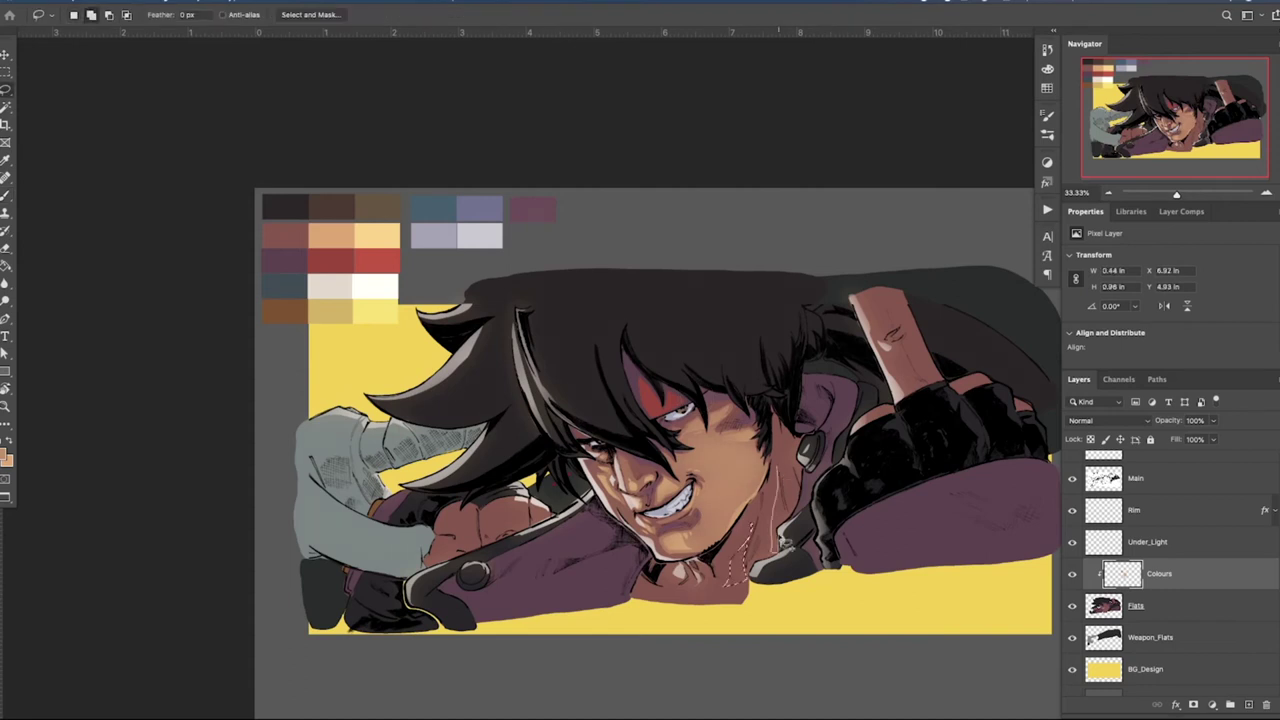
scroll(776, 468, "up", 3)
scroll(924, 428, "down", 1)
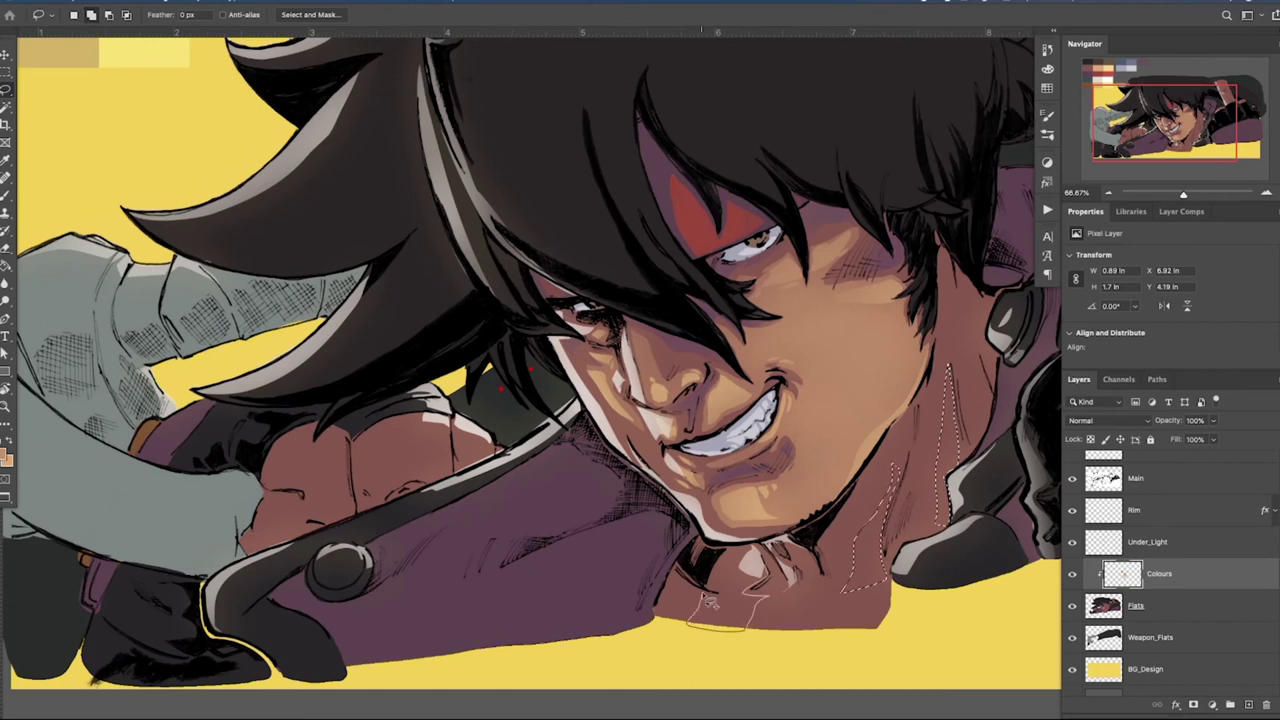
left_click_drag(706, 600, 840, 560)
left_click_drag(899, 610, 895, 600)
left_click_drag(974, 470, 950, 474)
Sample the tan skin swatch from the palette, brush it softly into the lassoed neck shapes with a much larger brush, and deselect
key("b")
left_click_drag(550, 348, 793, 653)
left_click(314, 199, "alt")
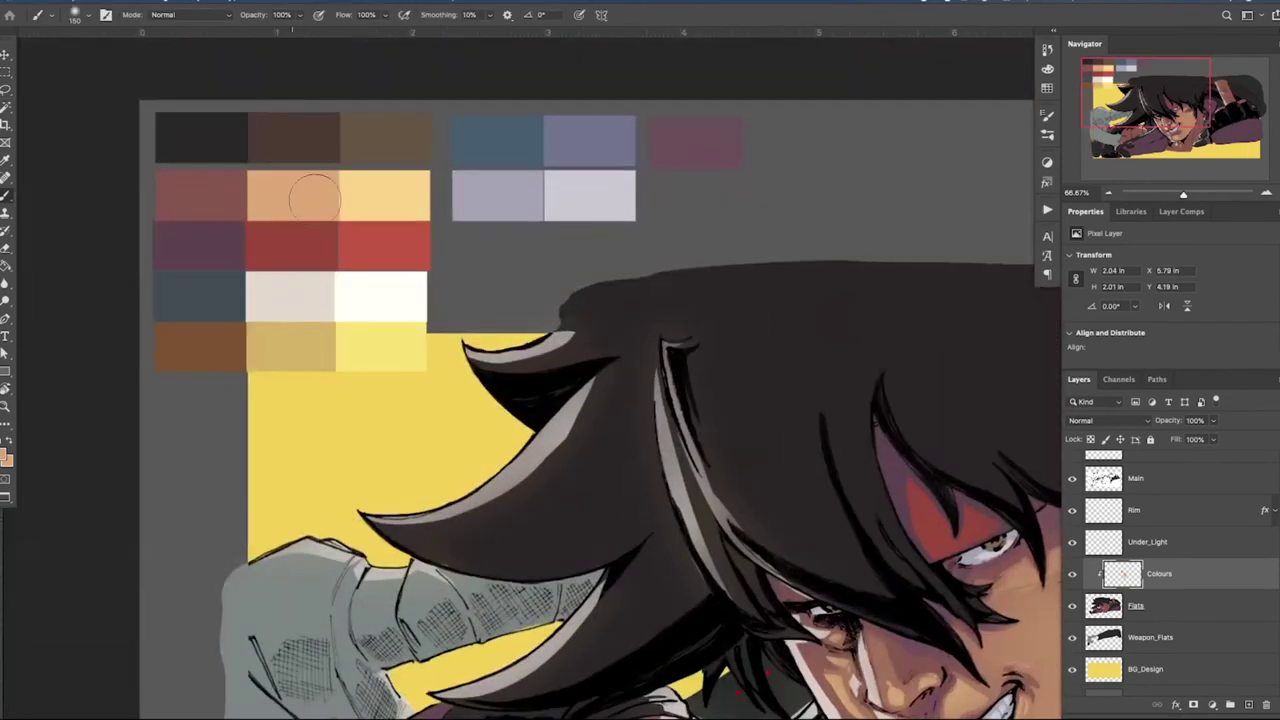
left_click_drag(685, 335, 642, 277)
left_click_drag(800, 630, 704, 214)
mouse_move(822, 455)
left_mouse_down()
mouse_move(904, 457)
mouse_move(974, 400)
left_mouse_up()
left_click_drag(974, 400, 748, 576)
key("bracketright")
key("bracketright")
key("bracketright")
key("bracketright")
key("bracketright")
key("bracketright")
key("bracketright")
key("bracketright")
key("bracketright")
key("bracketright")
key("bracketright")
left_click_drag(857, 588, 933, 559)
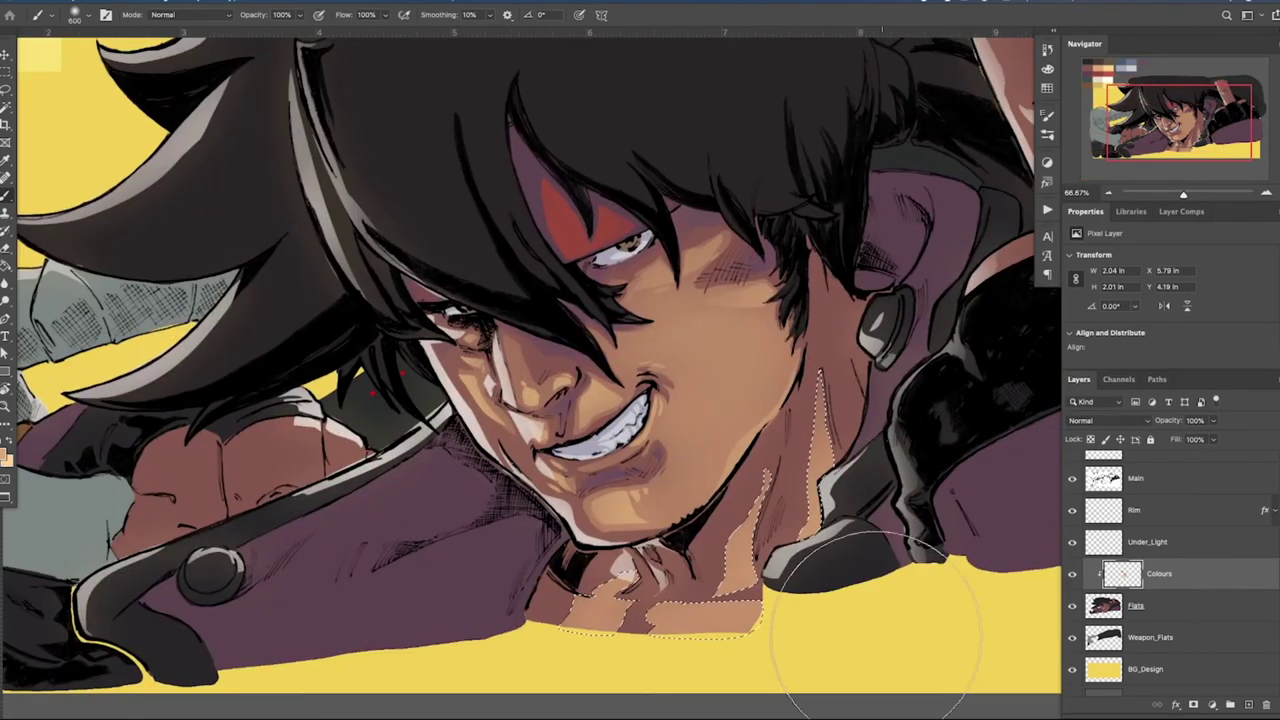
left_click_drag(880, 620, 918, 436)
left_click_drag(659, 530, 829, 523)
key("ctrl+d")
Lasso smaller highlight shapes on the neck and collarbone, brush them with the pale yellow skin tone, and deselect
key("l")
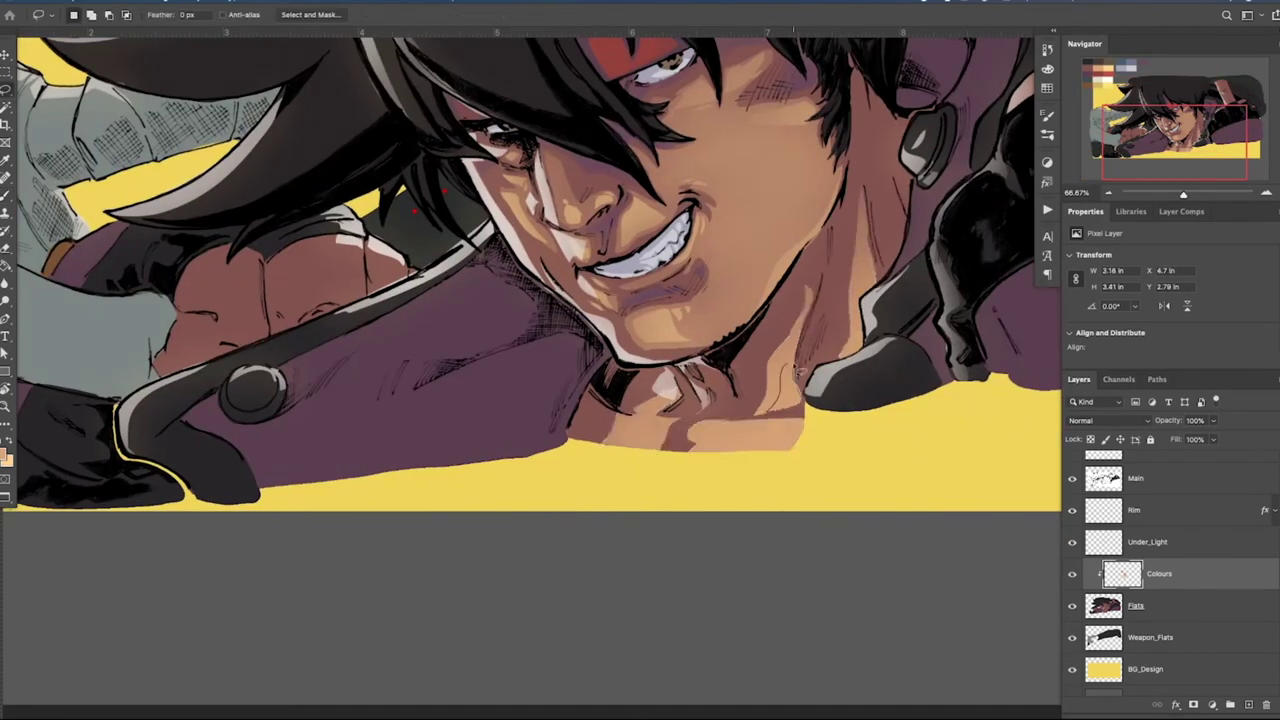
left_click_drag(796, 370, 677, 398)
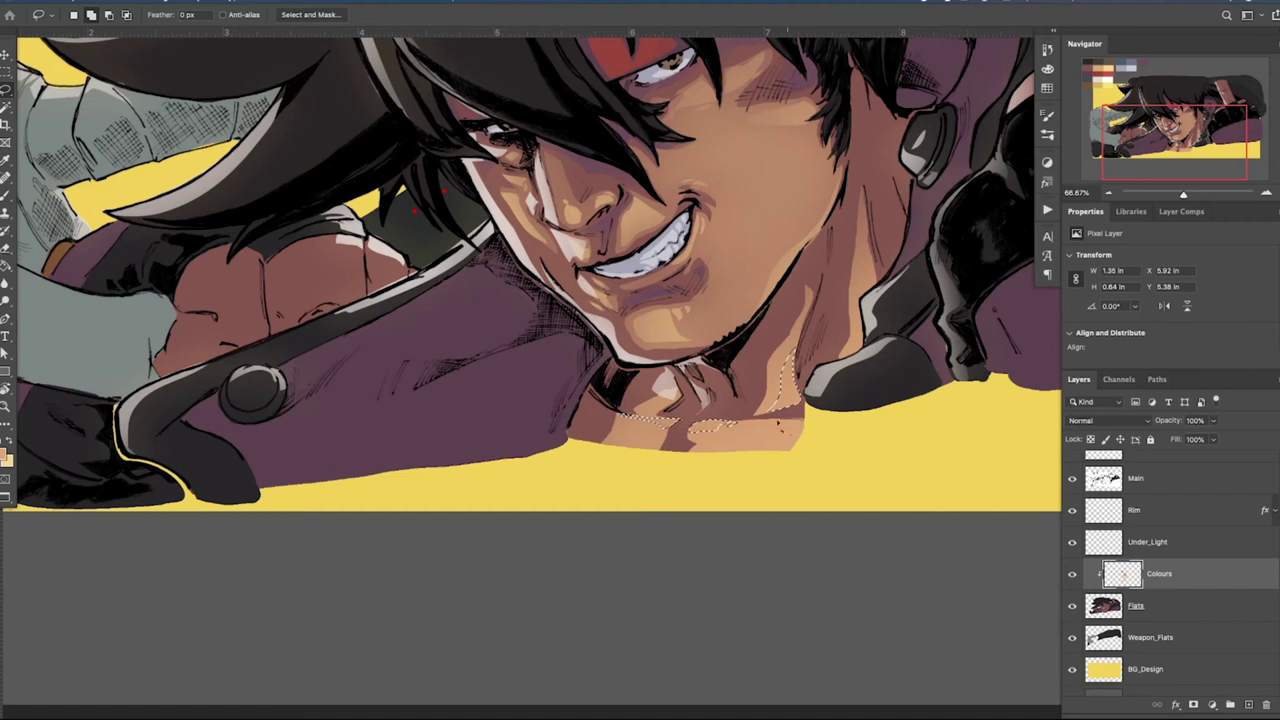
mouse_move(655, 453)
left_mouse_down()
mouse_move(634, 434)
mouse_move(717, 457)
mouse_move(785, 380)
left_mouse_up()
key("b")
key("ctrl+d")
Lasso small highlight shapes along the nose and brush them with a pale yellow skin tone
key("l")
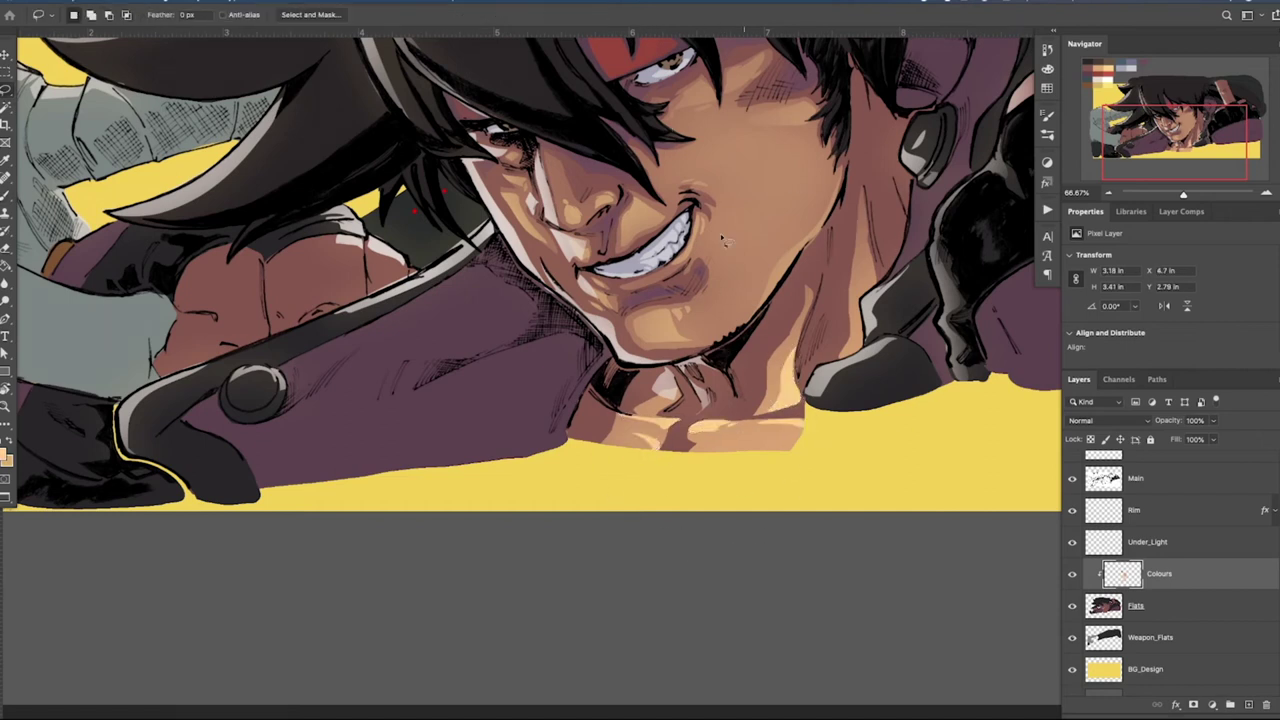
key("b")
key("l")
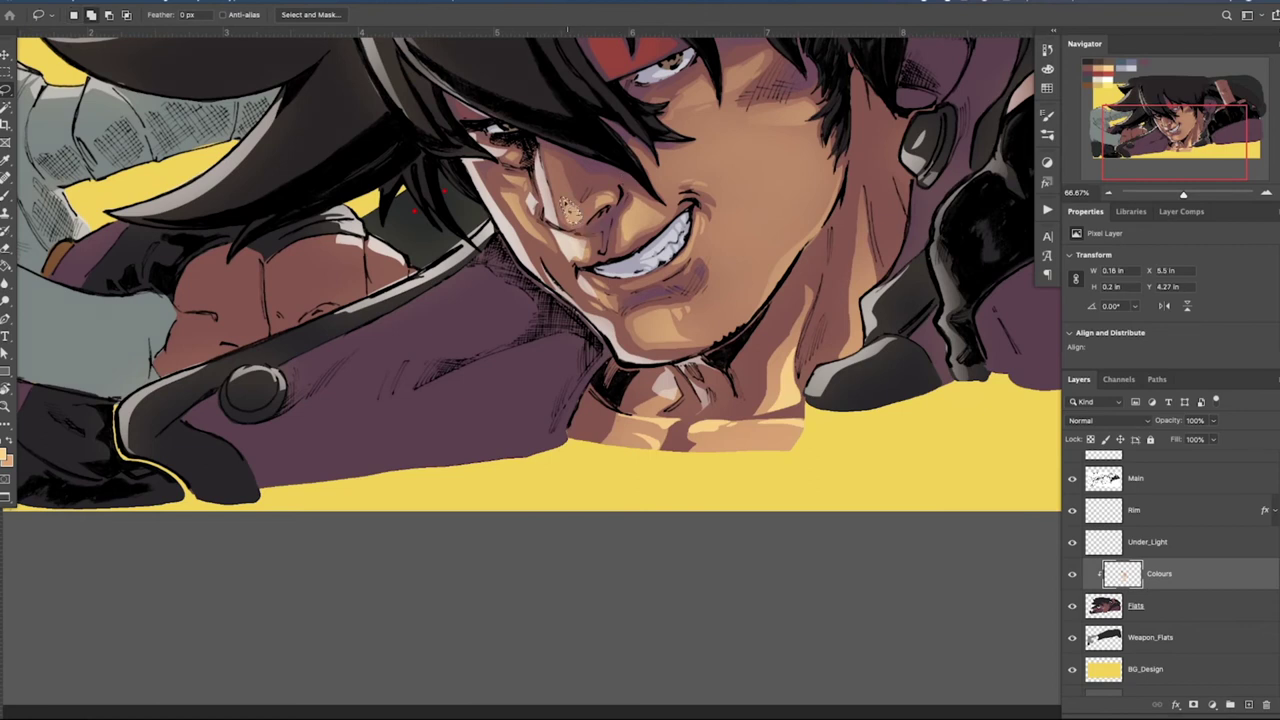
key("b")
key("b")
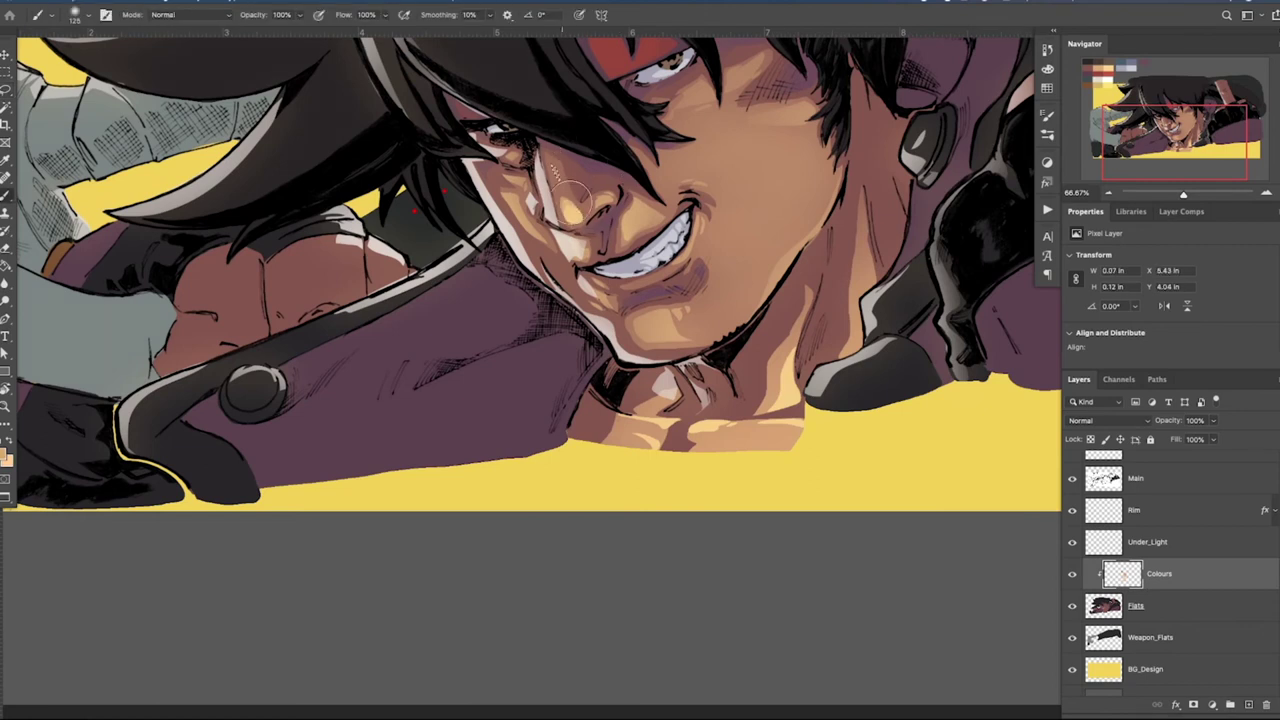
Adjust the pale yellow foreground colour and the brush settings, and paint fine highlight strokes around the eye, cheek and mouth
key("x")
left_click(5, 455)
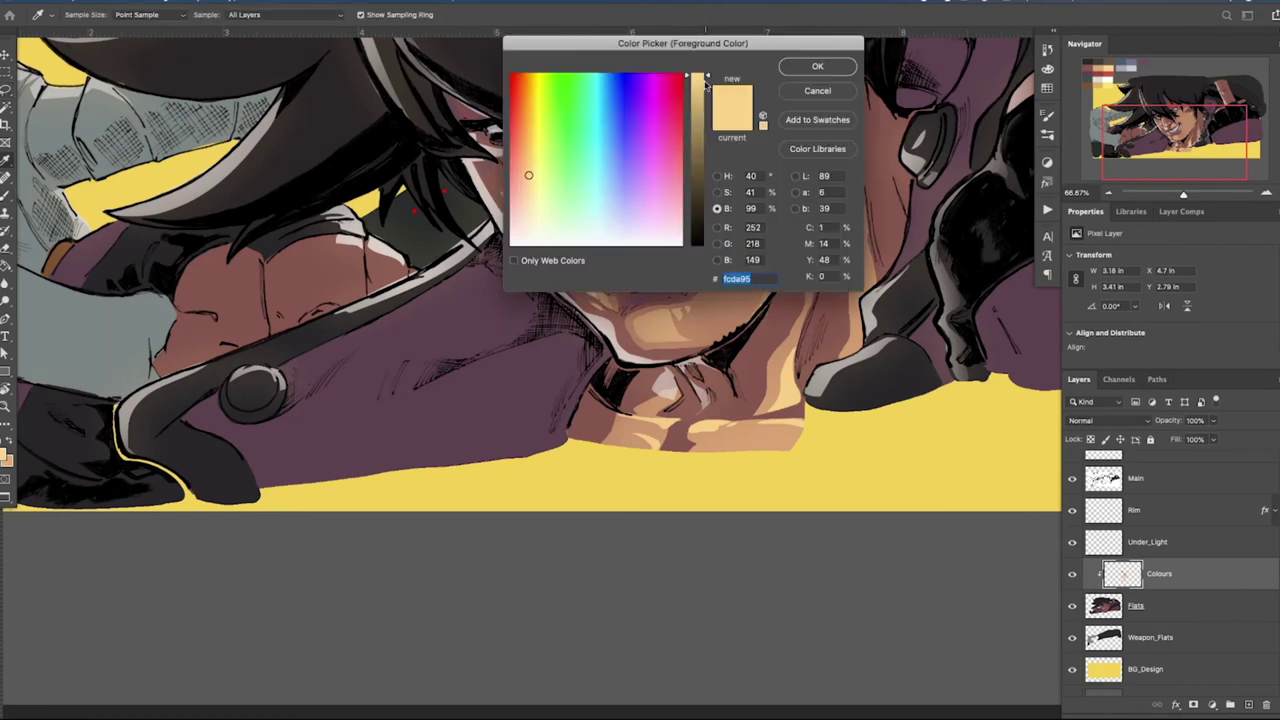
left_click(817, 66)
left_click(1047, 135)
left_click(854, 166)
left_click(1047, 134)
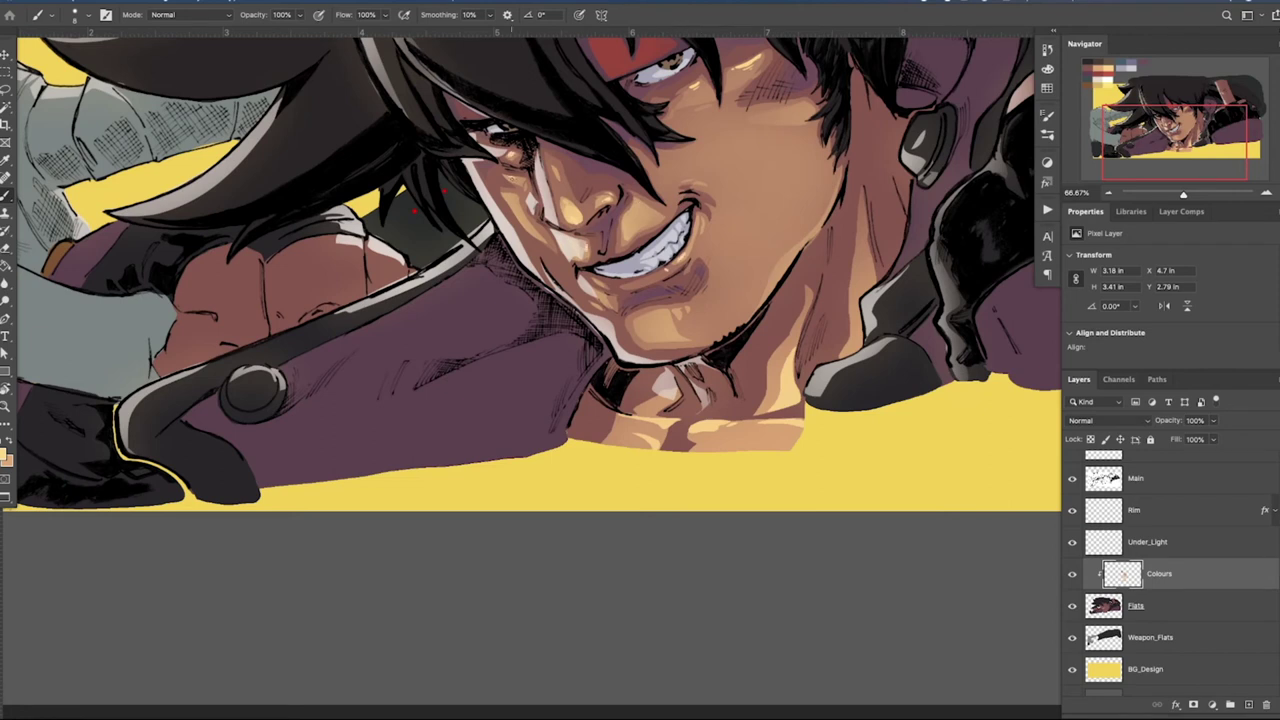
key("ctrl+minus")
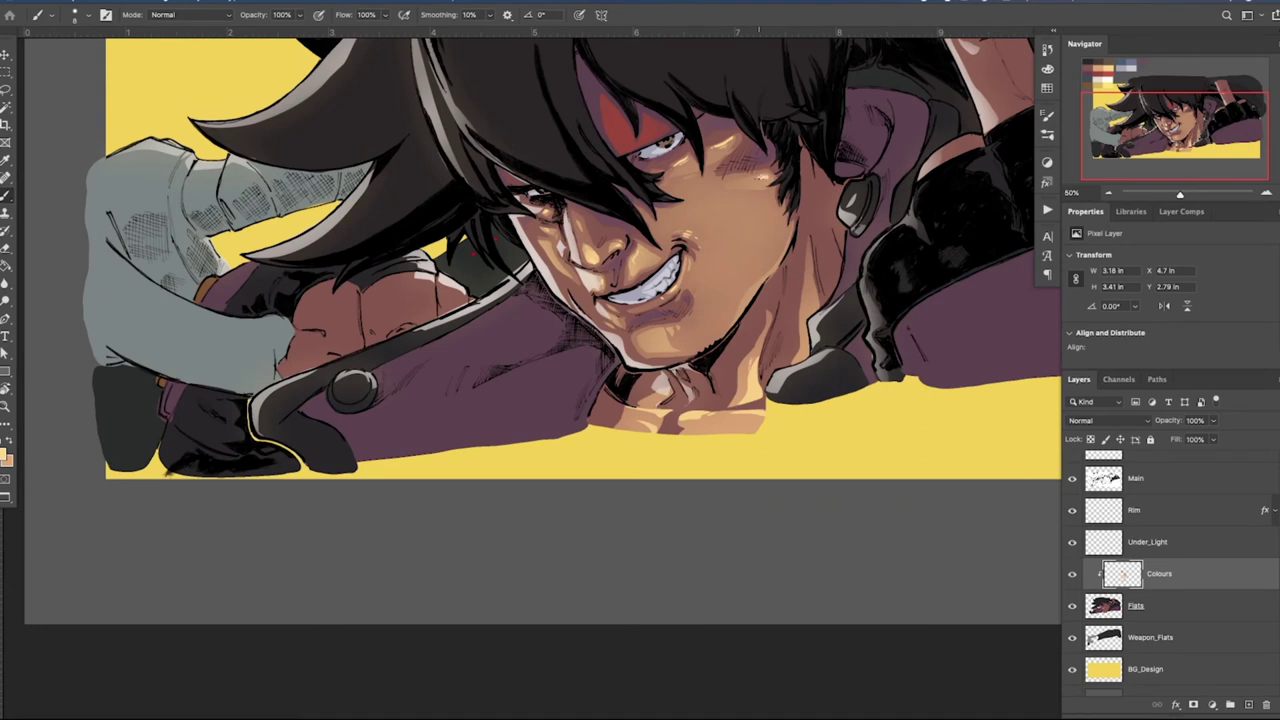
key("r")
mouse_move(872, 80)
left_mouse_down()
mouse_move(858, 671)
mouse_move(867, 665)
left_mouse_up()
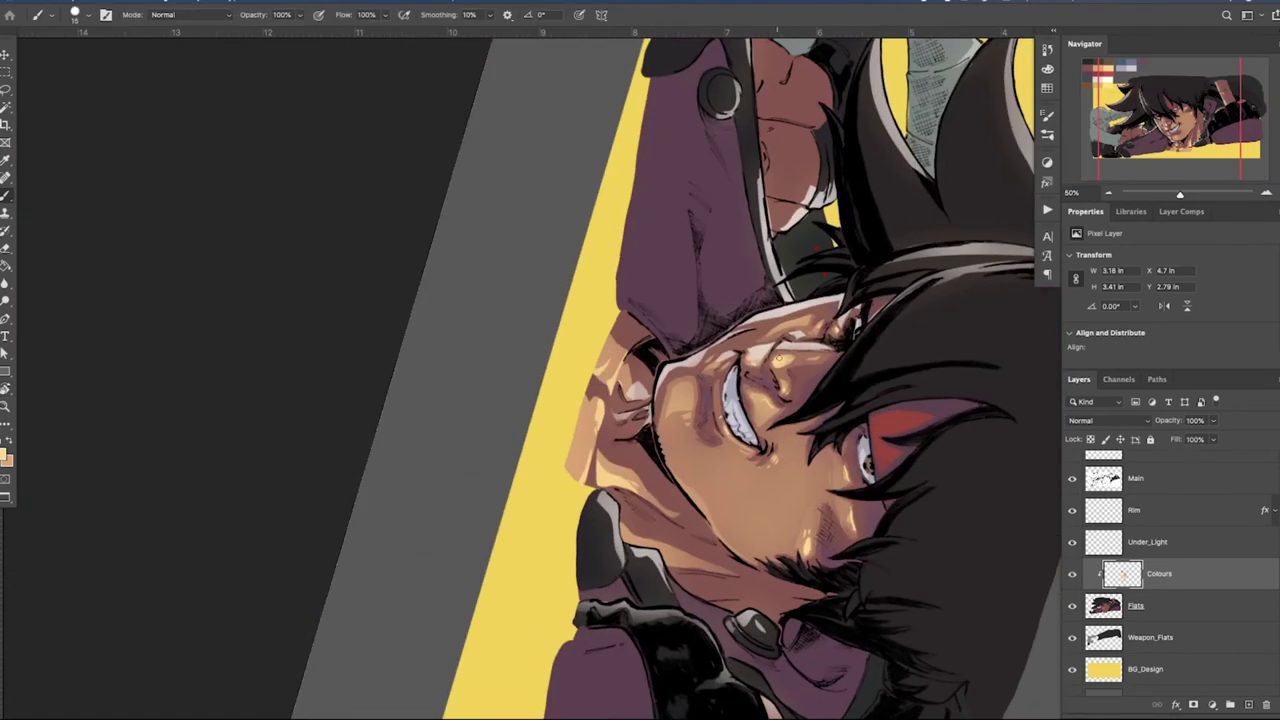
Select the Under_Light layer and lasso shadow shapes beneath the jaw, down the throat and along the side of the neck
key("r")
left_click_drag(995, 298, 510, 75)
key("l")
left_click(1142, 543)
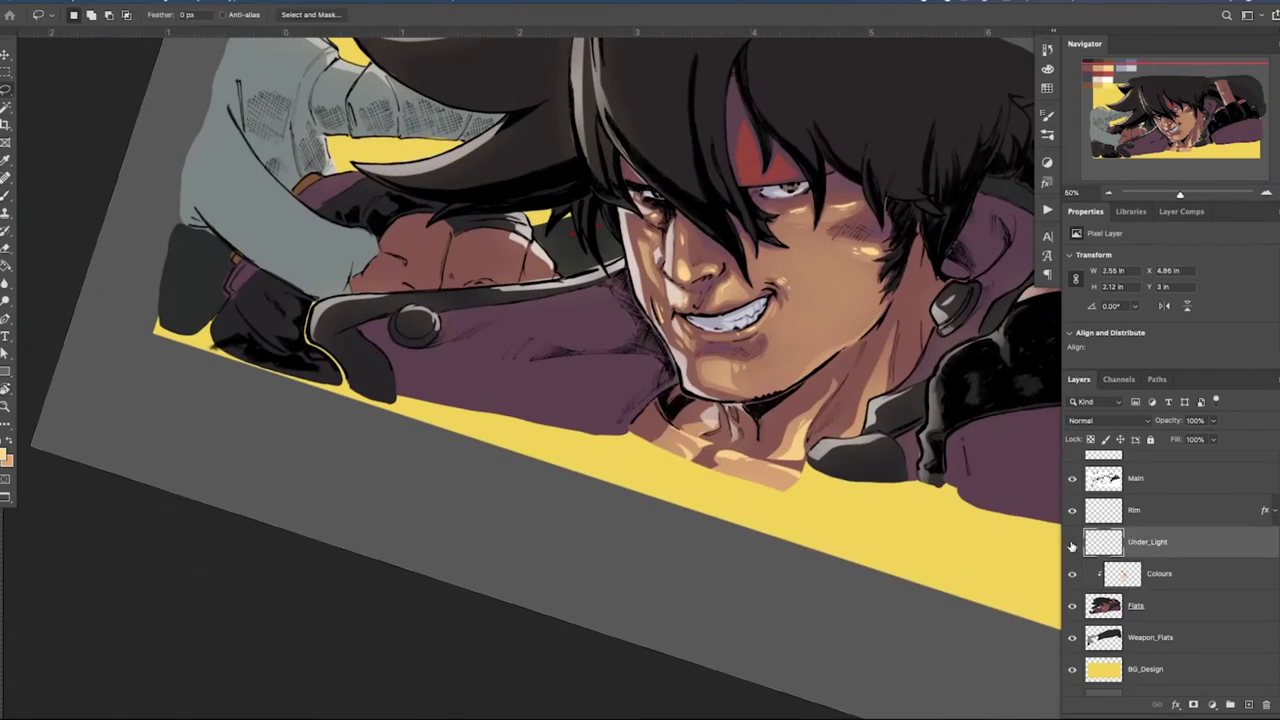
left_click_drag(680, 390, 692, 395)
left_click_drag(839, 355, 757, 432)
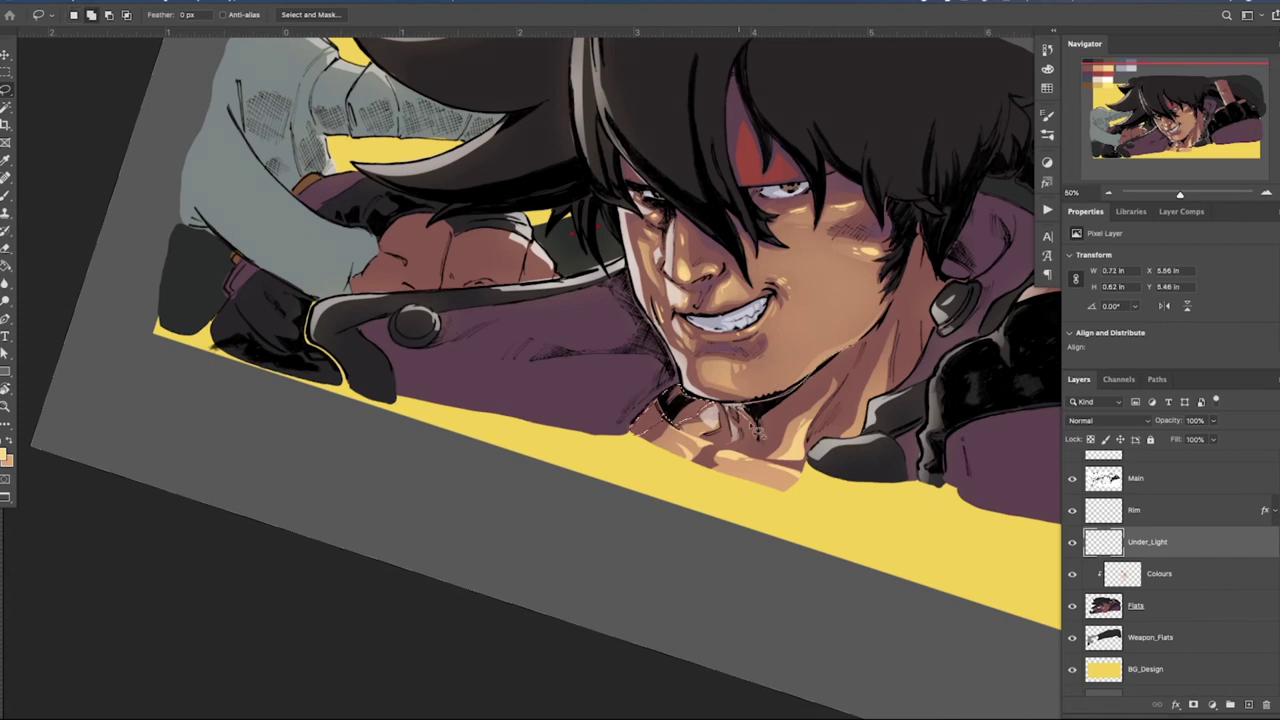
mouse_move(840, 385)
left_mouse_down()
mouse_move(905, 290)
mouse_move(930, 300)
left_mouse_up()
mouse_move(738, 438)
left_mouse_down()
mouse_move(708, 466)
mouse_move(840, 378)
left_mouse_up()
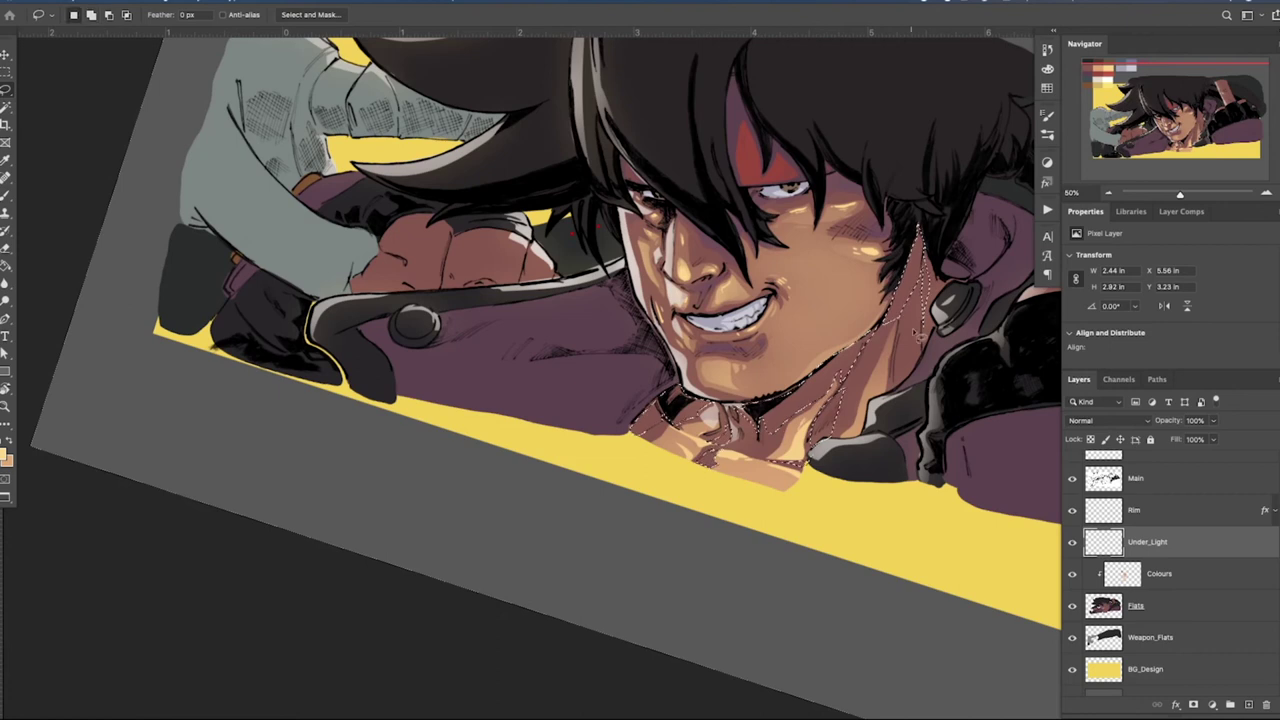
Sample a colour from the neck, adjust the brush settings, shade the lassoed neck shapes softly, and deselect
key("b")
left_click(905, 325, "alt")
left_click_drag(912, 244, 919, 266)
left_click(1049, 138)
left_click(950, 202)
mouse_move(720, 465)
left_mouse_down()
mouse_move(863, 407)
mouse_move(805, 409)
left_mouse_up()
key("super+d")
Lasso shadow shapes below and beside both eyes on the Under_Light layer, brush them with the mauve tone, and deselect
key("l")
left_click_drag(834, 204, 862, 206)
left_click_drag(755, 212, 812, 226)
left_click_drag(800, 228, 782, 231)
left_click_drag(642, 219, 654, 226)
key("b")
left_click_drag(806, 218, 700, 219)
key("super+d")
Lasso both irises, brush them with a grey-brown tone on the Colours layer, and deselect before outlining a small shape in the shaded eye
key("super+plus")
key("super+plus")
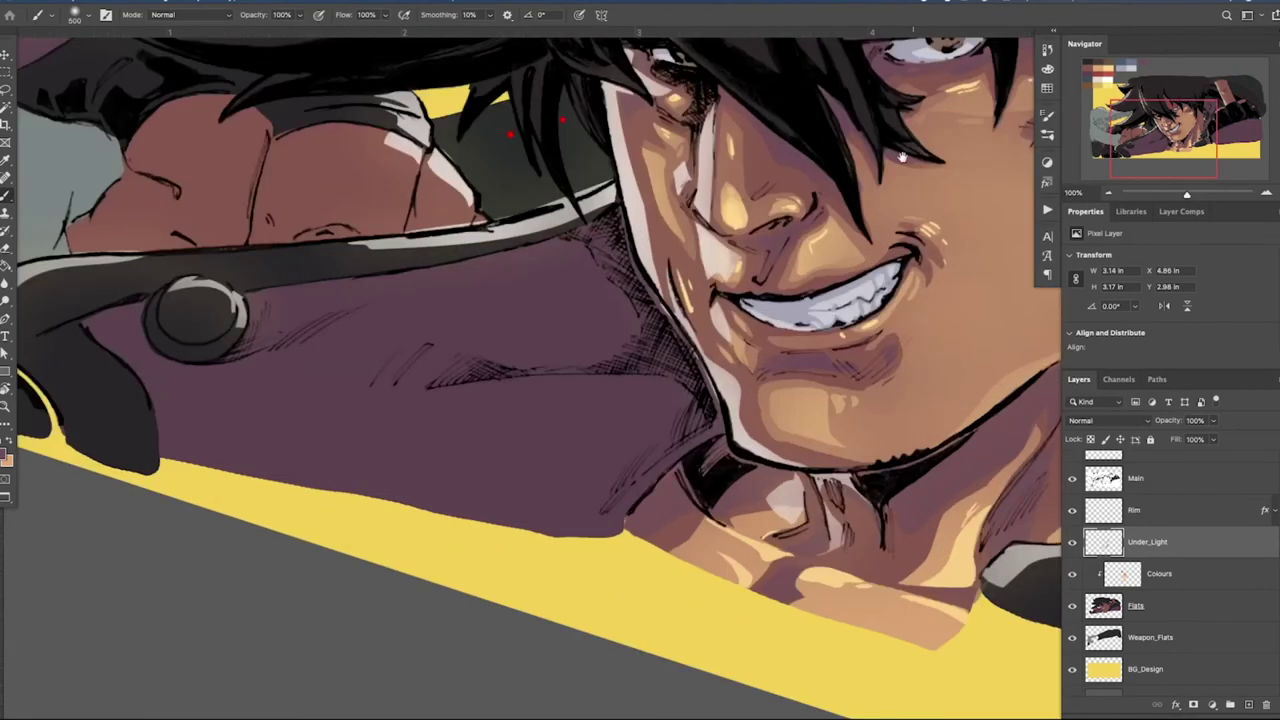
left_click_drag(1030, 88, 920, 332)
key("l")
key("b")
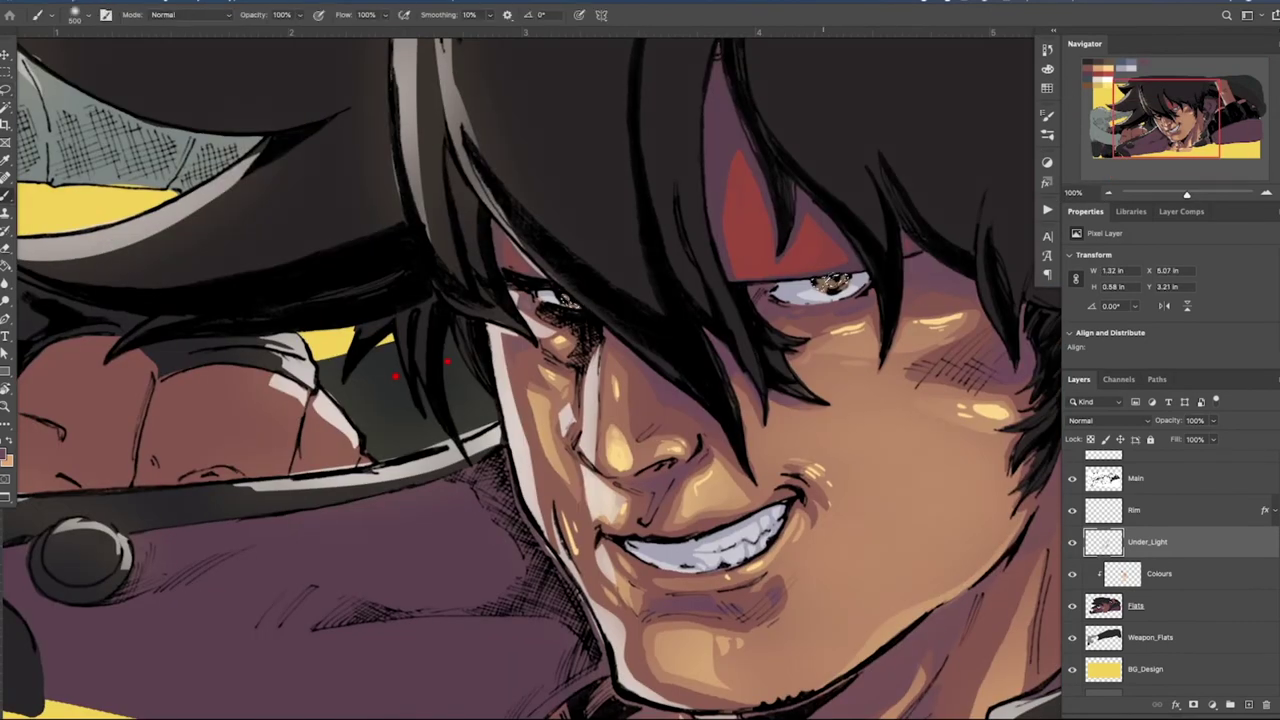
left_click(1200, 574)
key("super+d")
key("l")
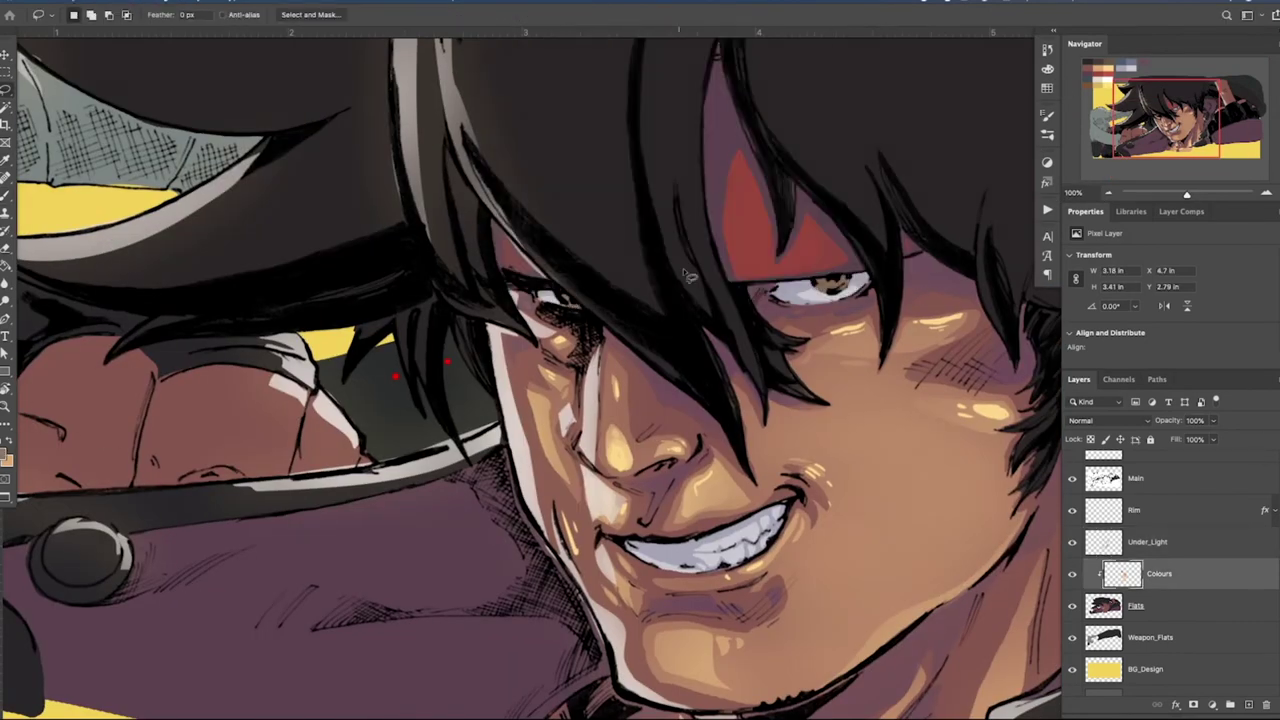
left_click_drag(566, 298, 576, 306)
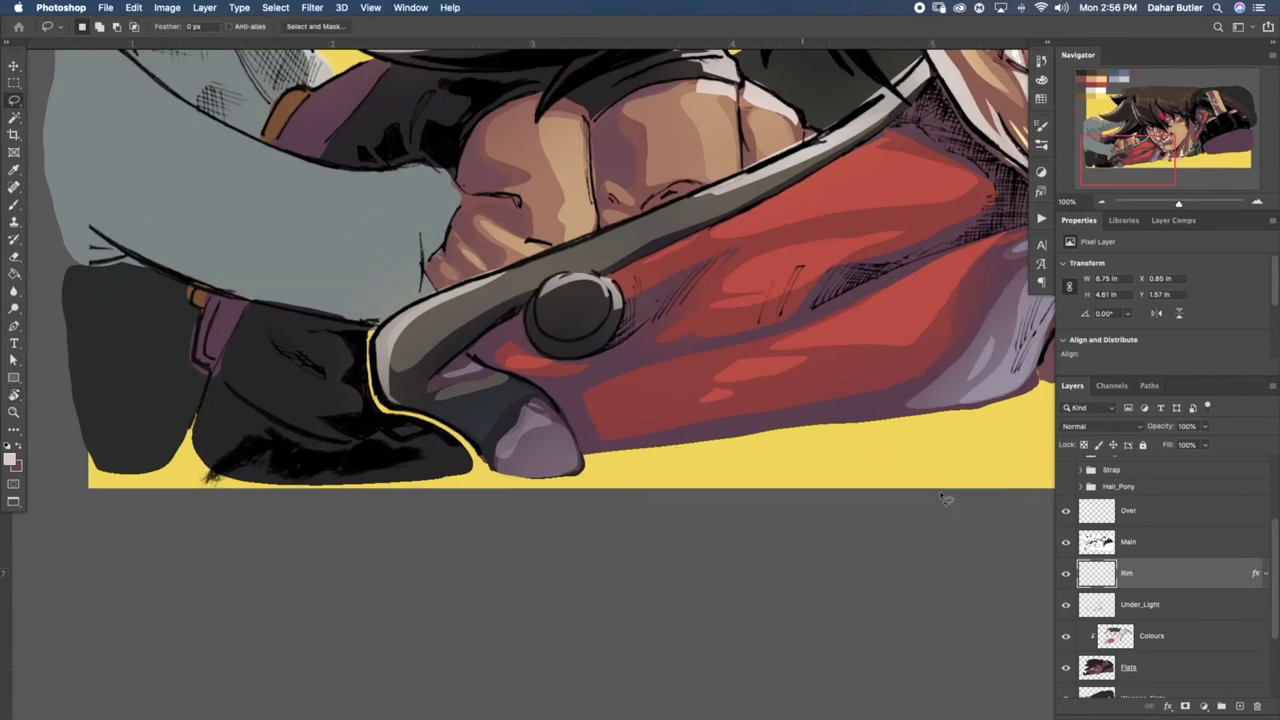
Lasso under-light shapes on the collar's round button on the Under_Light layer and shade them with blue
mouse_move(437, 380)
left_mouse_down()
mouse_move(416, 416)
mouse_move(483, 469)
mouse_move(424, 411)
left_mouse_up()
mouse_move(613, 325)
left_mouse_down()
mouse_move(600, 348)
mouse_move(612, 343)
mouse_move(598, 322)
left_mouse_up()
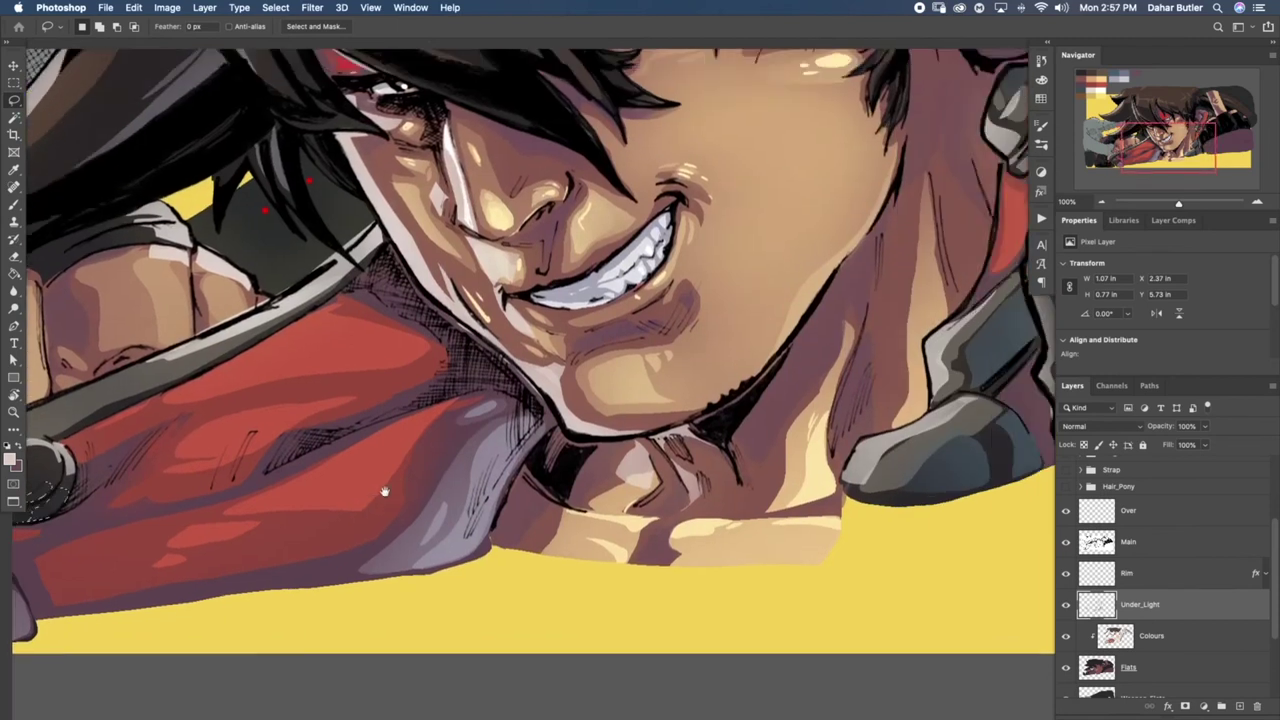
scroll(712, 155, "right", 5)
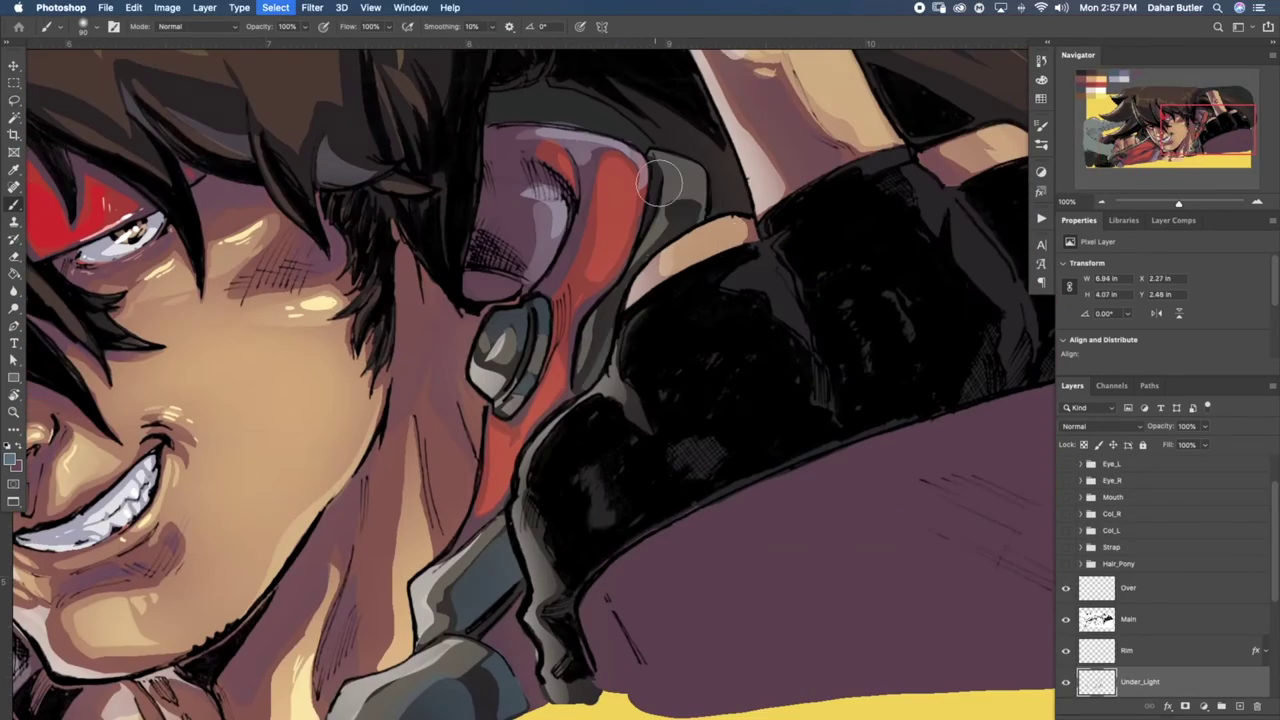
Adjust the brush settings and pick a brighter, lighter red as the foreground colour for the collar highlights
left_click(1041, 143)
left_click(1042, 145)
left_click(9, 459)
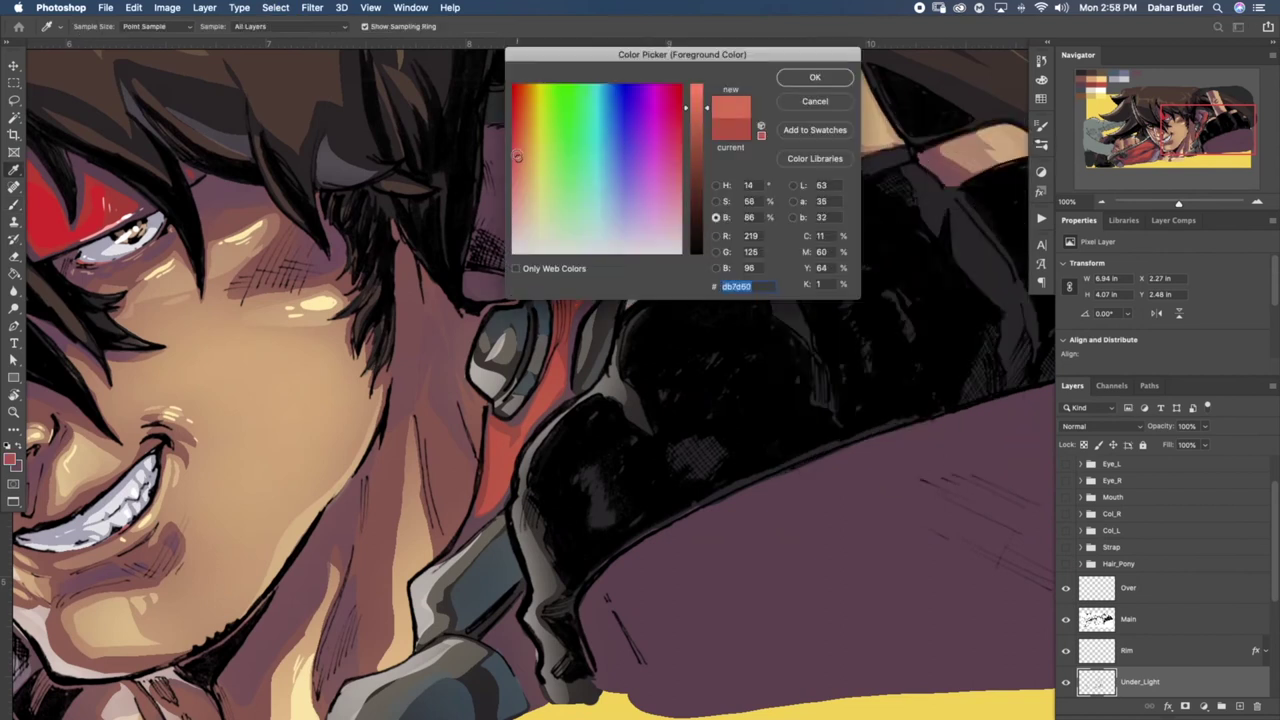
left_click(823, 77)
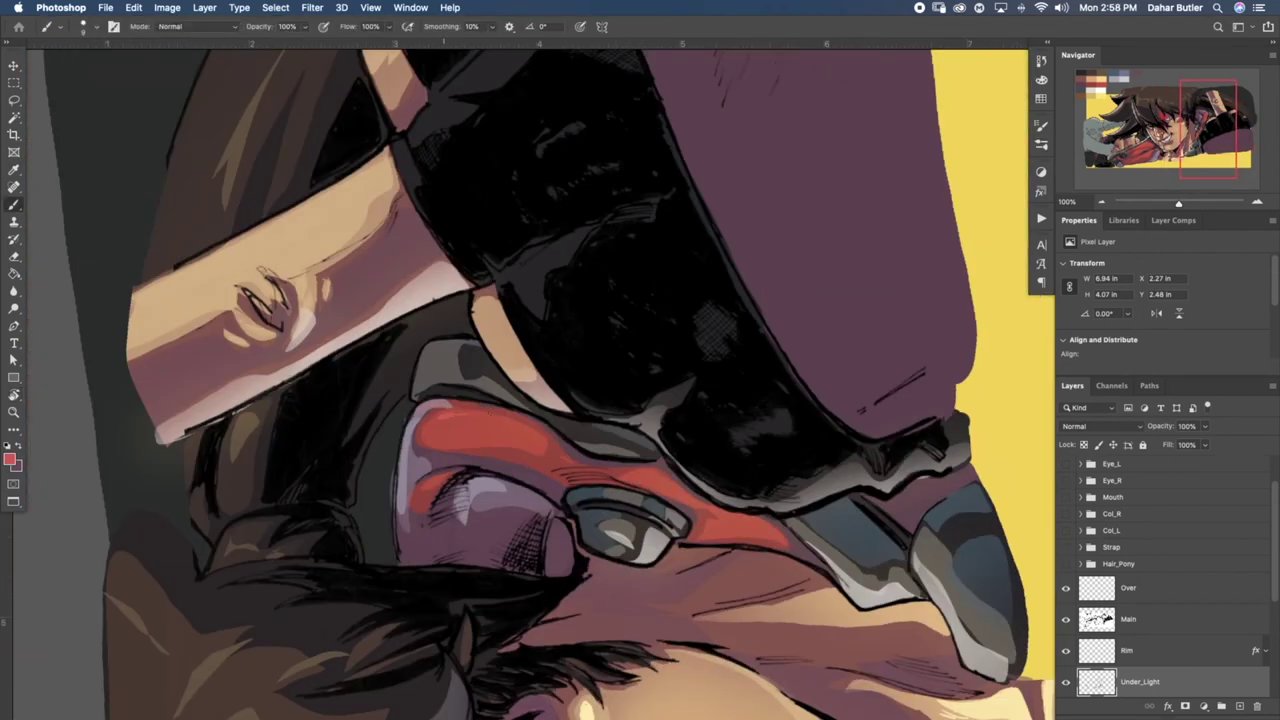
scroll(698, 300, "down", 5)
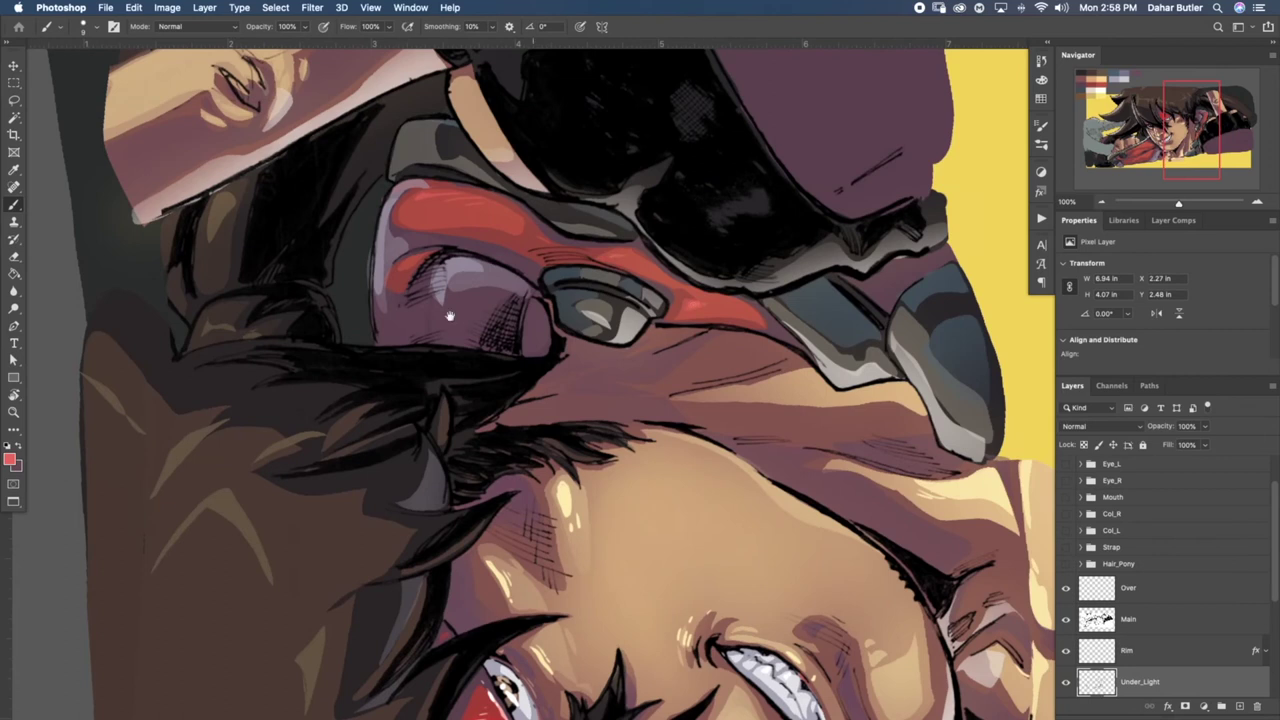
Brush fine light-red highlight strokes along the folds of the red front collar on the Under_Light layer
key("r")
left_click_drag(648, 482, 537, 337)
left_click_drag(110, 262, 606, 377)
key("b")
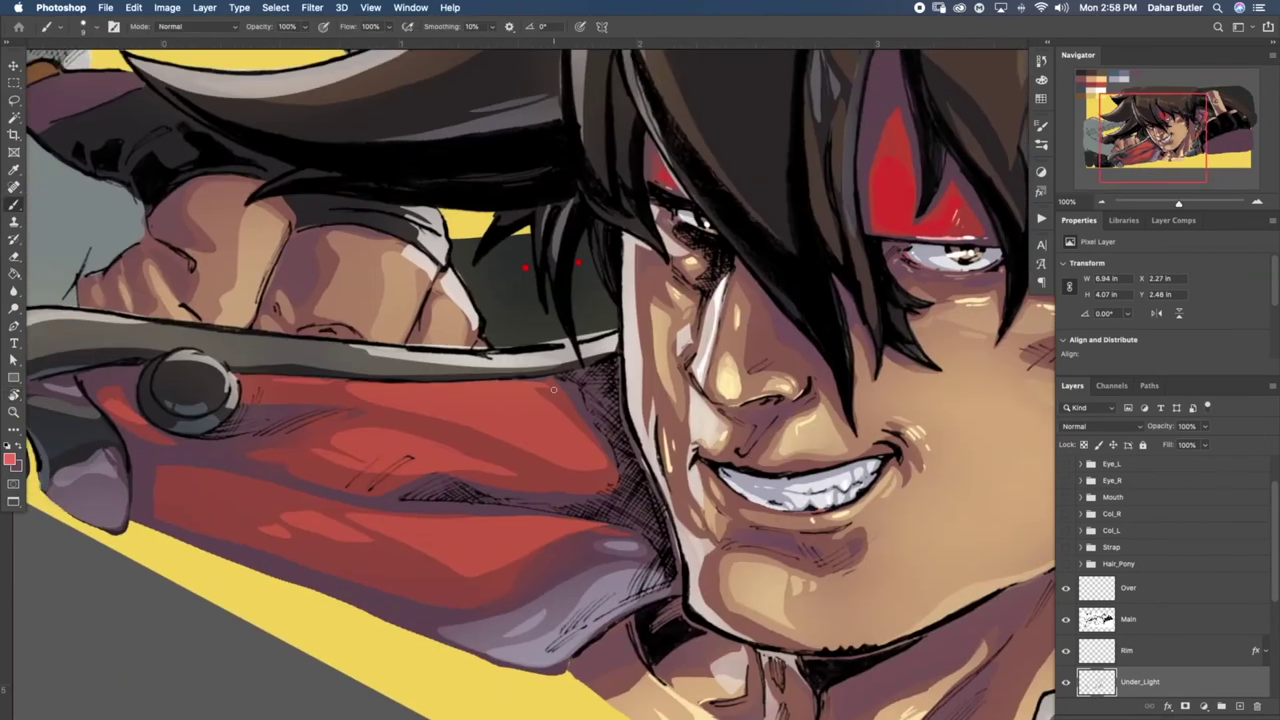
left_click_drag(517, 399, 450, 382)
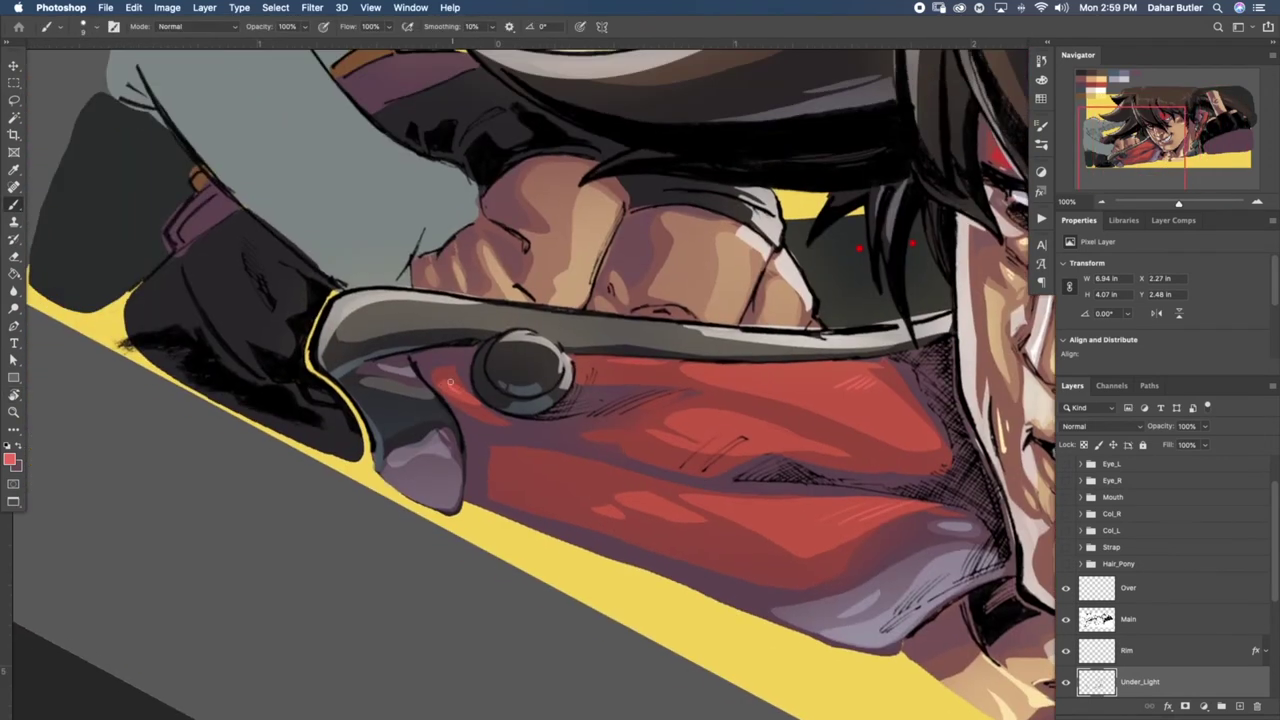
left_click_drag(851, 498, 486, 492)
left_click_drag(986, 558, 826, 446)
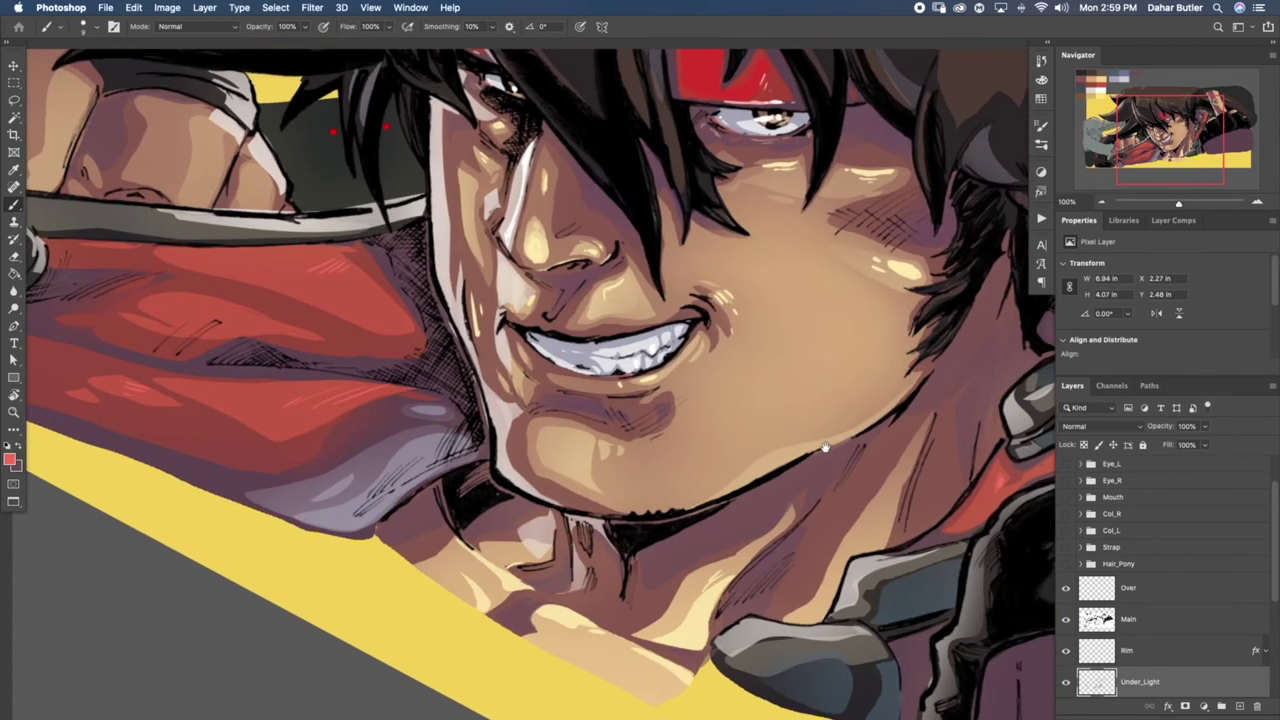
Select the Colours layer, touch up a small lassoed area on the chin with a skin tone, and deselect
key("alt+[")
key("l")
left_click_drag(590, 434, 626, 456)
key("super+d")
key("b")
key("F5")
key("F5")
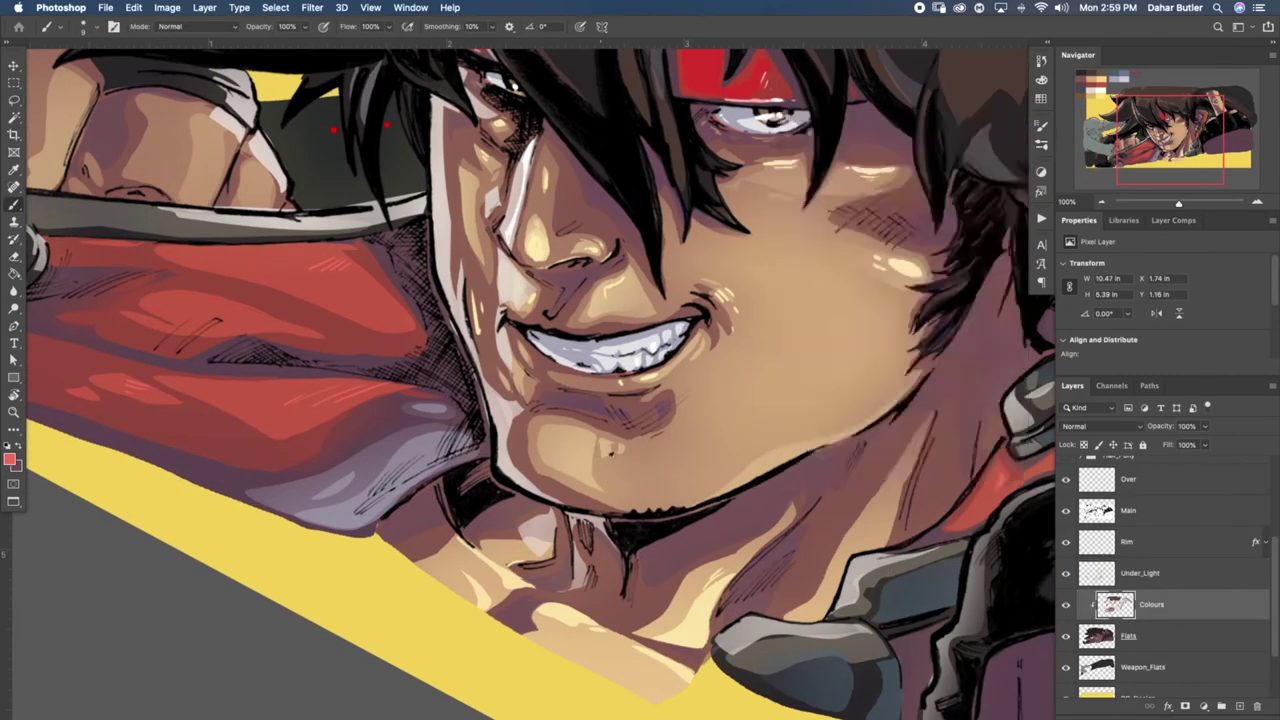
Reset the canvas rotation and lasso the large light areas of the purple sleeve below the raised glove
key("ctrl+0")
key("r")
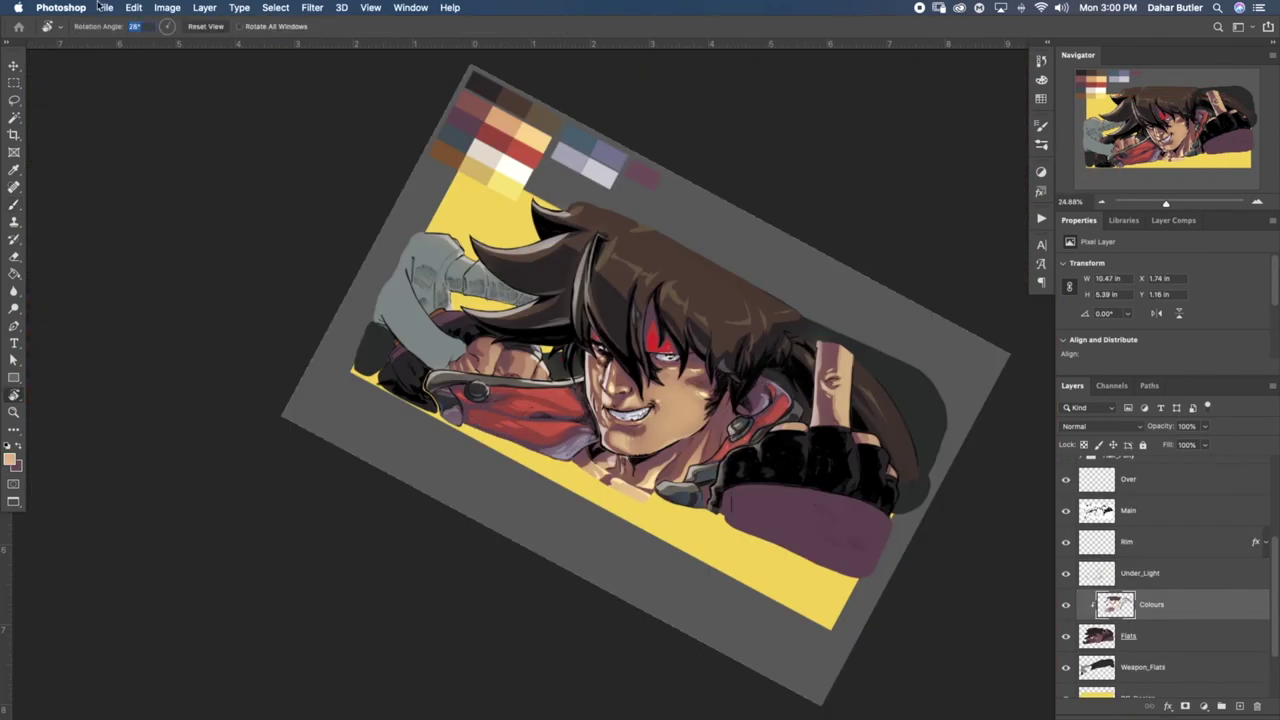
key("Escape")
key("l")
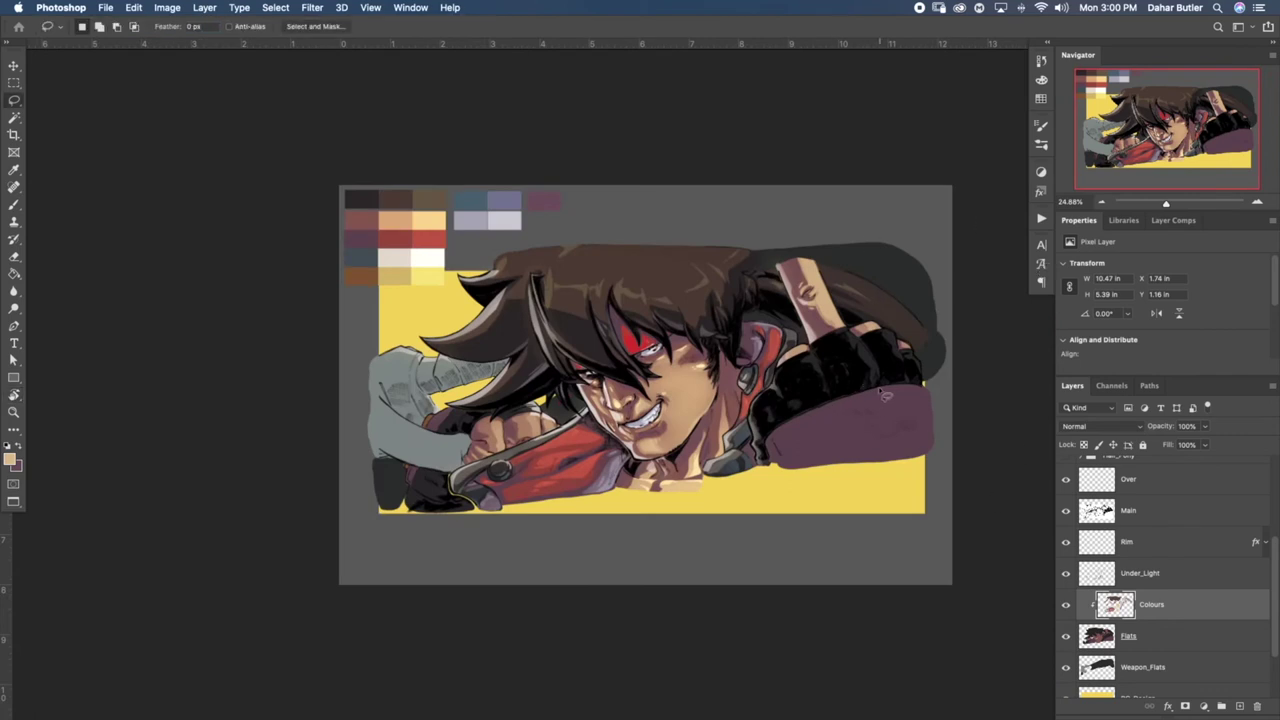
left_click_drag(830, 474, 790, 425)
Paint the selected areas of the purple sleeve and a small lassoed patch beside the lower glove with a muted red from the swatches
key("b")
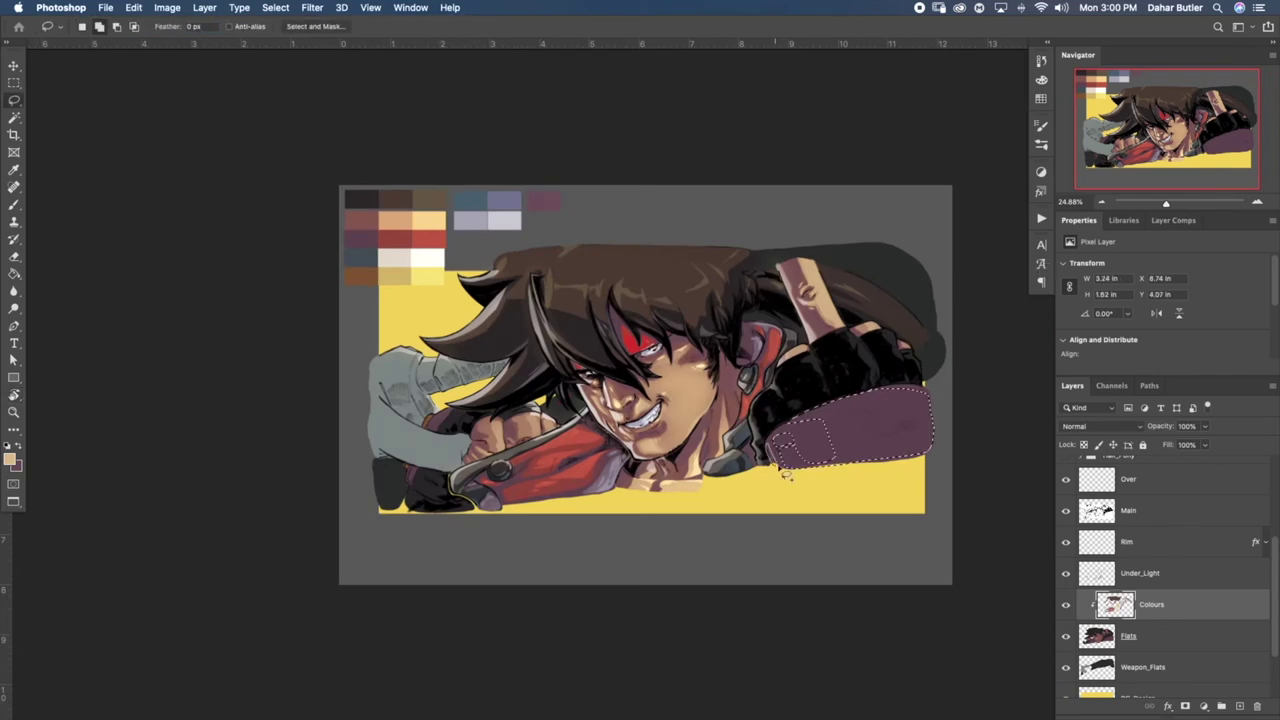
key("Tab")
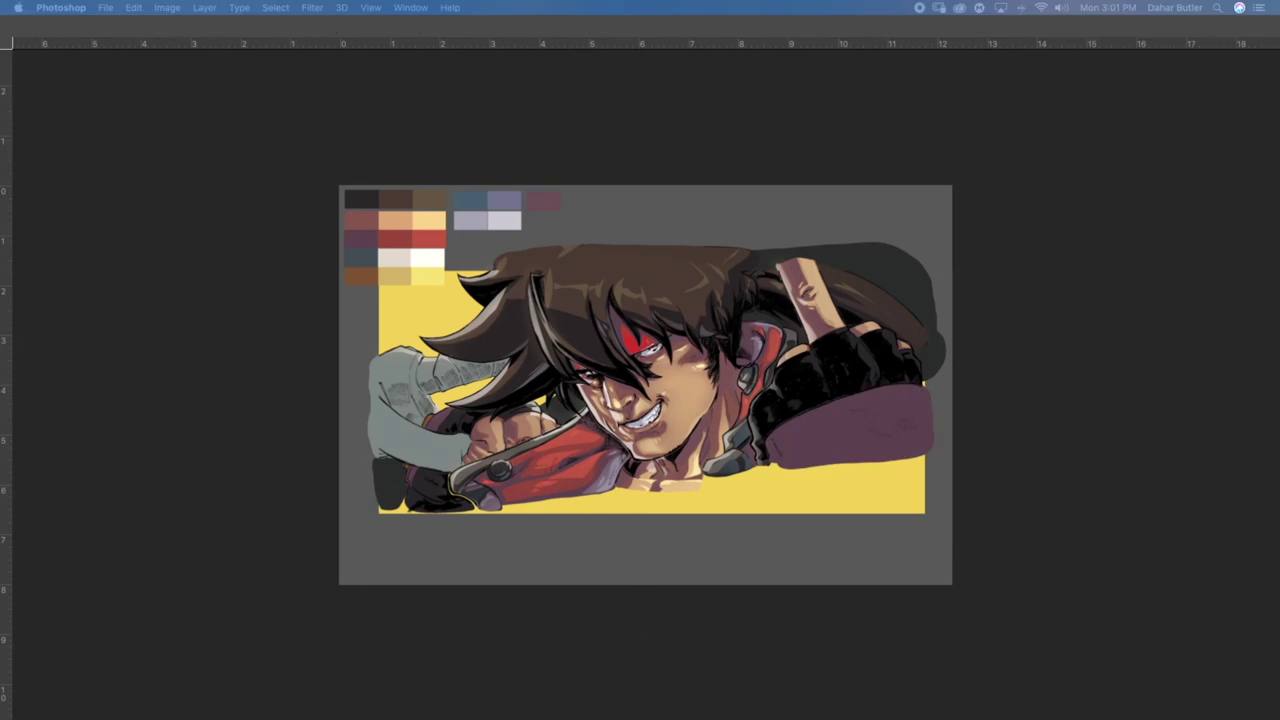
left_click(866, 277)
left_click(396, 240, "alt")
key("bracketright")
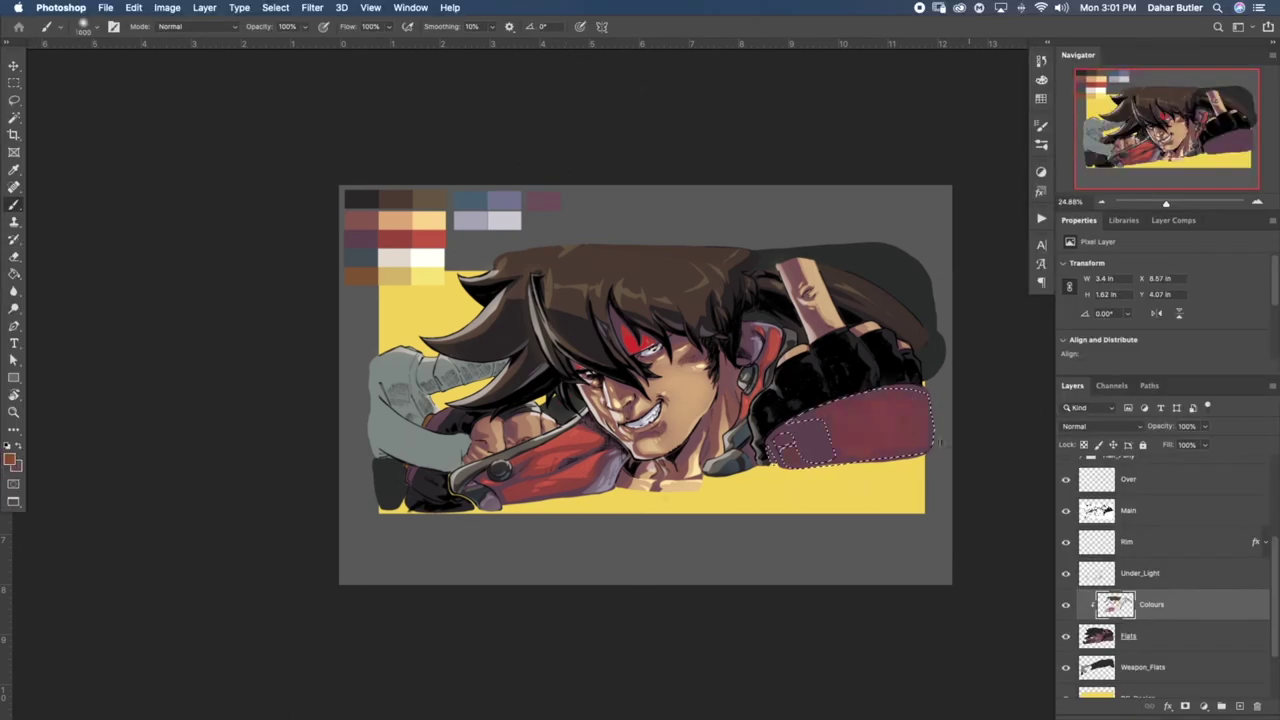
left_click_drag(885, 422, 800, 440)
key("super+d")
key("l")
key("b")
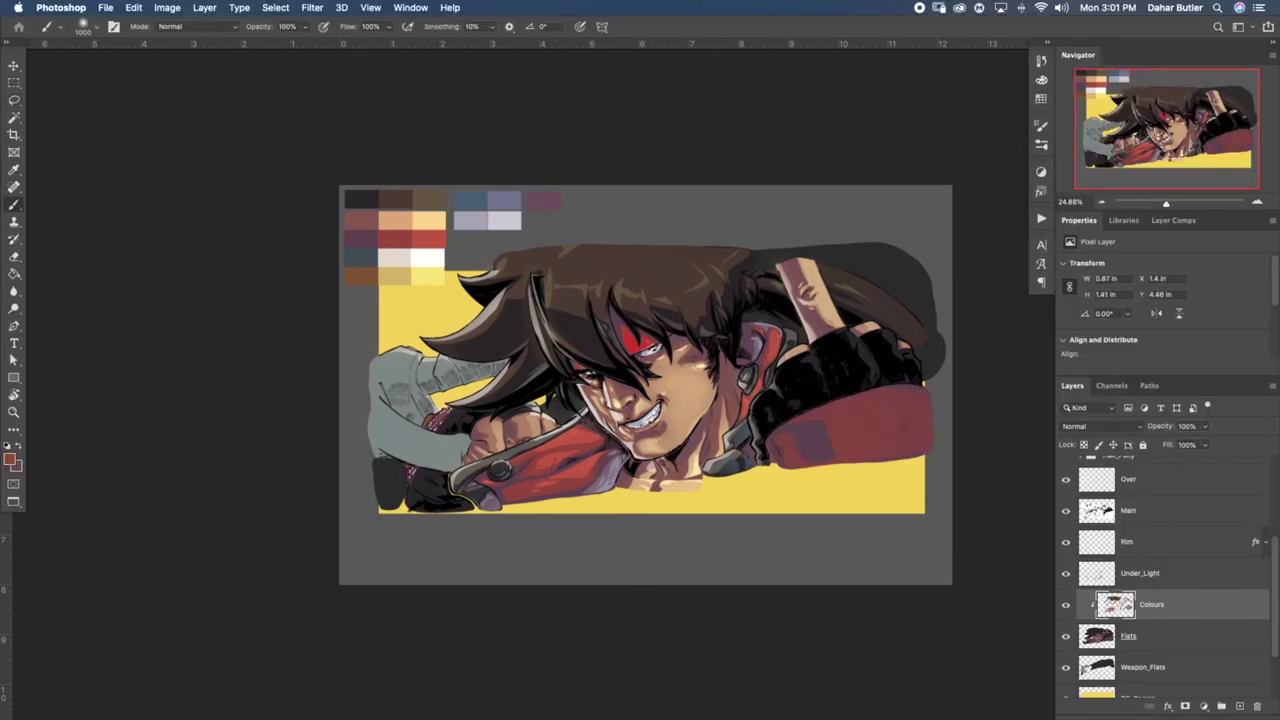
Lasso the lit areas of both sleeves, fill them with the bright red sampled from the headband using a soft brush, and deselect
key("l")
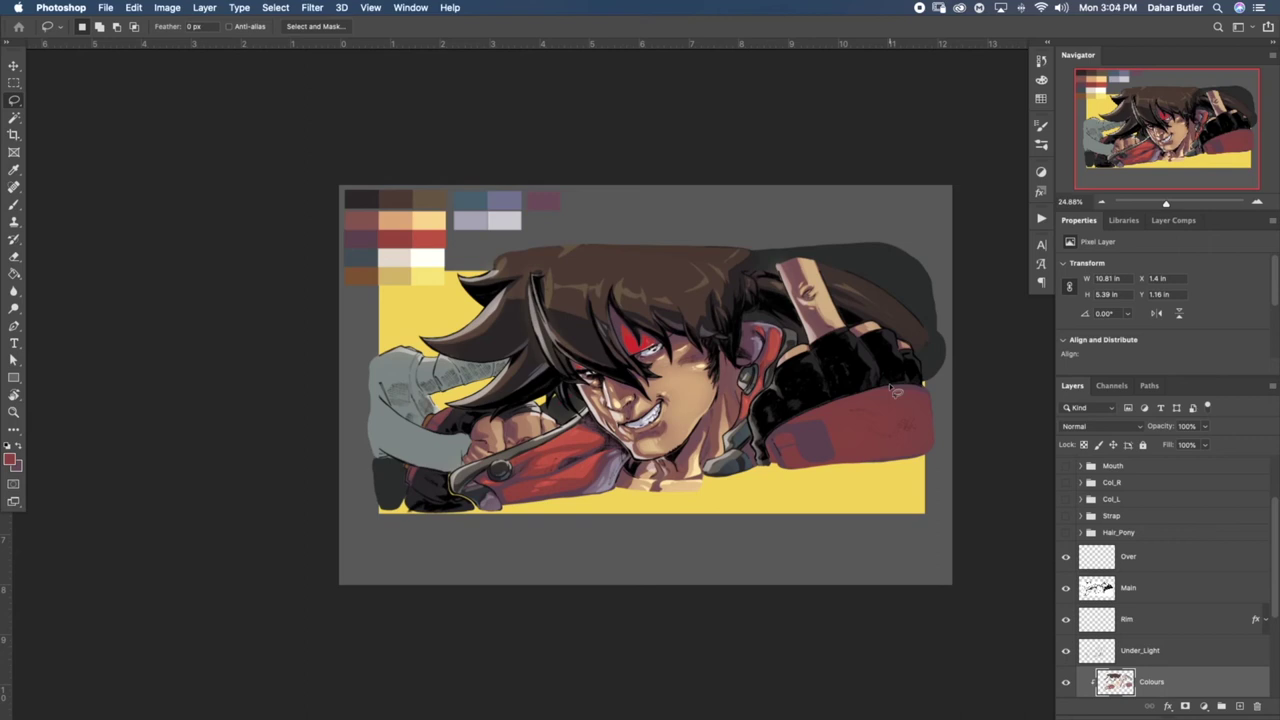
scroll(774, 335, "left", 3)
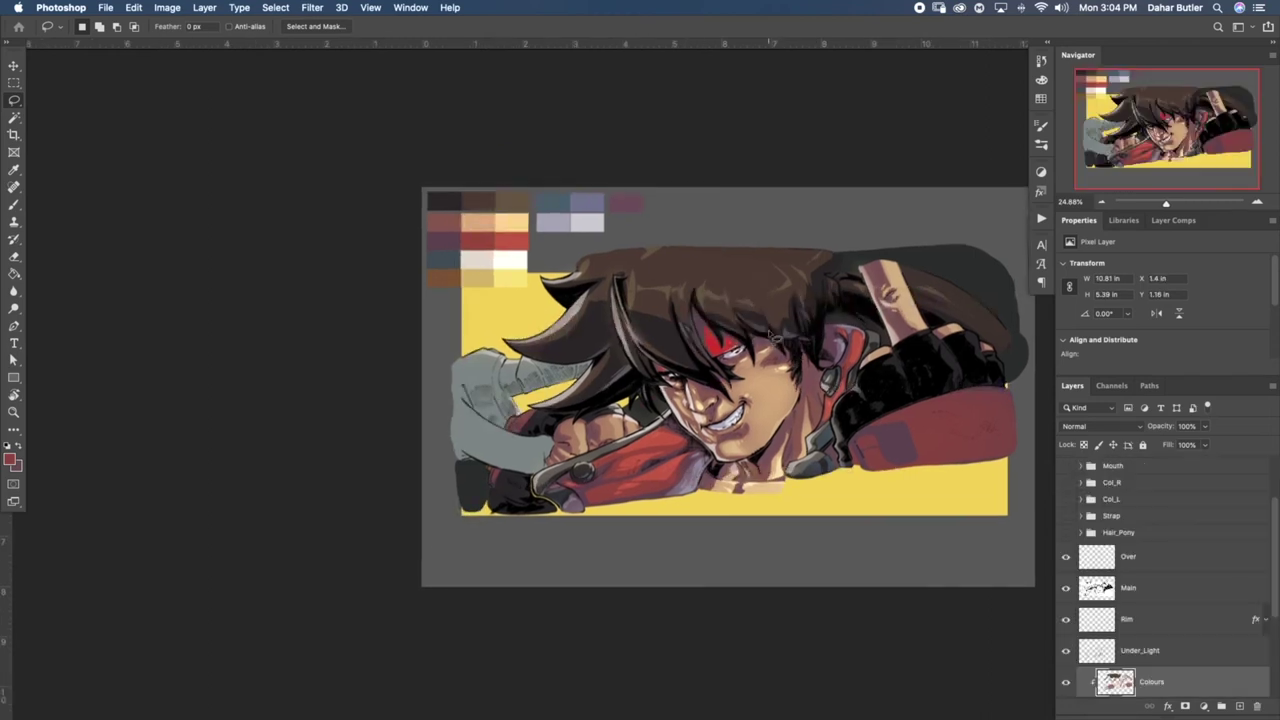
mouse_move(975, 397)
left_mouse_down()
mouse_move(928, 454)
mouse_move(1021, 404)
mouse_move(1000, 393)
mouse_move(886, 450)
mouse_move(920, 455)
left_mouse_up()
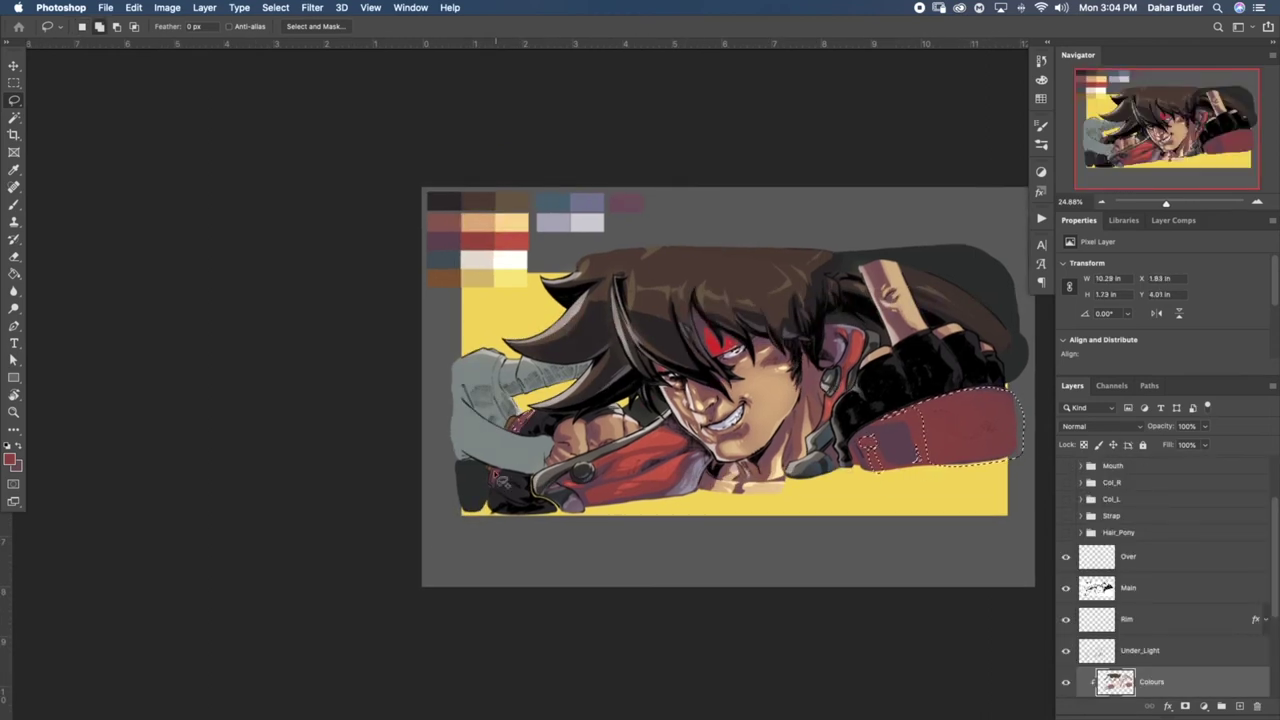
key("b")
left_click(716, 344, "alt")
left_click_drag(903, 475, 980, 432)
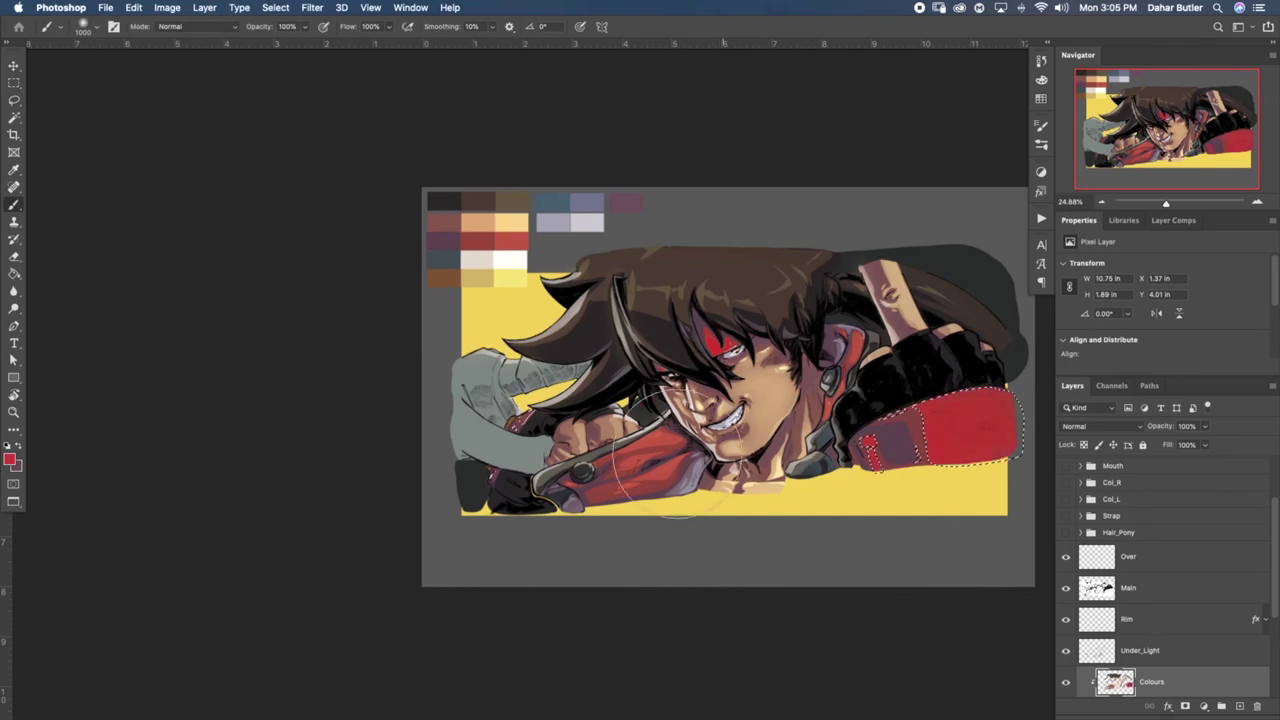
key("super+d")
Lasso thin highlight areas along the upper edge of the red sleeve below the raised glove
key("super+plus")
key("super+plus")
key("super+plus")
key("super+plus")
key("l")
mouse_move(304, 468)
left_mouse_down()
mouse_move(320, 484)
mouse_move(338, 452)
left_mouse_up()
left_click_drag(330, 470, 341, 393)
left_click_drag(900, 340, 320, 415)
mouse_move(945, 373)
left_mouse_down()
mouse_move(826, 405)
mouse_move(1040, 392)
mouse_move(924, 382)
left_mouse_up()
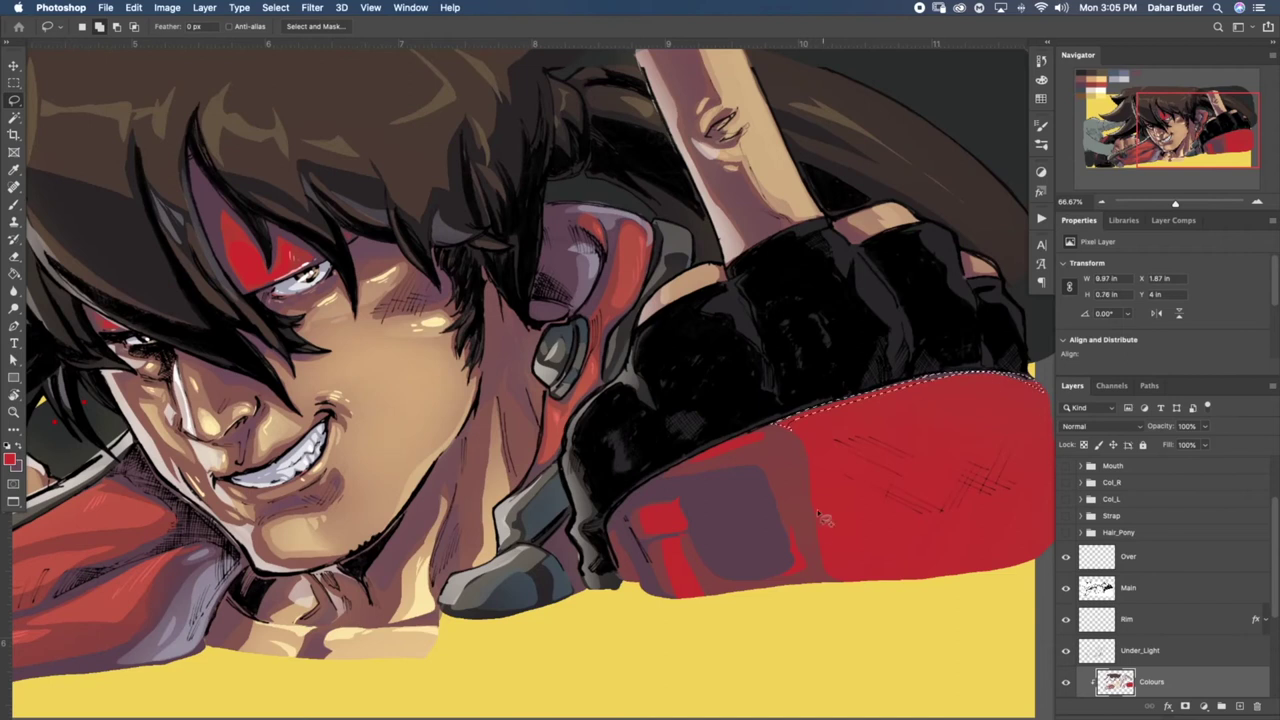
Add small accents on the sleeve's cuff and folds to the selection and paint the selected highlights peach
left_click_drag(789, 533, 791, 568)
left_click_drag(676, 499, 657, 508)
left_click_drag(707, 599, 706, 598)
left_click_drag(838, 504, 860, 579)
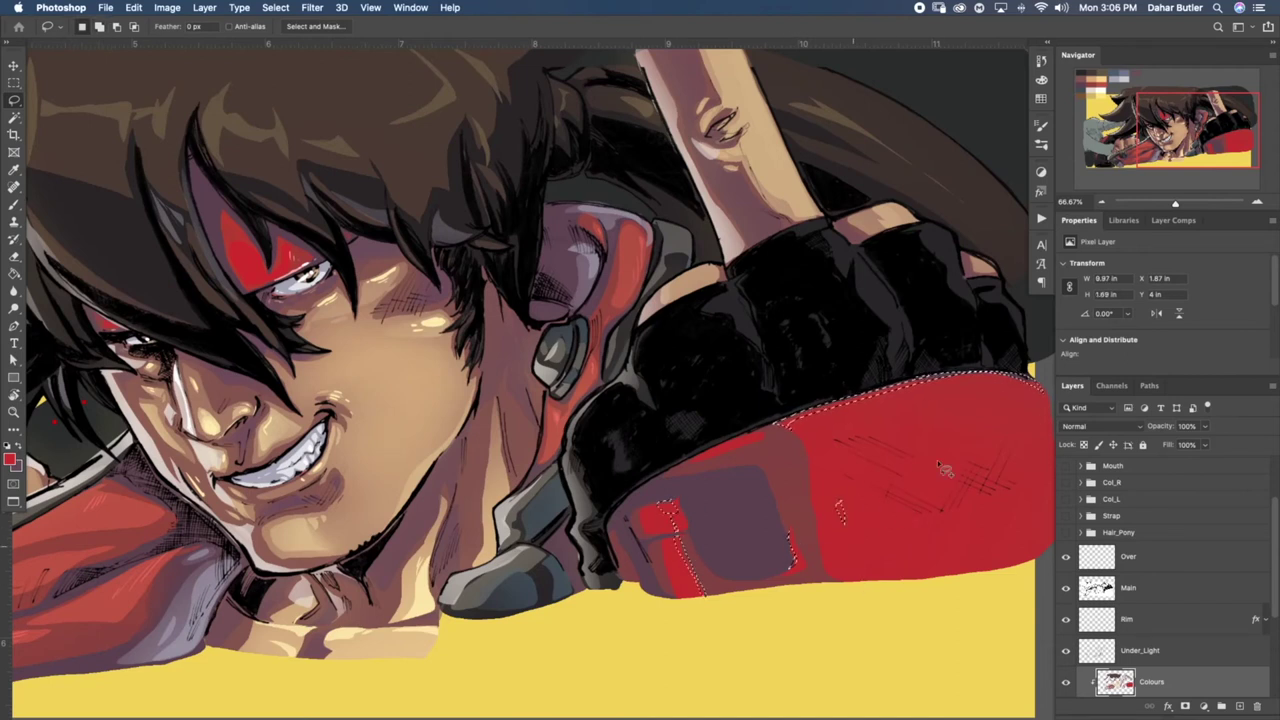
mouse_move(892, 393)
left_mouse_down()
mouse_move(1040, 388)
mouse_move(975, 372)
left_mouse_up()
left_click_drag(940, 374, 833, 401)
key("b")
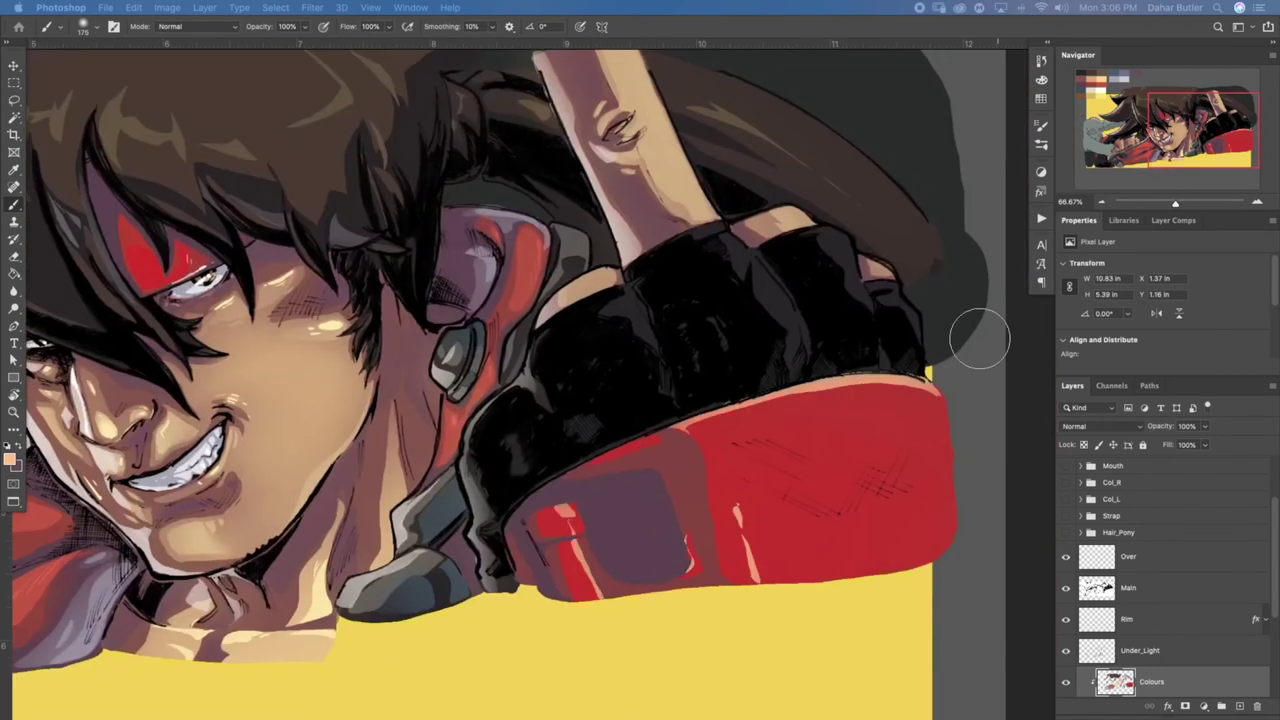
Select the Over layer and brush thin peach highlights along the sleeve's edge and scratch strokes across its bright red area
left_click(1160, 556)
left_click(1046, 149)
left_click(880, 240)
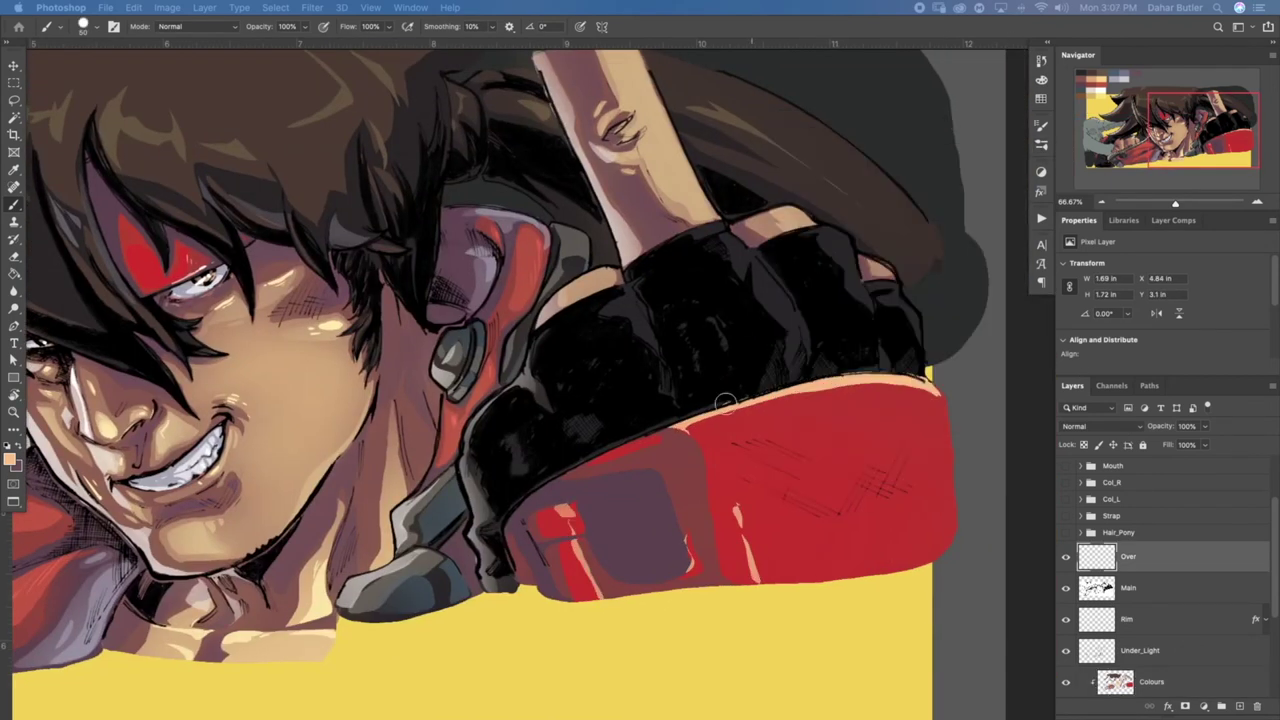
key("r")
left_click_drag(840, 488, 854, 306)
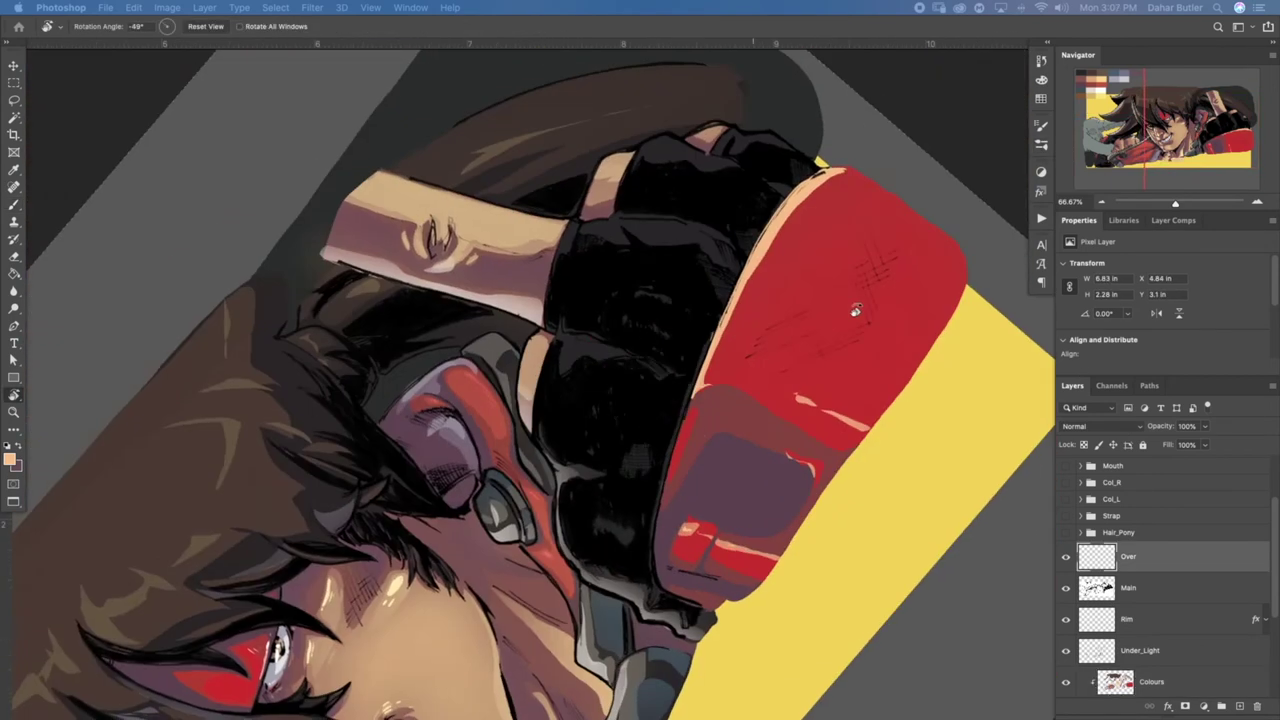
left_click_drag(778, 318, 828, 294)
left_click_drag(808, 315, 882, 291)
left_click_drag(882, 303, 914, 285)
key("r")
key("Escape")
key("super+minus")
key("super+minus")
key("super+minus")
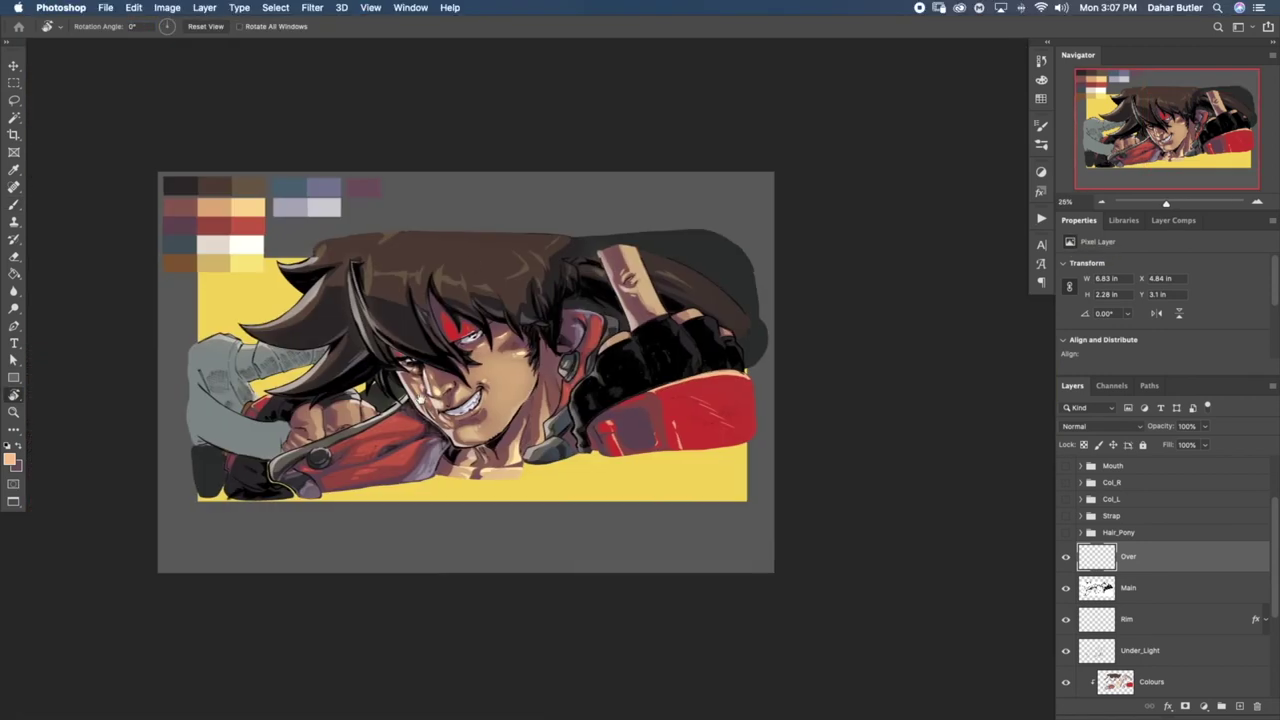
left_click_drag(496, 307, 651, 309)
Select the Under_Light layer and lasso the dark collar edge behind the ear
key("b")
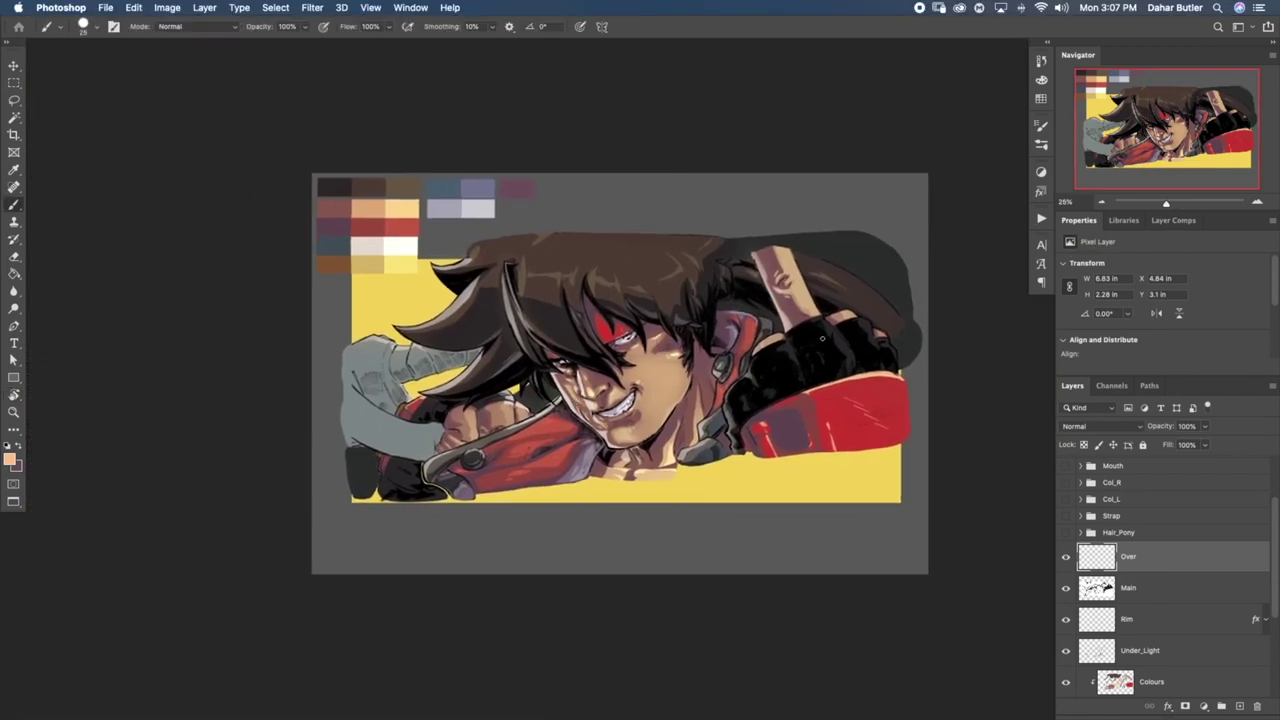
key("l")
left_click(1140, 651)
mouse_move(735, 296)
left_mouse_down()
mouse_move(782, 329)
mouse_move(738, 303)
left_mouse_up()
key("super+plus")
key("super+plus")
key("super+plus")
left_click_drag(889, 184, 845, 236)
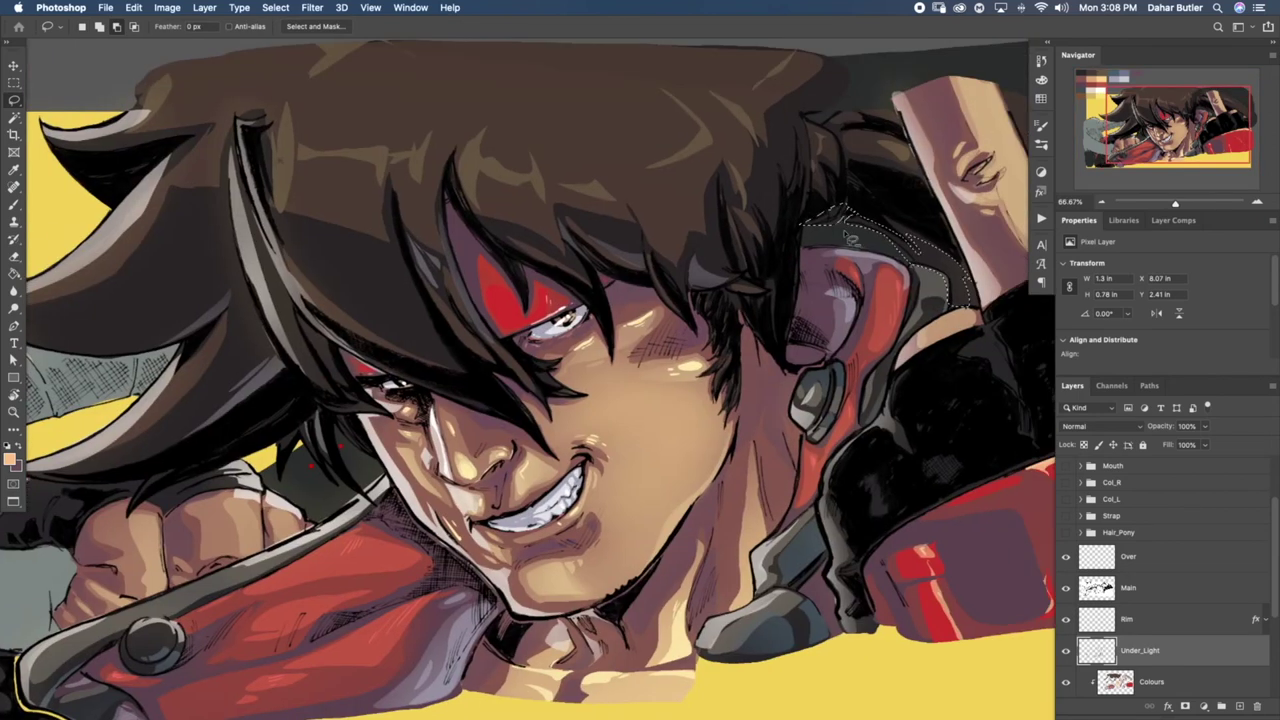
Enlarge the brush, paint the selected collar edge with a muted violet light, and deselect
key("b")
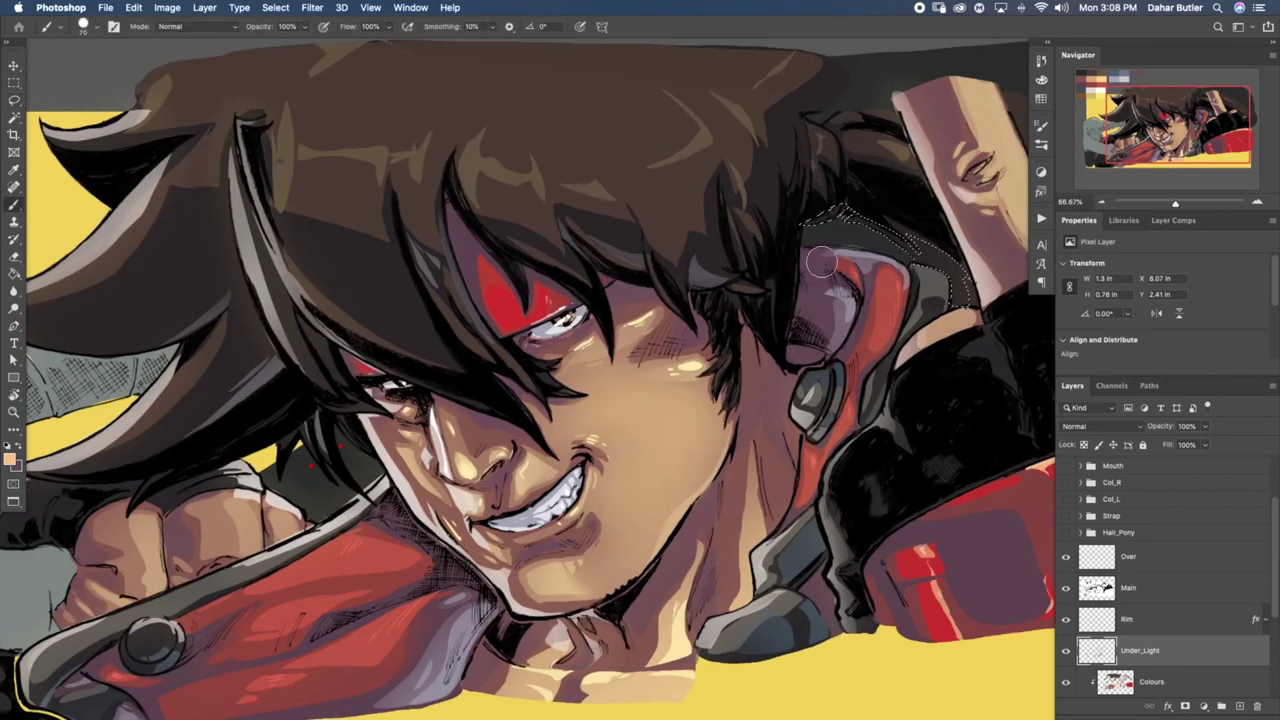
key("bracketright")
key("bracketright")
key("bracketright")
key("bracketright")
key("bracketright")
key("bracketright")
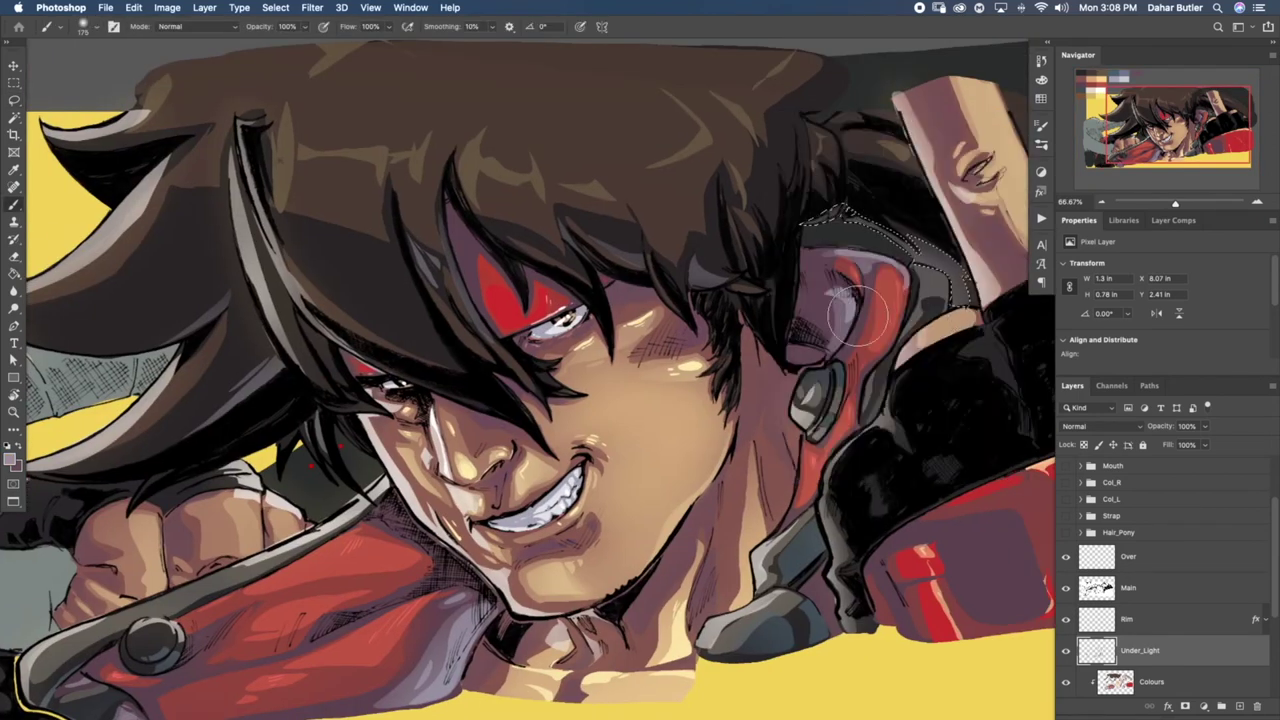
left_click_drag(858, 316, 914, 305)
key("super+d")
Adjust the brush settings and add fine tan highlight strokes to the hair on the Over layer
key("super+0")
left_click_drag(580, 330, 541, 360)
left_click(1042, 145)
left_click(1128, 557)
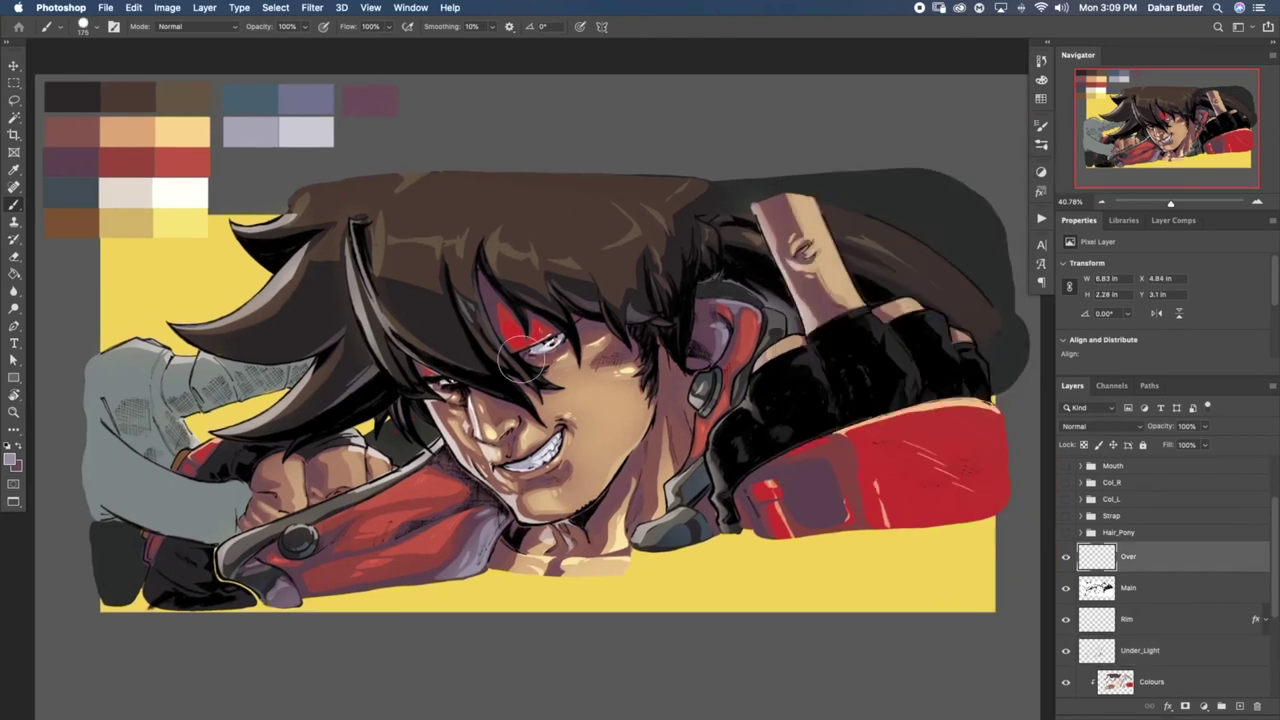
scroll(420, 260, "up", 2)
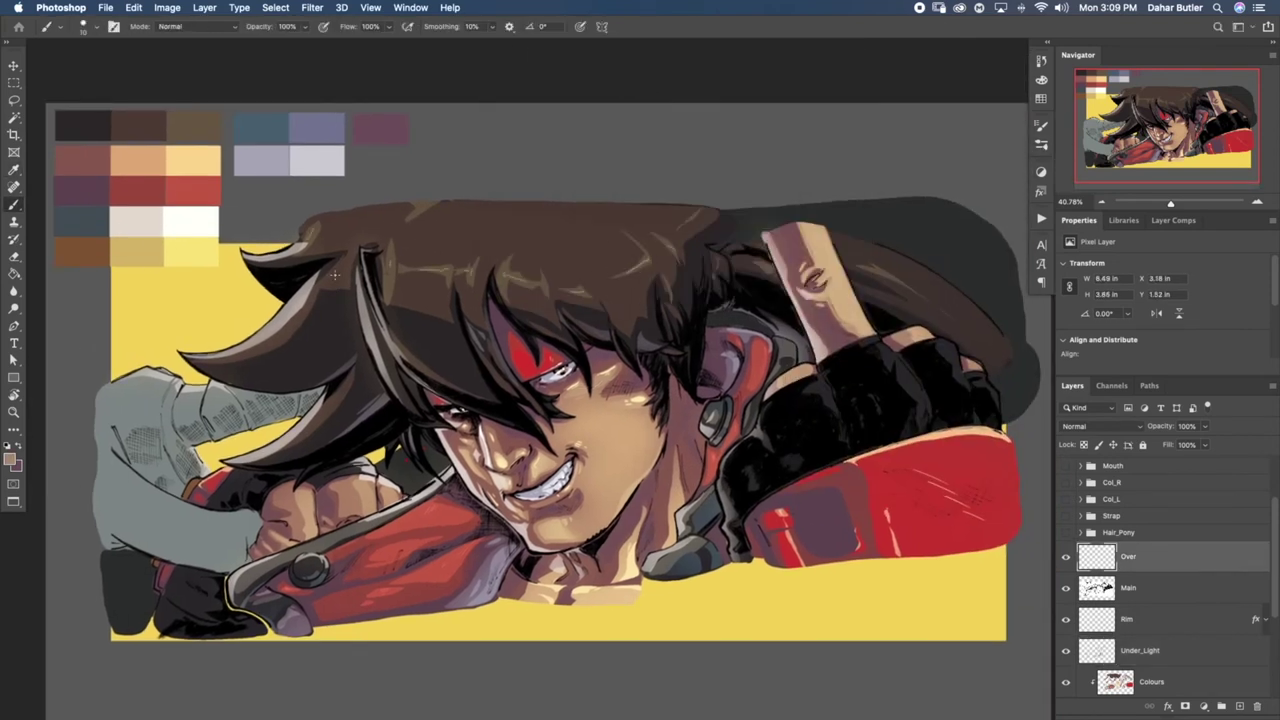
scroll(828, 332, "down", 2)
Lasso the lit fold areas on the black gloves of the raised hand and the lower hand
key("l")
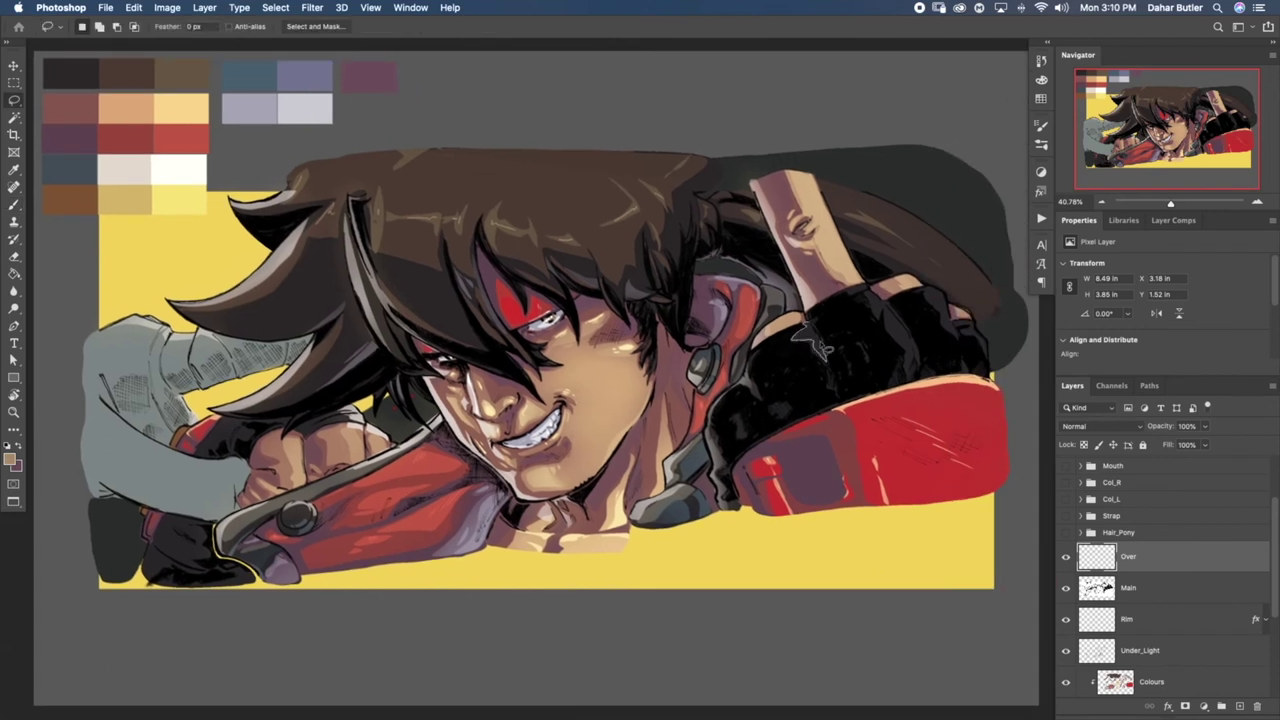
left_click_drag(826, 353, 816, 344)
mouse_move(852, 292)
left_mouse_down()
mouse_move(888, 328)
mouse_move(868, 290)
left_mouse_up()
mouse_move(884, 310)
left_mouse_down()
mouse_move(911, 368)
mouse_move(886, 305)
mouse_move(988, 335)
mouse_move(905, 370)
left_mouse_up()
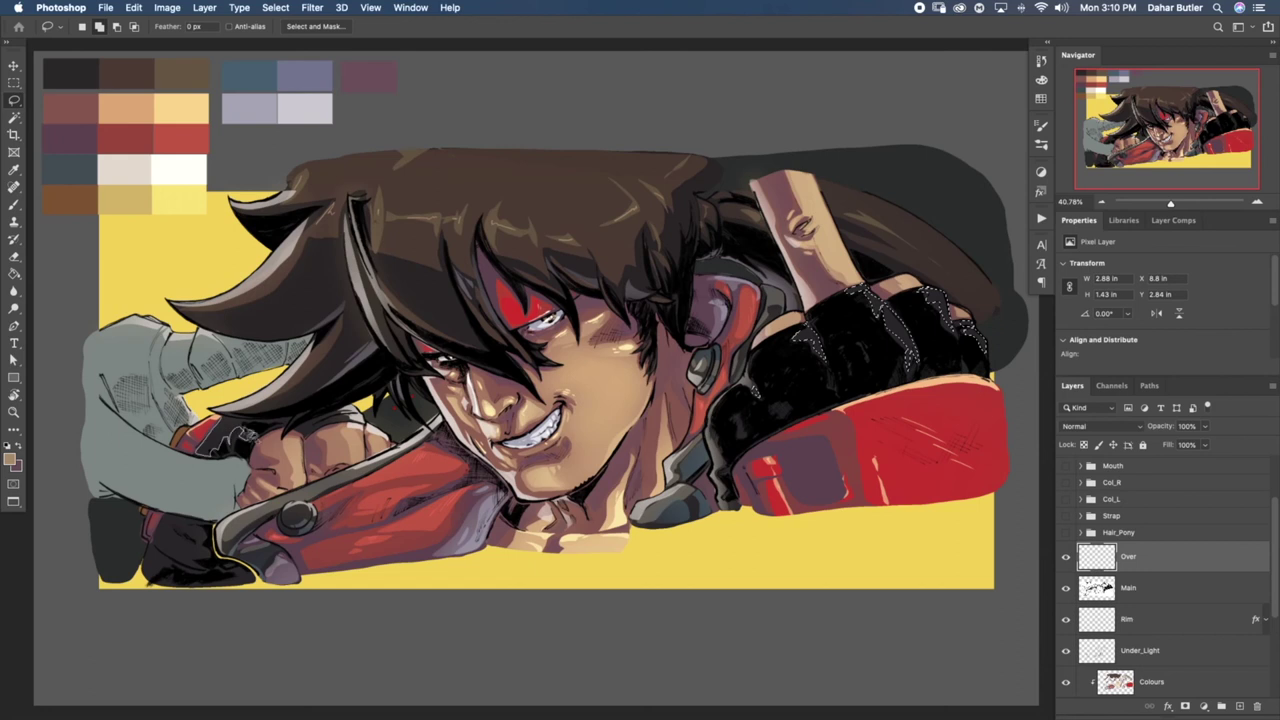
left_click_drag(251, 434, 232, 421)
mouse_move(176, 522)
left_mouse_down()
mouse_move(192, 541)
mouse_move(181, 518)
left_mouse_up()
left_click_drag(148, 558, 152, 571)
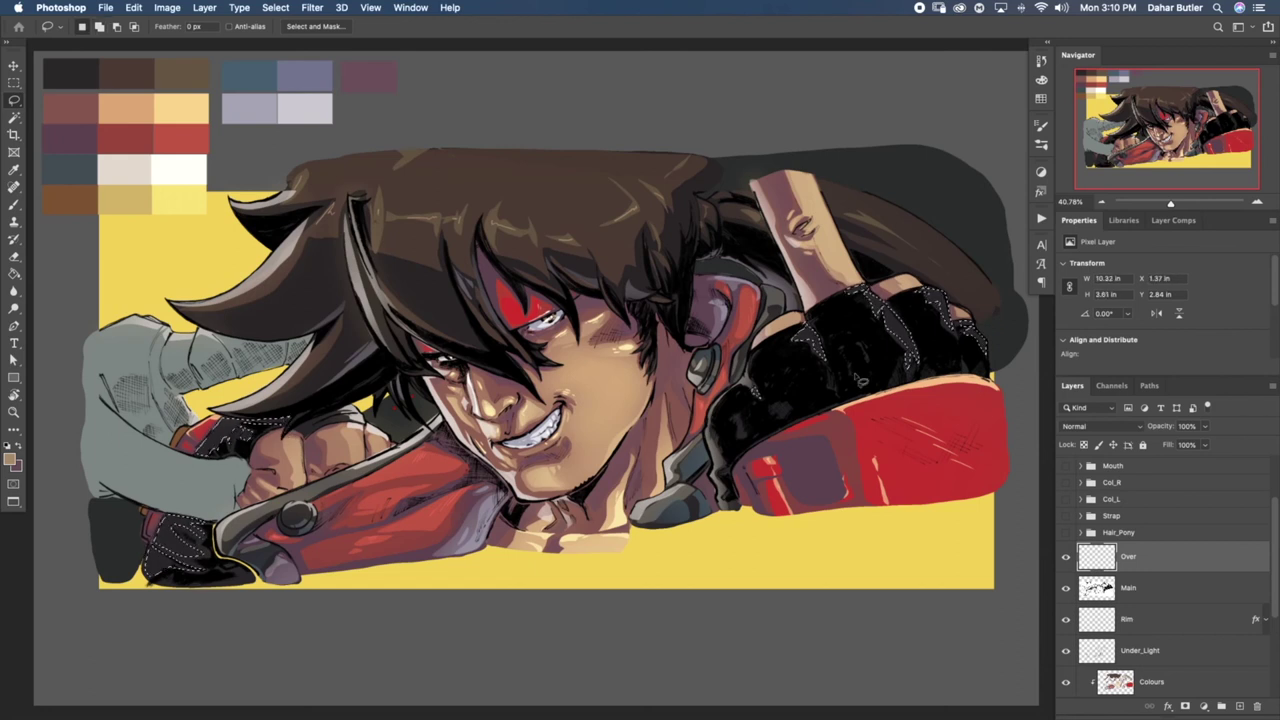
Sample a dark grey from the reference image, paint the selected glove areas on the Colours layer, and deselect
key("b")
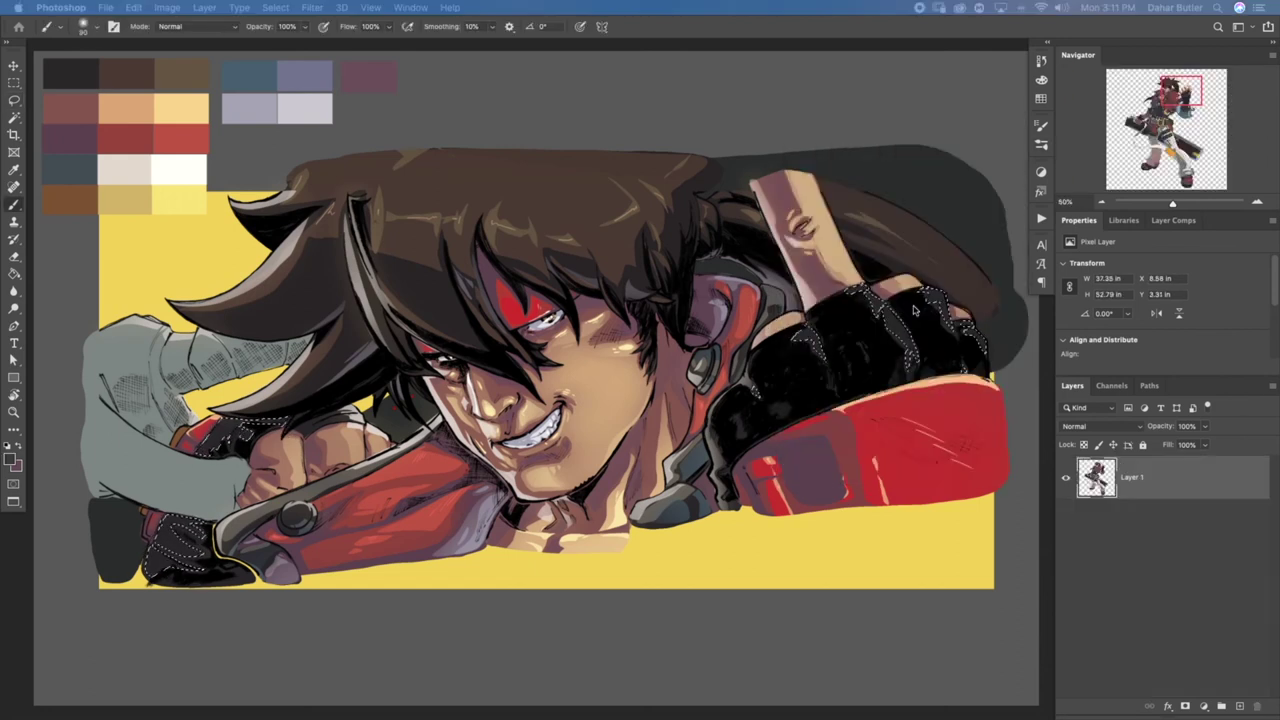
left_click(914, 310)
left_click_drag(690, 142, 780, 142)
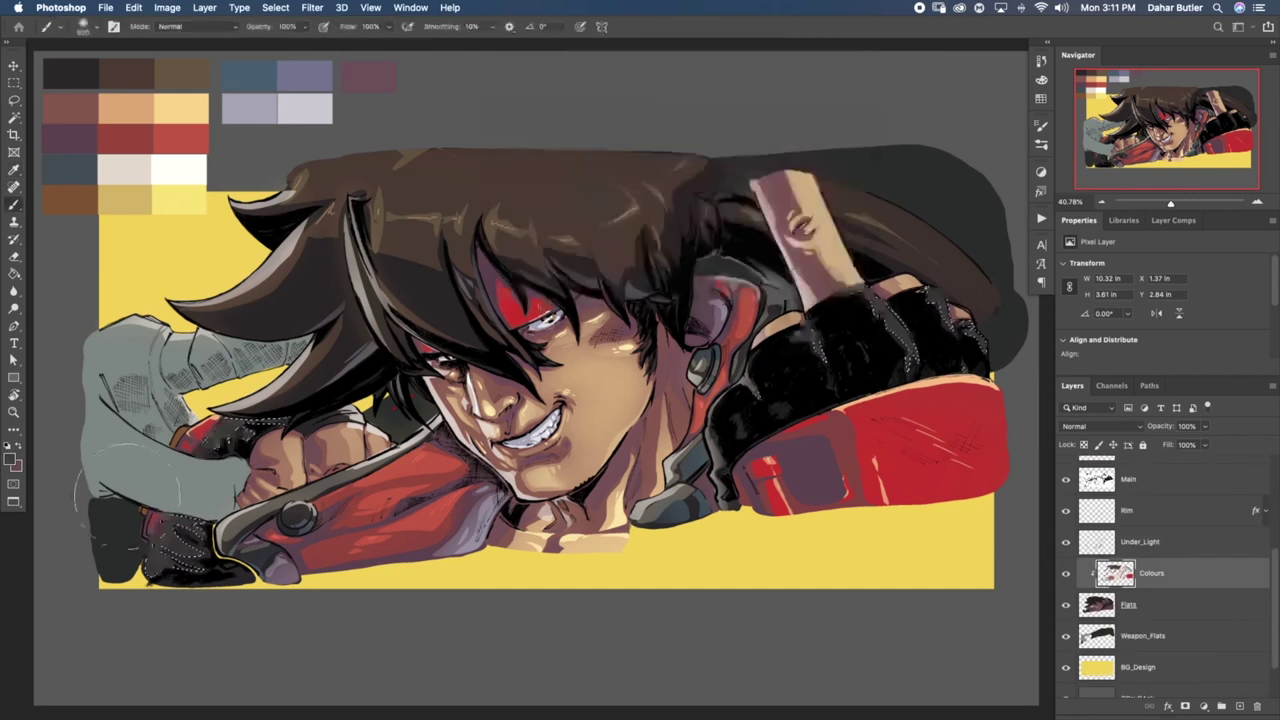
key("super+d")
left_click(604, 293)
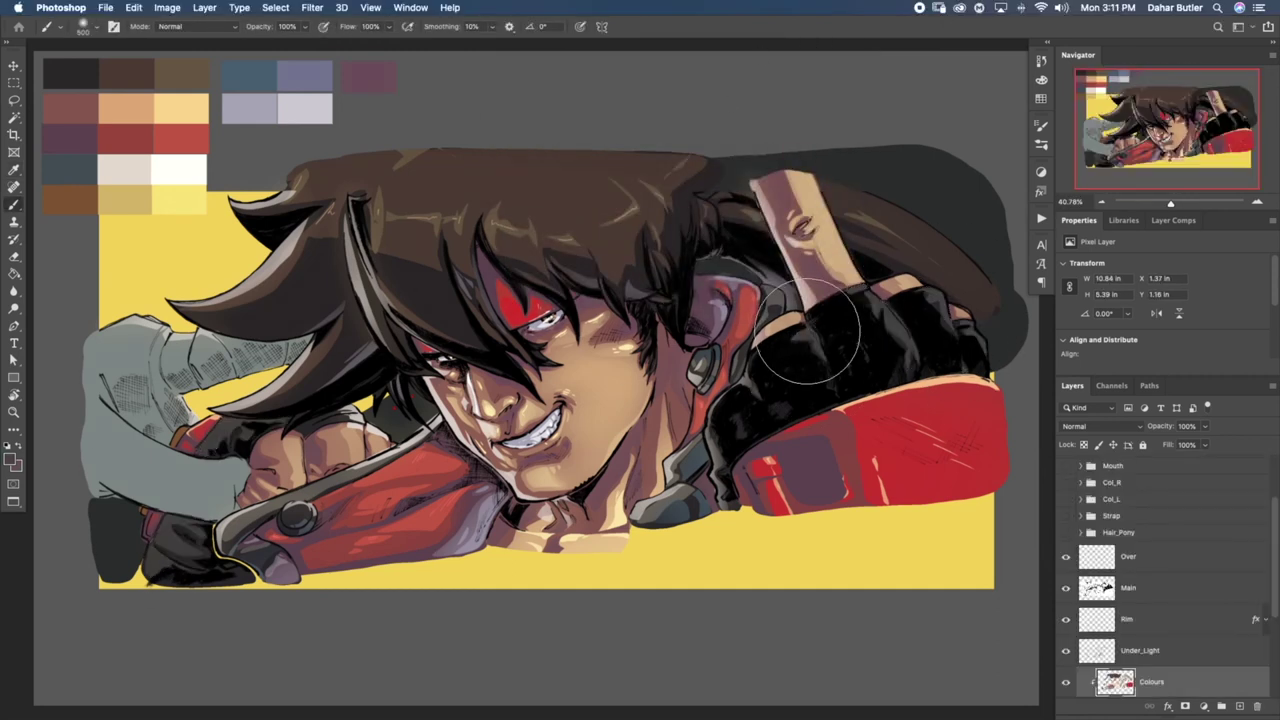
Lasso smaller highlight shapes on the knuckles and folds of both black gloves
key("l")
left_click_drag(800, 327, 817, 354)
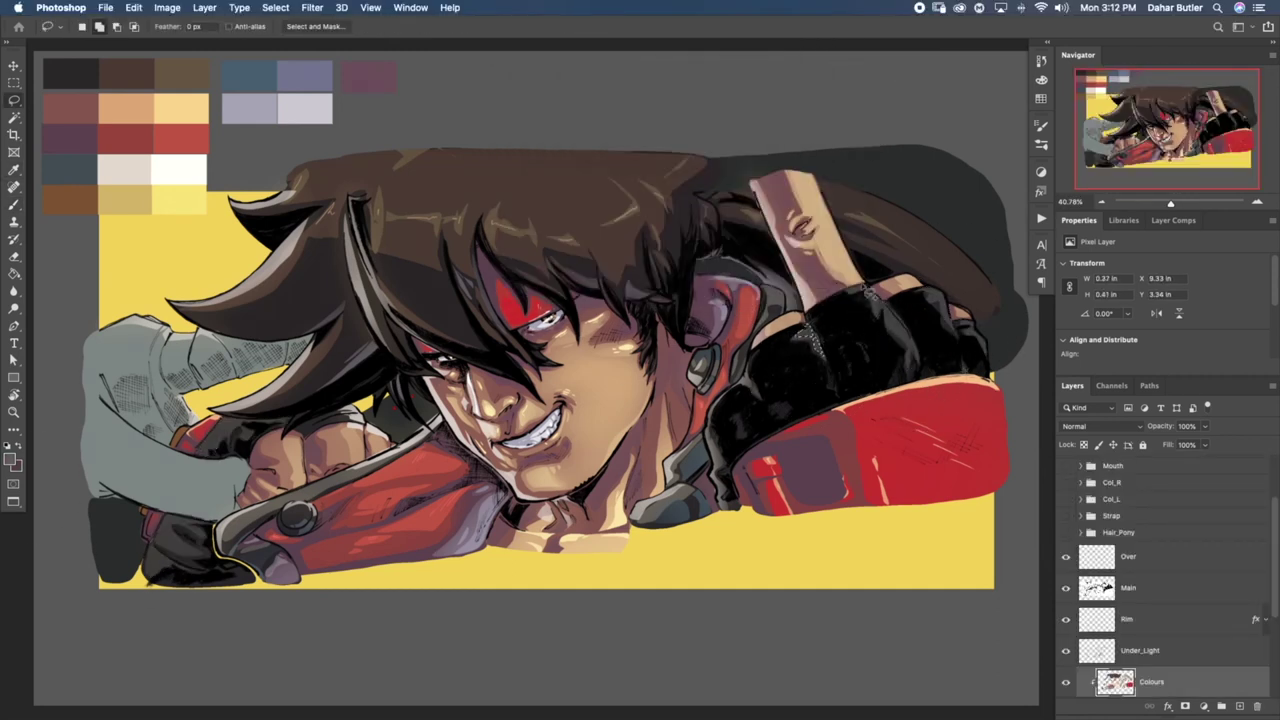
mouse_move(868, 290)
left_mouse_down()
mouse_move(874, 300)
mouse_move(710, 144)
mouse_move(782, 138)
left_mouse_up()
key("r")
left_click_drag(734, 88, 806, 88)
left_click_drag(520, 640, 563, 381)
left_click_drag(540, 389, 549, 421)
left_click_drag(566, 588, 603, 449)
mouse_move(617, 448)
left_mouse_down()
mouse_move(592, 474)
mouse_move(604, 492)
mouse_move(570, 452)
left_mouse_up()
Brush a lighter grey into the selected glove highlights, deselect, and reset the canvas rotation
key("b")
left_click_drag(716, 200, 664, 573)
left_click_drag(660, 195, 765, 130)
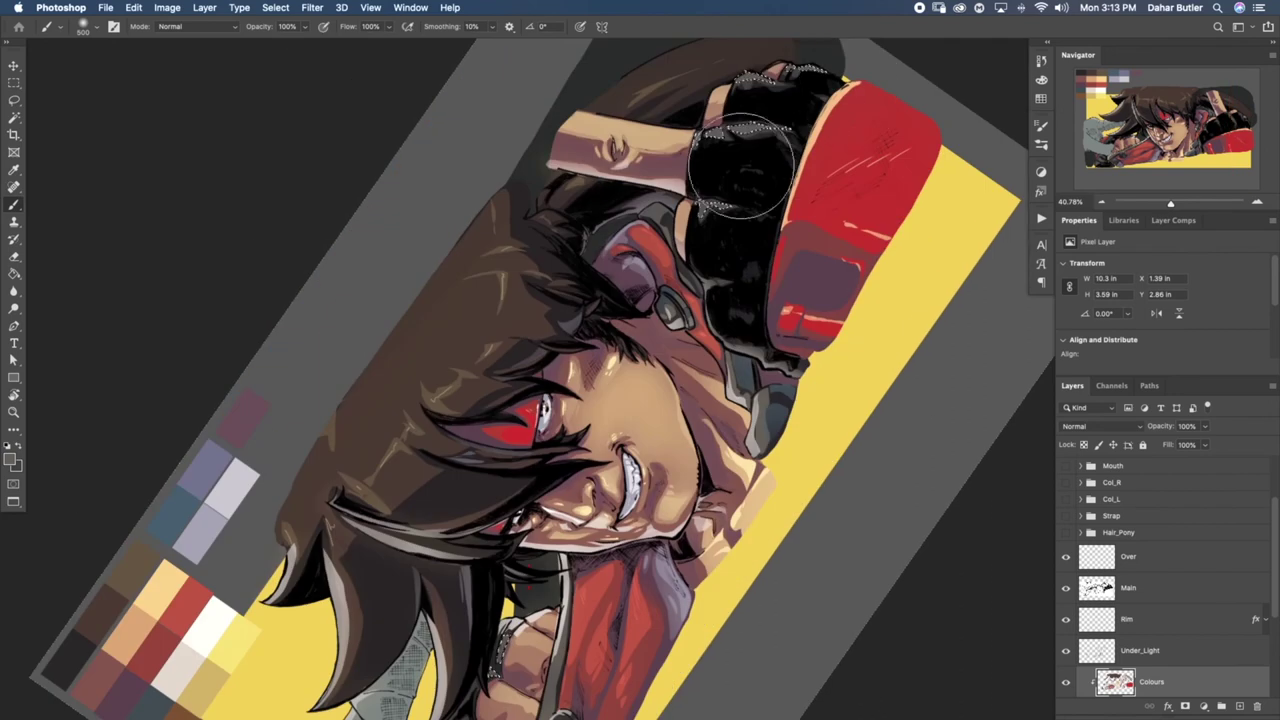
left_click_drag(600, 590, 649, 276)
left_click_drag(560, 480, 600, 540)
key("super+d")
key("r")
key("Escape")
Hide the colour swatches and add a new layer named Weapon_Colours above Weapon_Flats
scroll(1160, 580, "up", 5)
left_click(1066, 471)
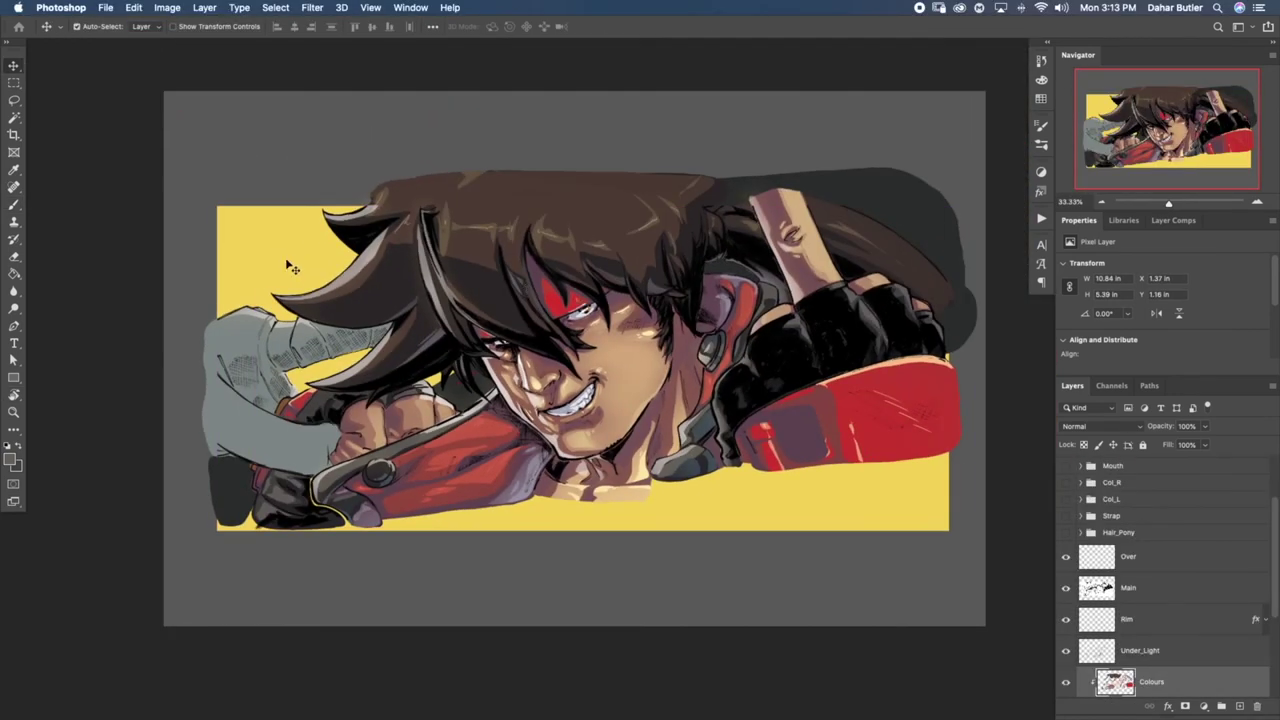
key("l")
left_click(1241, 706)
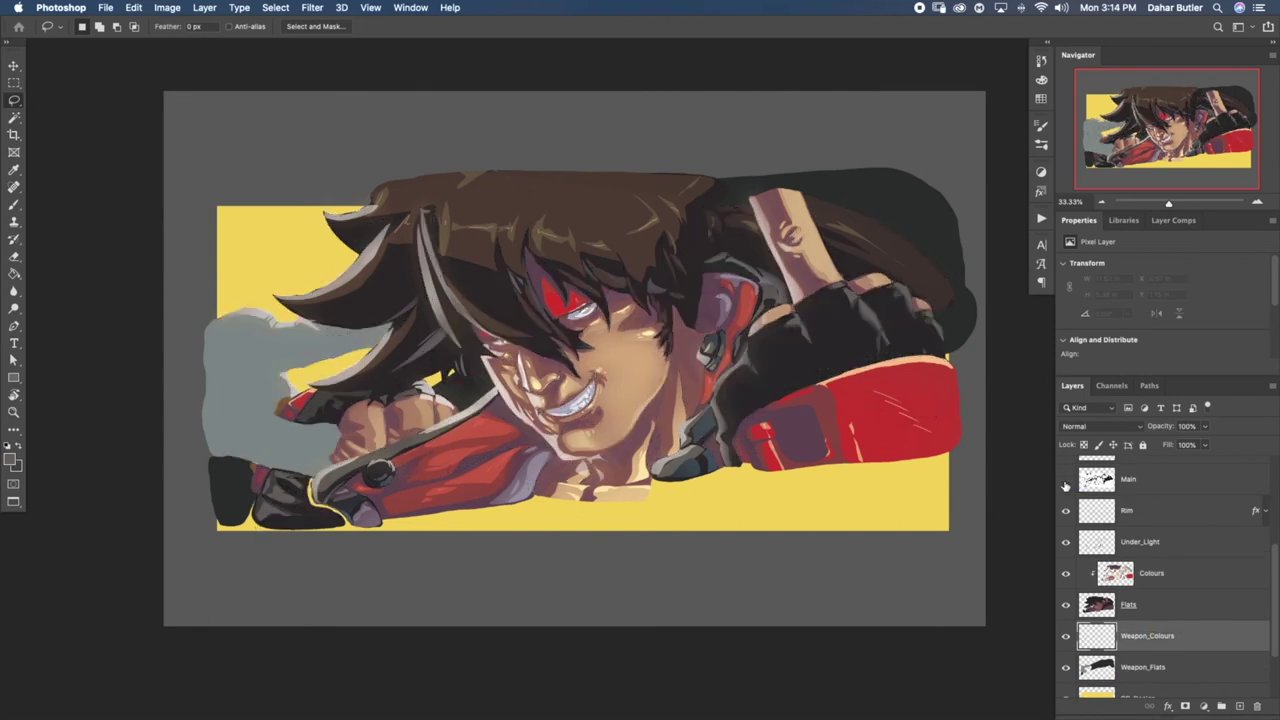
Compare the artwork with and without the Main line art and clip the Weapon_Colours layer to Weapon_Flats
scroll(1070, 600, "down", 2)
left_click(1066, 620)
left_click(1066, 620)
right_click(1185, 556)
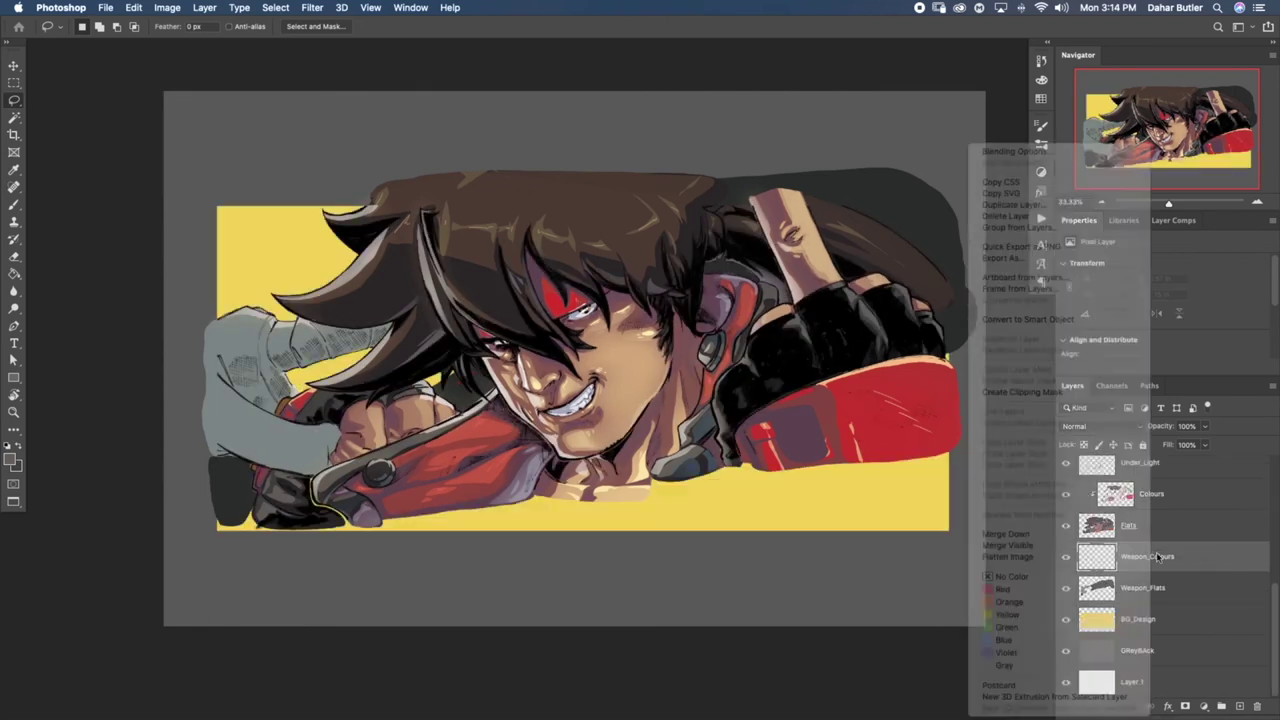
left_click(1100, 391)
Lasso the light areas of the grey wrapped weapon behind the lower hand
mouse_move(214, 334)
left_mouse_down()
mouse_move(268, 320)
mouse_move(290, 340)
mouse_move(386, 321)
left_mouse_up()
mouse_move(261, 386)
left_mouse_down()
mouse_move(260, 348)
mouse_move(376, 347)
left_mouse_up()
key("r")
mouse_move(461, 573)
left_mouse_down()
mouse_move(451, 563)
mouse_move(633, 640)
left_mouse_up()
mouse_move(380, 610)
left_mouse_down()
mouse_move(605, 375)
mouse_move(562, 428)
left_mouse_up()
left_click_drag(680, 402, 684, 424)
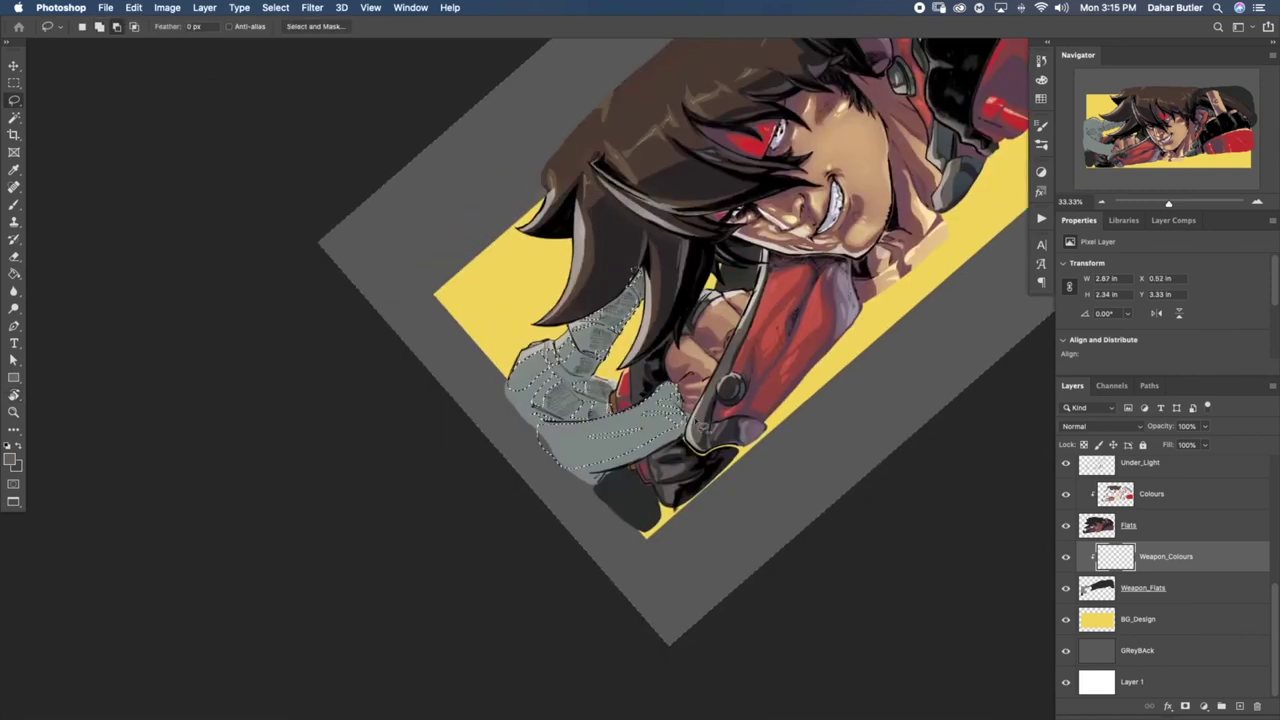
Show the colour swatches again, enlarge the brush, paint the selected weapon areas off-white, and deselect
key("b")
scroll(1120, 540, "up", 10)
left_click(1066, 471)
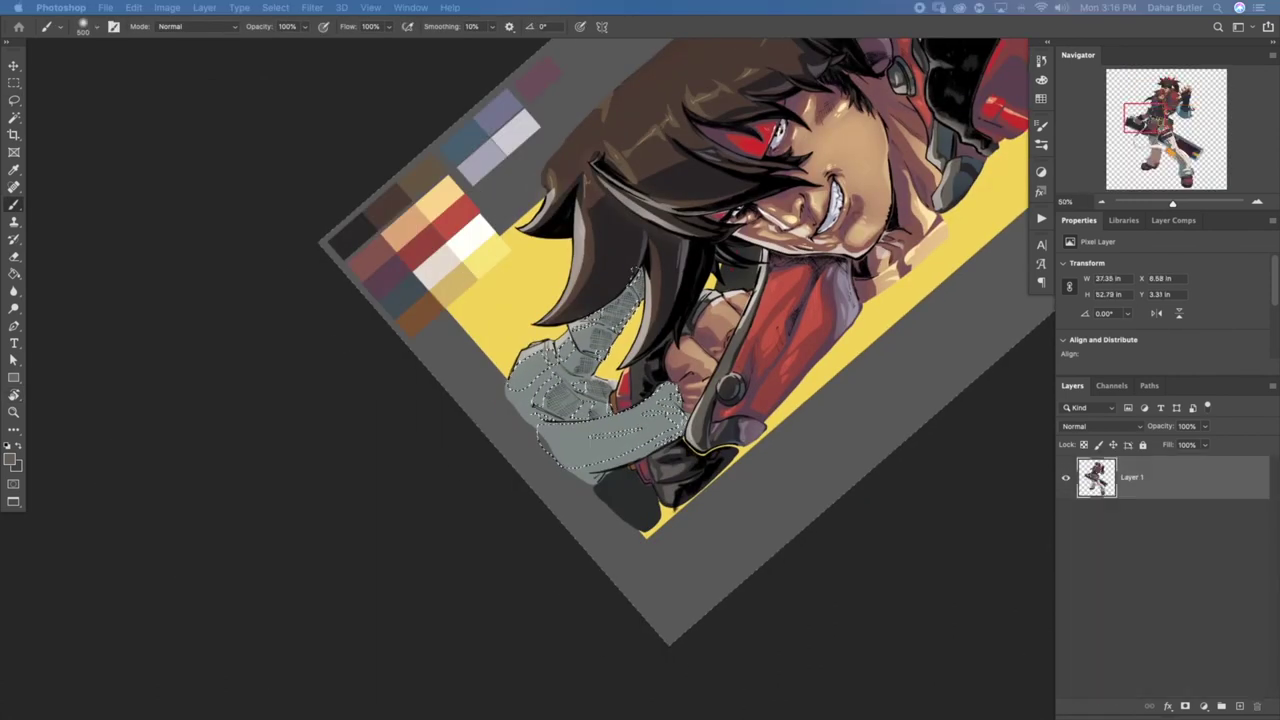
key("bracketright")
key("bracketright")
key("bracketright")
key("bracketright")
key("bracketright")
key("bracketright")
mouse_move(540, 350)
left_mouse_down()
mouse_move(660, 400)
mouse_move(550, 385)
mouse_move(526, 412)
left_mouse_up()
key("l")
key("ctrl+d")
Clear the finished weapon selection, lasso the remaining light areas of the cloth wrap, paint them off-white, and deselect
key("b")
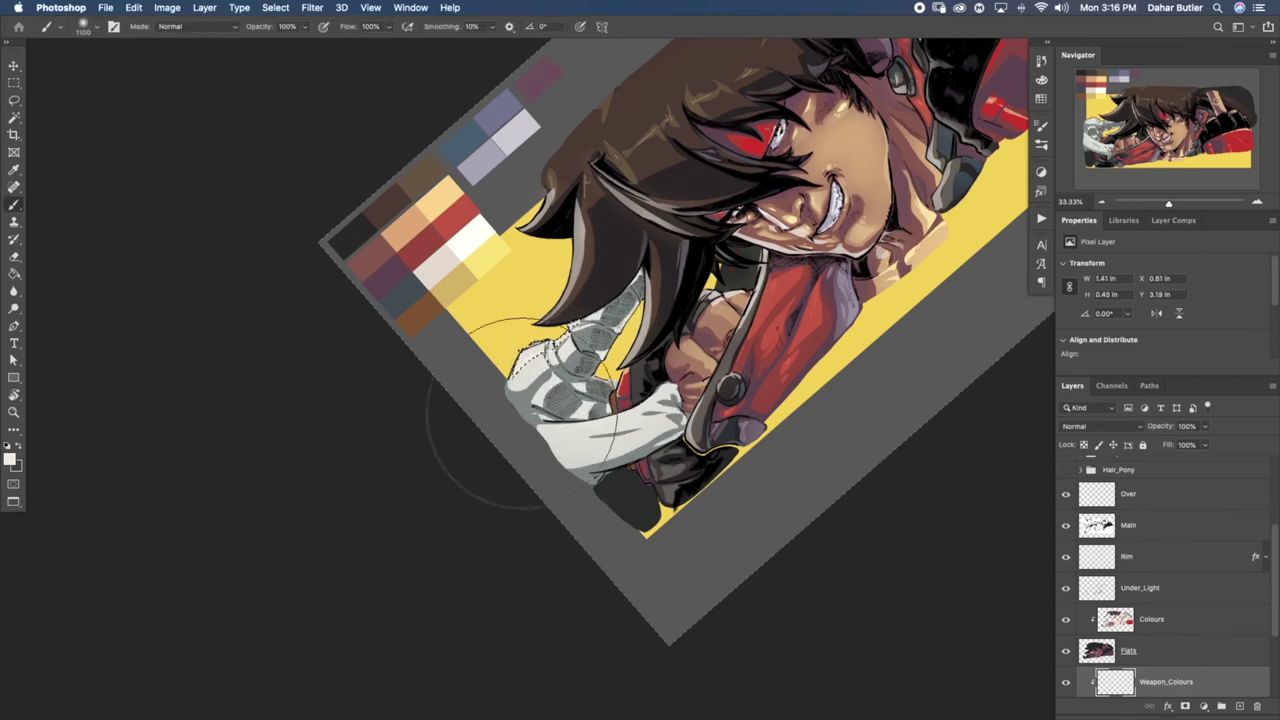
key("super+d")
key("l")
mouse_move(662, 388)
left_mouse_down()
mouse_move(680, 402)
mouse_move(587, 458)
mouse_move(558, 454)
left_mouse_up()
key("b")
key("super+d")
Lasso the shadow bands of the wrapped weapon, the underside of the white wrap, and the dark block beneath it
key("l")
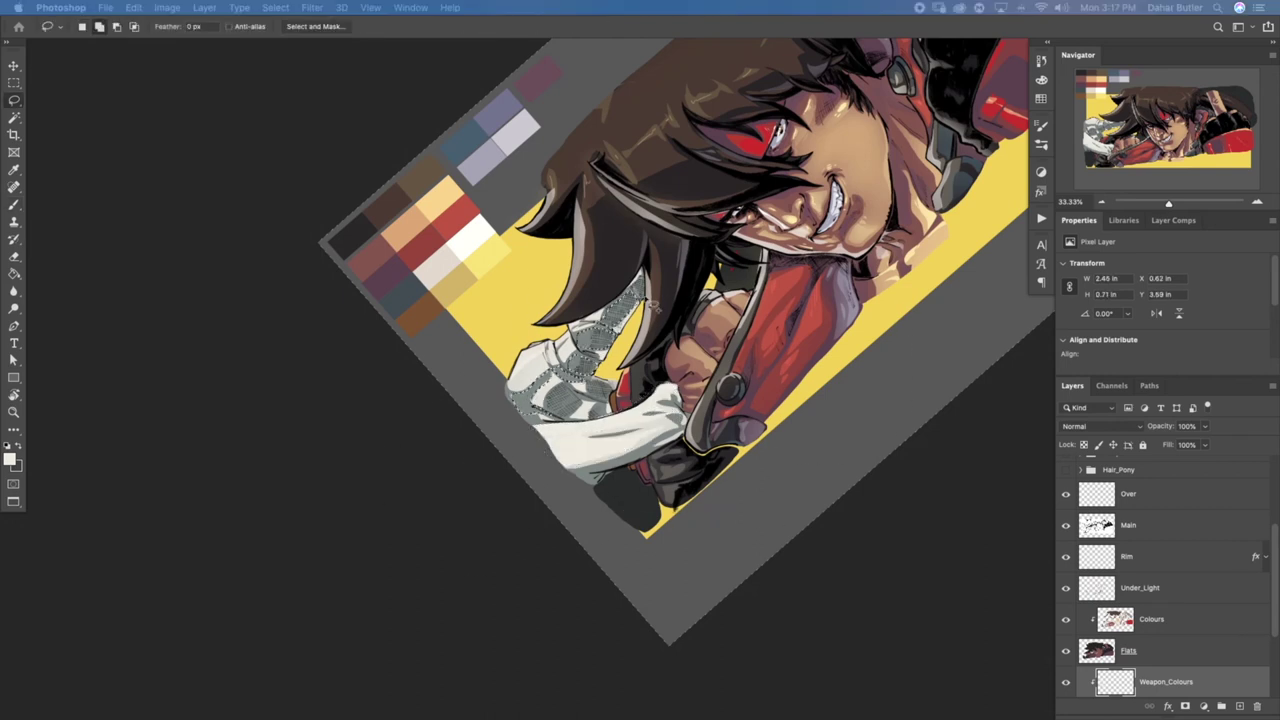
mouse_move(640, 464)
left_mouse_down()
mouse_move(580, 471)
mouse_move(684, 430)
mouse_move(660, 404)
left_mouse_up()
mouse_move(597, 478)
left_mouse_down()
mouse_move(581, 477)
mouse_move(637, 504)
mouse_move(646, 530)
left_mouse_up()
Paint the selected weapon shadows with the blue-violet swatch colour, deselect, and keep Weapon_Colours as the active layer
key("b")
left_click(746, 284, "alt")
left_click(1130, 588)
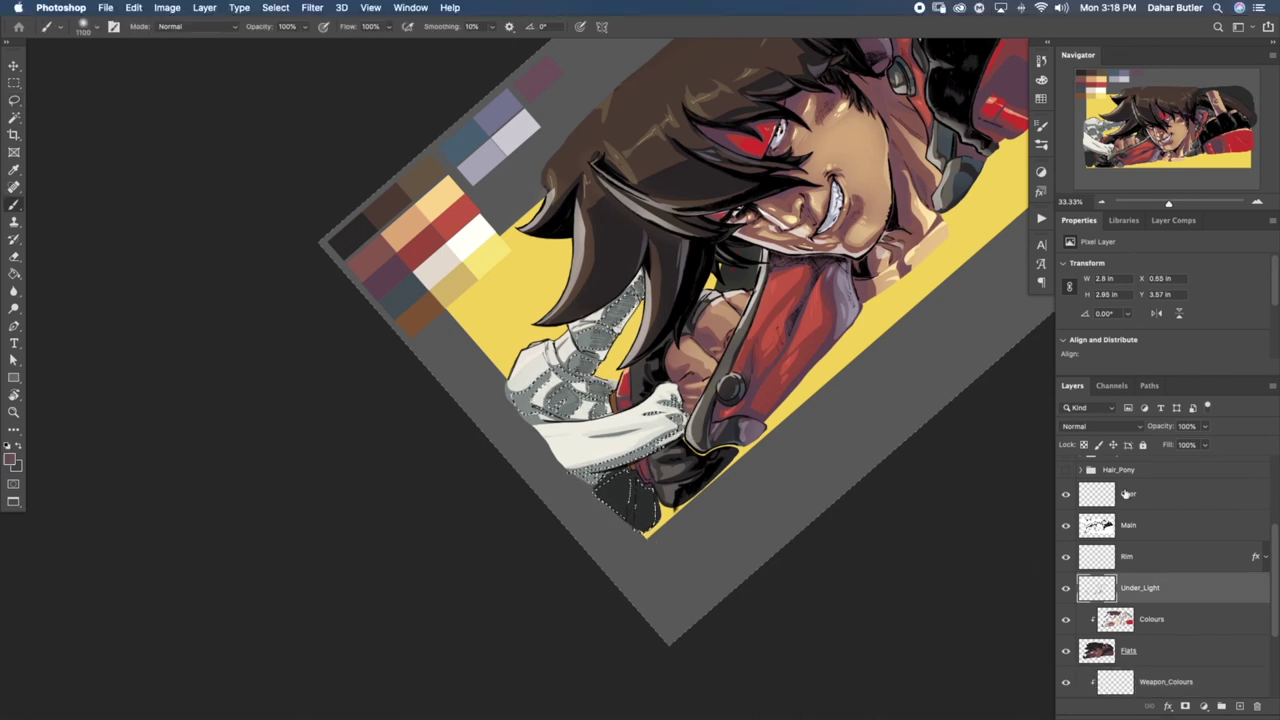
left_click(500, 110, "alt")
mouse_move(545, 375)
left_mouse_down()
mouse_move(585, 465)
mouse_move(645, 480)
left_mouse_up()
key("ctrl+d")
key("alt+bracketleft")
key("alt+bracketleft")
key("alt+bracketleft")
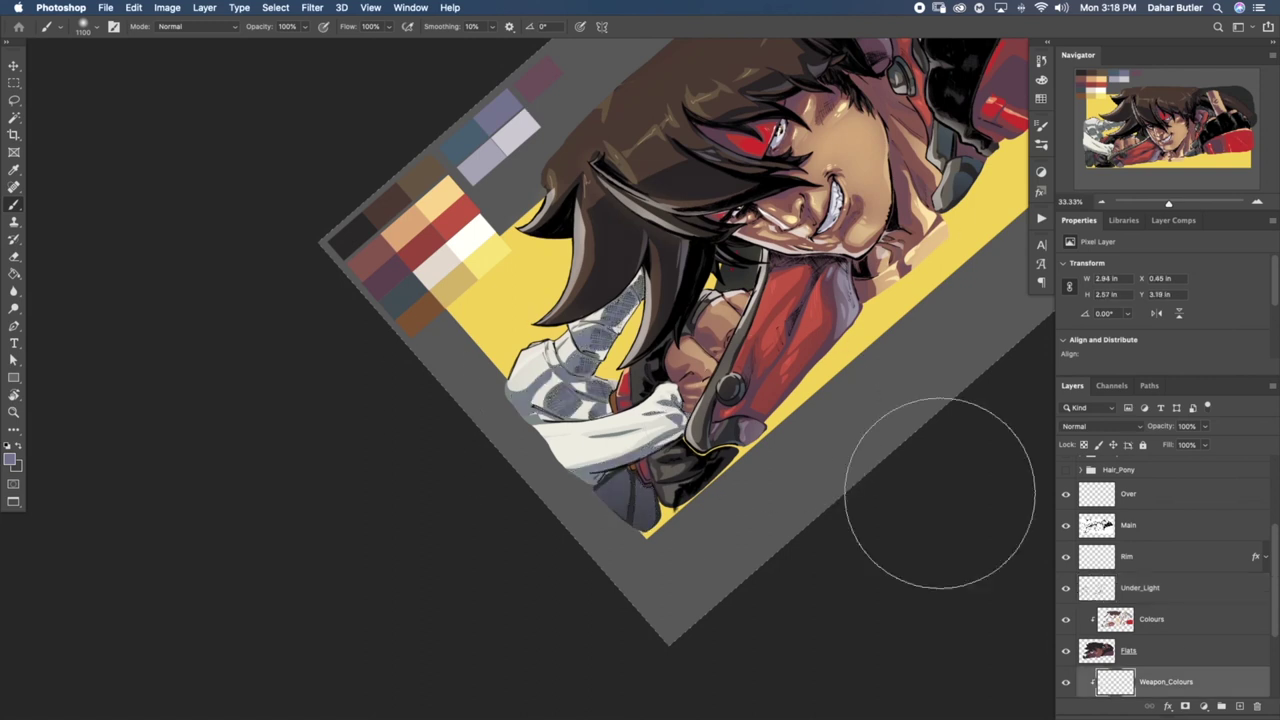
Lasso the mid-tone areas of the wrapped weapon, choose a light grey derived from the wrap colour, paint them, and deselect
key("l")
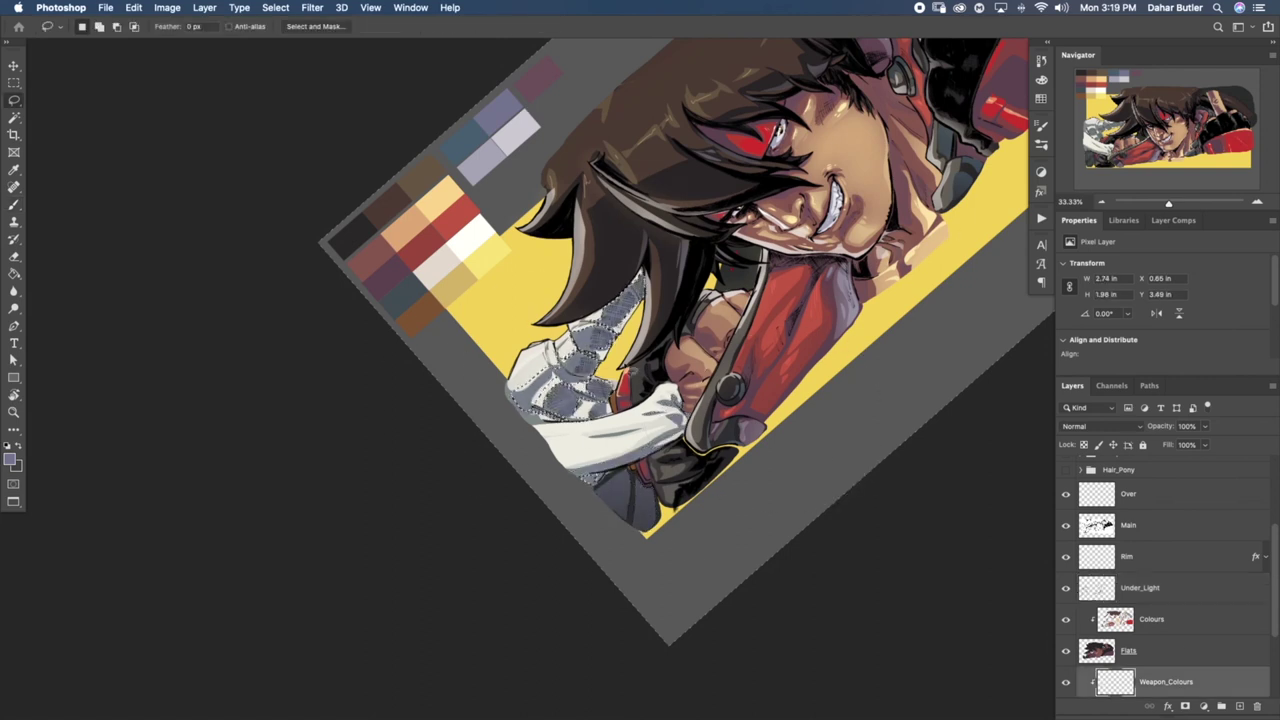
key("b")
left_click(560, 442, "alt")
left_click(9, 459)
left_click(694, 126)
left_click(814, 77)
left_click_drag(636, 412, 600, 370)
key("ctrl+d")
Lasso the exposed dark weapon area between the hair and the red collar and paint it teal
left_click_drag(733, 404, 704, 381)
left_click_drag(703, 218, 713, 240)
key("l")
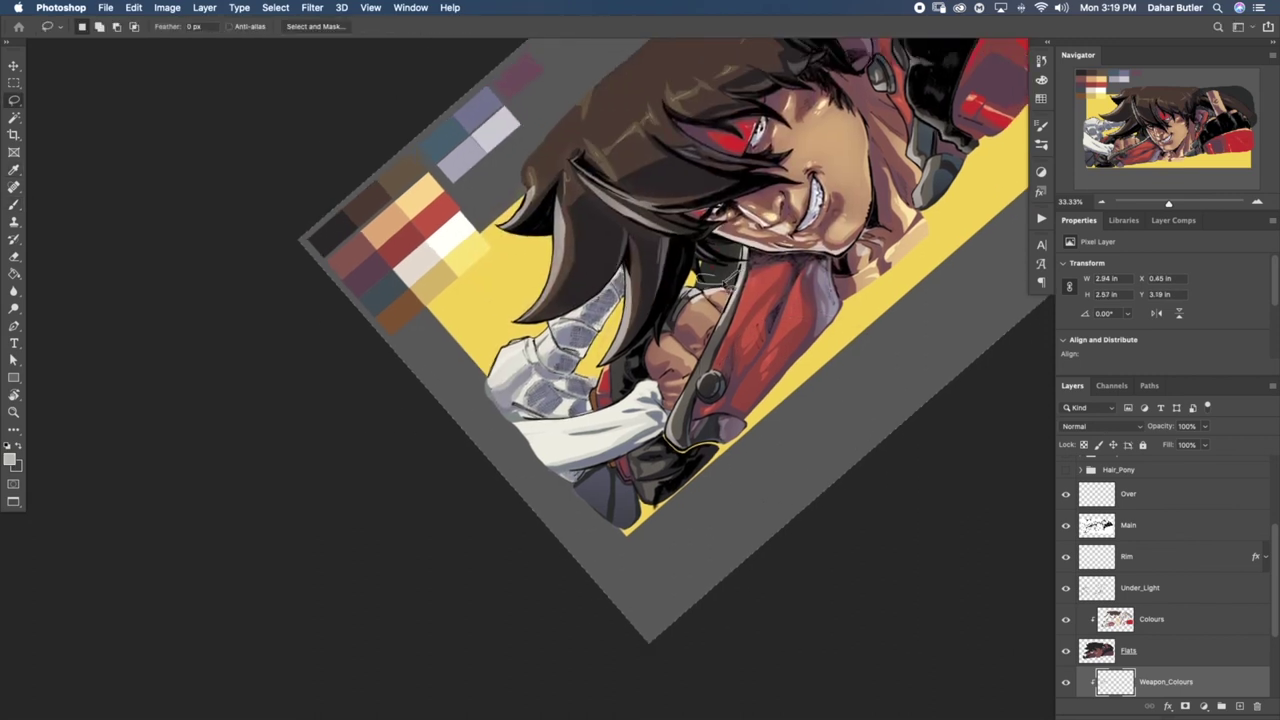
left_click_drag(710, 290, 766, 232)
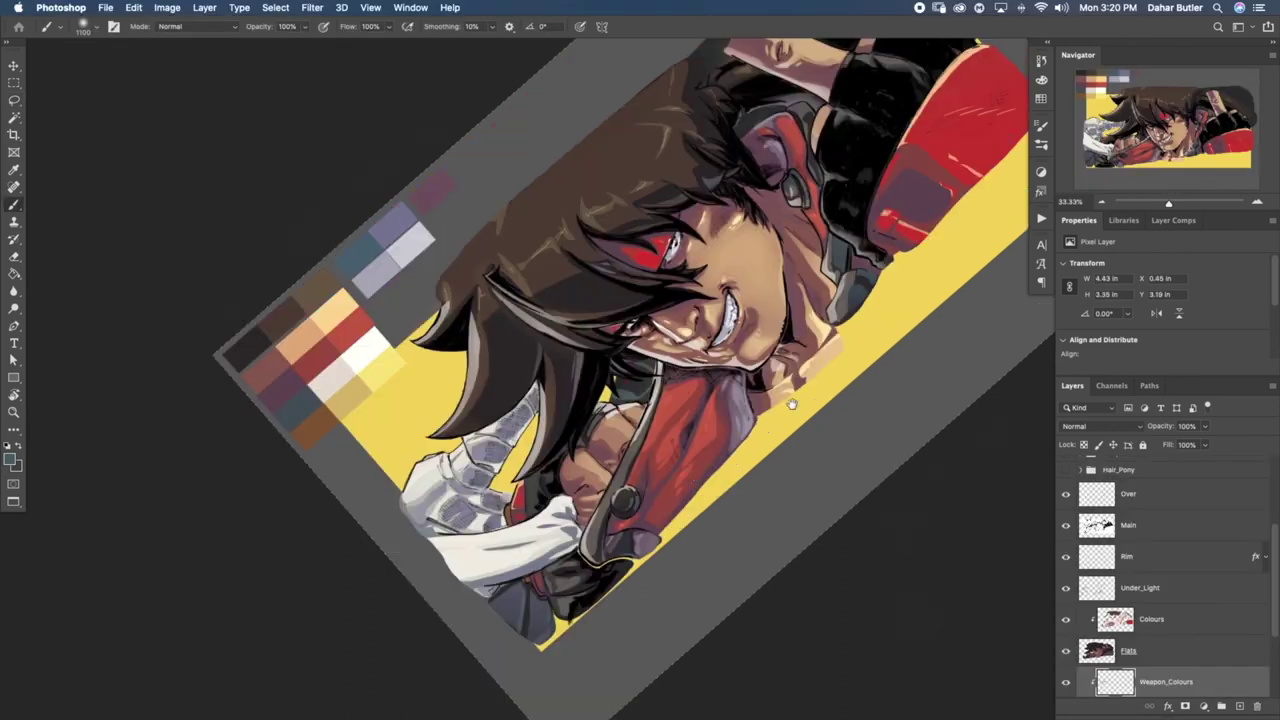
Lasso the shadow between the nose and upper lip and paint it plum on the Under_Light layer
scroll(775, 316, "up", 2)
scroll(775, 316, "down", 3)
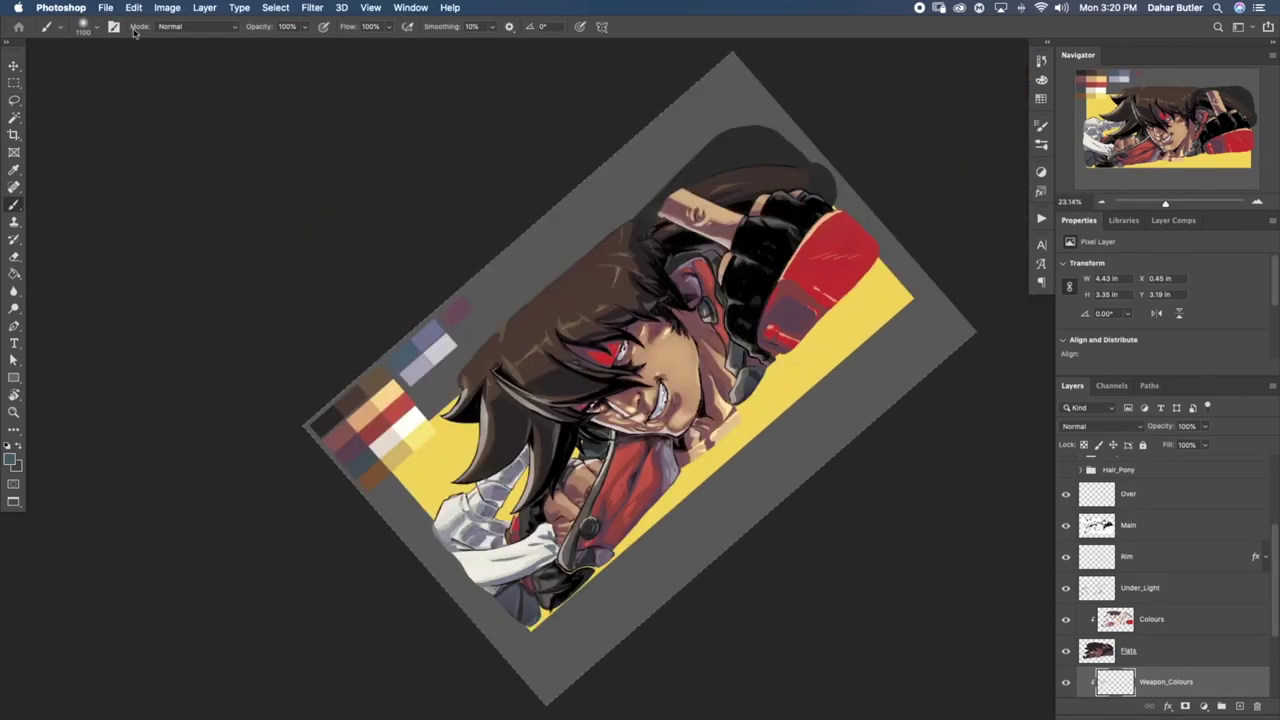
key("r")
double_click(136, 27)
type("0")
key("Return")
left_click_drag(632, 380, 650, 364)
scroll(610, 378, "up", 4)
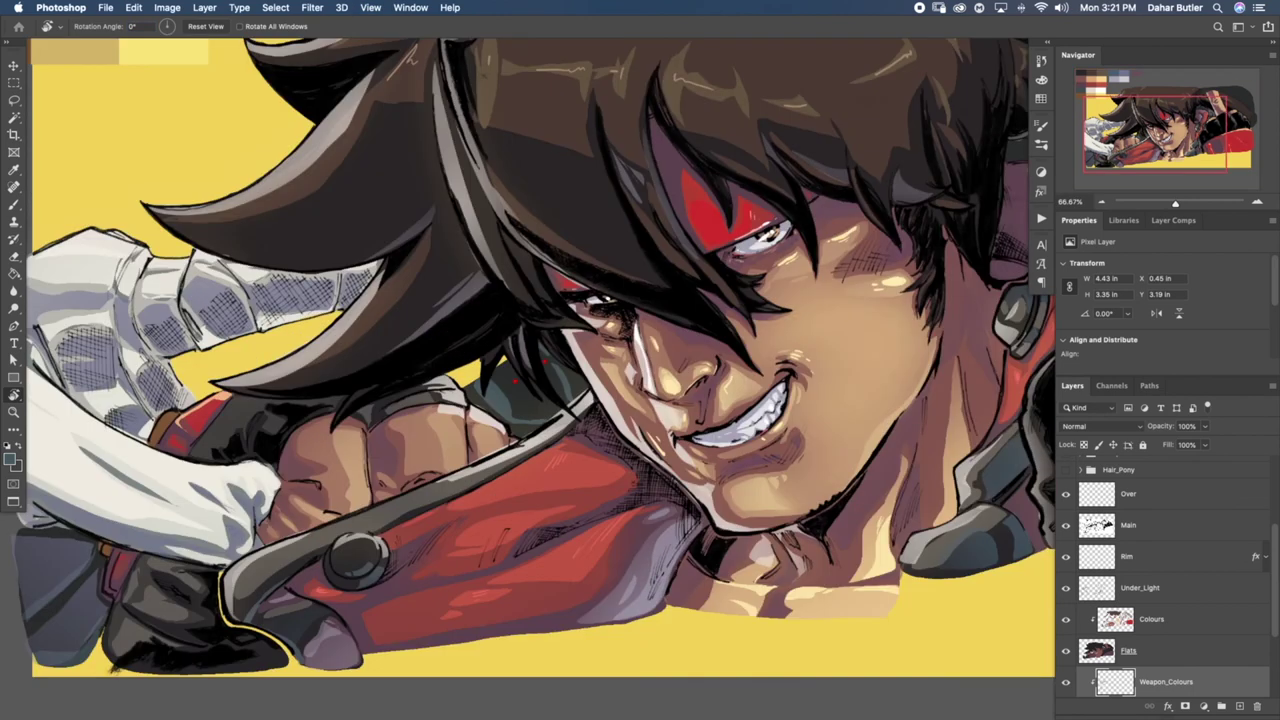
key("l")
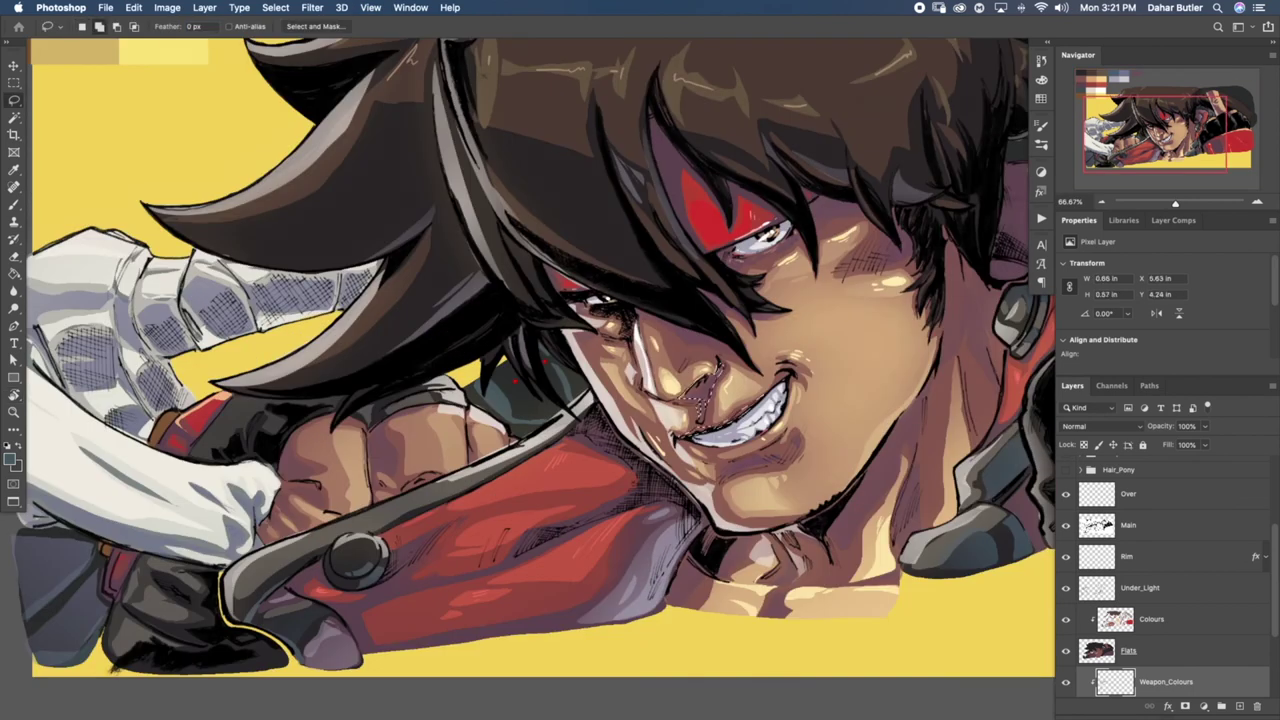
key("b")
left_click(1140, 588)
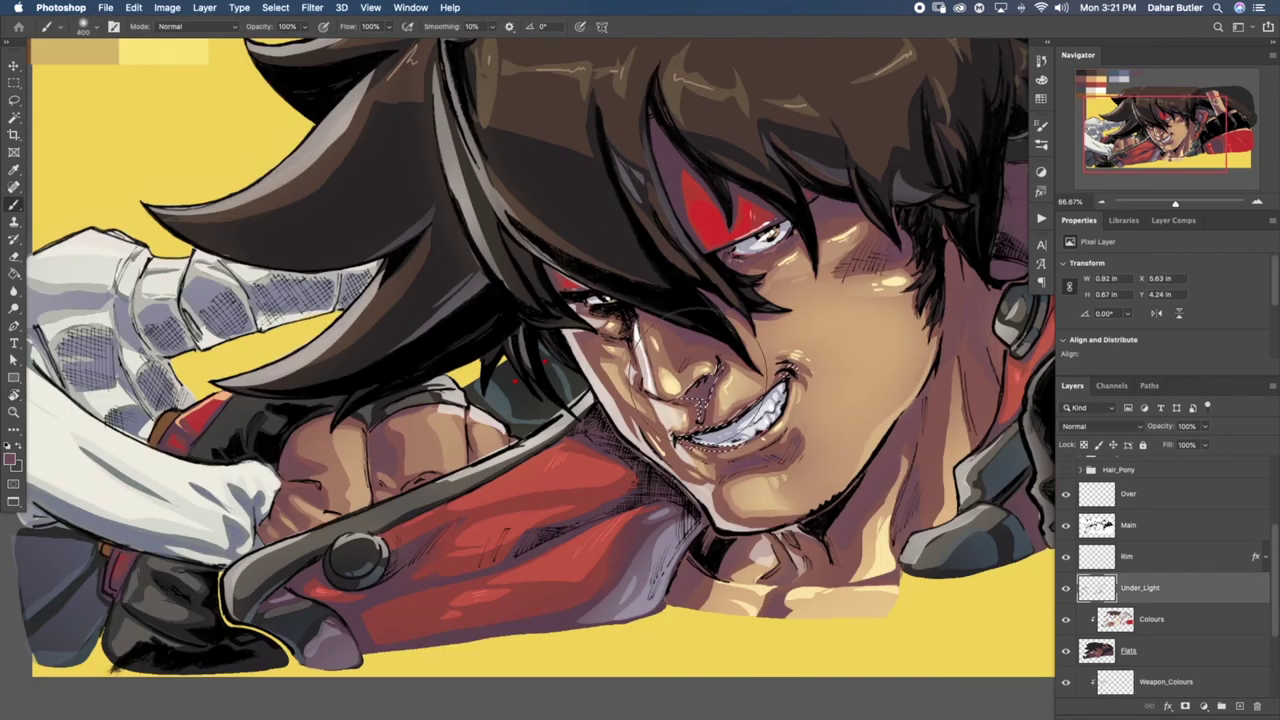
Add a new layer above Rim and lasso the skin edges along the jaw, cheek and bridge of the nose
scroll(534, 368, "down", 2)
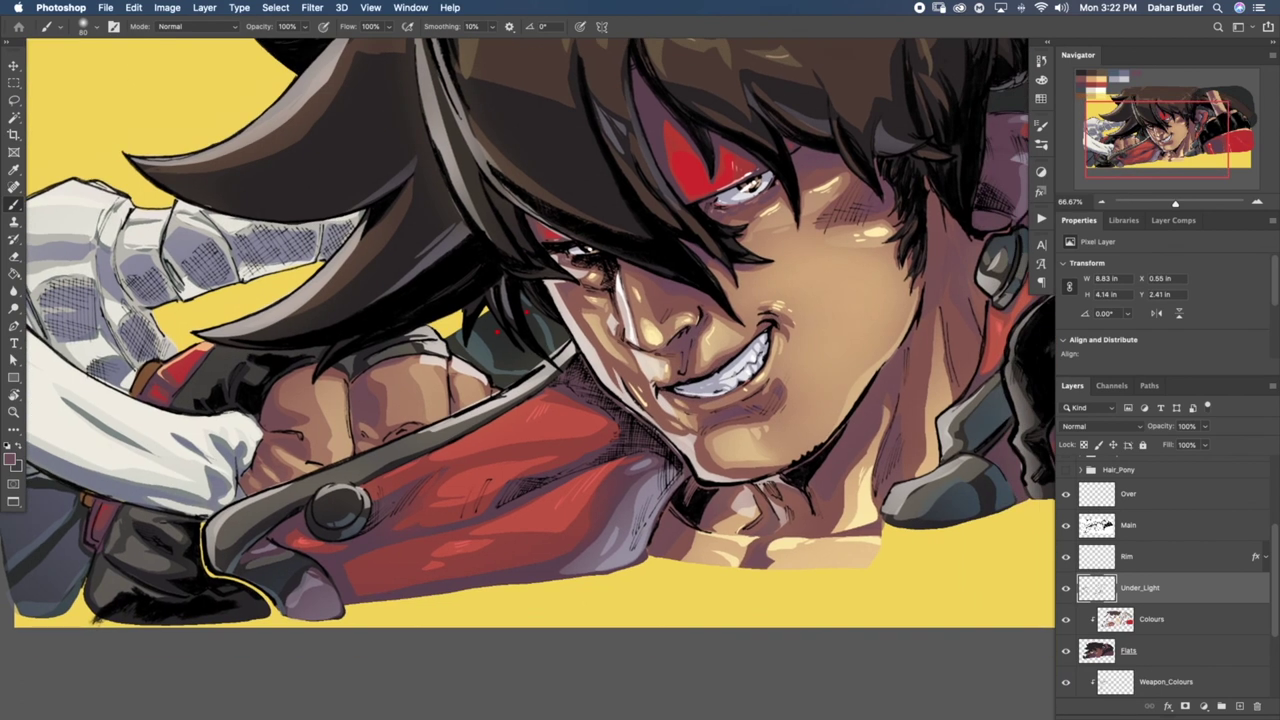
key("ctrl+shift+alt+n")
key("l")
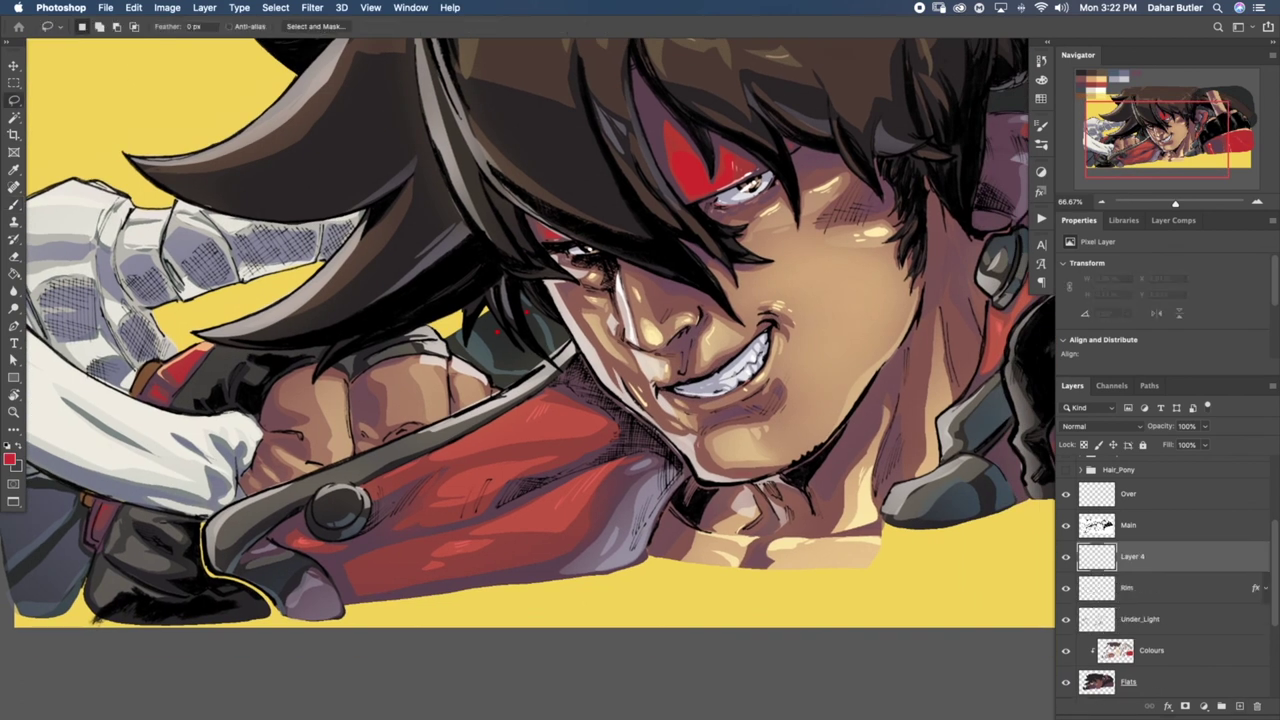
left_click_drag(648, 388, 770, 470)
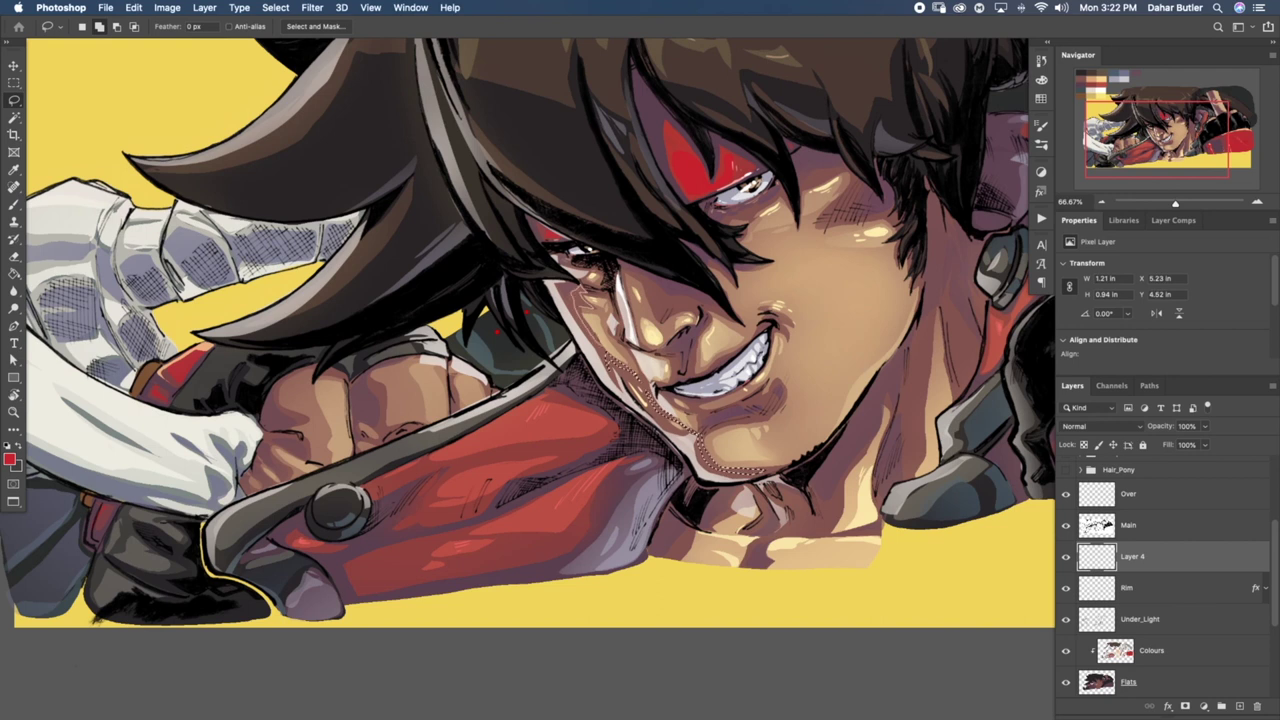
key("r")
left_click_drag(620, 270, 750, 370)
key("l")
mouse_move(670, 384)
left_mouse_down()
mouse_move(752, 370)
mouse_move(682, 368)
left_mouse_up()
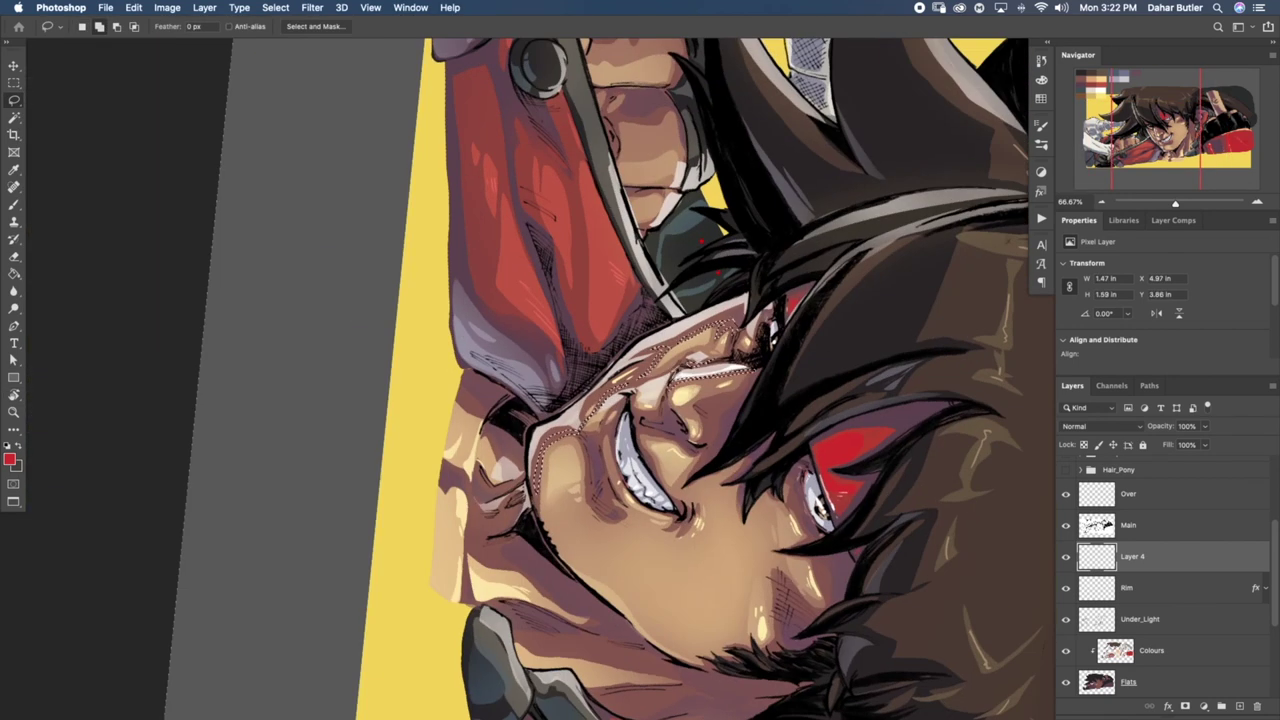
key("r")
left_click_drag(750, 330, 689, 489)
key("l")
Paint the selected jaw, cheek and nose edges with soft red accents on the new layer
key("b")
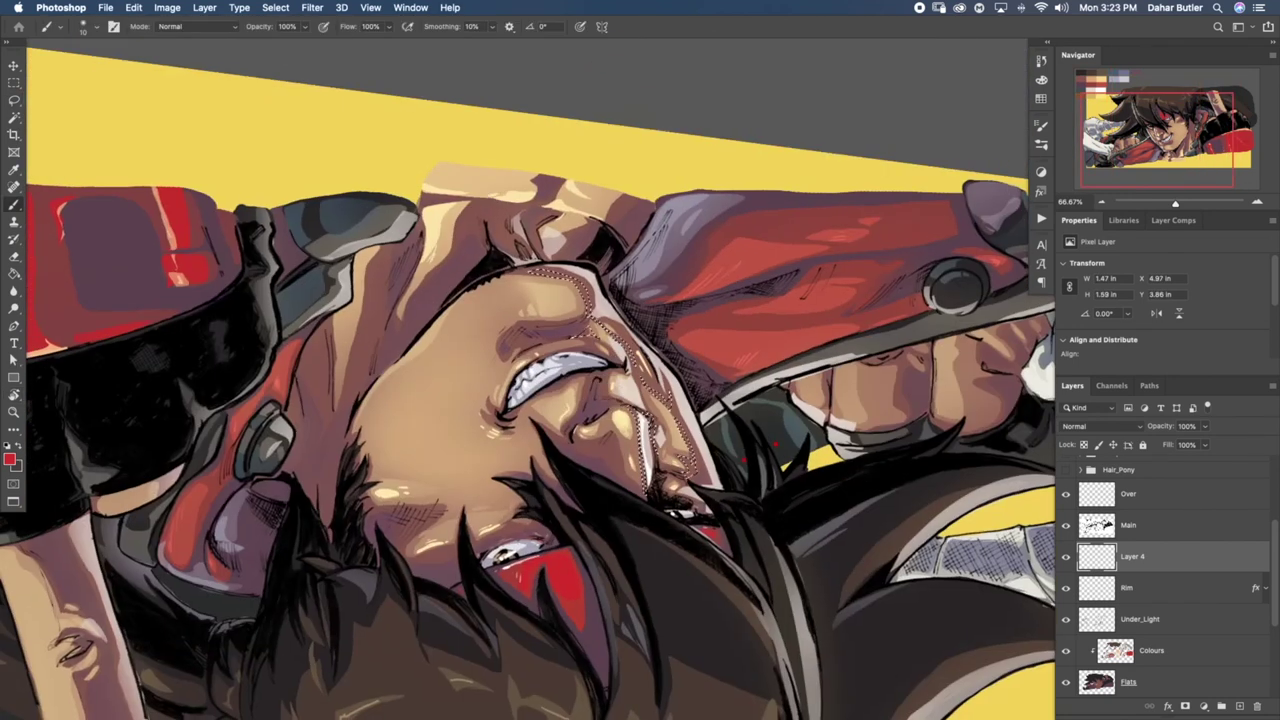
left_click(1041, 145)
key("F5")
type("r")
type("0")
key("super+minus")
key("super+minus")
key("super+minus")
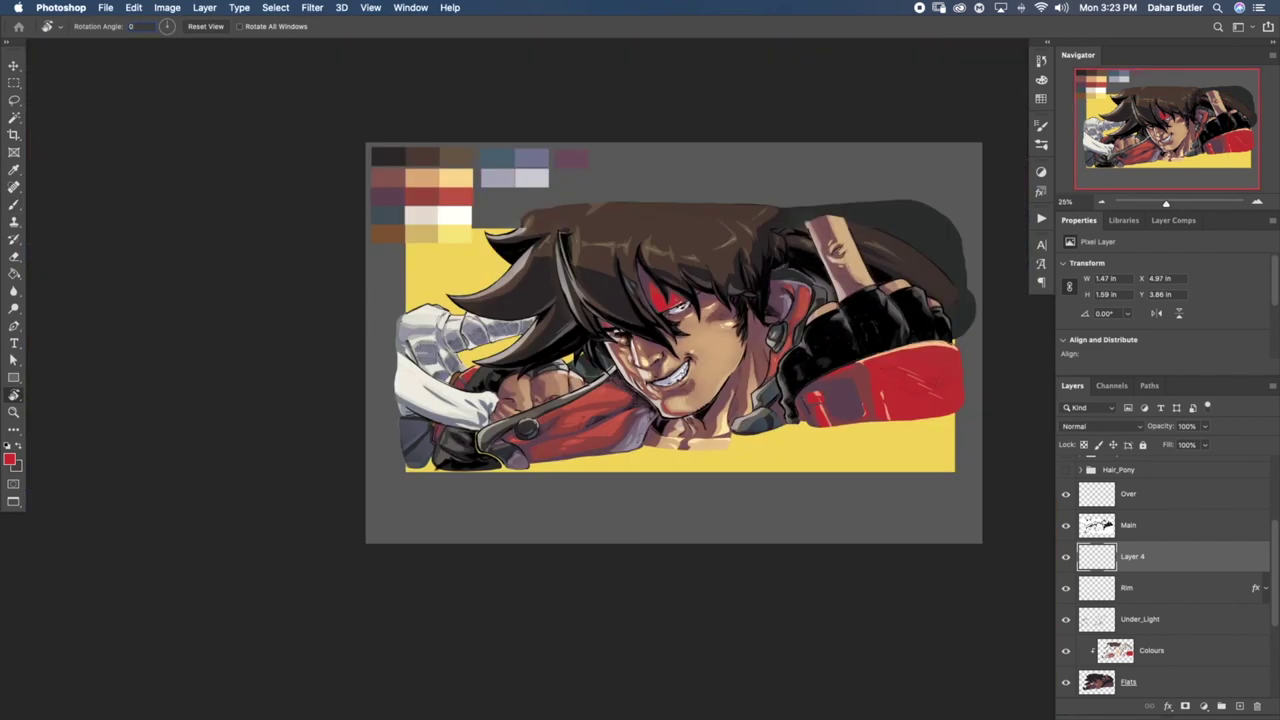
Lasso shading shapes on the raised finger and paint them with soft red accents
key("super+plus")
key("super+plus")
key("l")
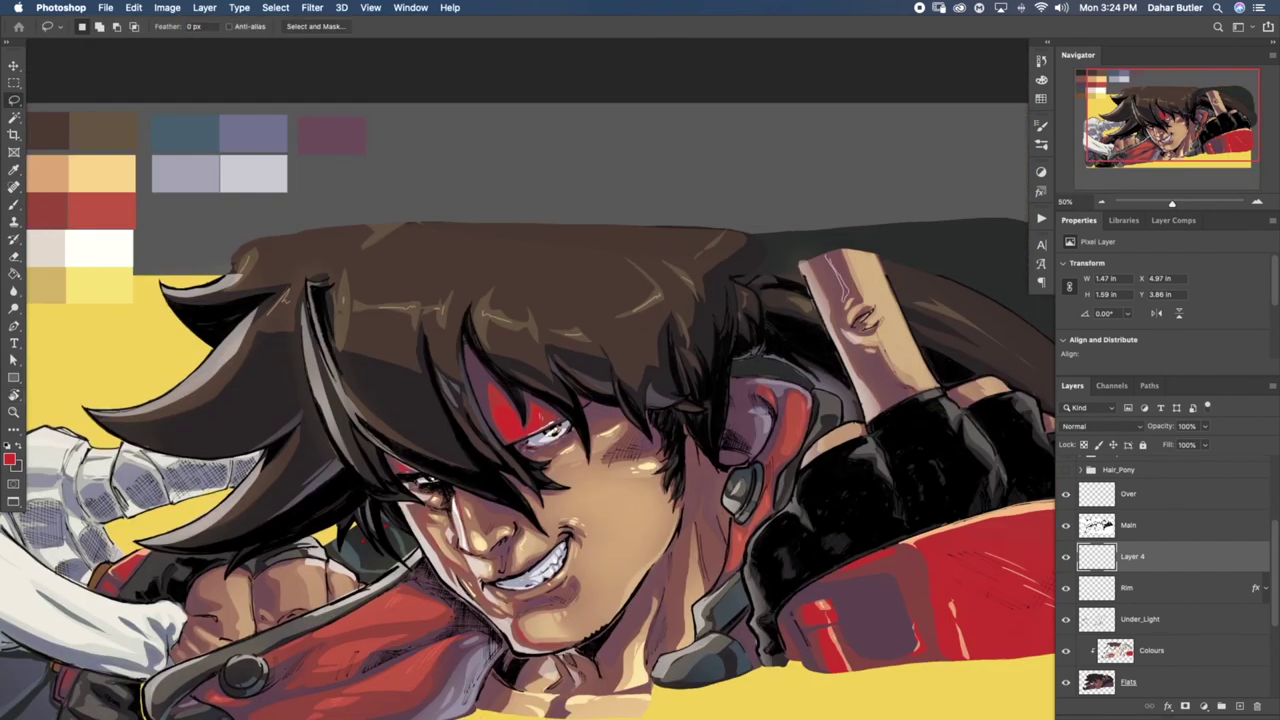
key("b")
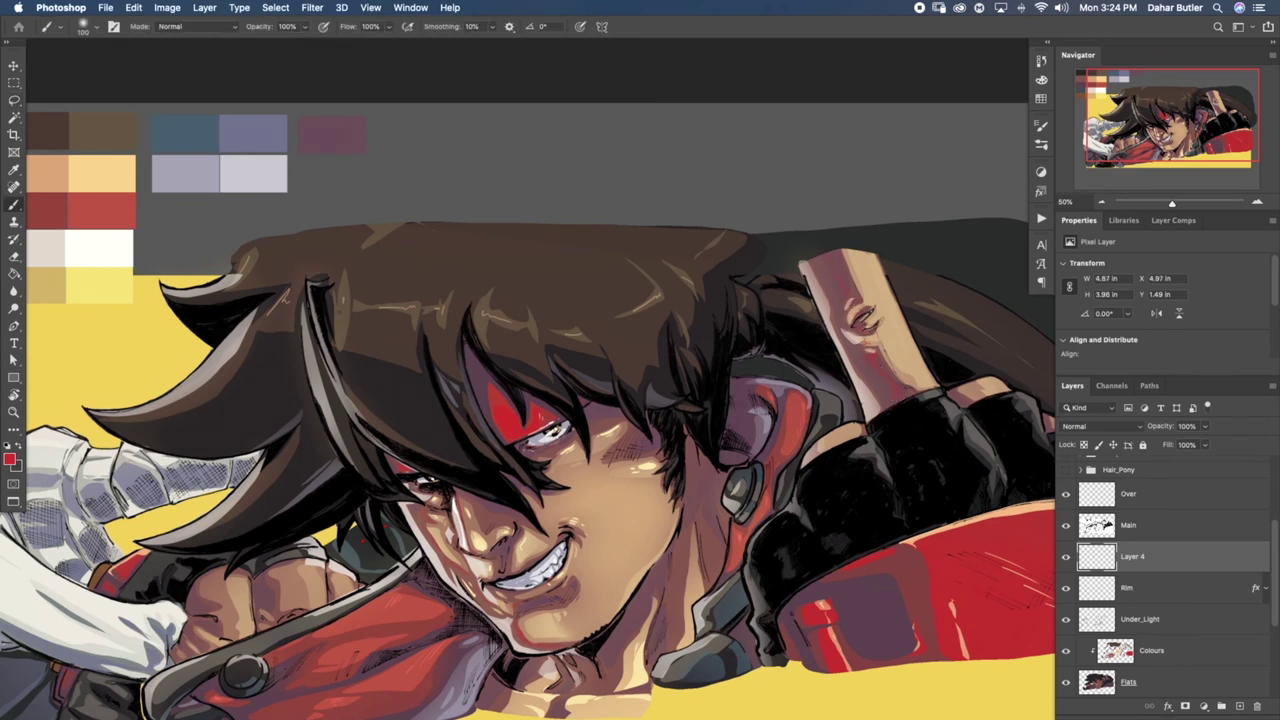
Lasso the shadow shapes on the knuckles of the lower hand and tint them red
scroll(540, 380, "down", 3)
key("l")
scroll(540, 380, "up", 2)
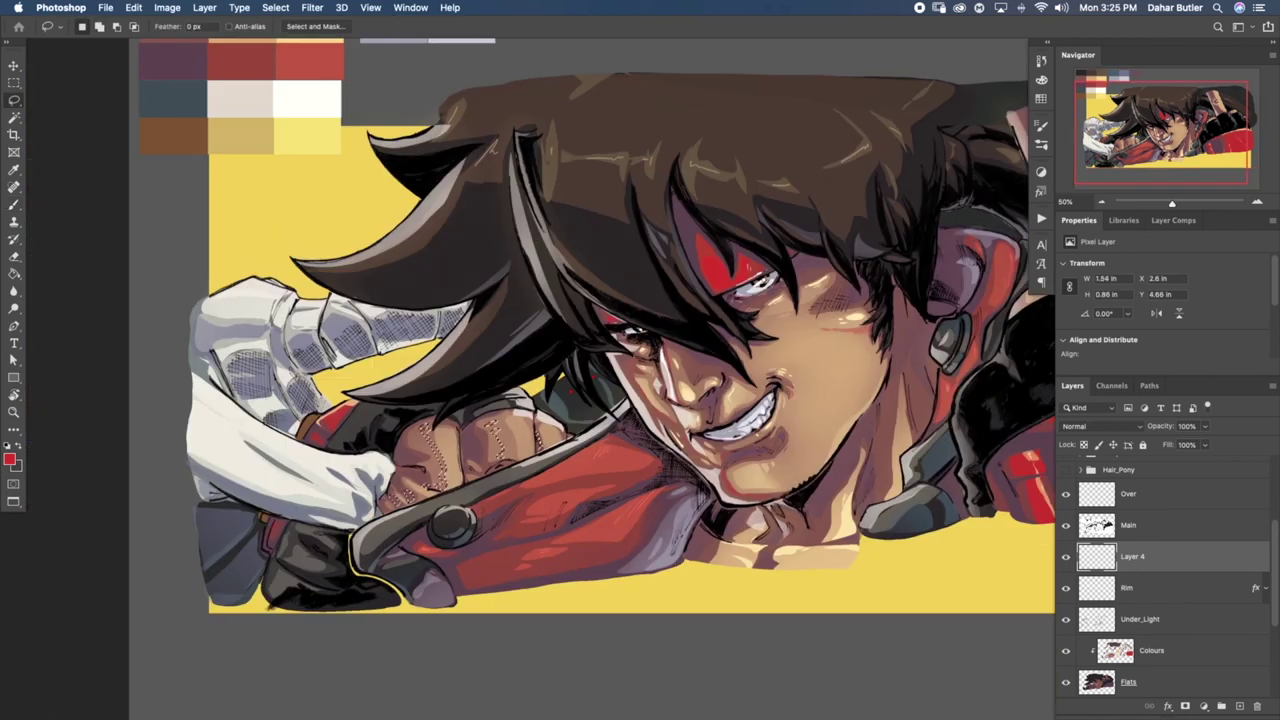
key("b")
key("ctrl+minus")
key("ctrl+minus")
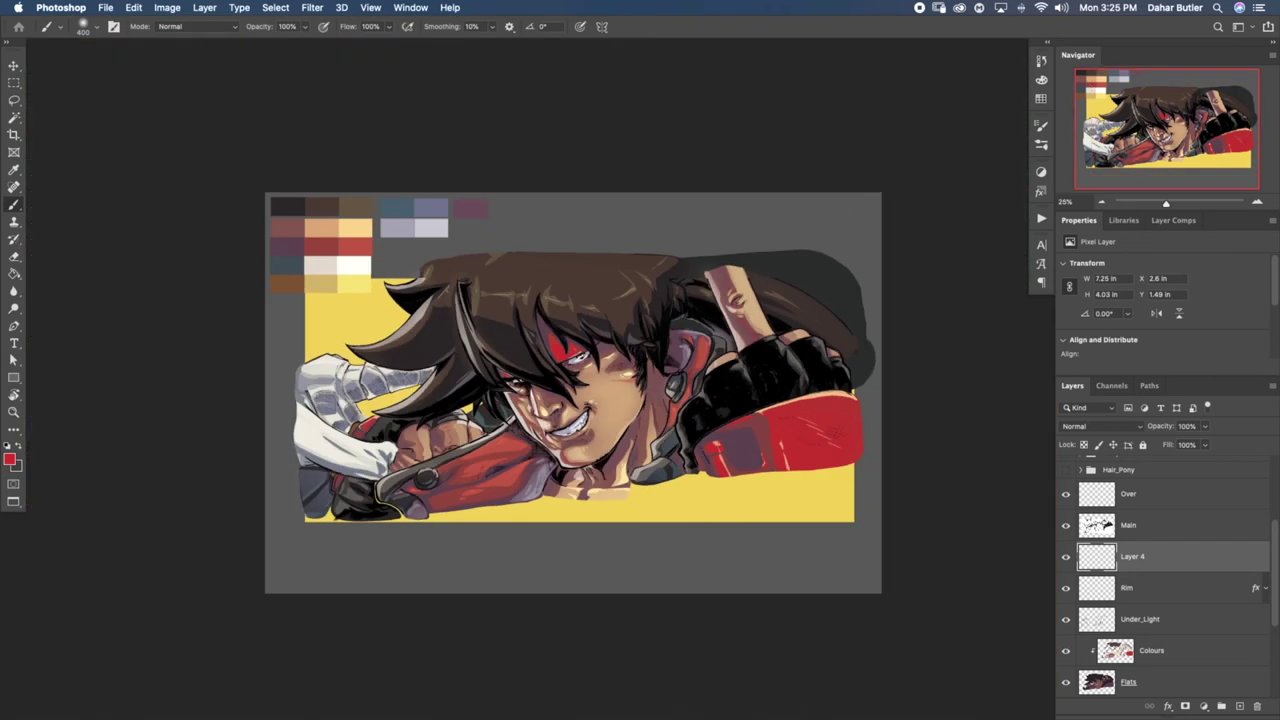
Lasso the trim of the lower glove's cuff and paint it orange
key("l")
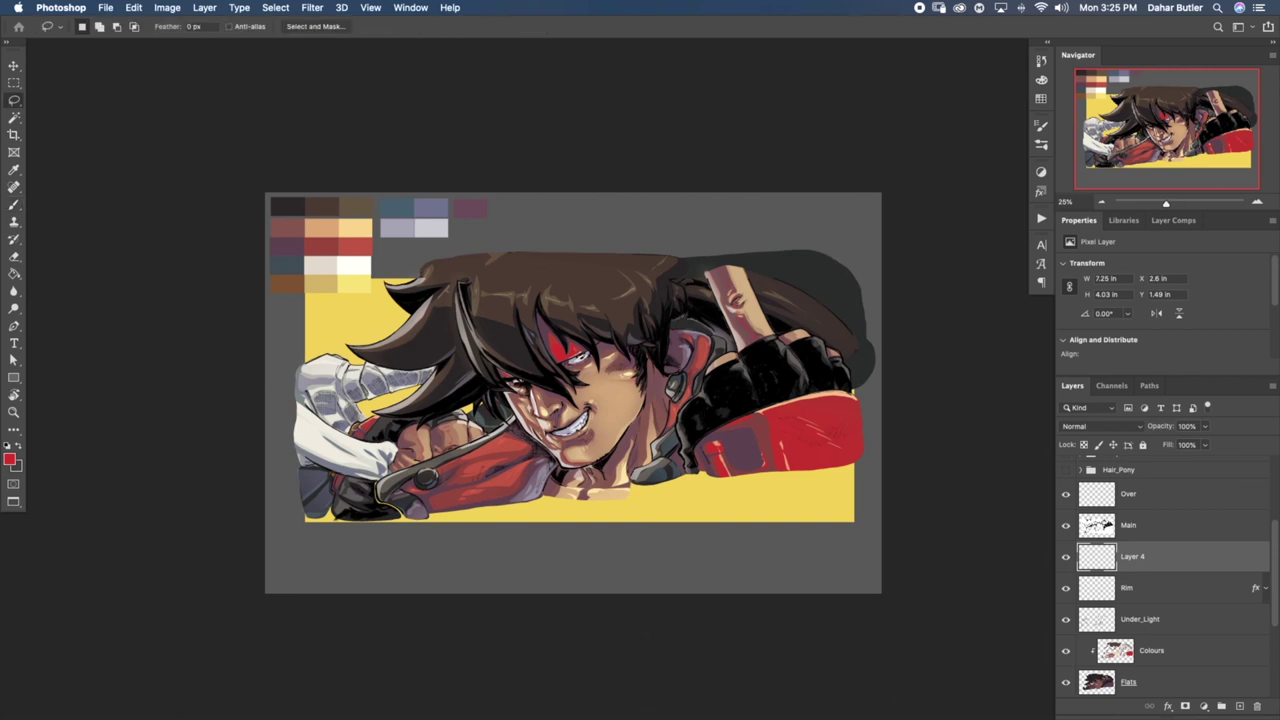
key("b")
key("super+plus")
key("super+plus")
key("super+plus")
left_click_drag(400, 480, 718, 323)
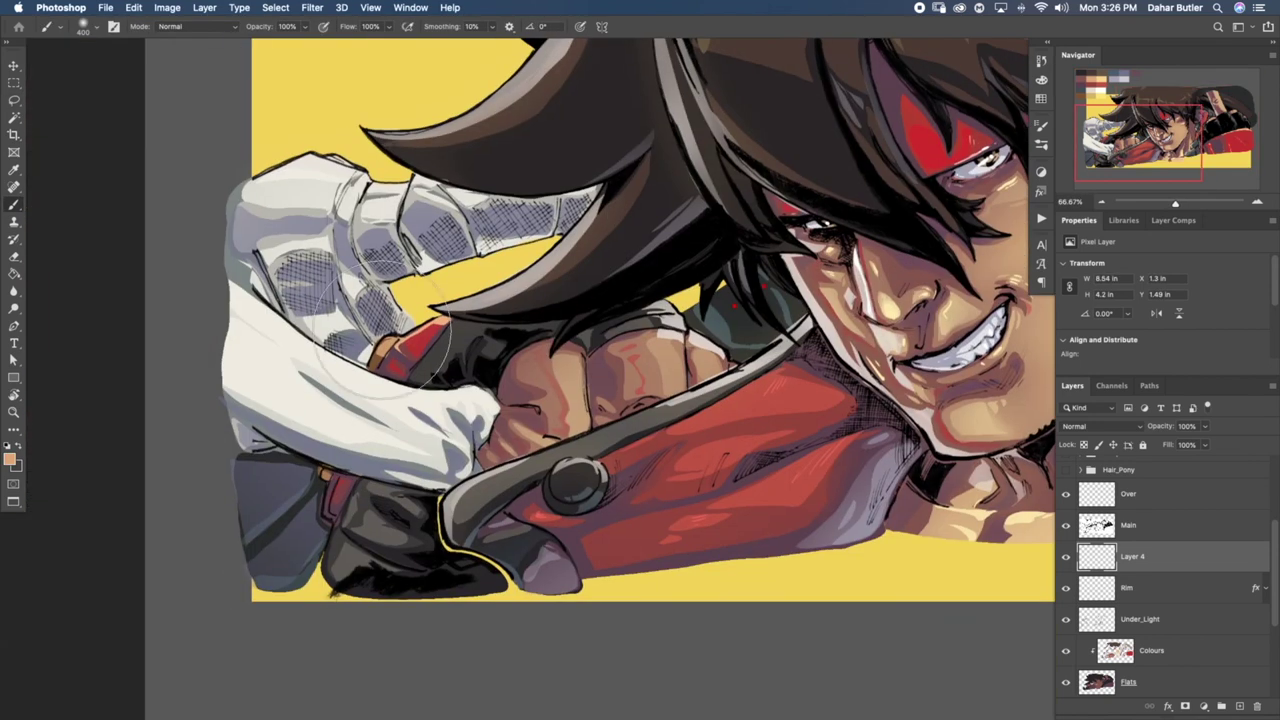
key("l")
key("b")
Sample the pale orange-yellow swatch and paint lighter accents on the lower glove's trim
left_click_drag(400, 300, 518, 643)
left_click(491, 240, "alt")
left_click_drag(816, 450, 862, 227)
key("l")
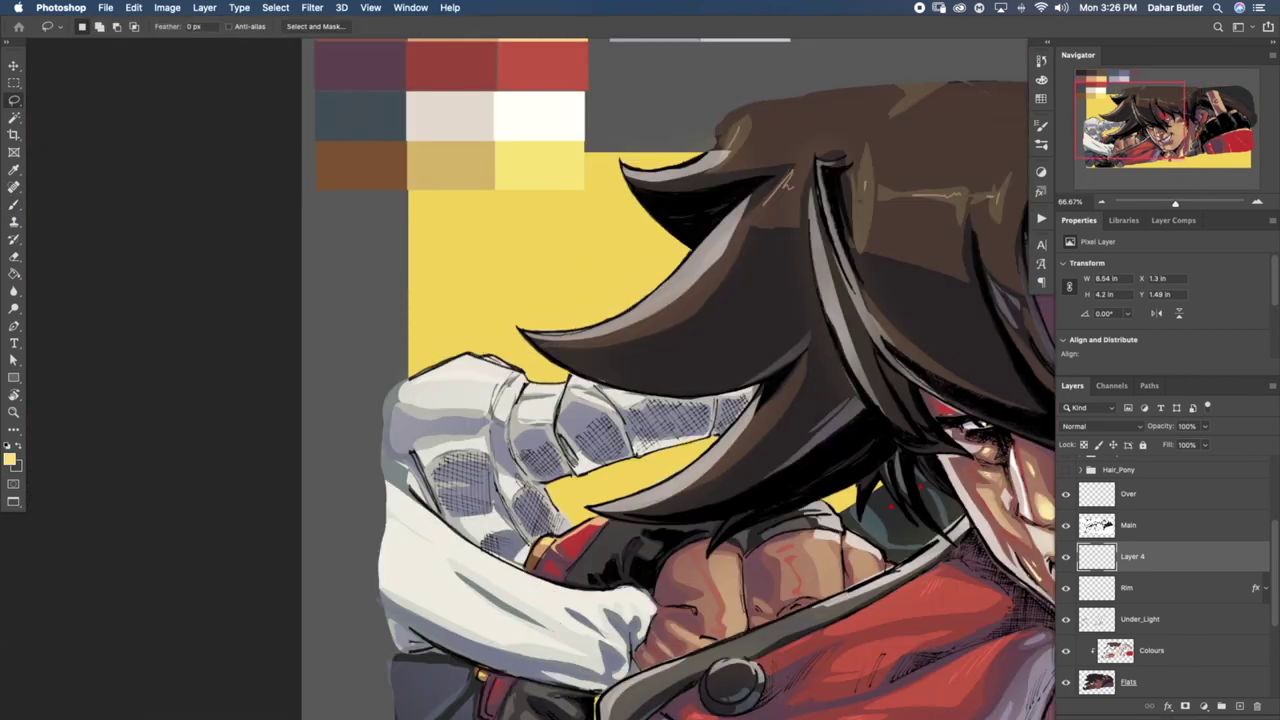
key("b")
key("ctrl+minus")
key("ctrl+minus")
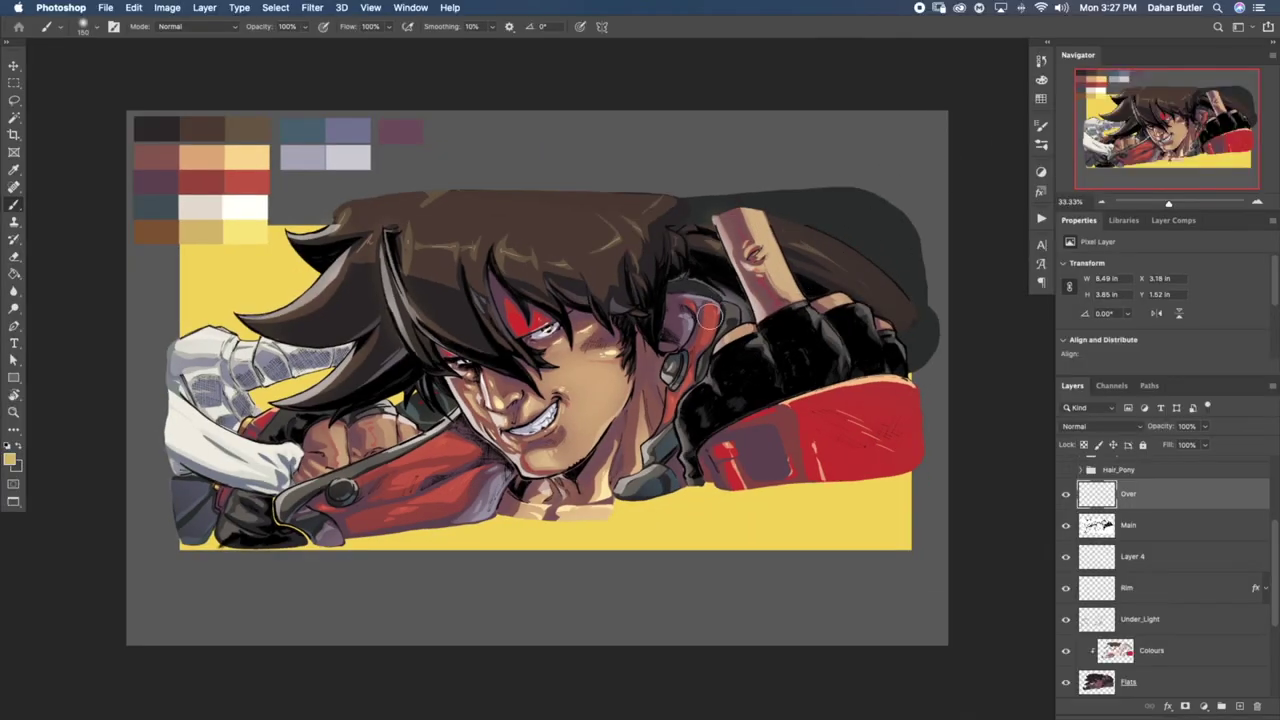
On the Weapon_Colours layer, select the weapon areas beside the ear and two angular facets on the dark weapon end
key("l")
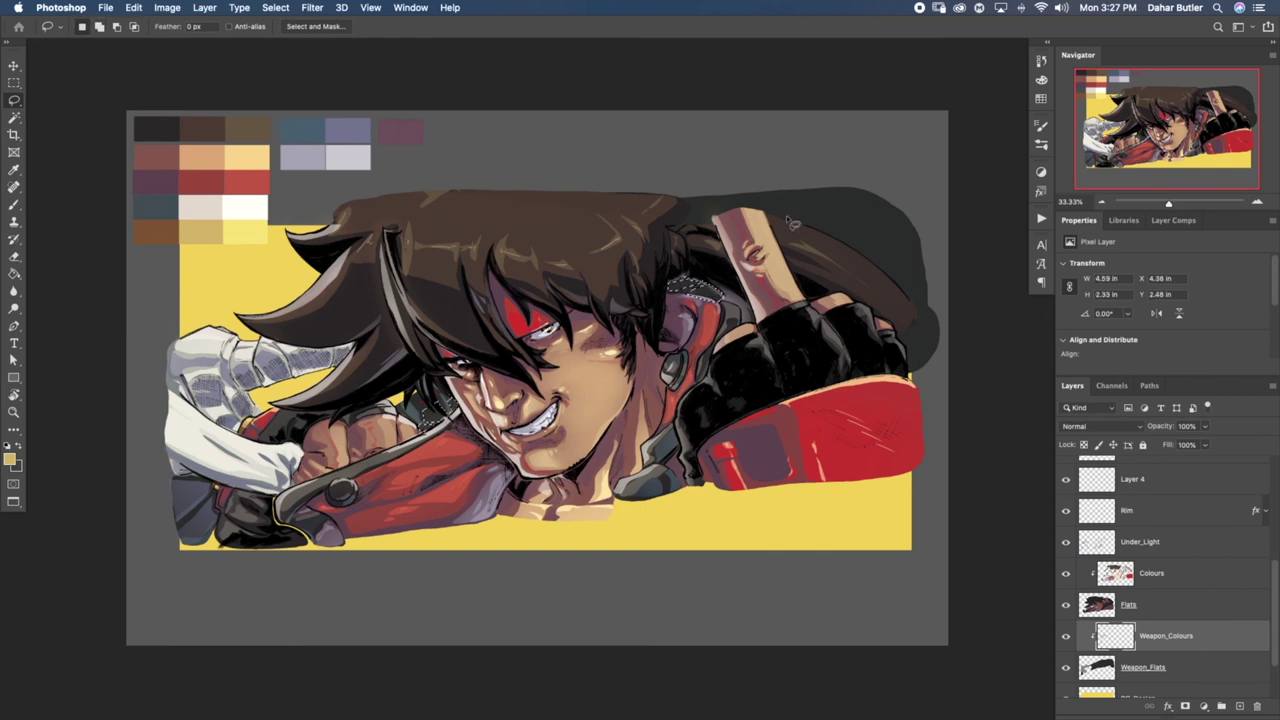
left_click(856, 178)
left_click(900, 200)
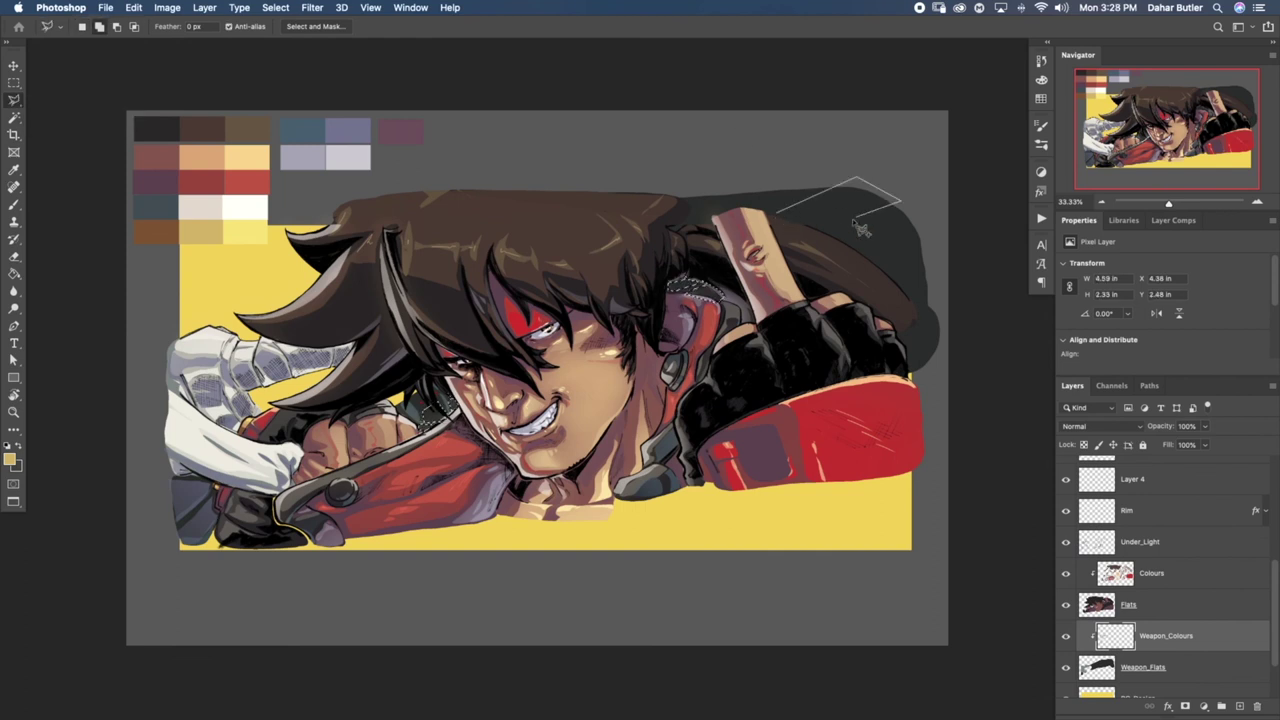
left_click(774, 217)
left_click(913, 214)
left_click(846, 250)
left_click(909, 306)
left_click(943, 268)
left_click(914, 214)
Choose a dark grey based on the weapon's colour, enlarge the brush to 500, paint the selected facets, and deselect
key("b")
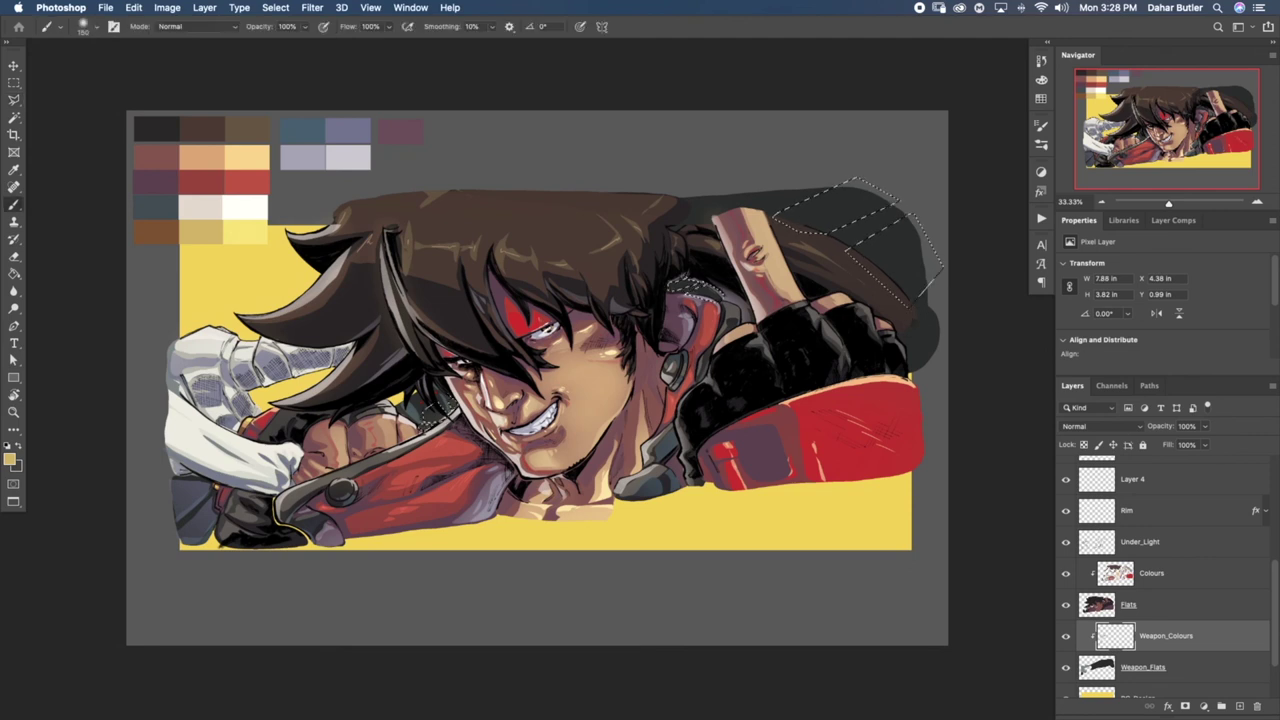
left_click(431, 405, "alt")
left_click(9, 459)
key("Return")
key("bracketright")
key("bracketright")
key("bracketright")
key("bracketright")
key("bracketright")
key("bracketright")
left_click_drag(837, 240, 809, 300)
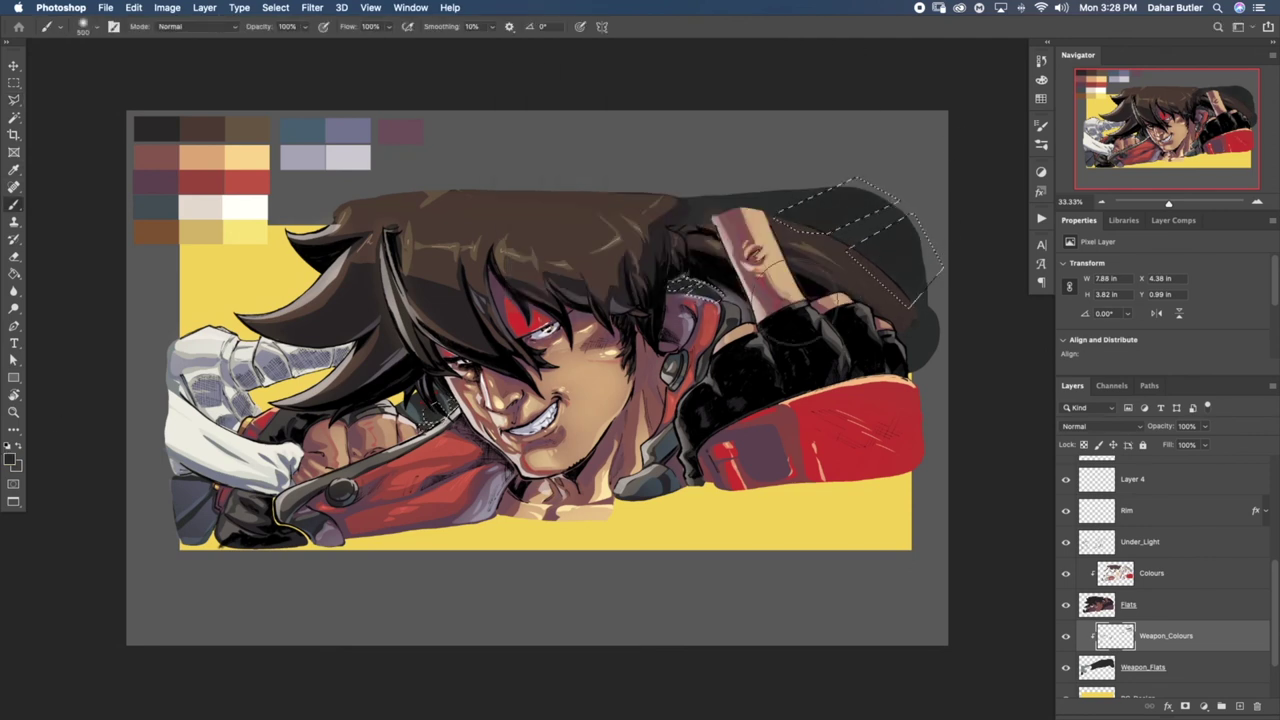
left_click(903, 240)
key("ctrl+d")
Lasso smaller shadow shapes beside the ear and narrower strips across the dark weapon end
key("l")
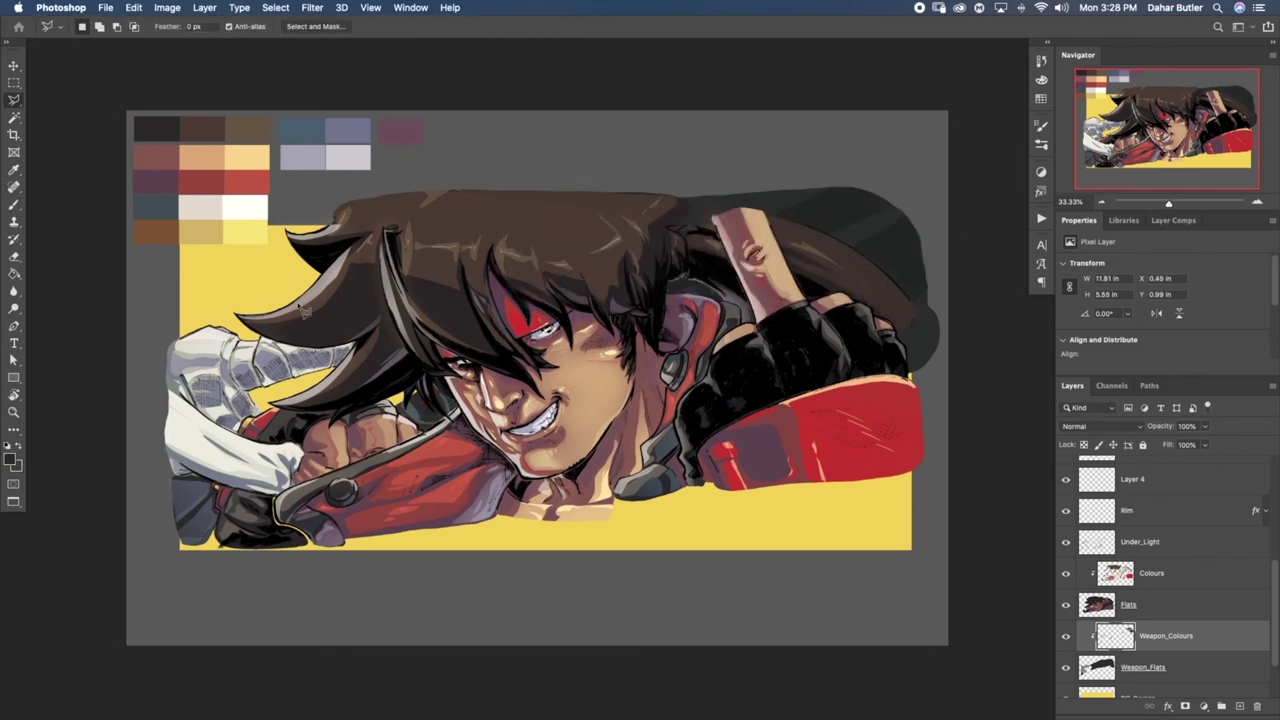
key("shift+l")
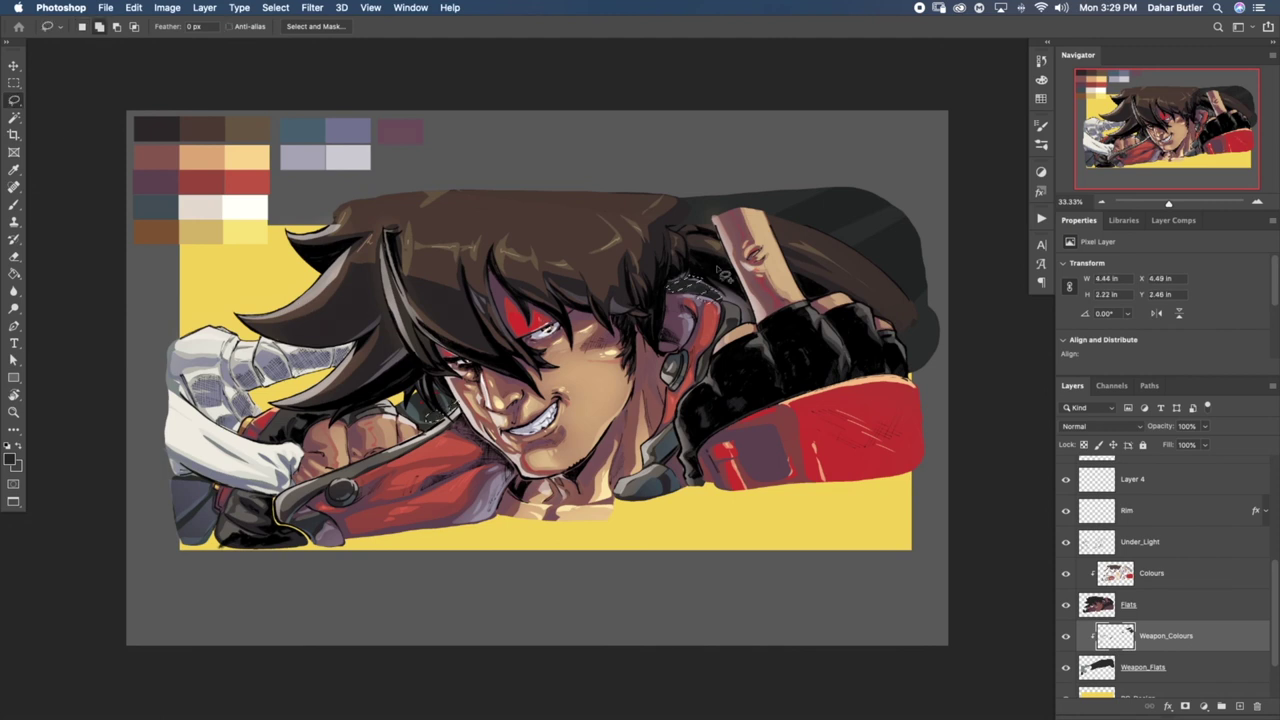
mouse_move(880, 194)
left_mouse_down()
mouse_move(897, 203)
mouse_move(908, 301)
mouse_move(930, 285)
left_mouse_up()
key("b")
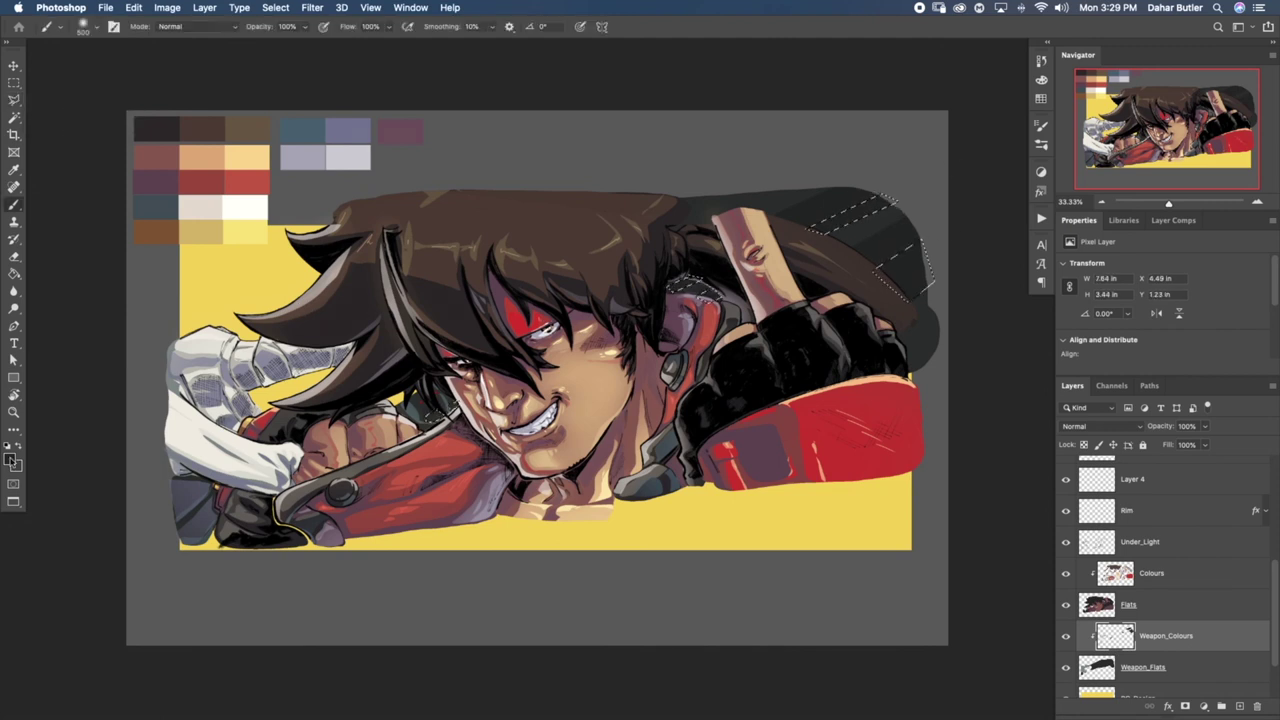
Paint the selected weapon strips with an adjusted dark shade, deselect, and hide the Swatch layer
left_click(9, 459)
key("Return")
key("ctrl+d")
scroll(1160, 560, "up", 5)
left_click(1066, 471)
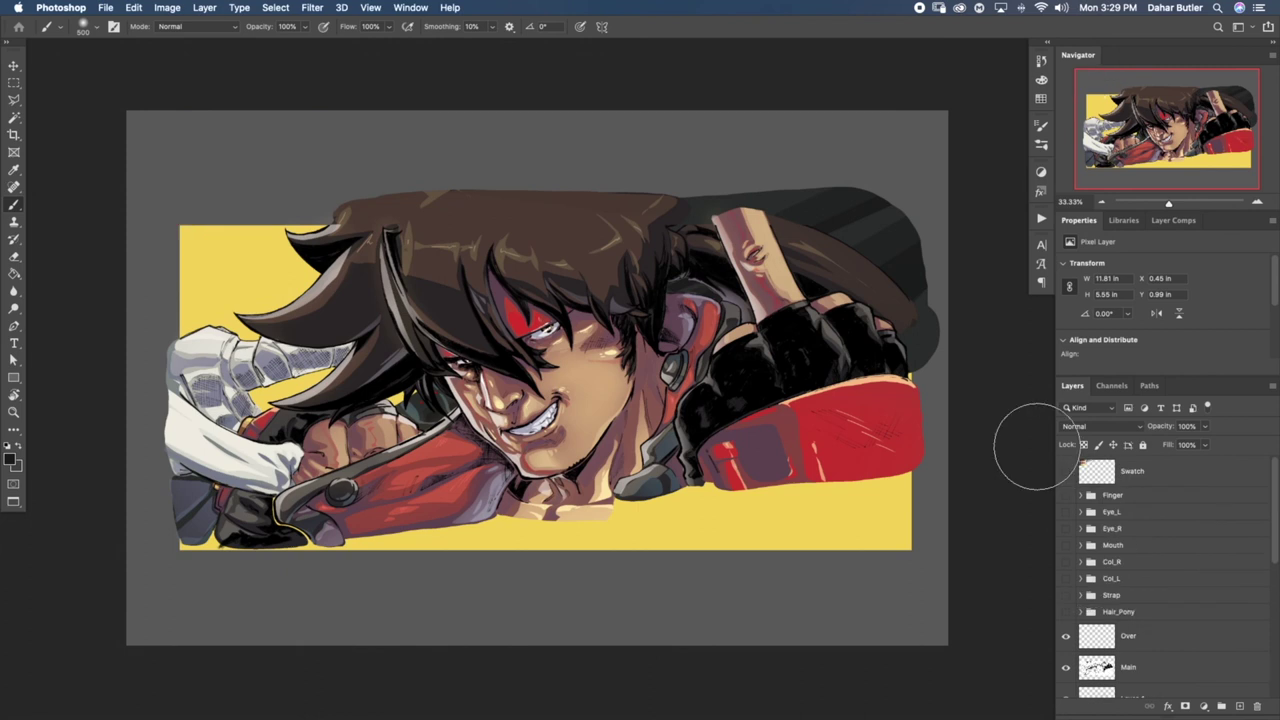